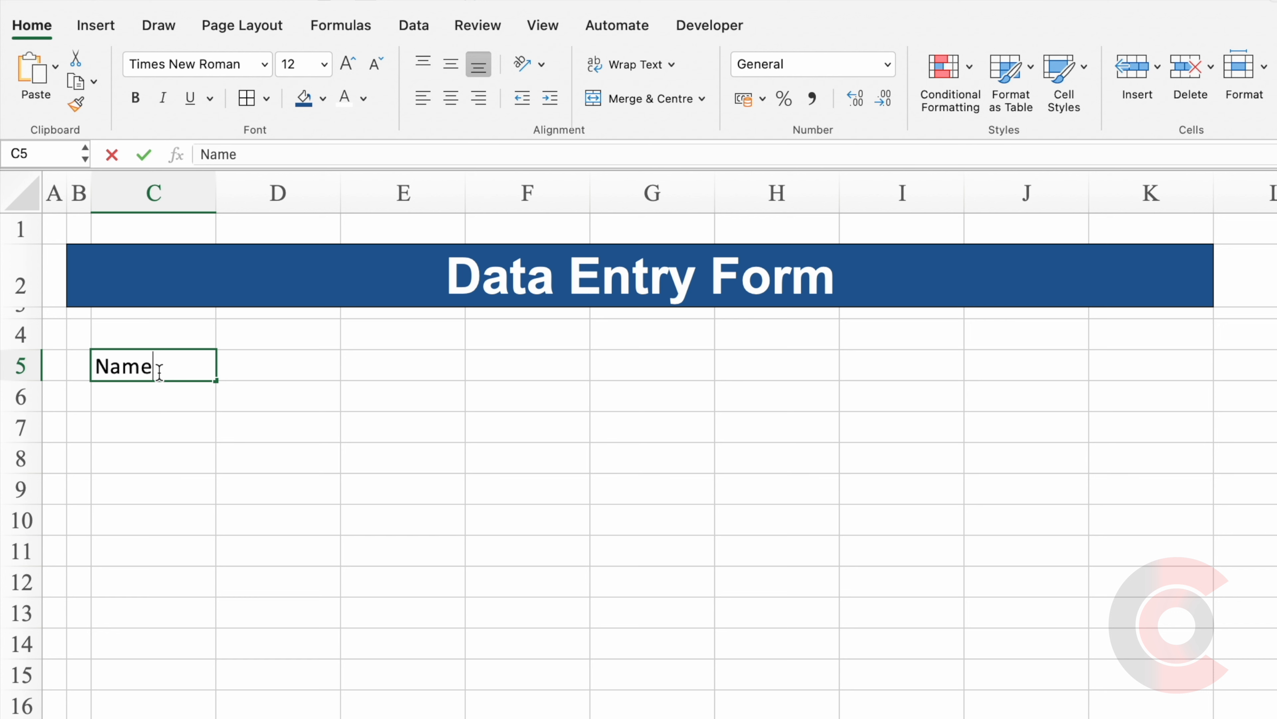
Enter the Father's Name label below Name and widen column C to fit the labels.
key(Return)
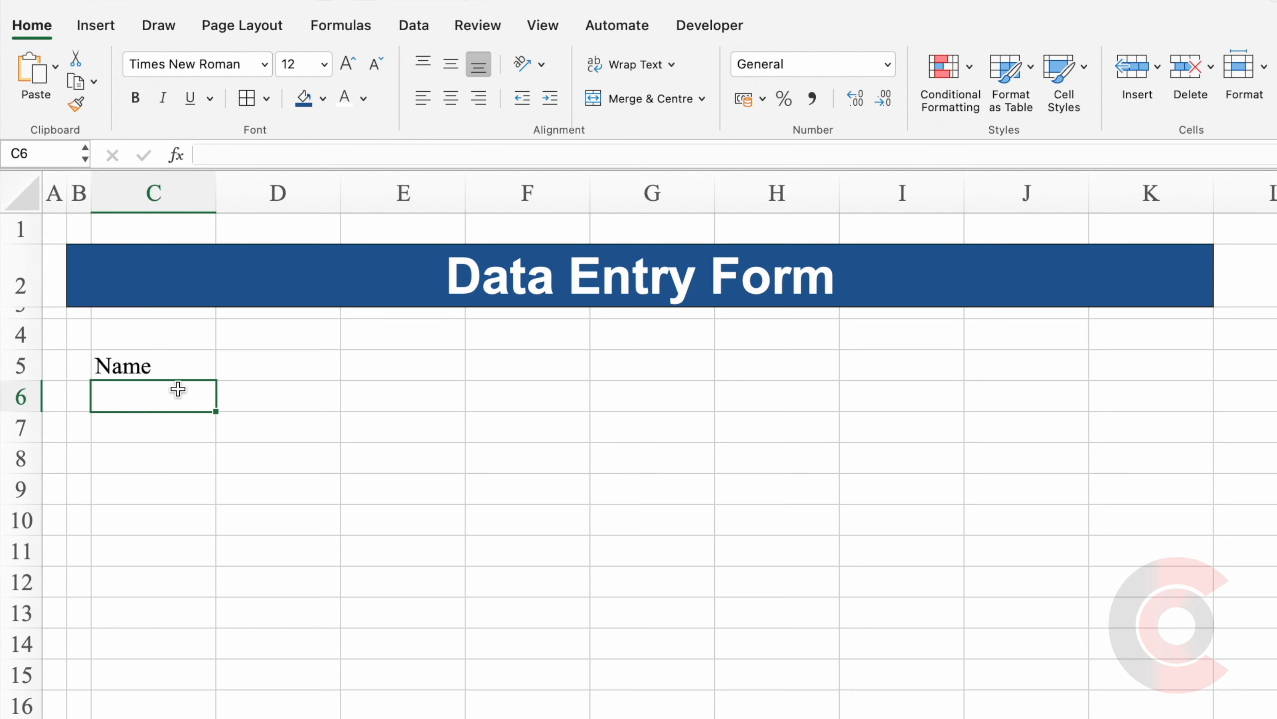
key(Return)
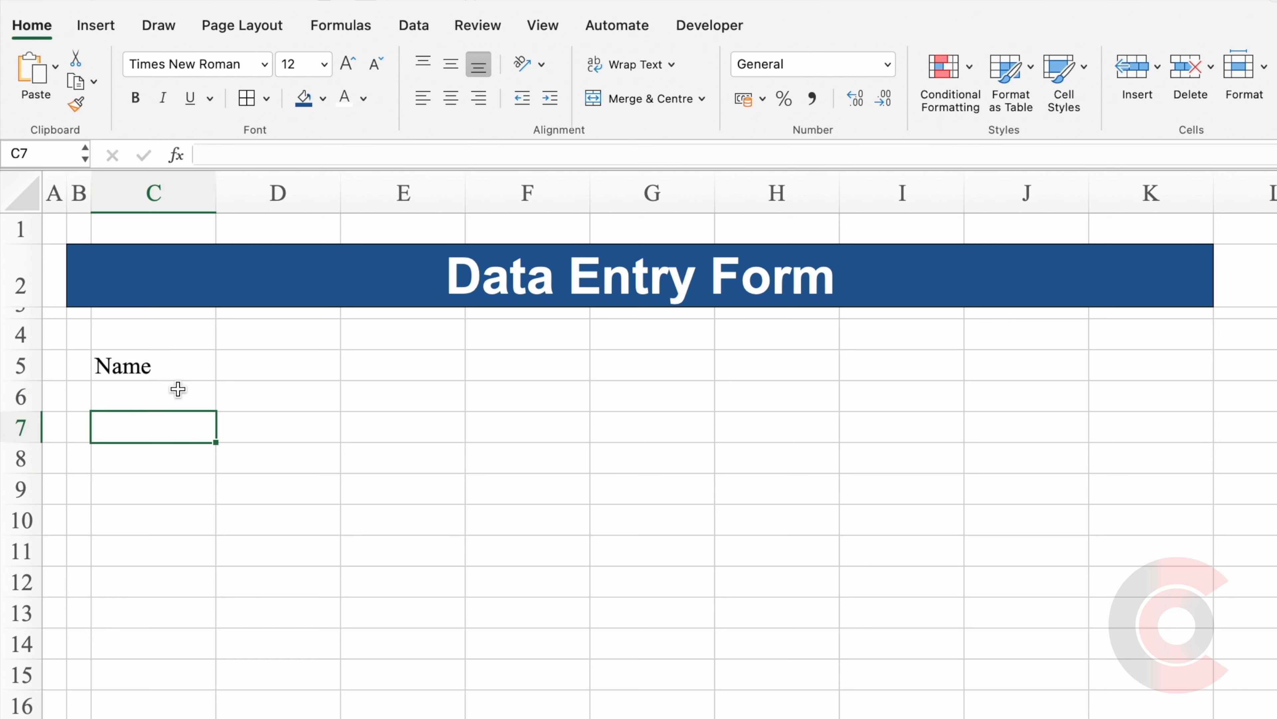
text(Father's Name)
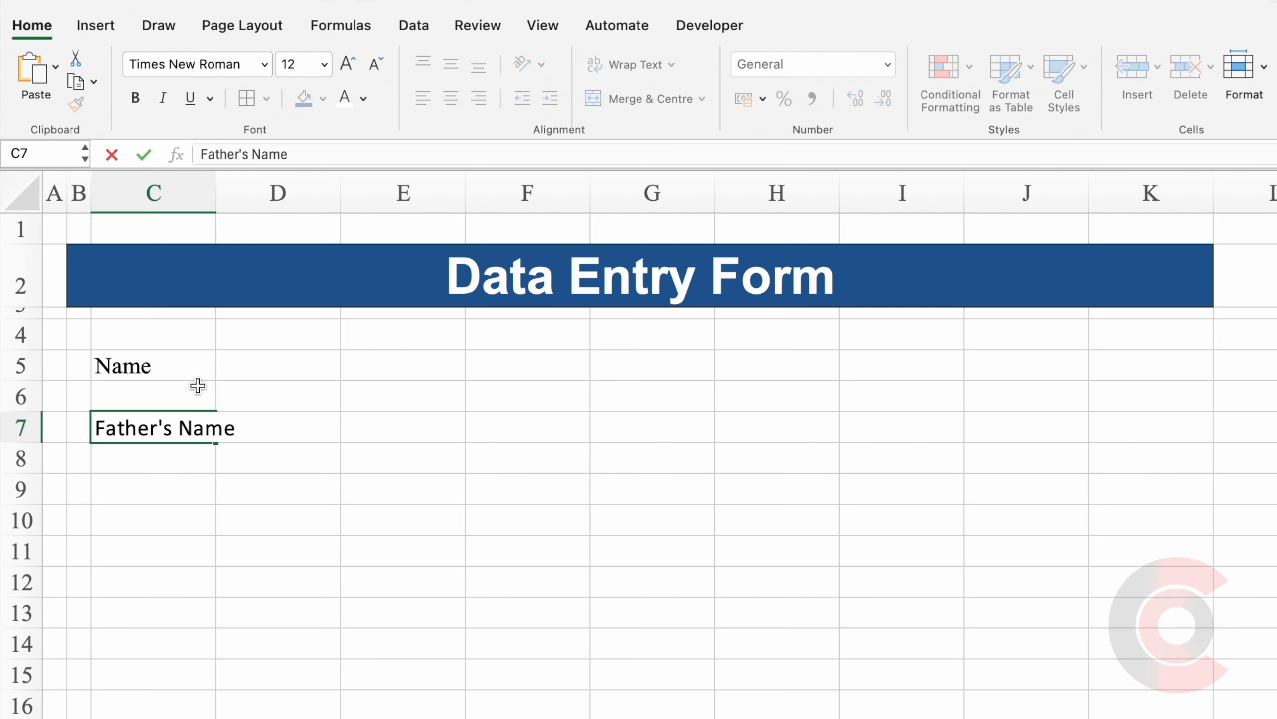
key(Return)
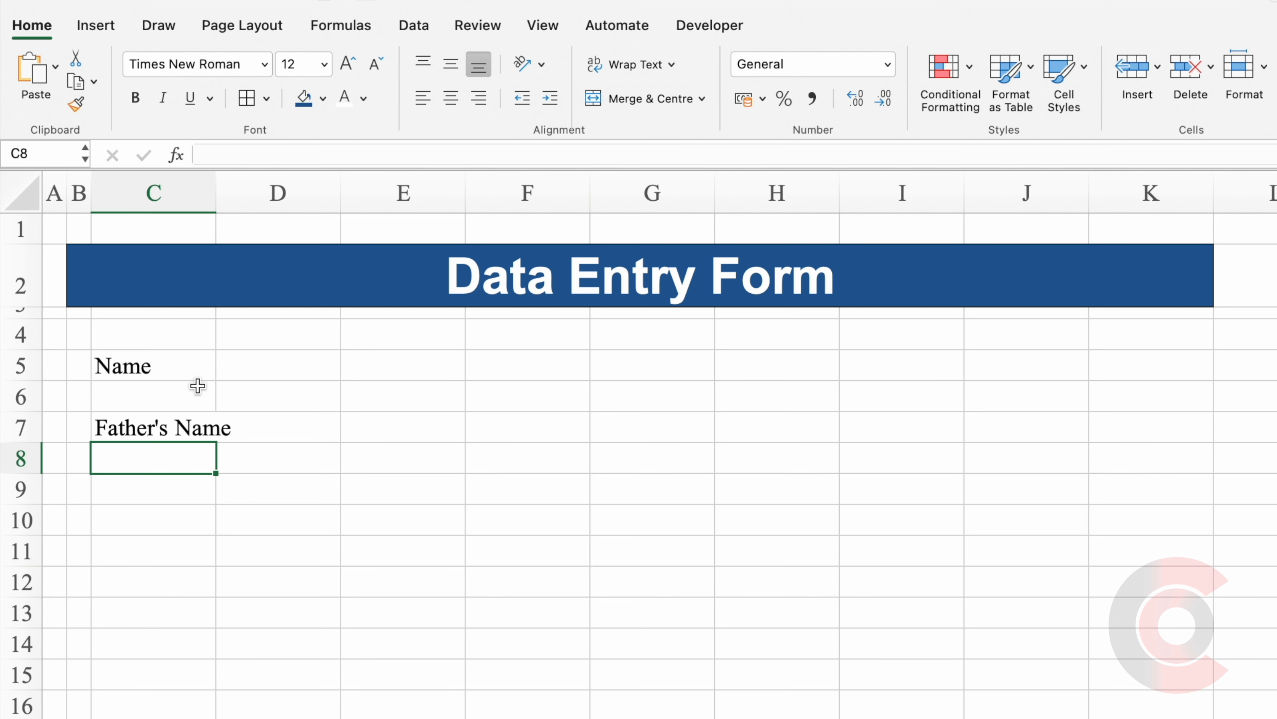
drag(216, 192, 300, 192)
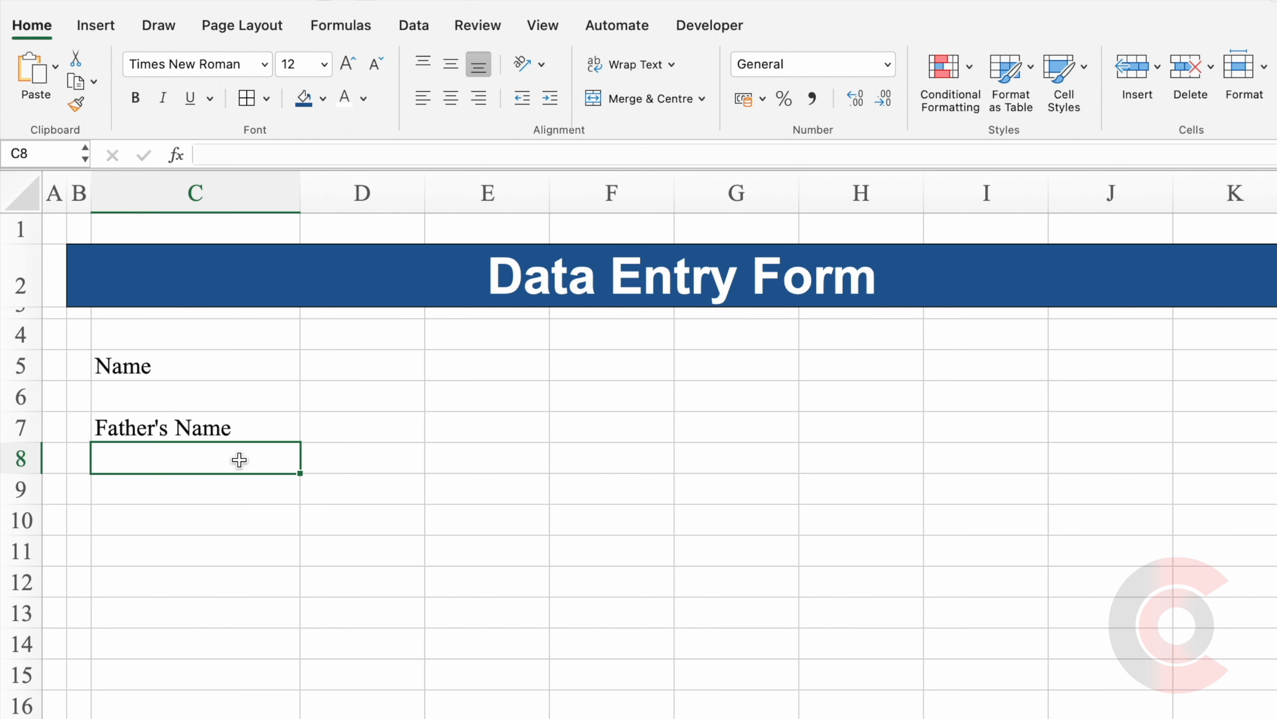
Add the D.O.B, Gender, City and State labels on alternate rows from C9 down.
click(226, 487)
text(D.O.B)
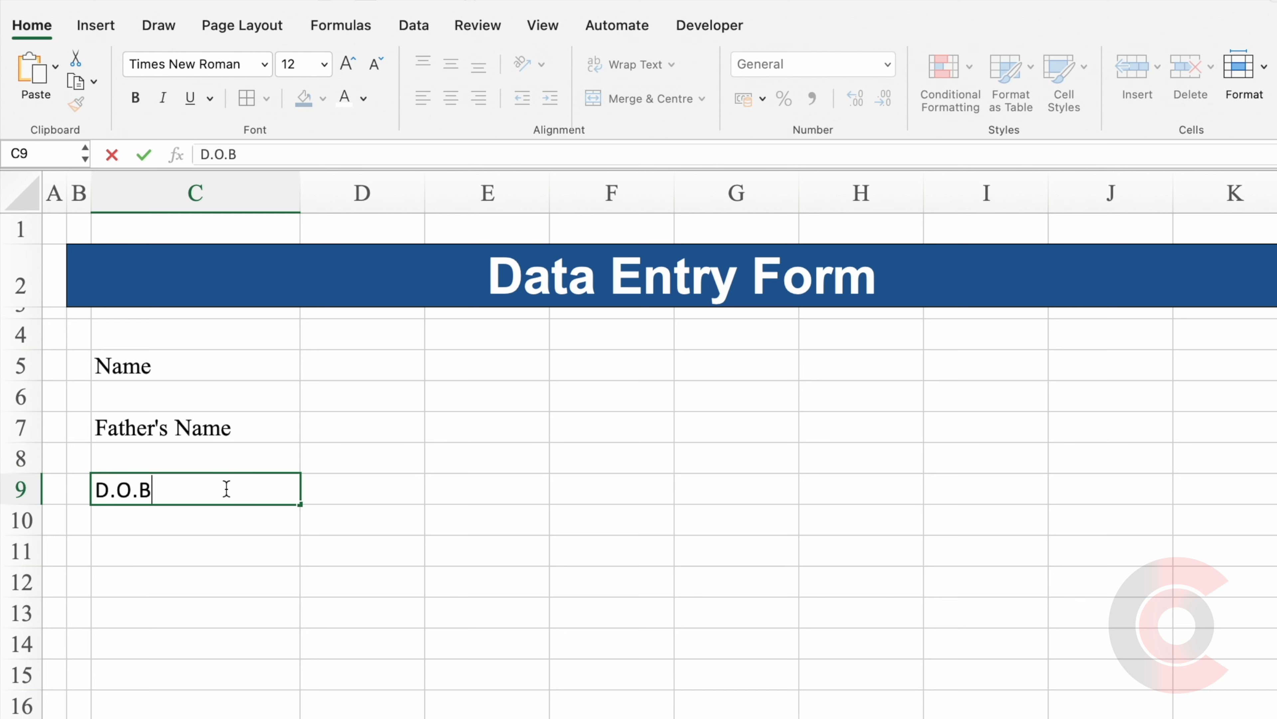
key(Return)
key(Return)
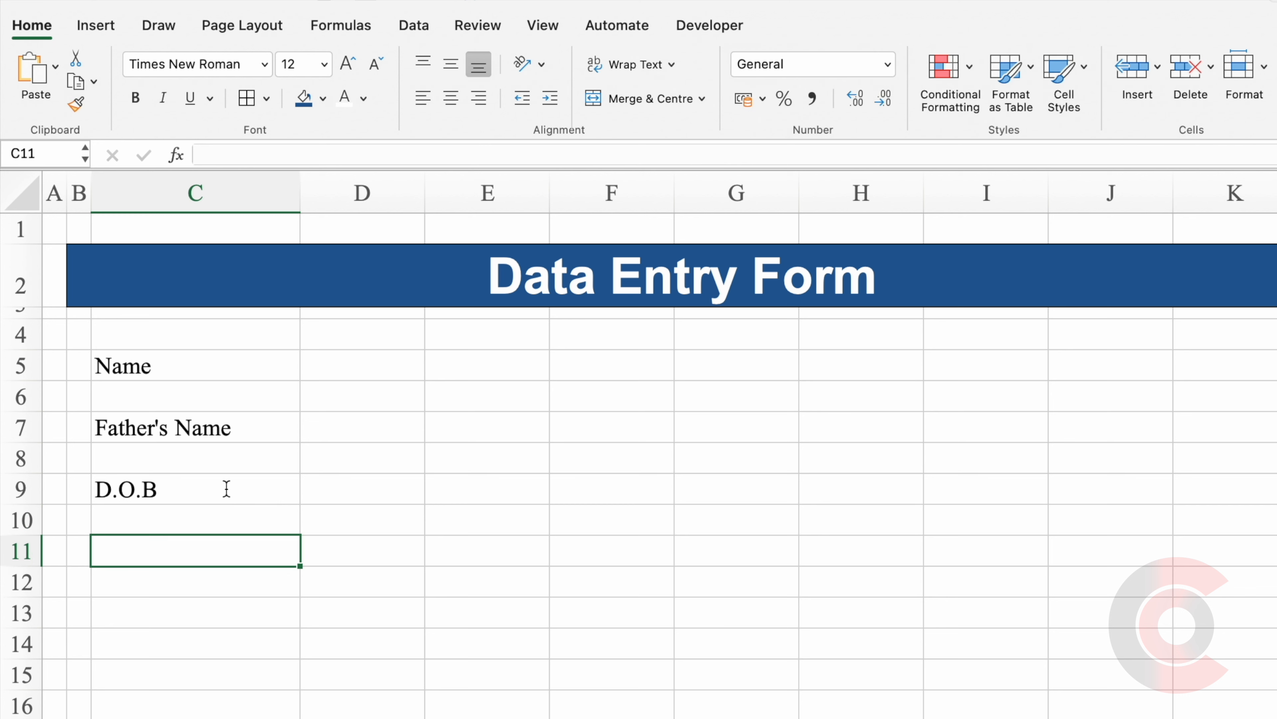
text(Gender)
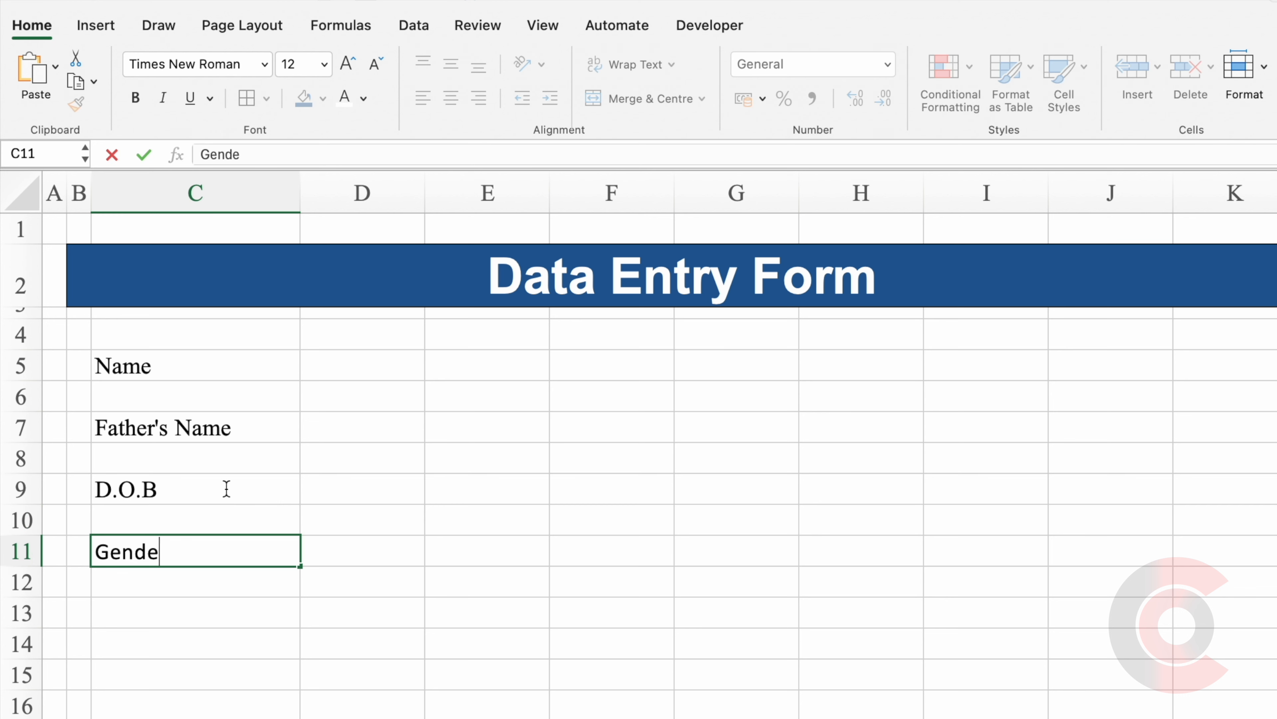
key(Return)
key(Return)
text(City)
key(Return)
key(Return)
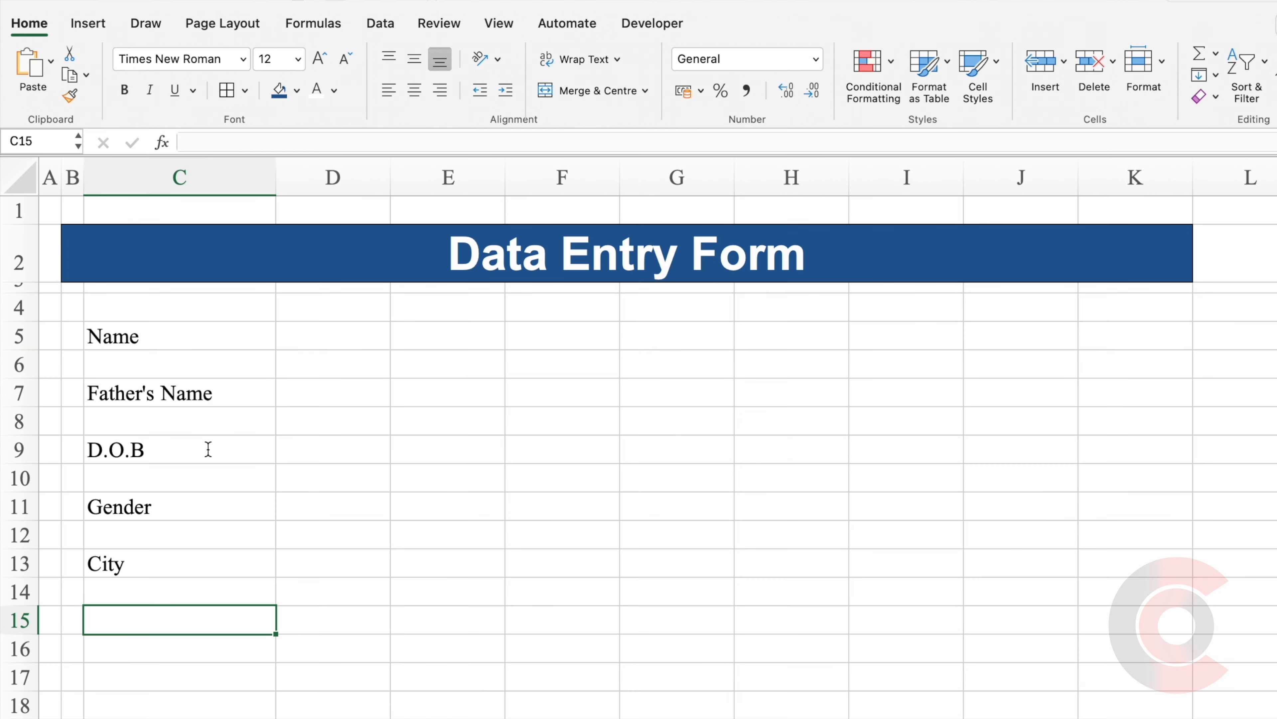
text(State)
key(Return)
key(Return)
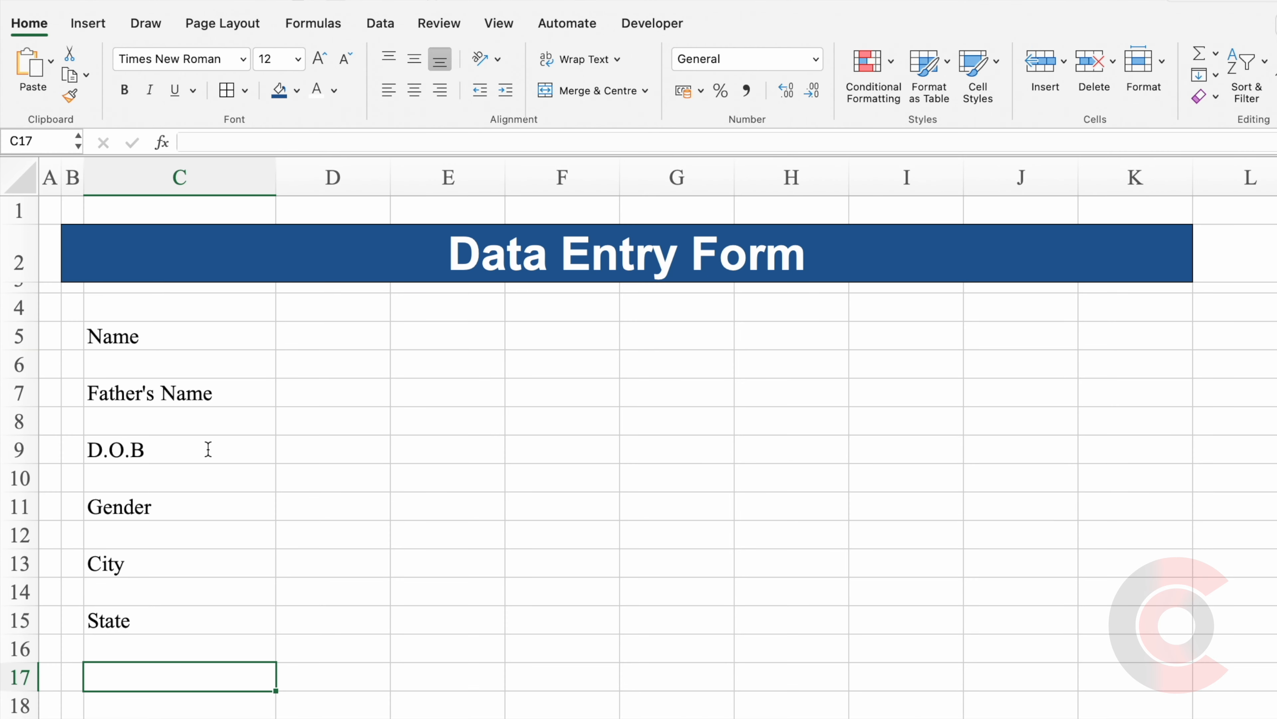
Add the Mobile No. label and narrow column D into a thin spacer.
text(Mobile No.)
click(371, 416)
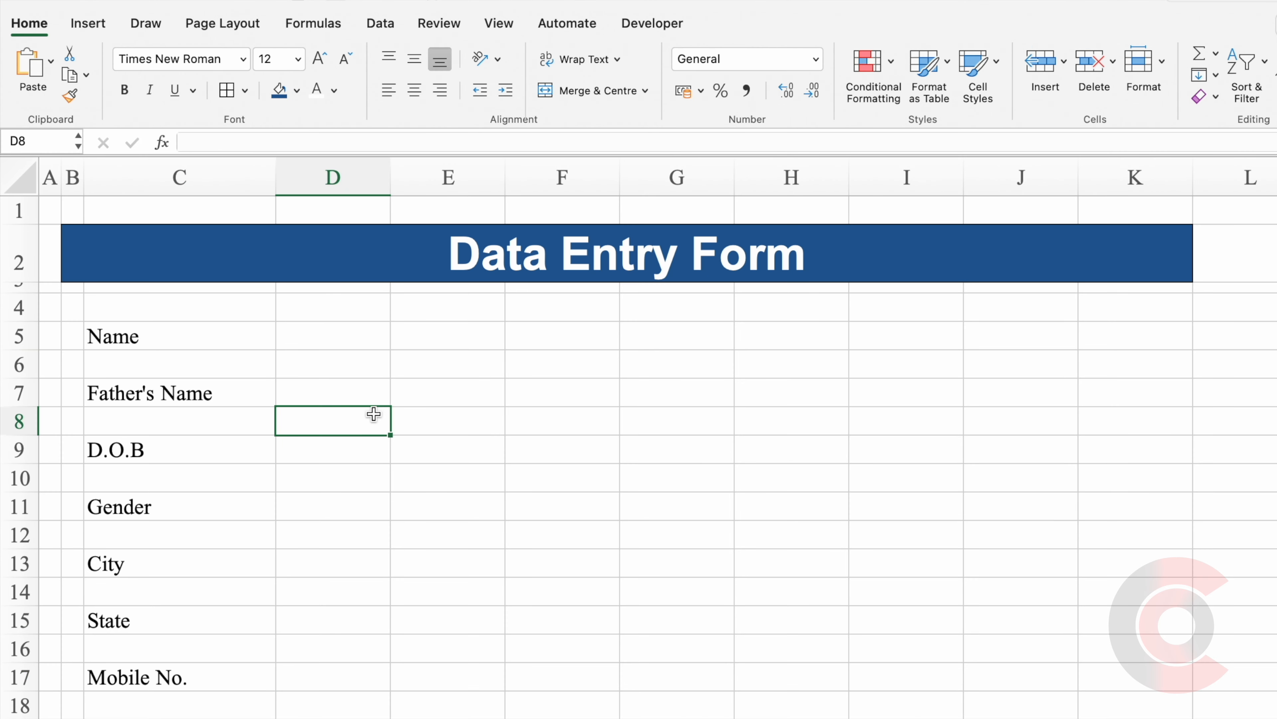
drag(390, 177, 291, 192)
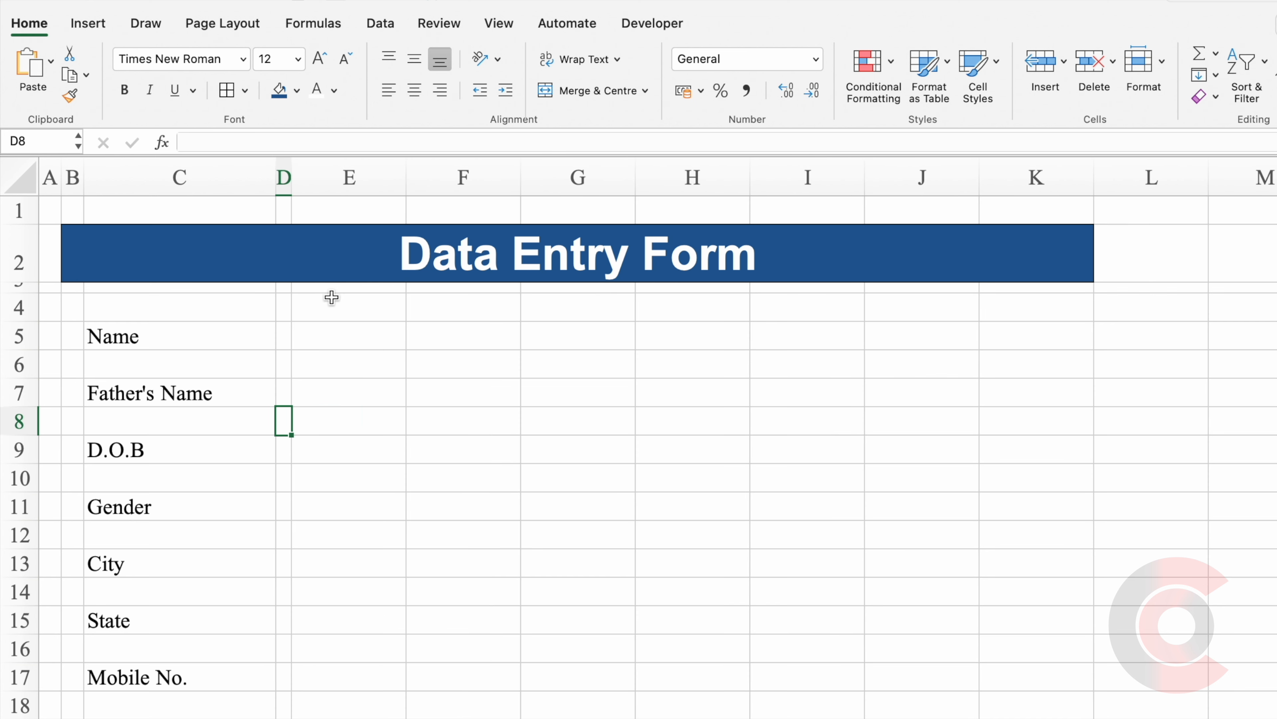
Widen column E and fill cell E5 grey as the Name input box.
click(354, 337)
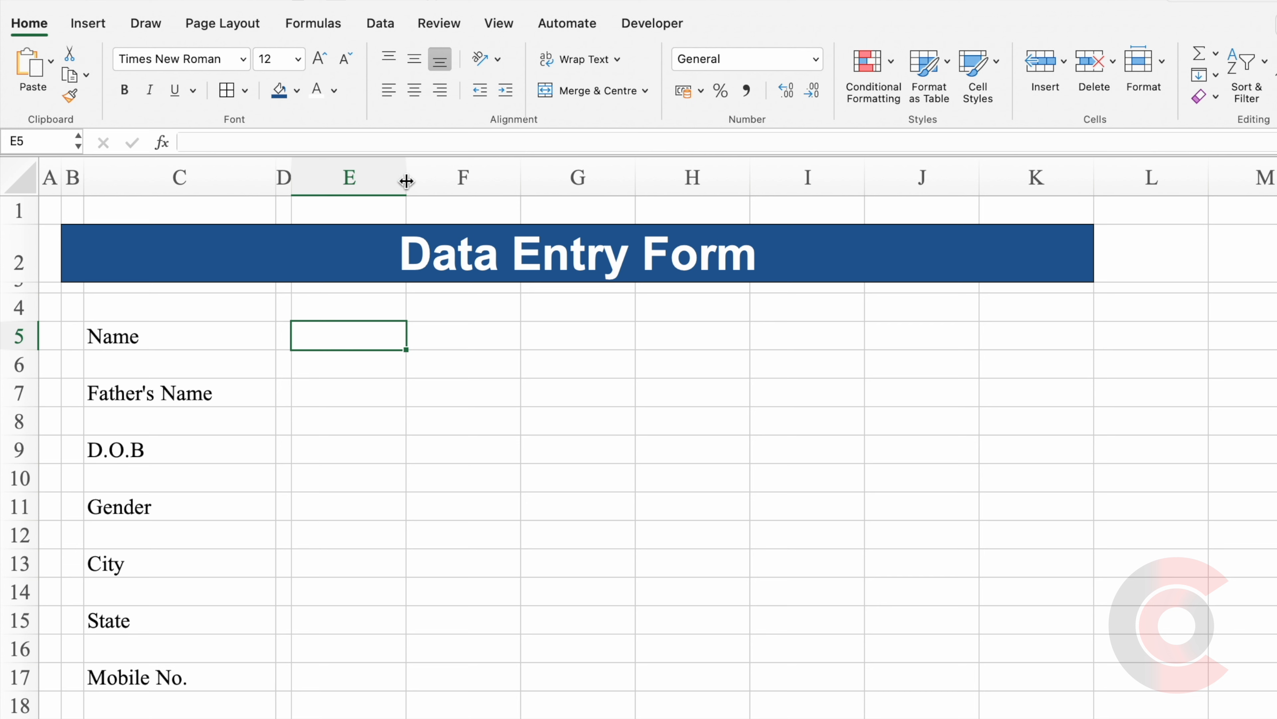
drag(405, 180, 478, 191)
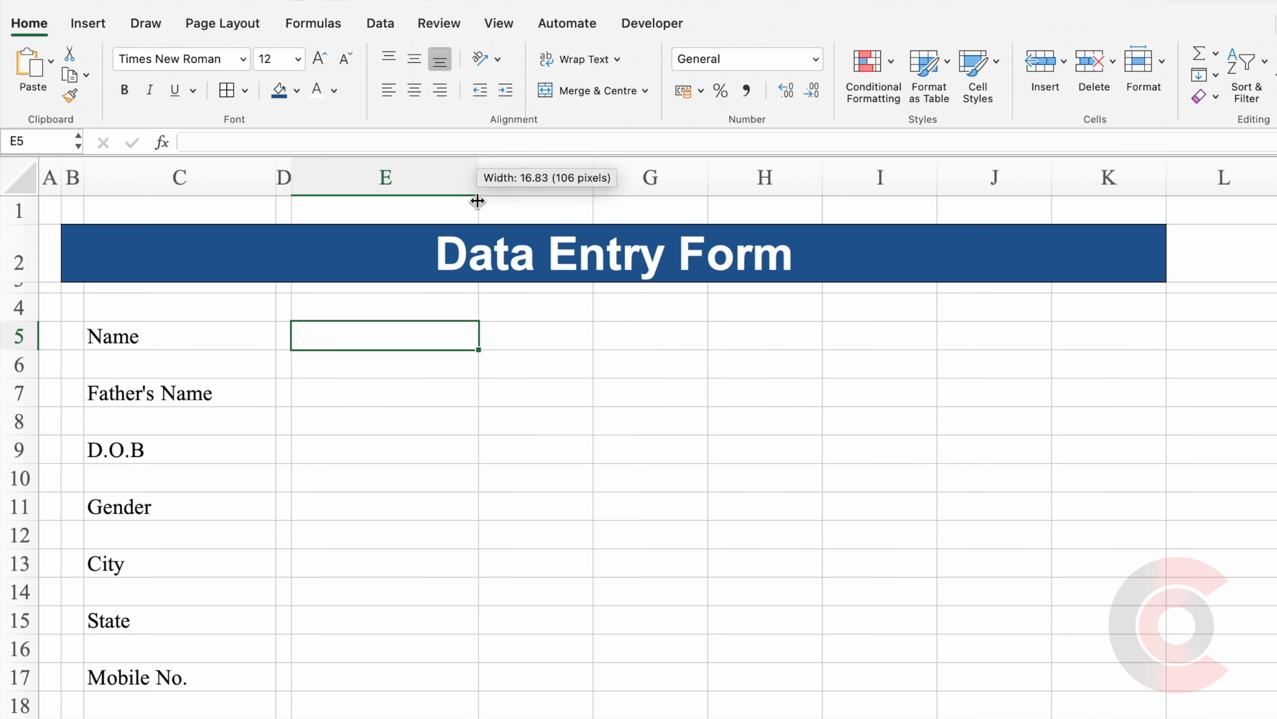
click(297, 91)
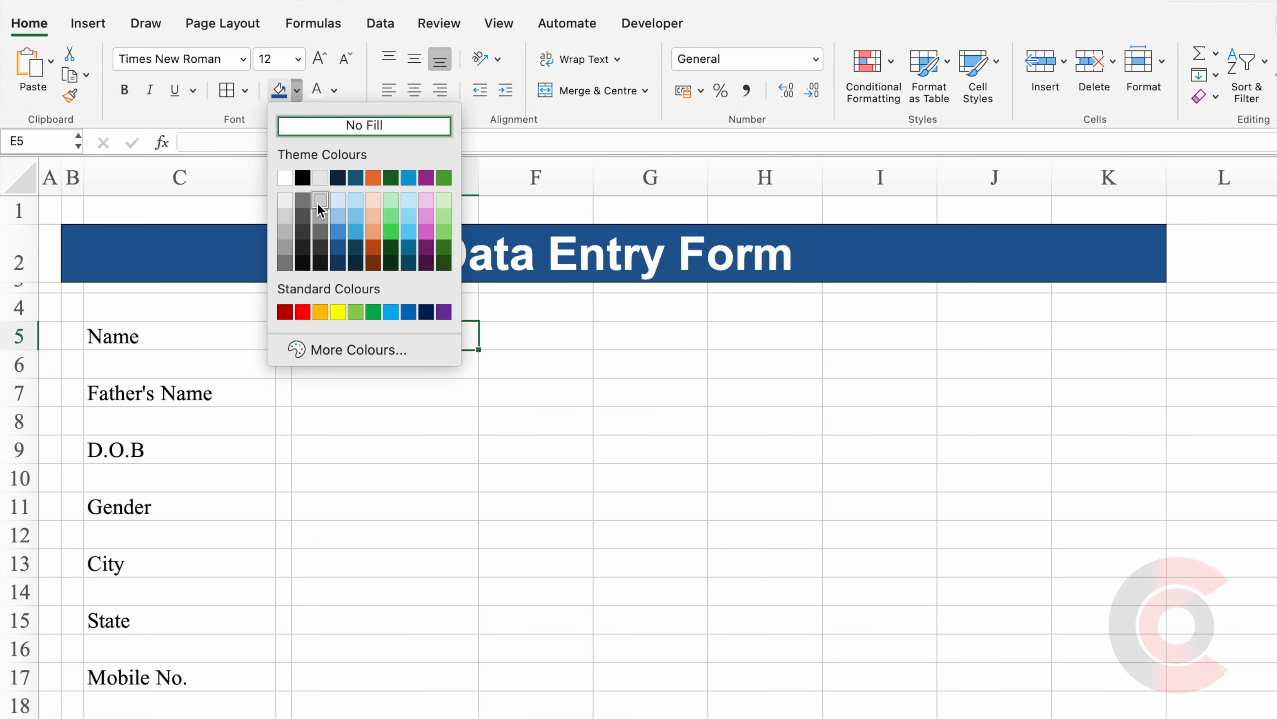
click(313, 205)
key(Right)
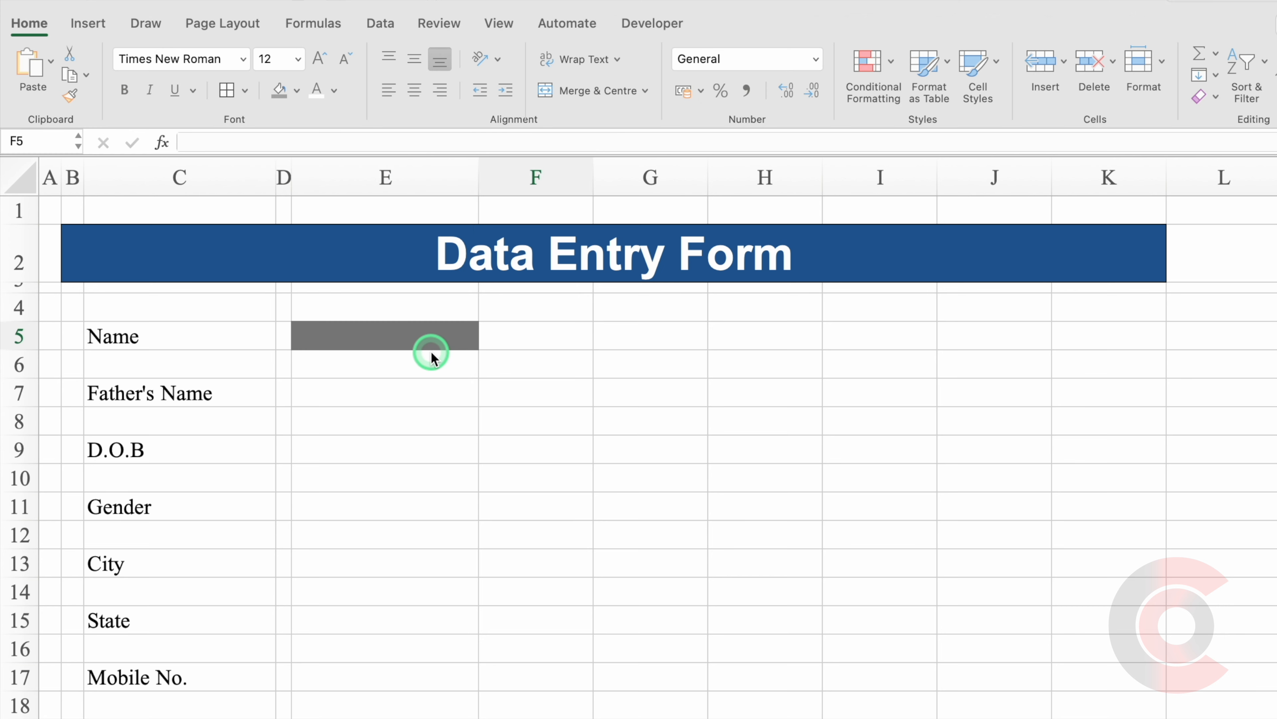
click(546, 340)
Type O in F5 and P in F6, then set both cells to Wingdings 2.
text(O)
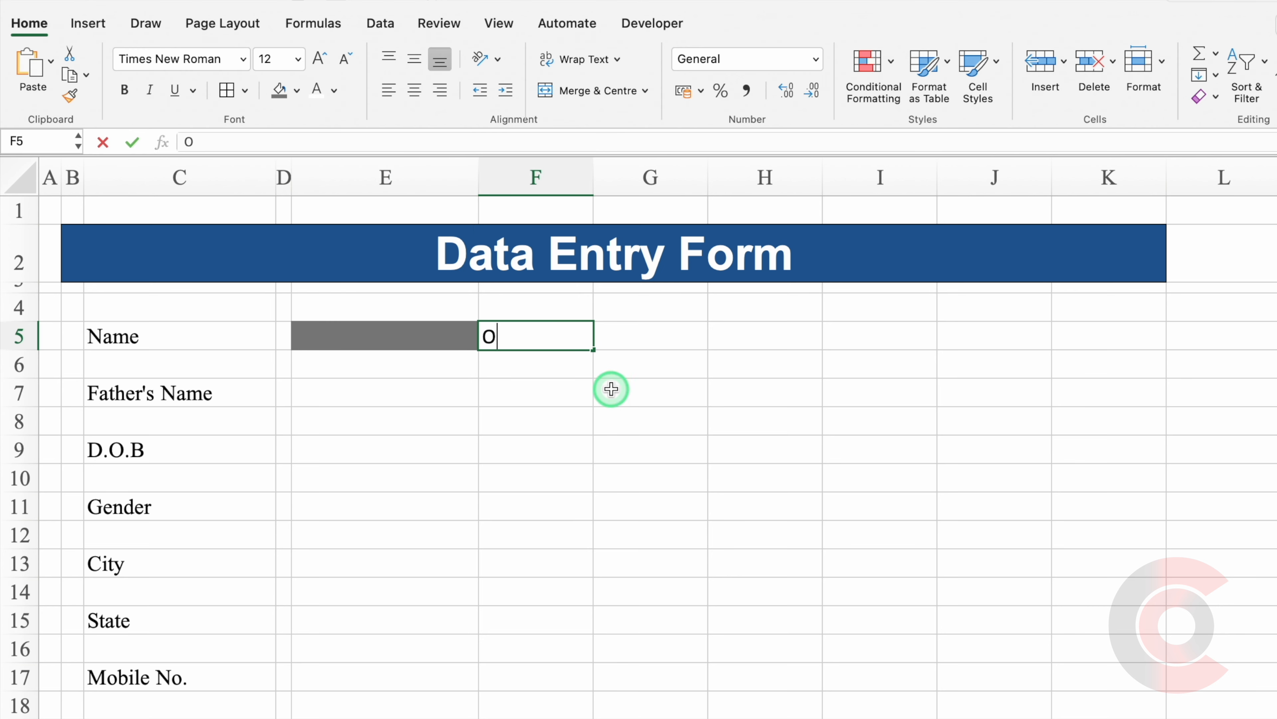
click(562, 367)
text(P)
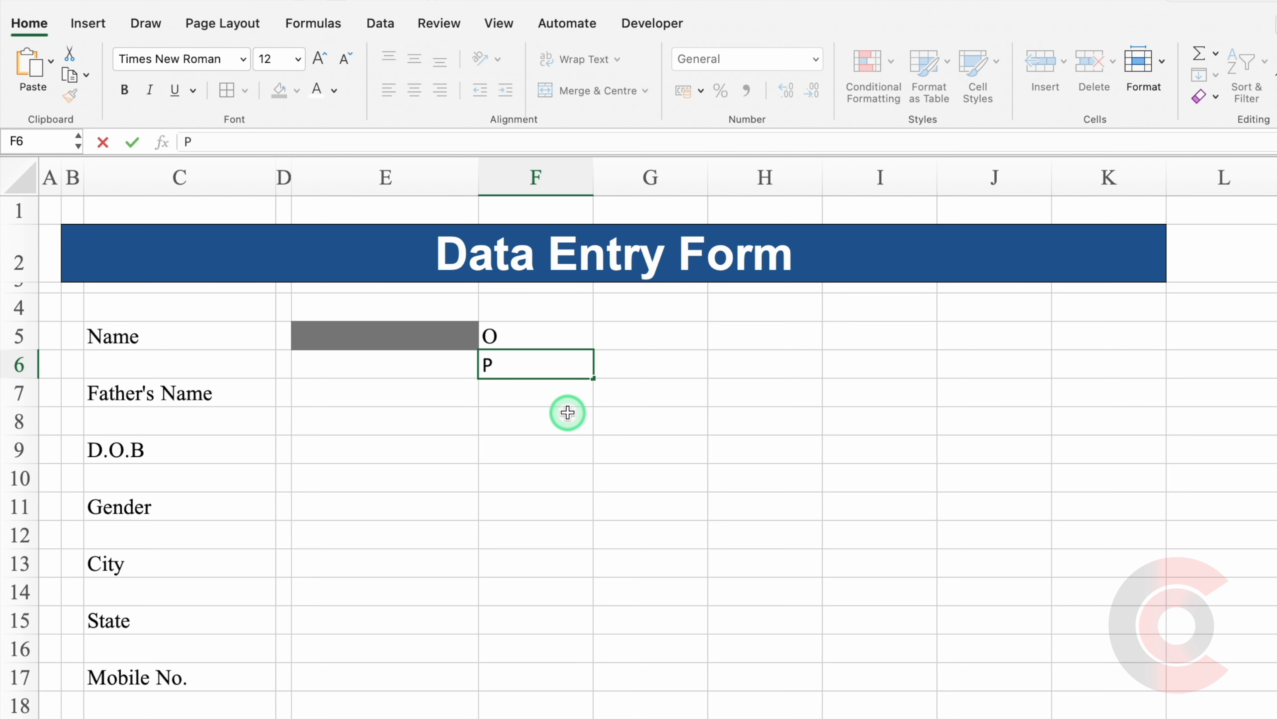
click(567, 412)
drag(550, 336, 548, 356)
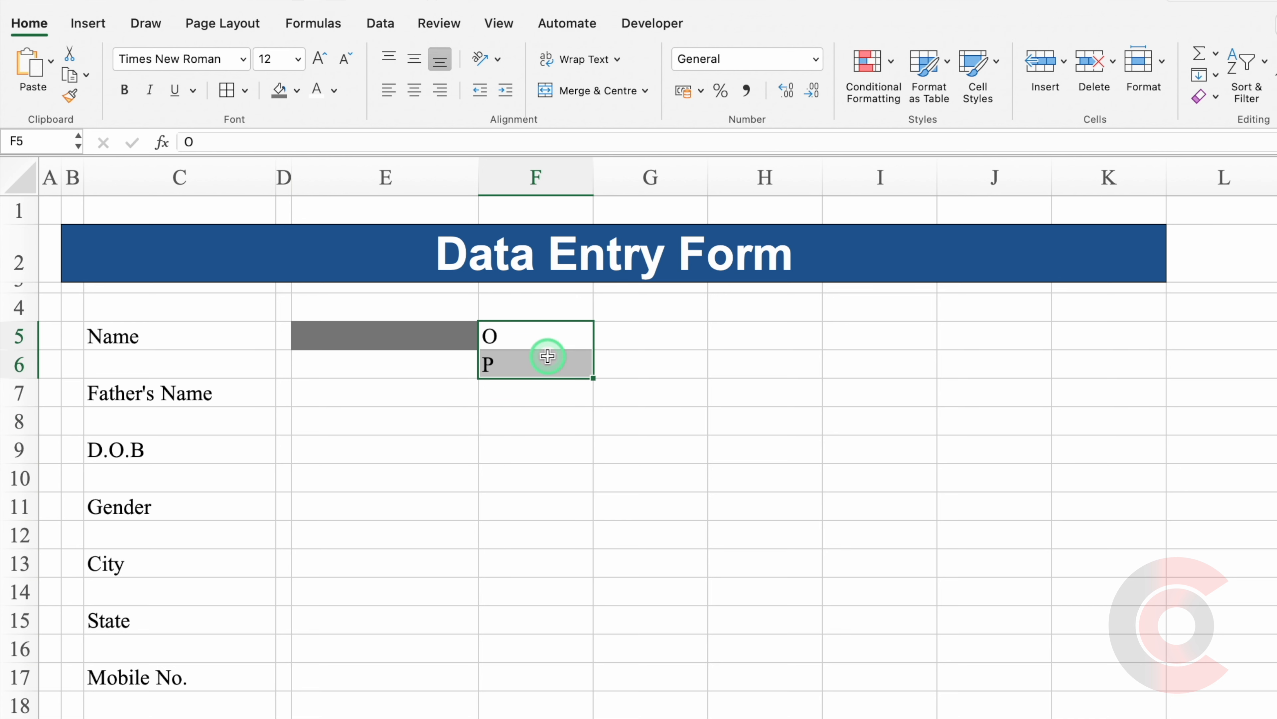
click(243, 58)
mouse_move(356, 96)
scroll(308, 262, down, 20)
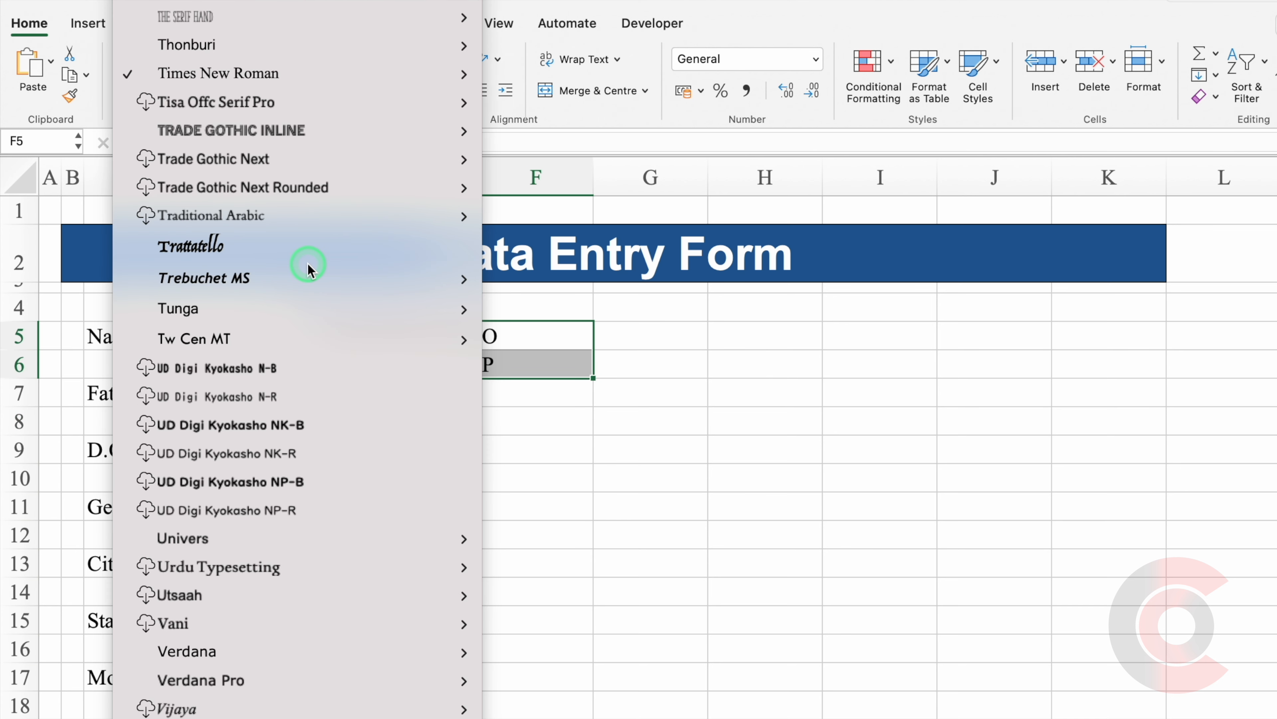
scroll(307, 264, down, 10)
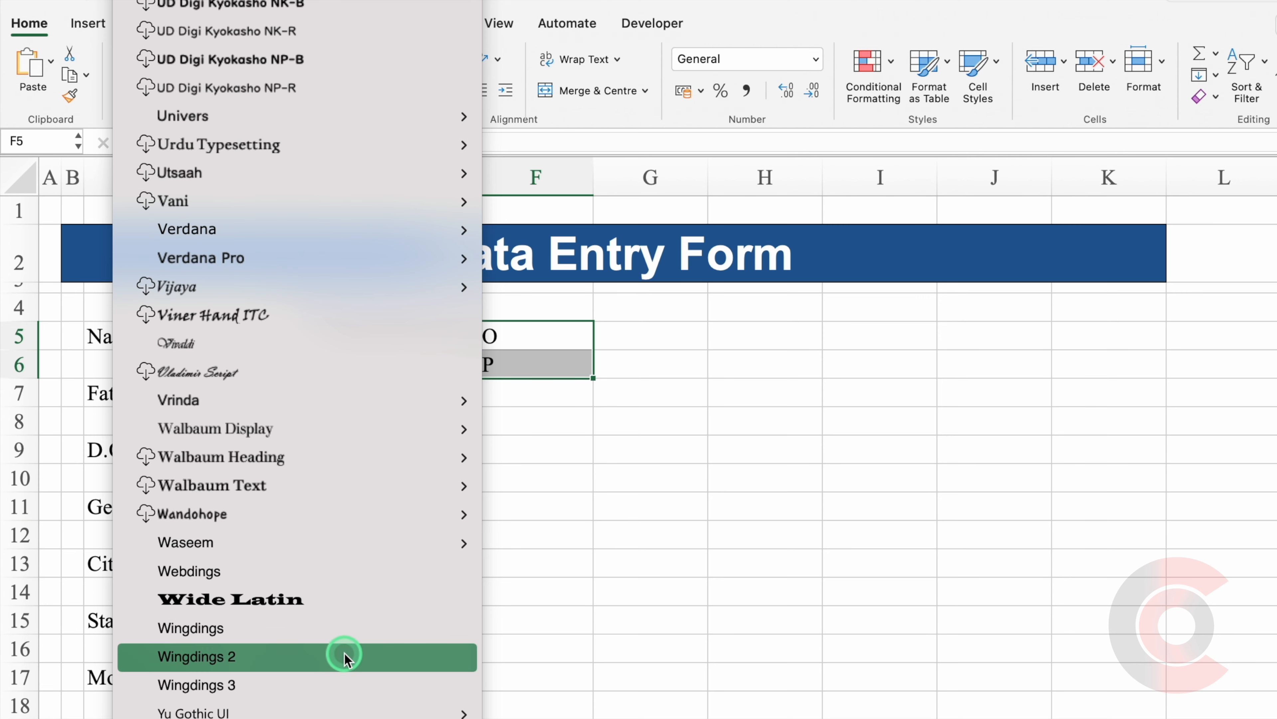
click(345, 655)
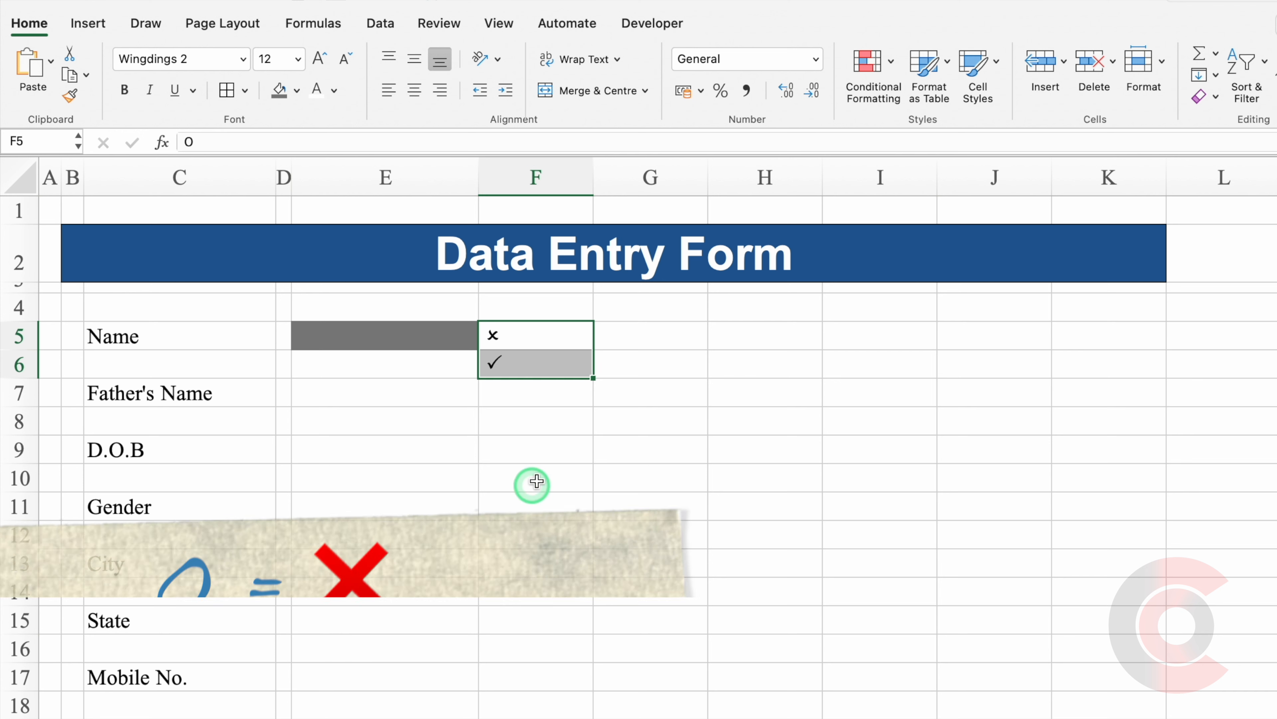
Check the cross and tick symbols in F5:F6, then clear both cells.
click(529, 335)
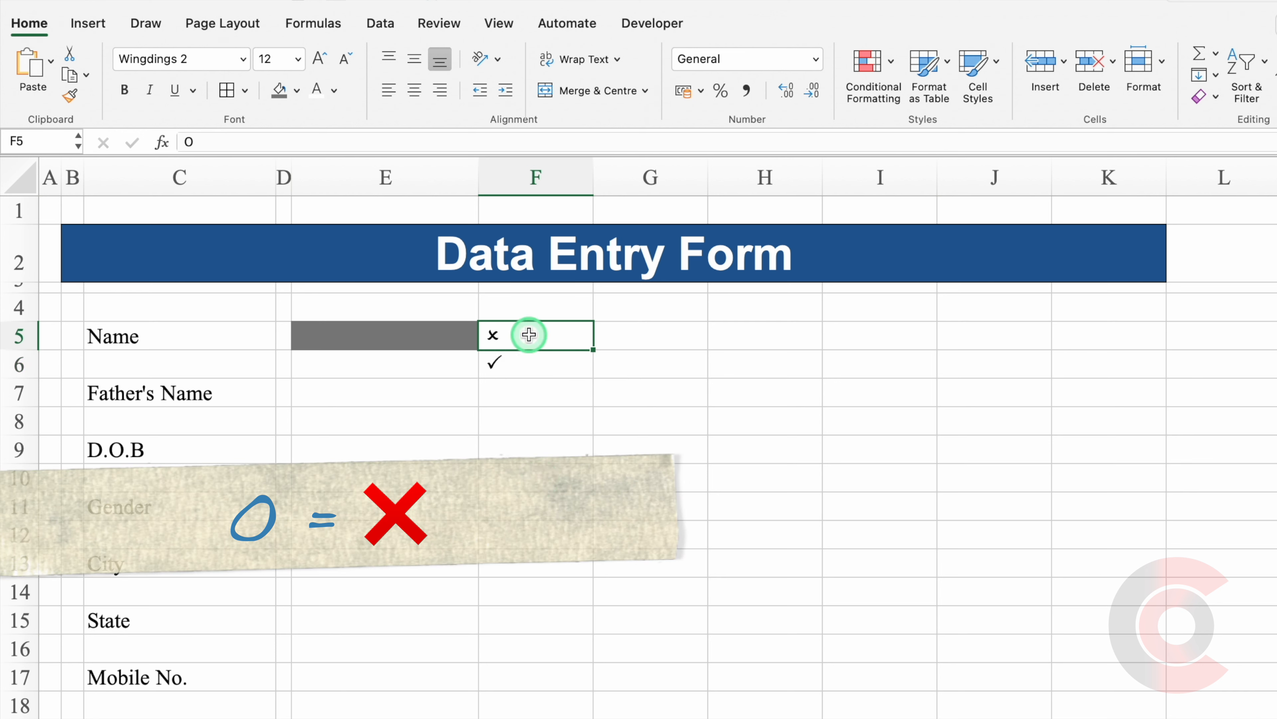
click(538, 360)
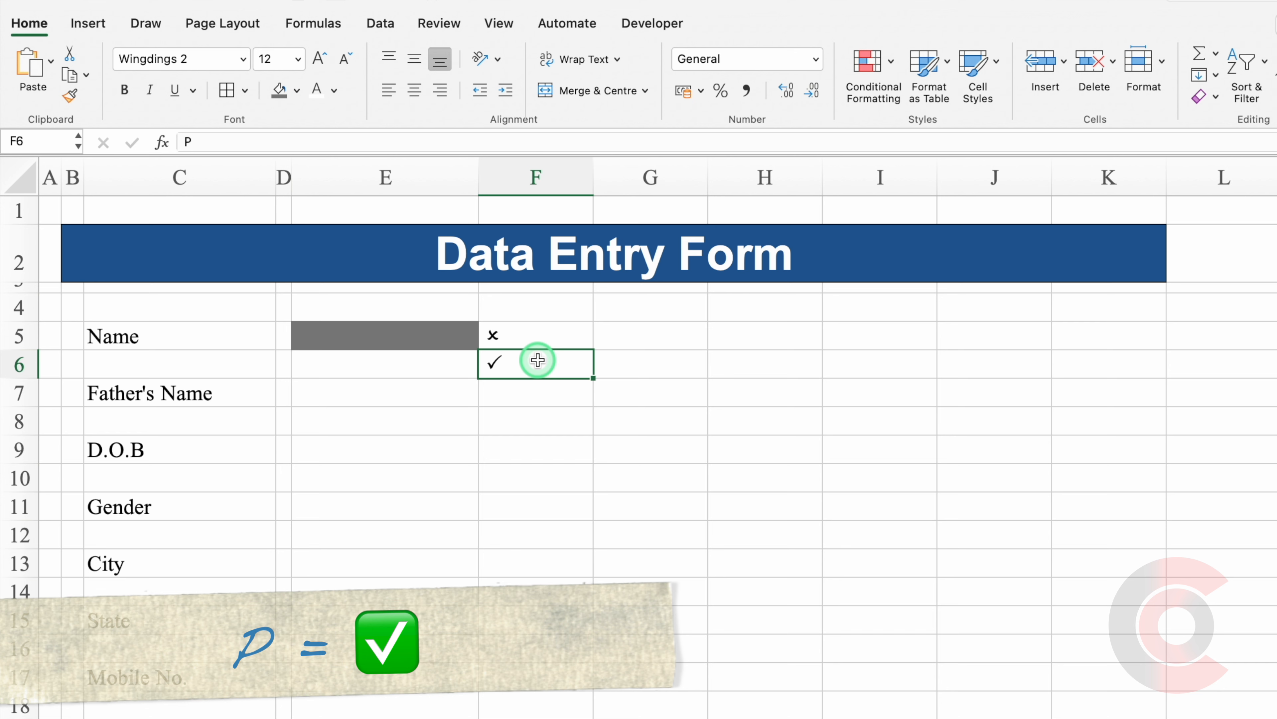
drag(533, 334, 589, 372)
key(Delete)
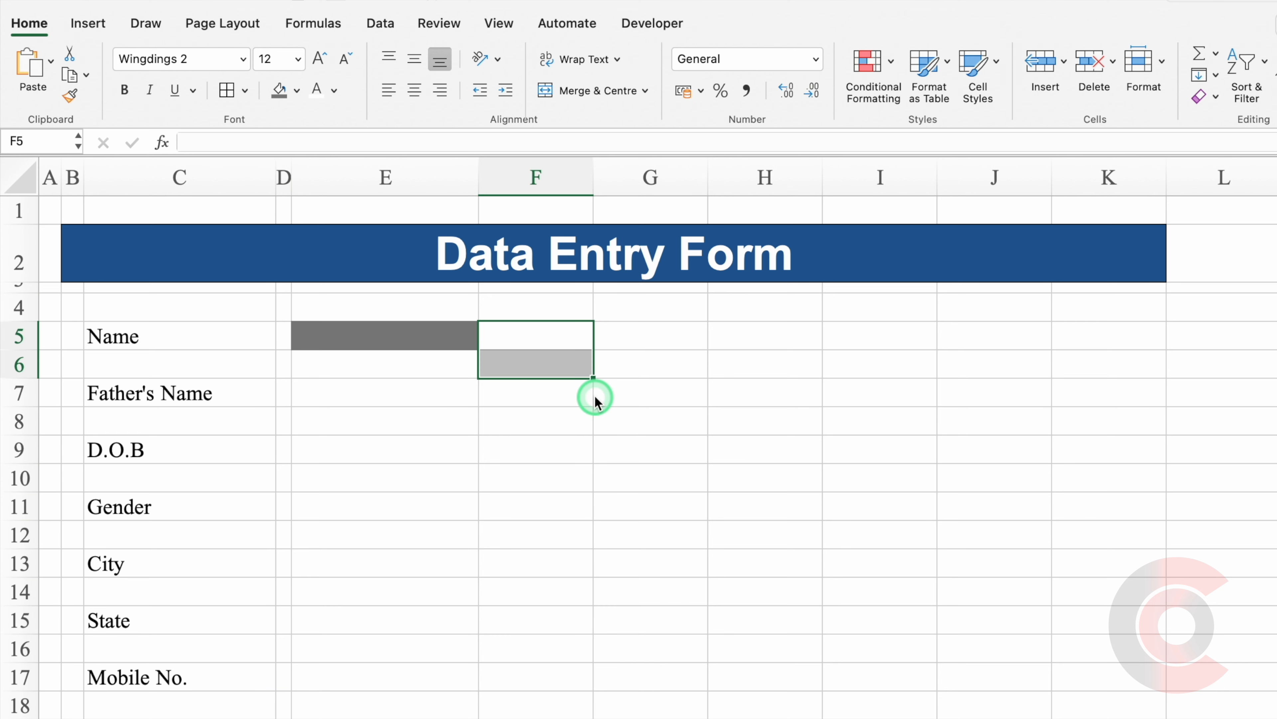
click(550, 336)
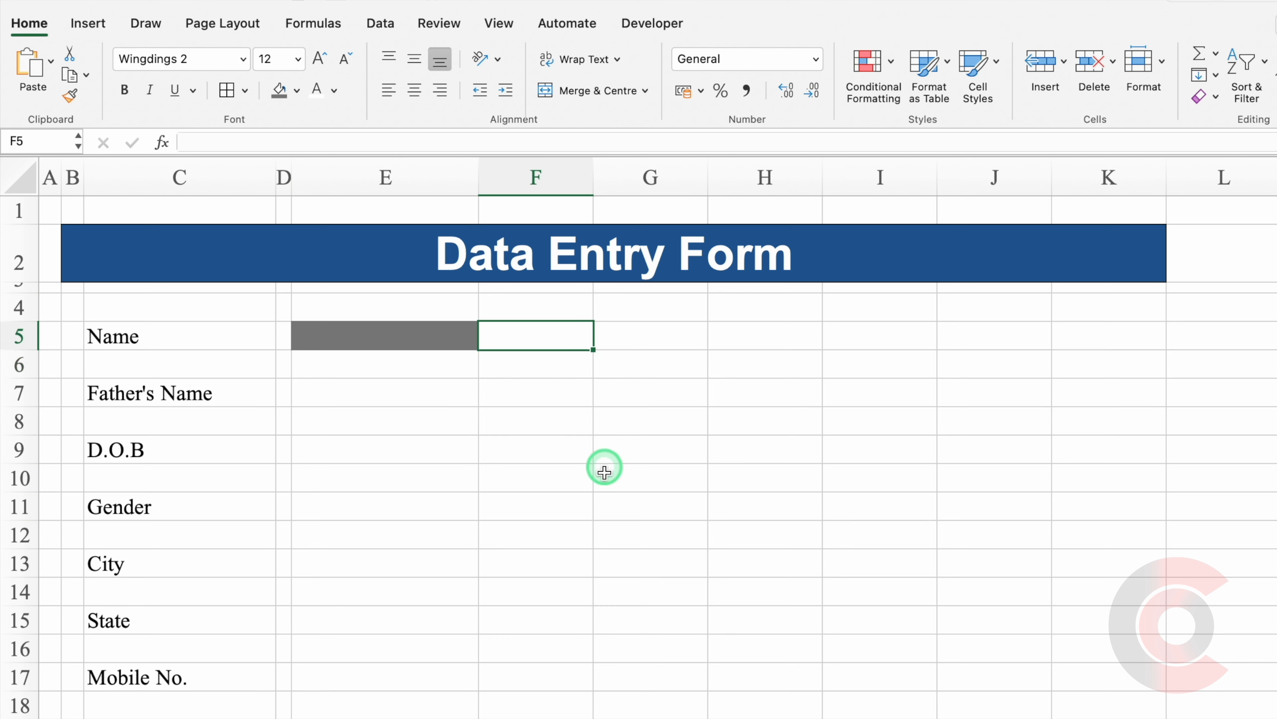
Enter =IF(E5="","O","P") in F5 so it returns O while Name is blank.
text(=if)
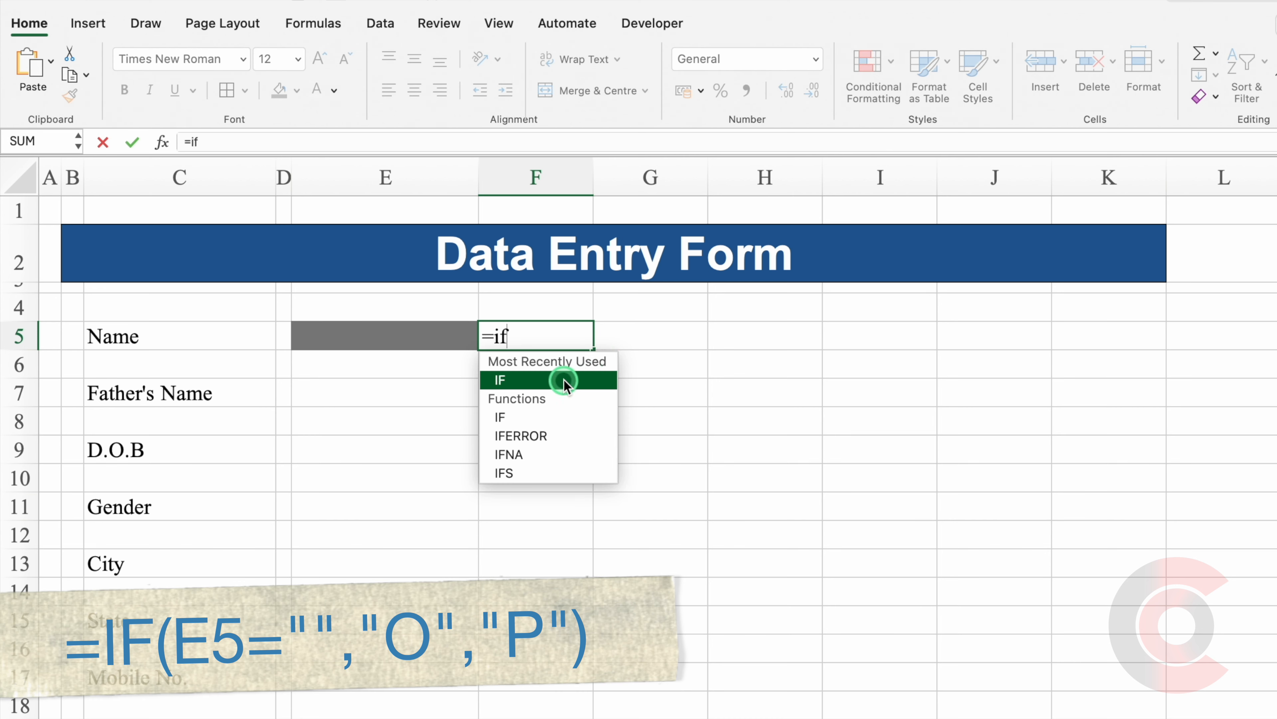
double_click(564, 380)
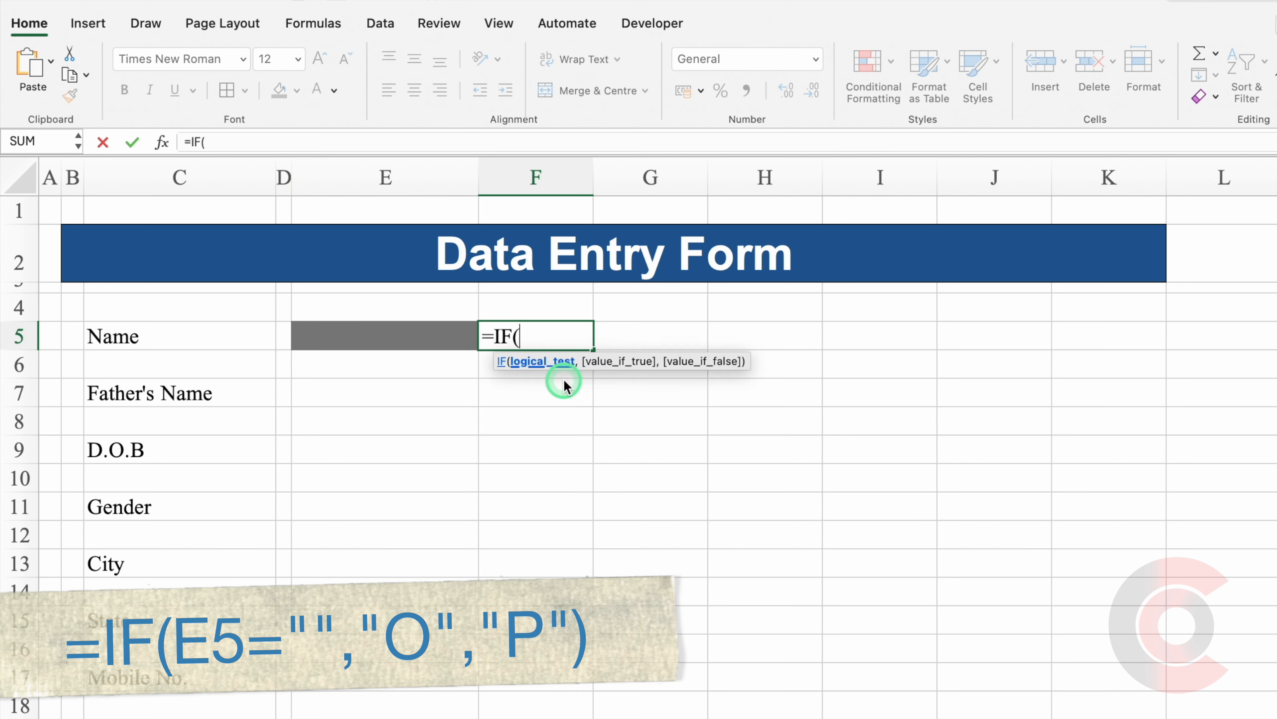
click(443, 337)
text(=)
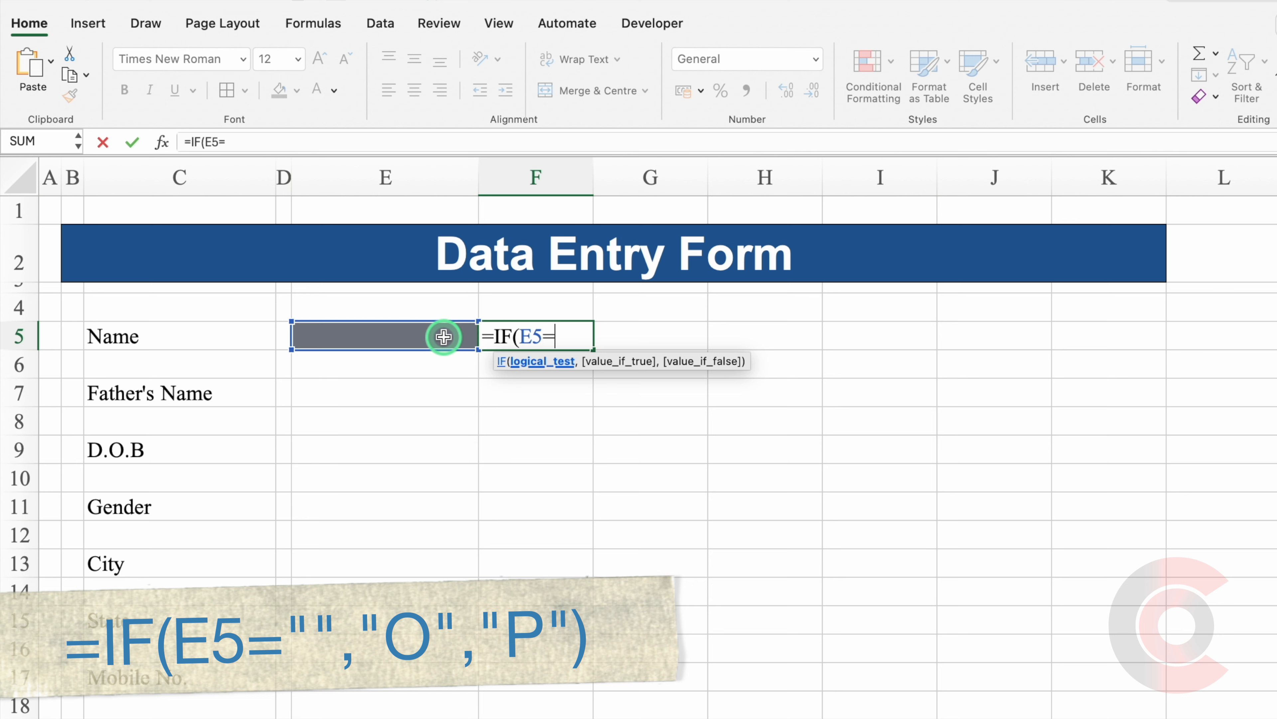
text("")
text(,)
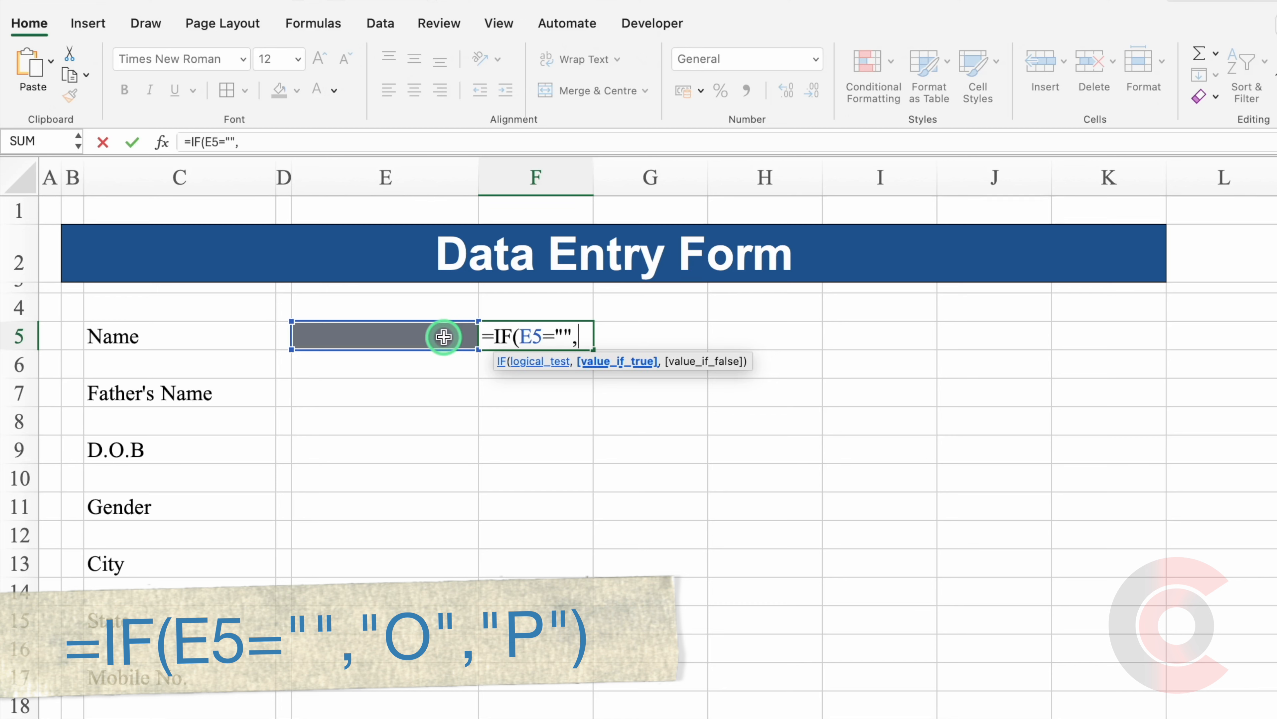
text("O",)
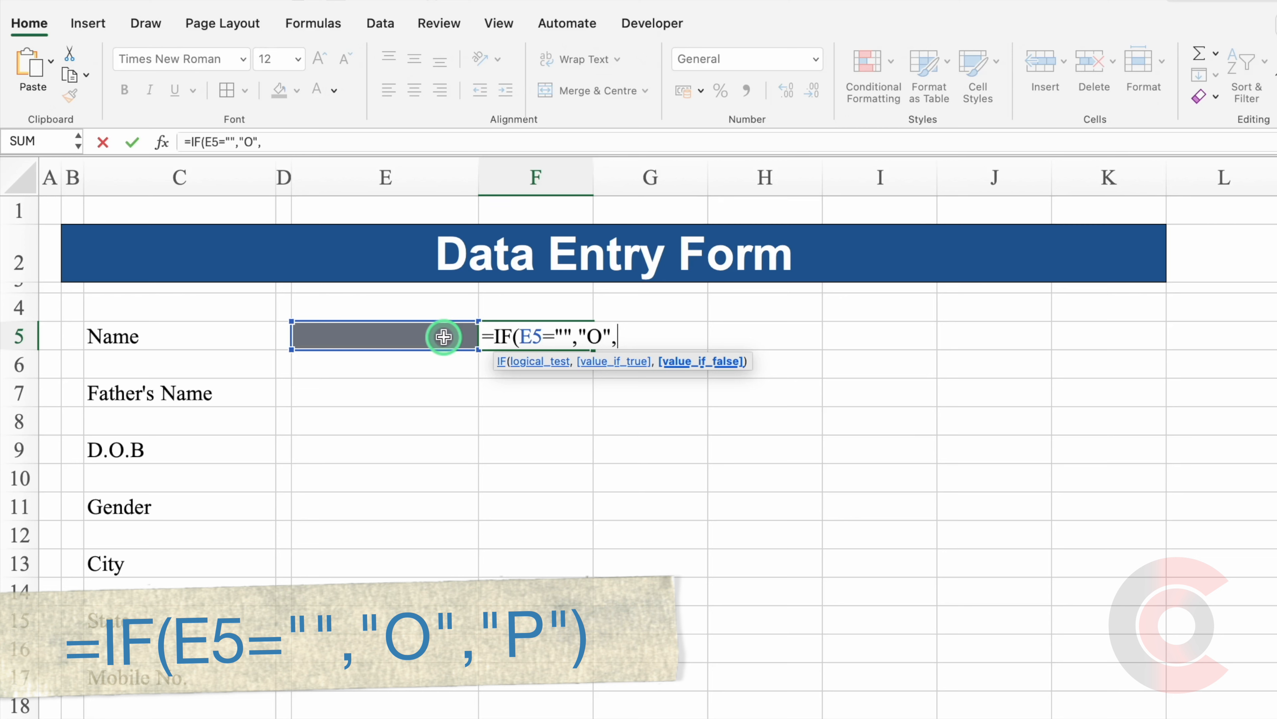
text("P"))
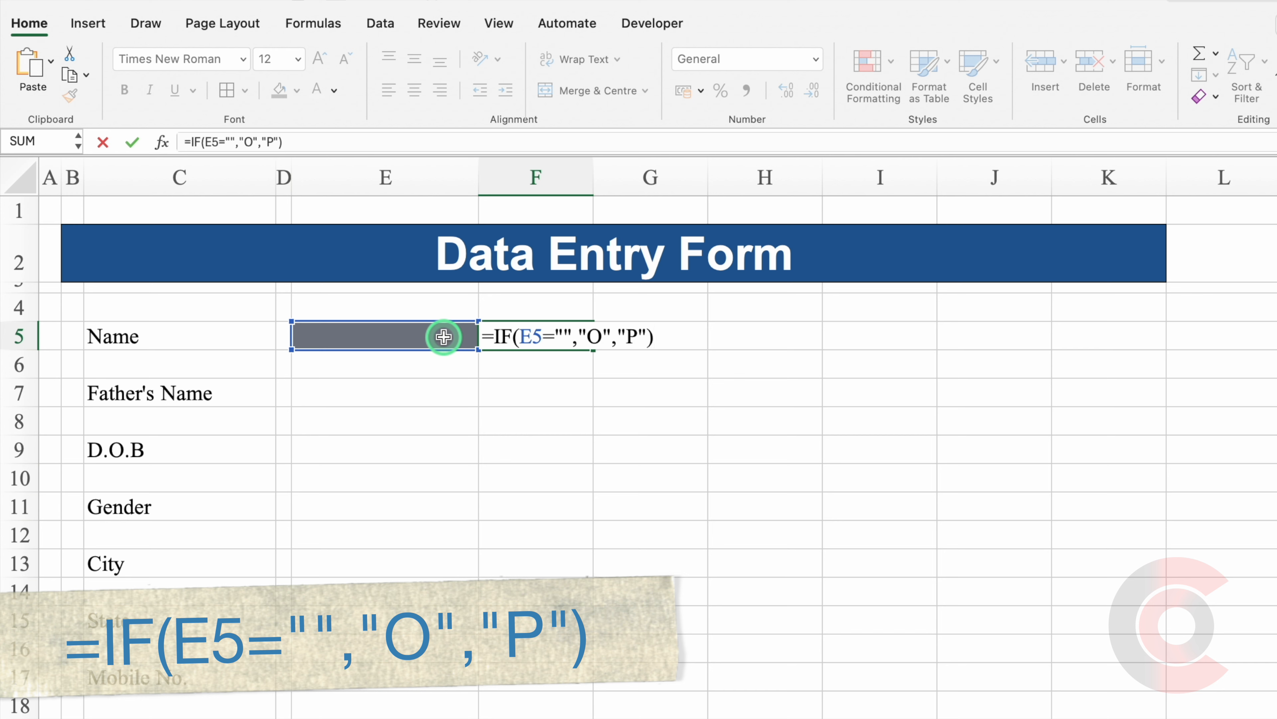
key(Return)
Centre F5's status letter horizontally and middle-align every cell on the sheet.
click(508, 334)
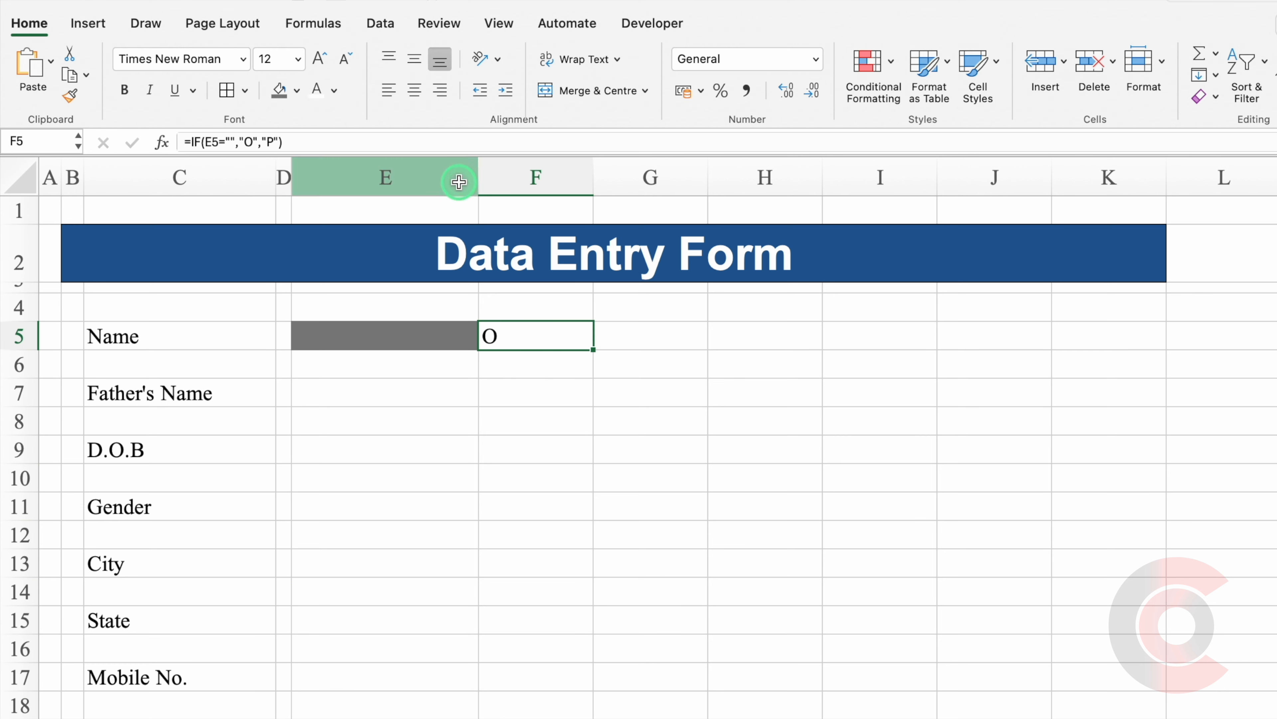
click(414, 92)
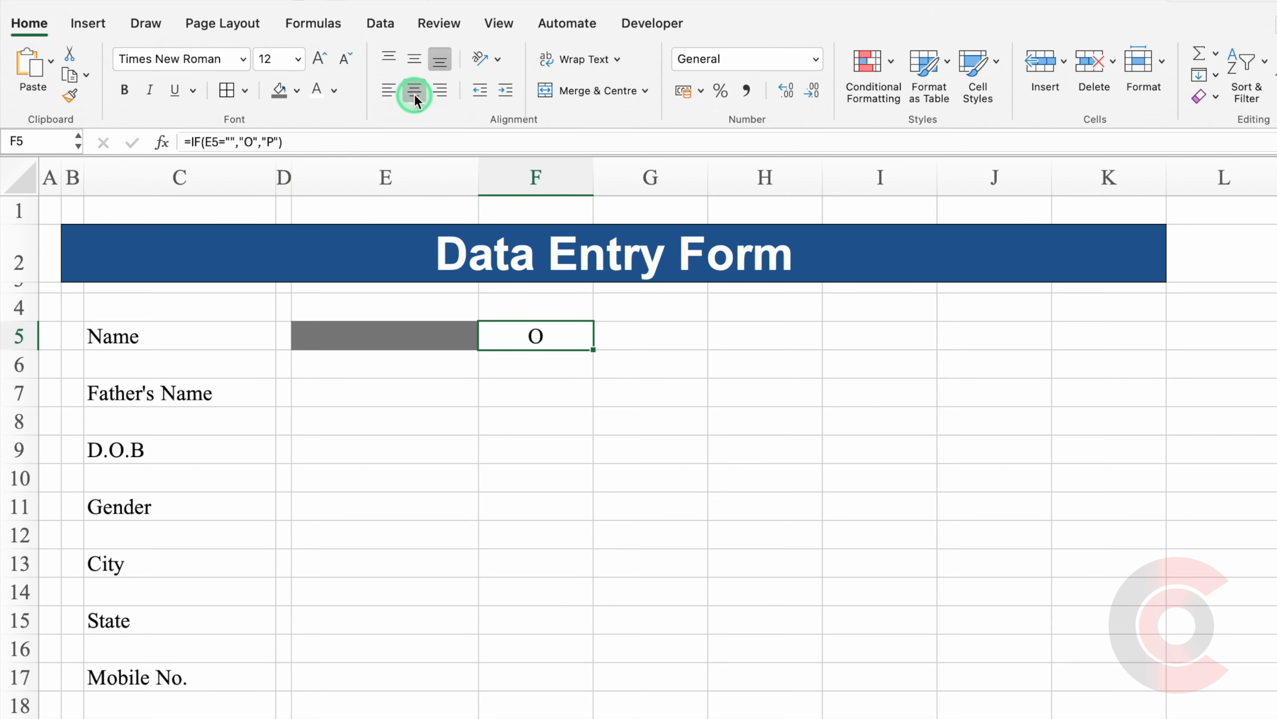
click(13, 181)
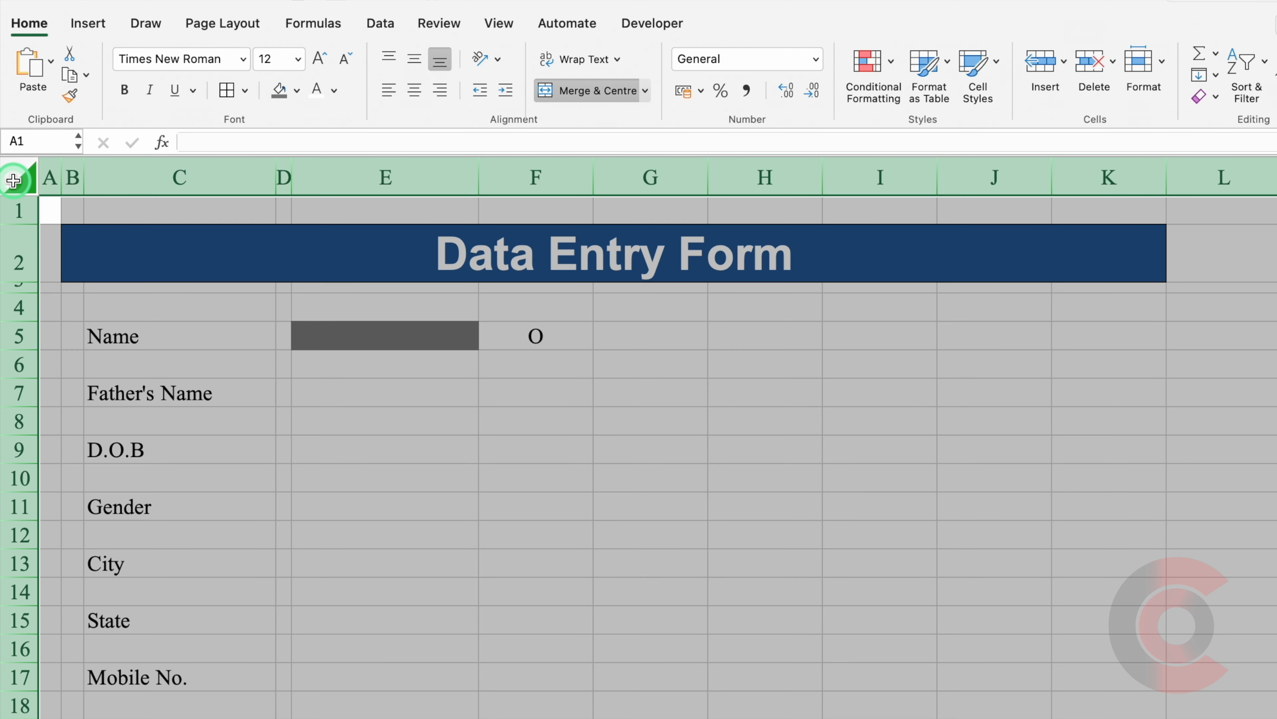
click(414, 59)
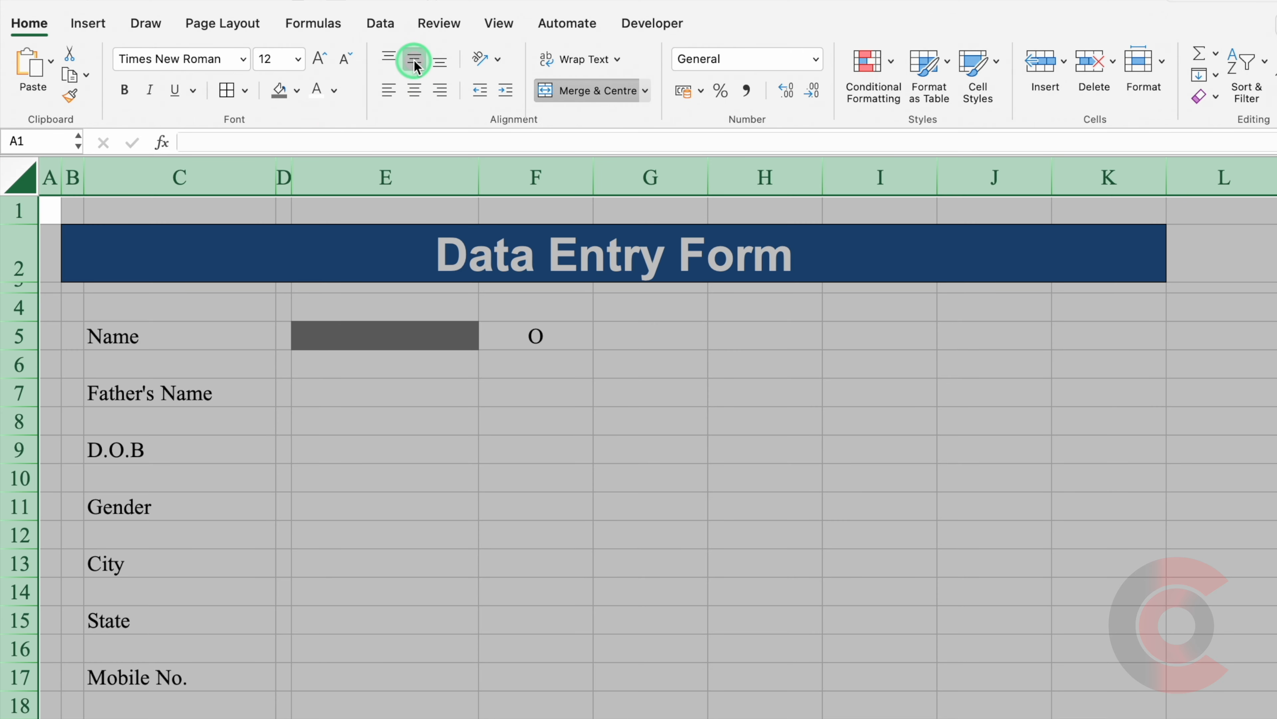
click(530, 330)
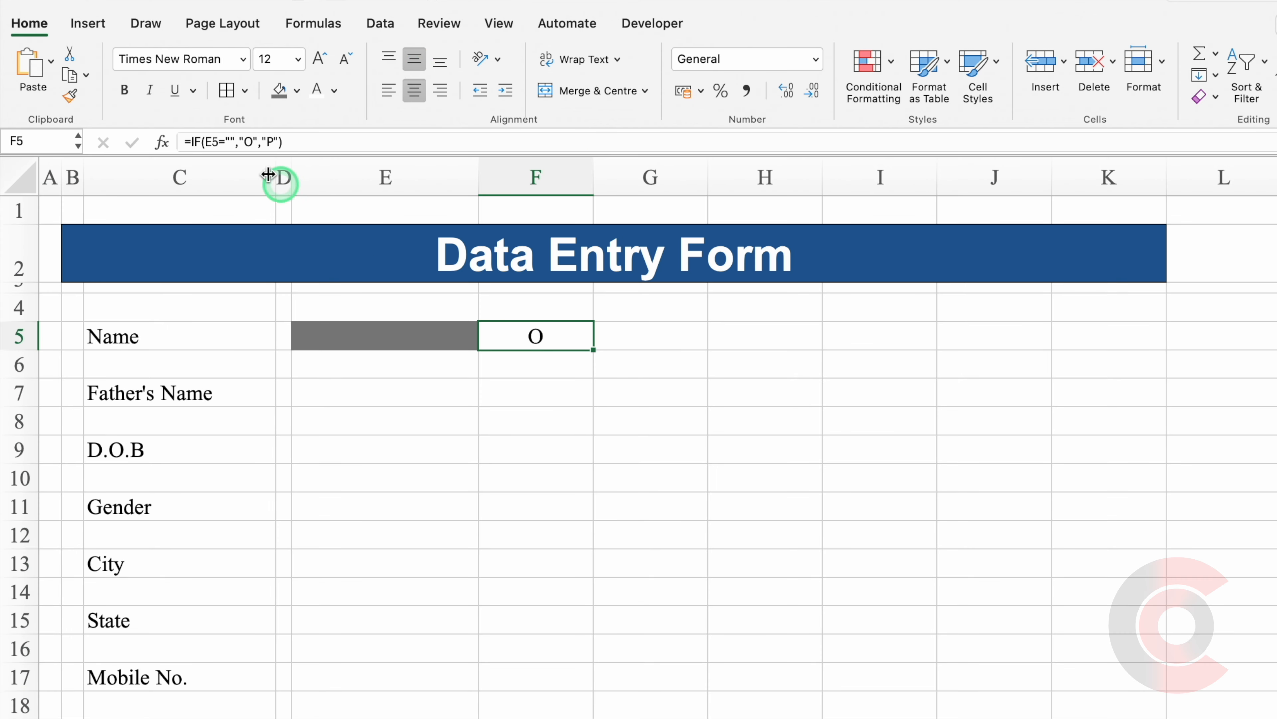
click(35, 22)
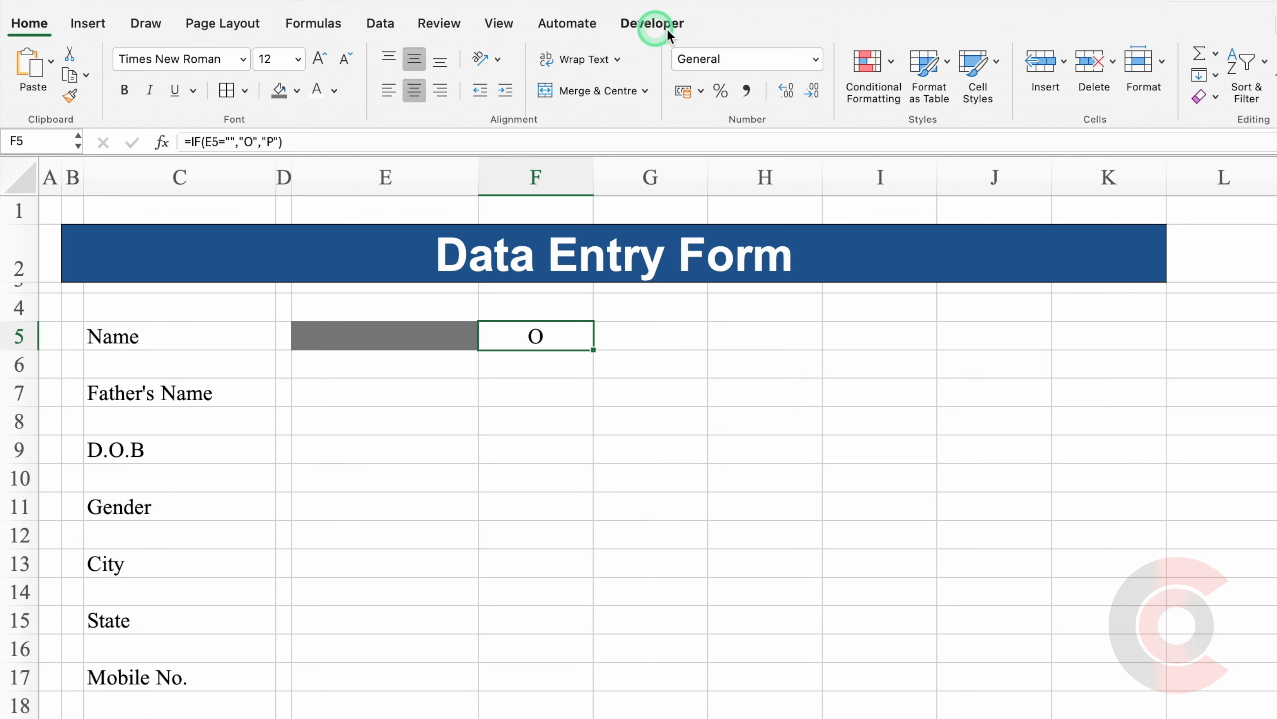
Add an Equal To rule on F5 giving value O a red font.
click(874, 73)
click(985, 94)
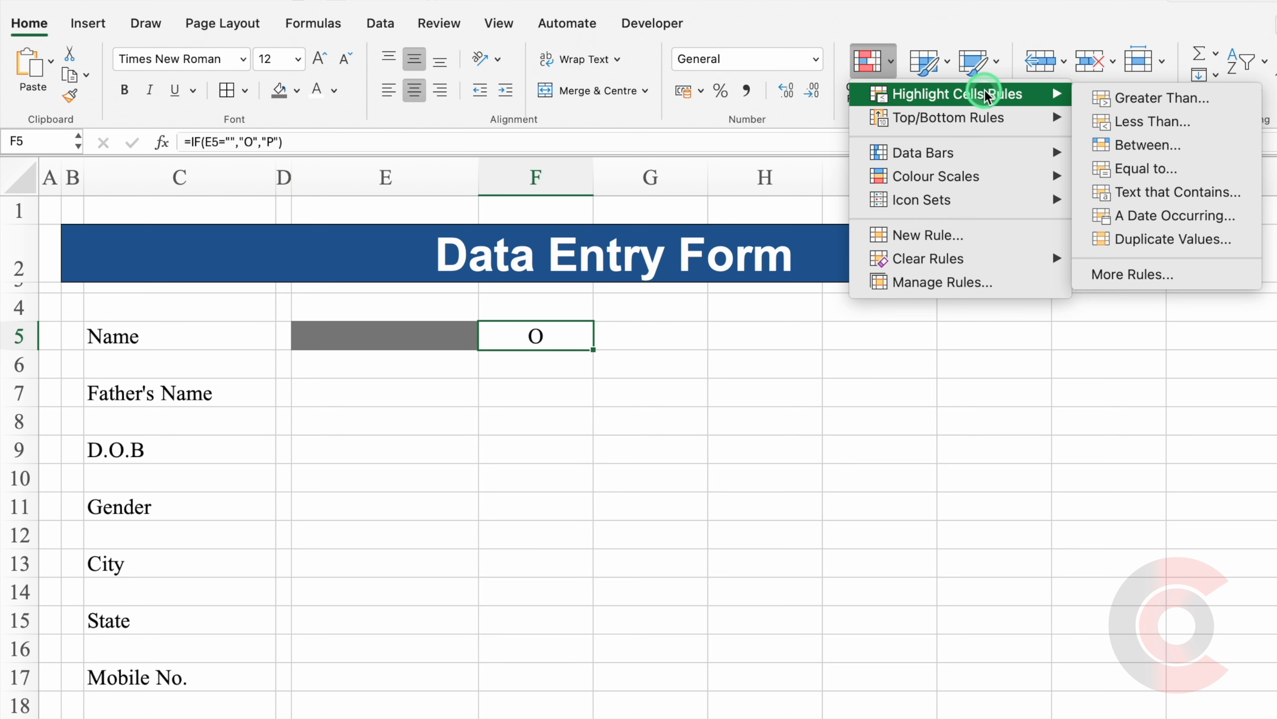
click(1140, 168)
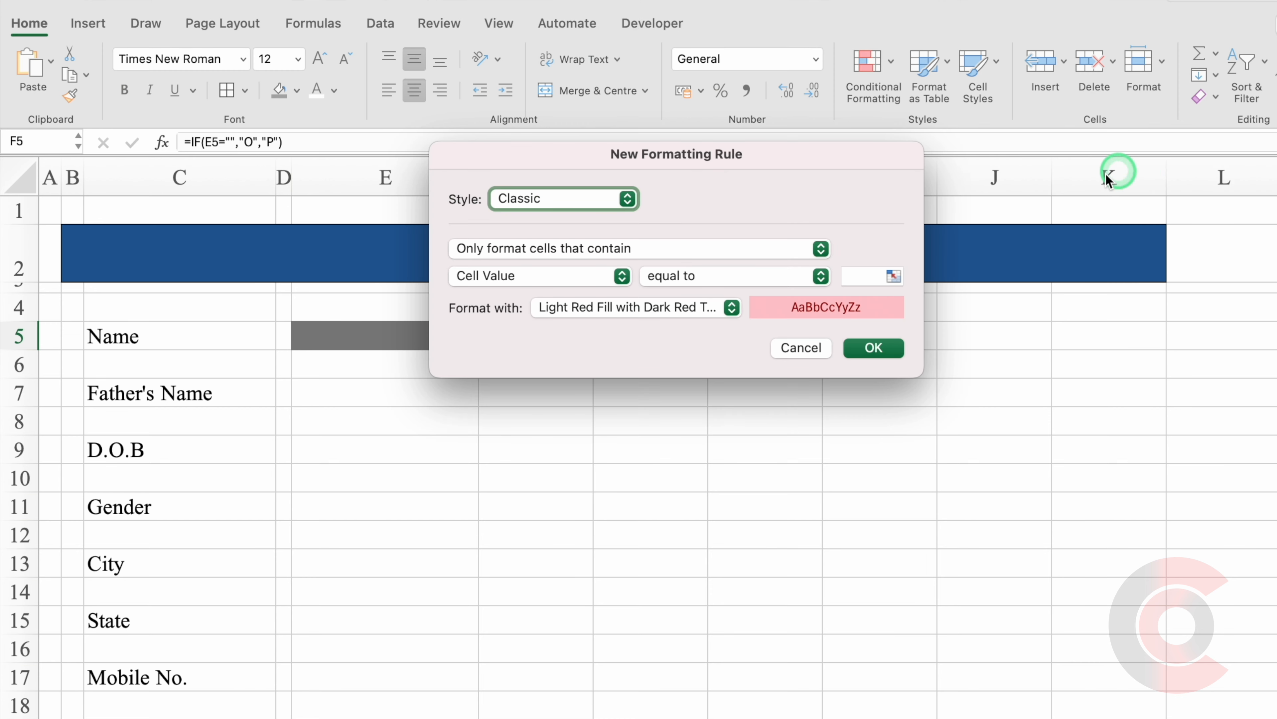
click(858, 275)
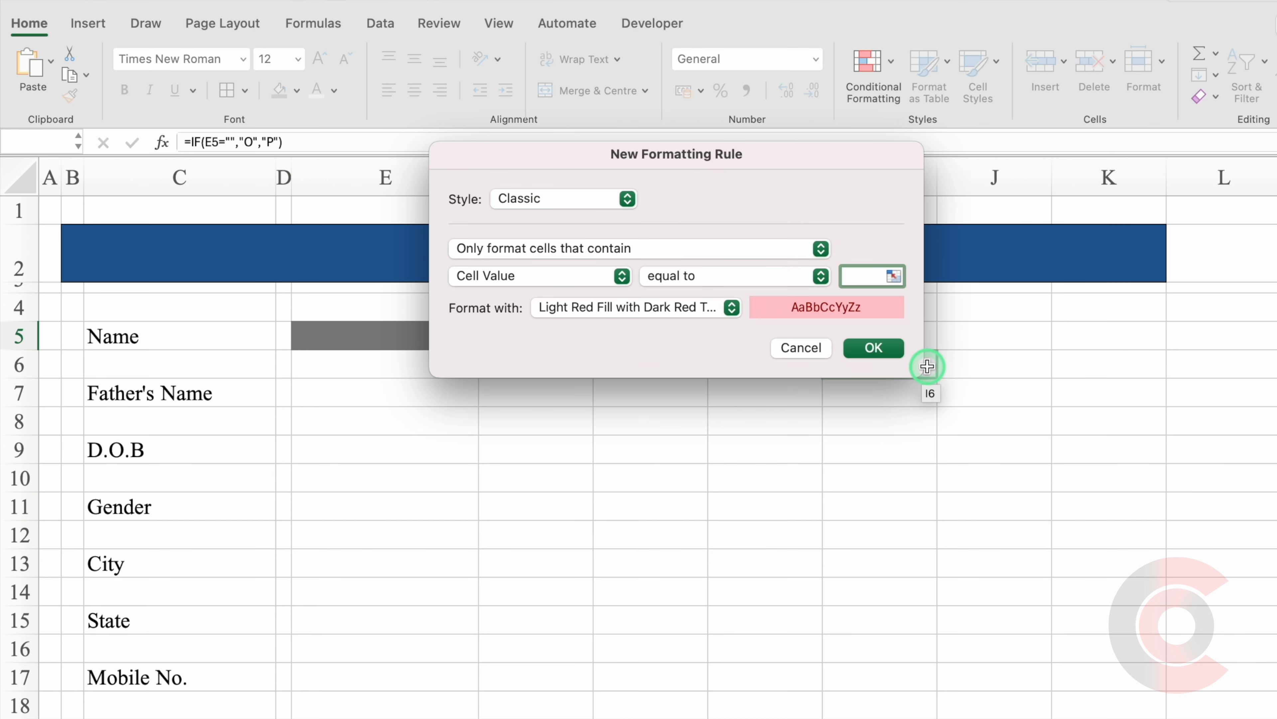
text(O)
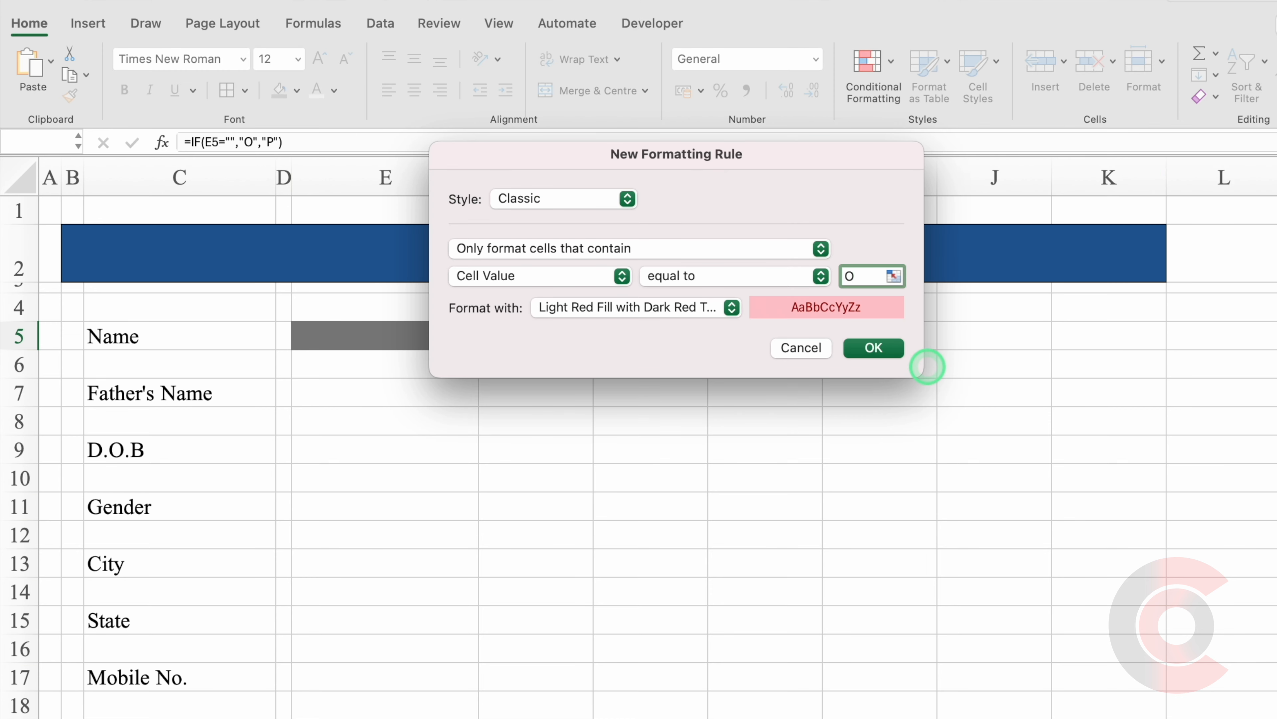
click(734, 313)
click(682, 433)
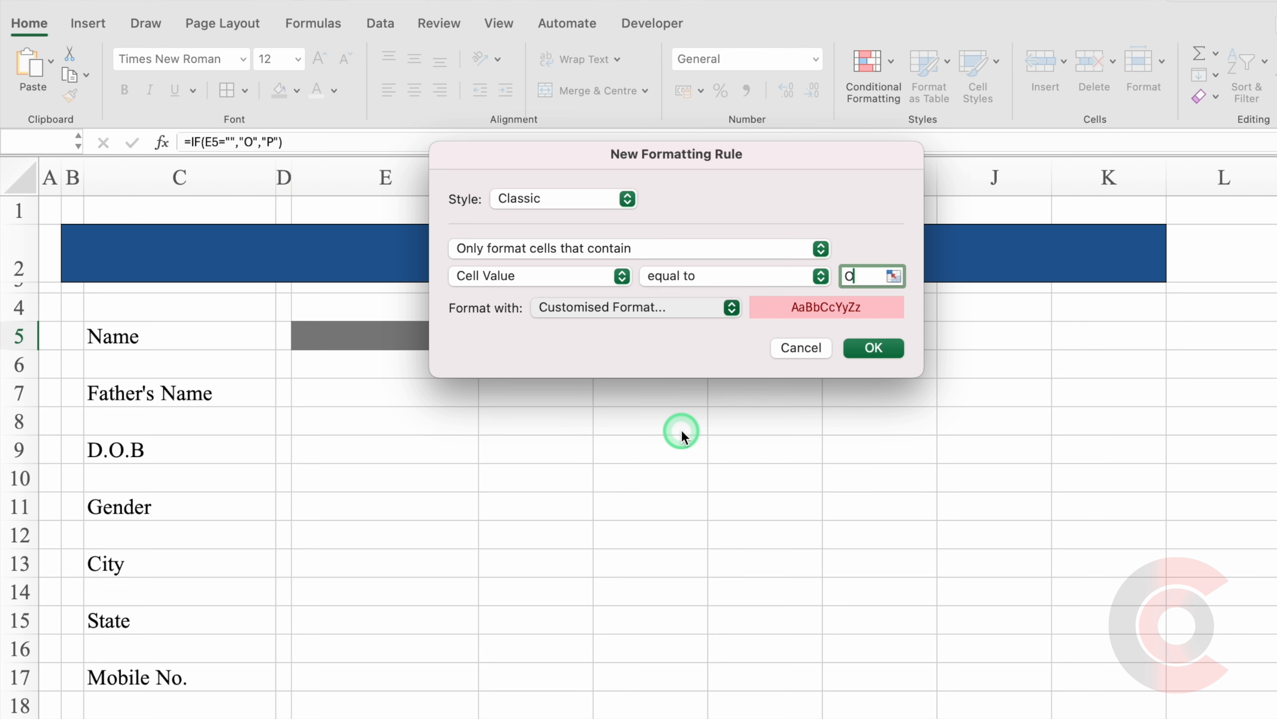
click(737, 114)
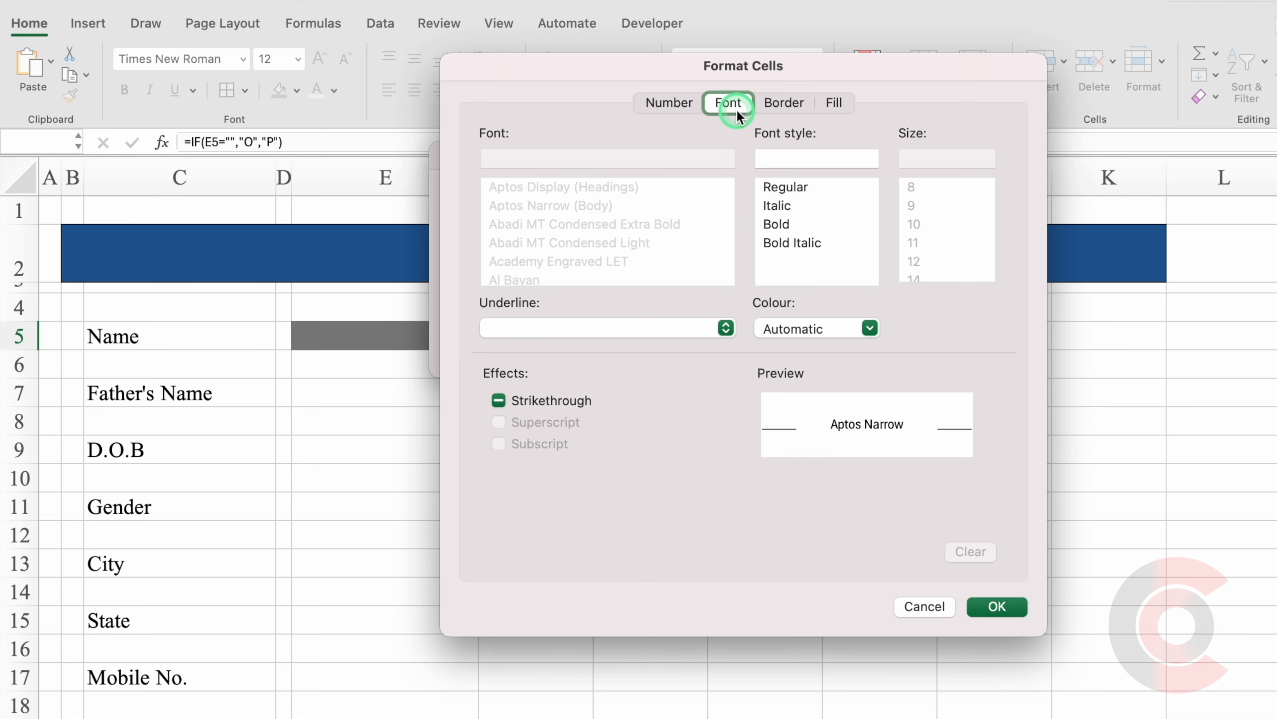
click(870, 328)
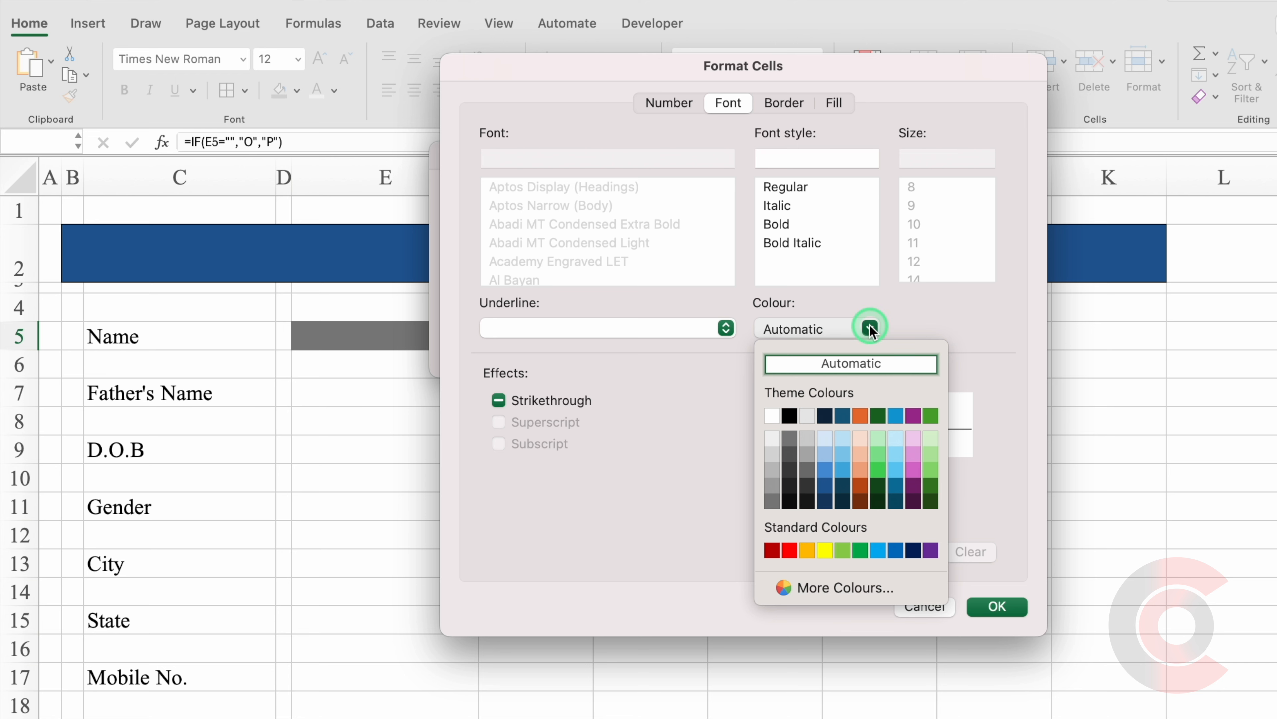
click(790, 550)
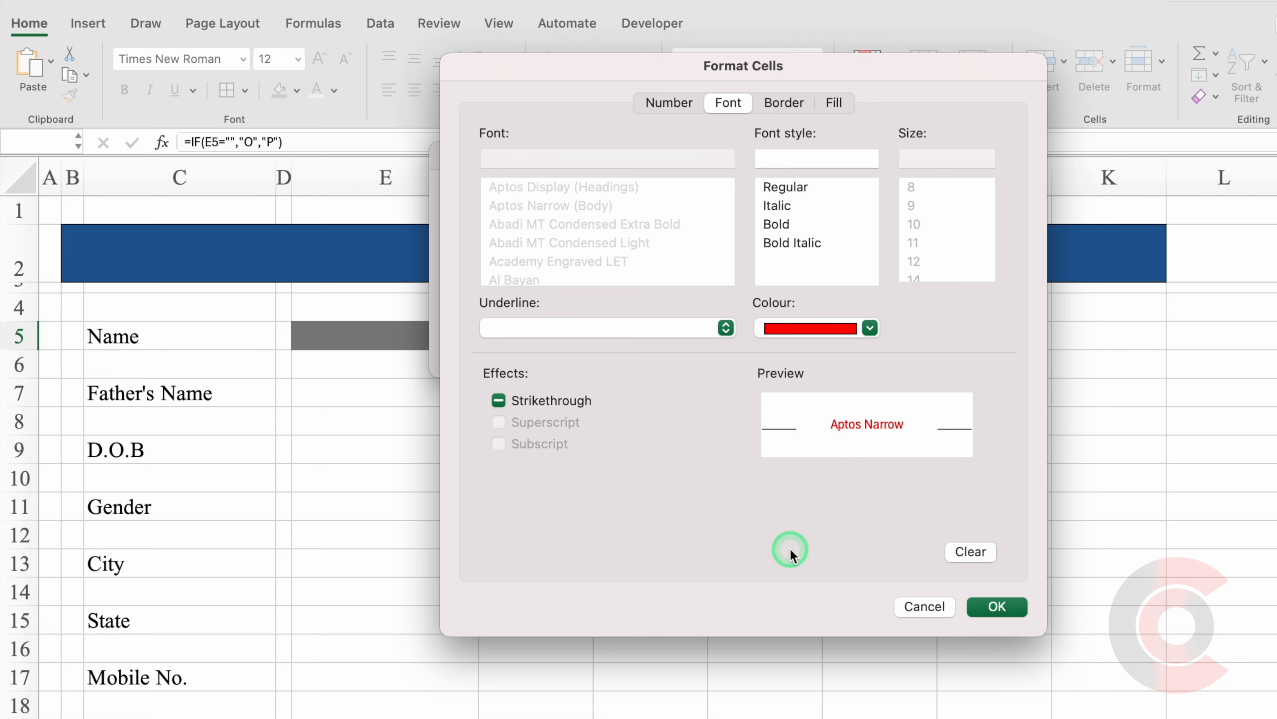
click(995, 607)
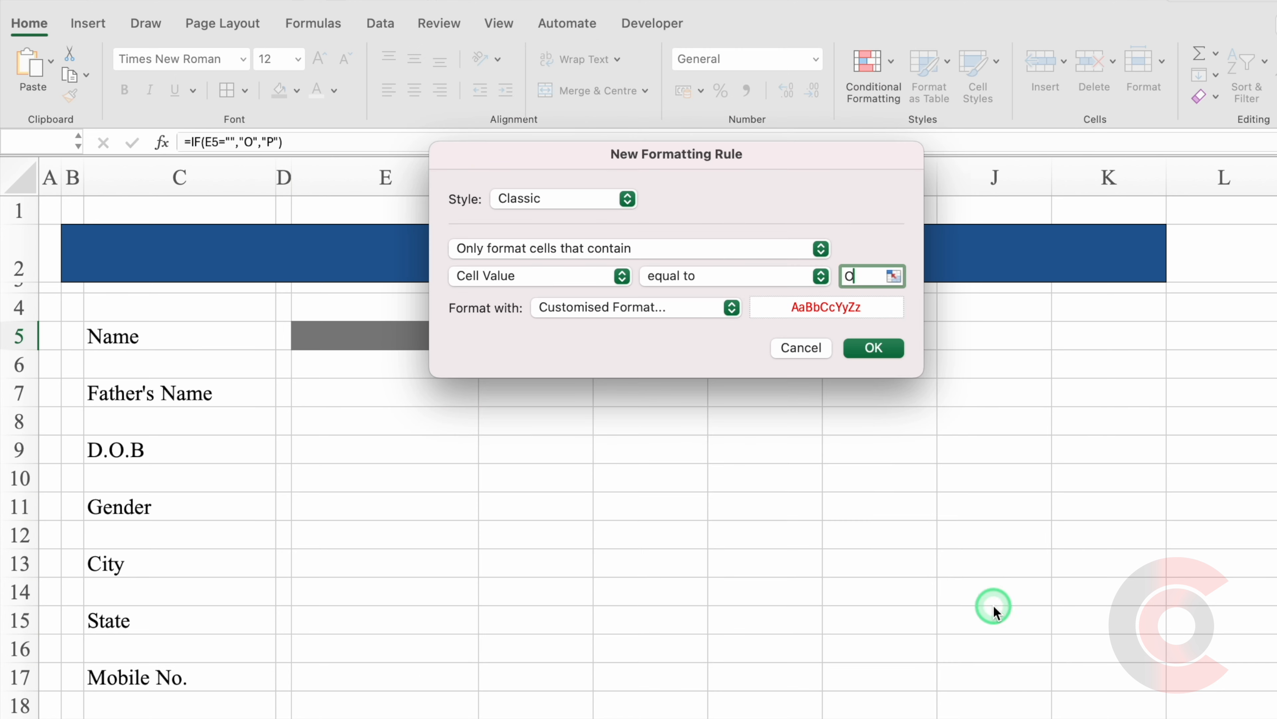
click(879, 348)
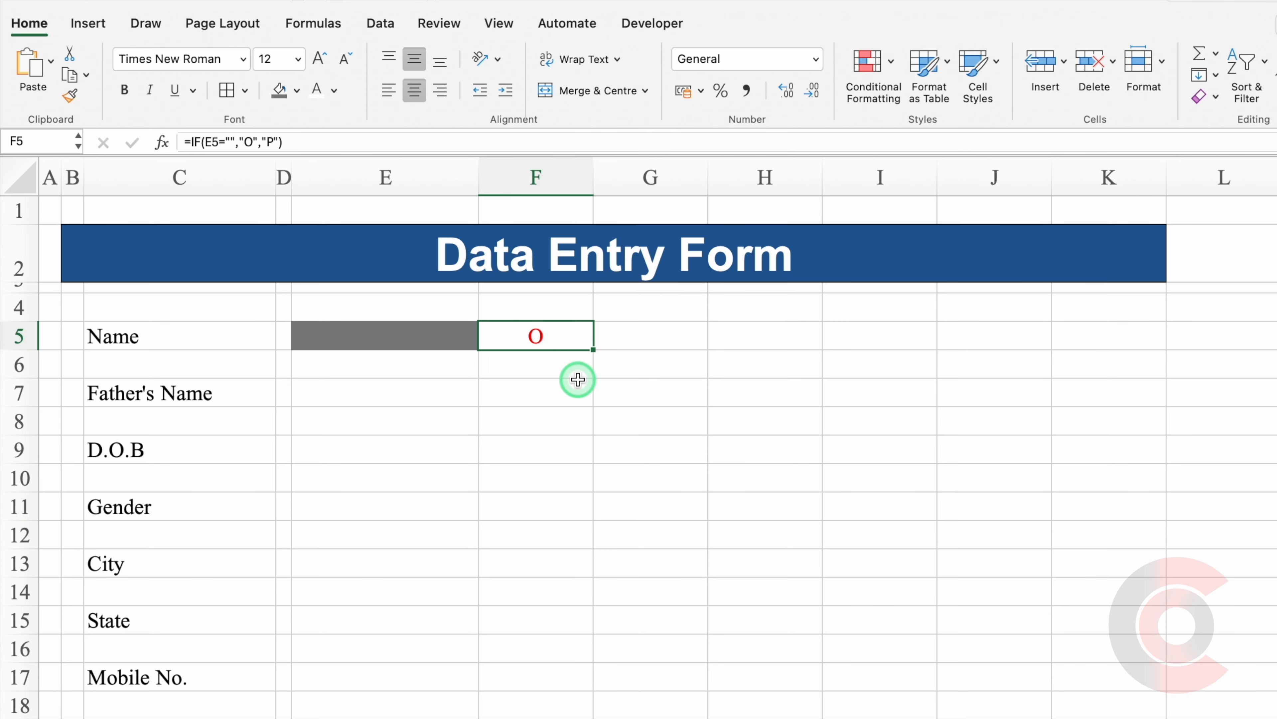
Add an Equal To rule on F5 giving value P a green font.
click(864, 71)
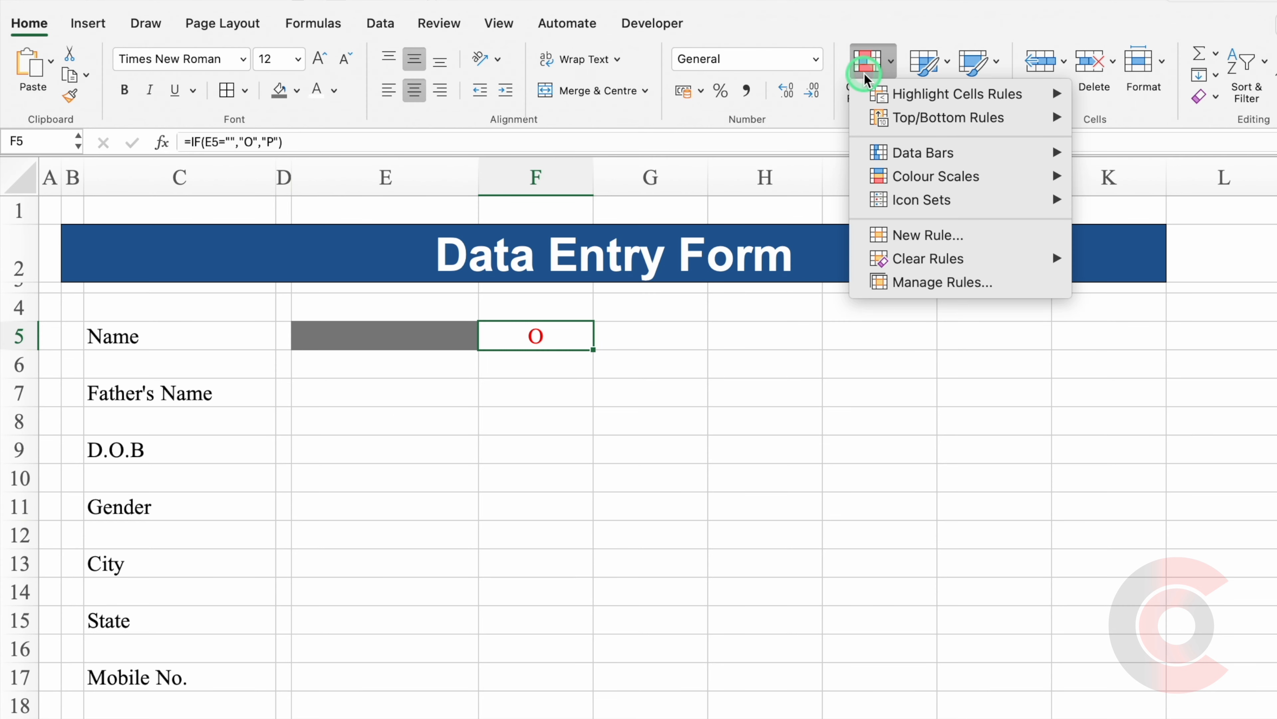
mouse_move(945, 94)
click(1129, 167)
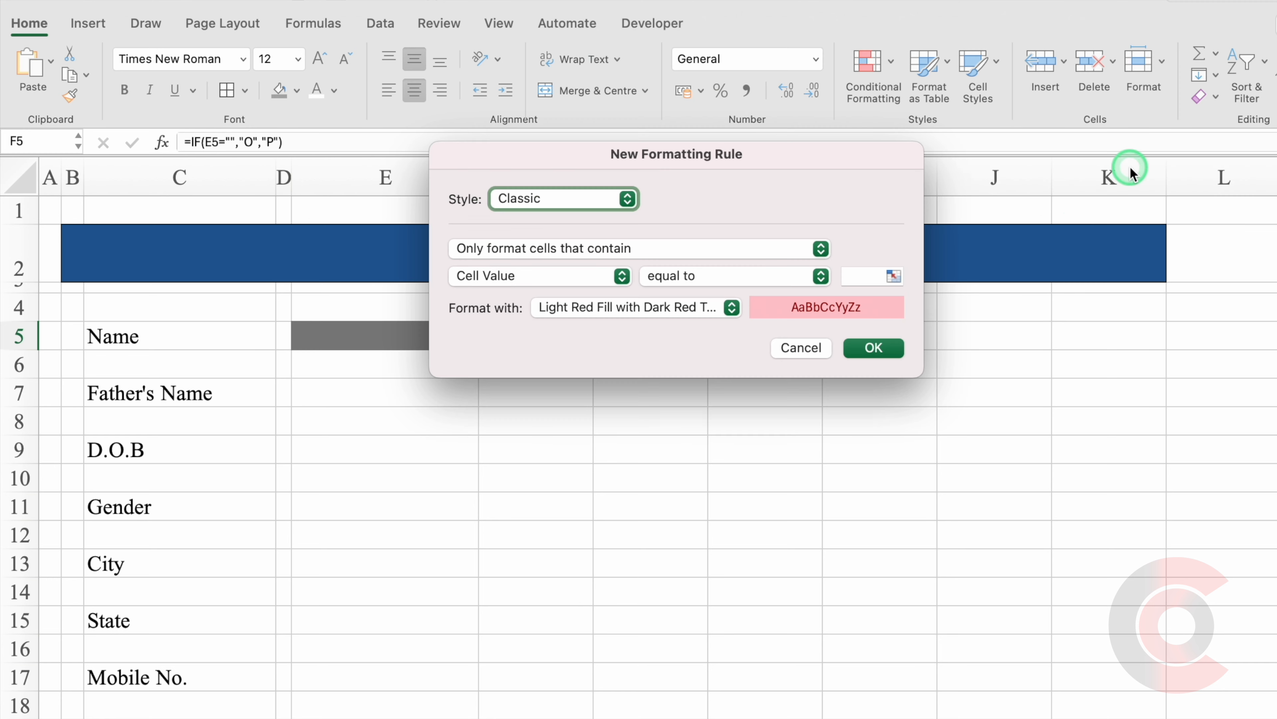
click(861, 276)
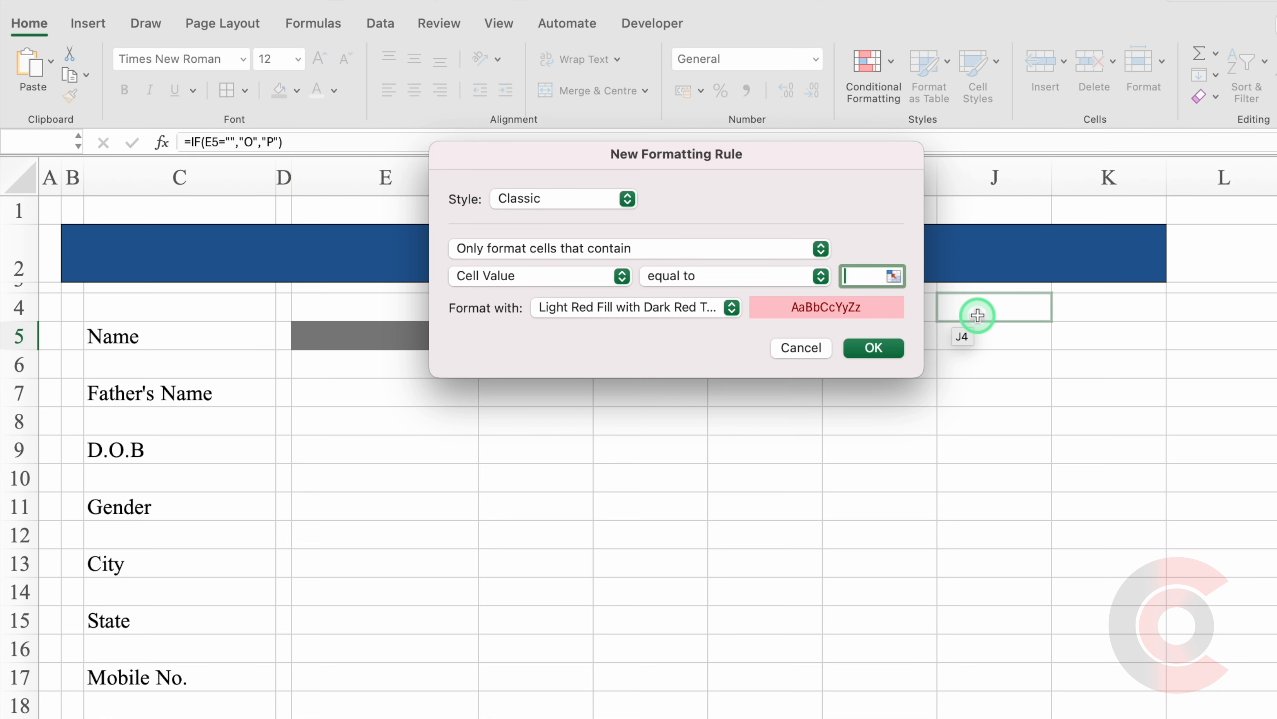
text(P)
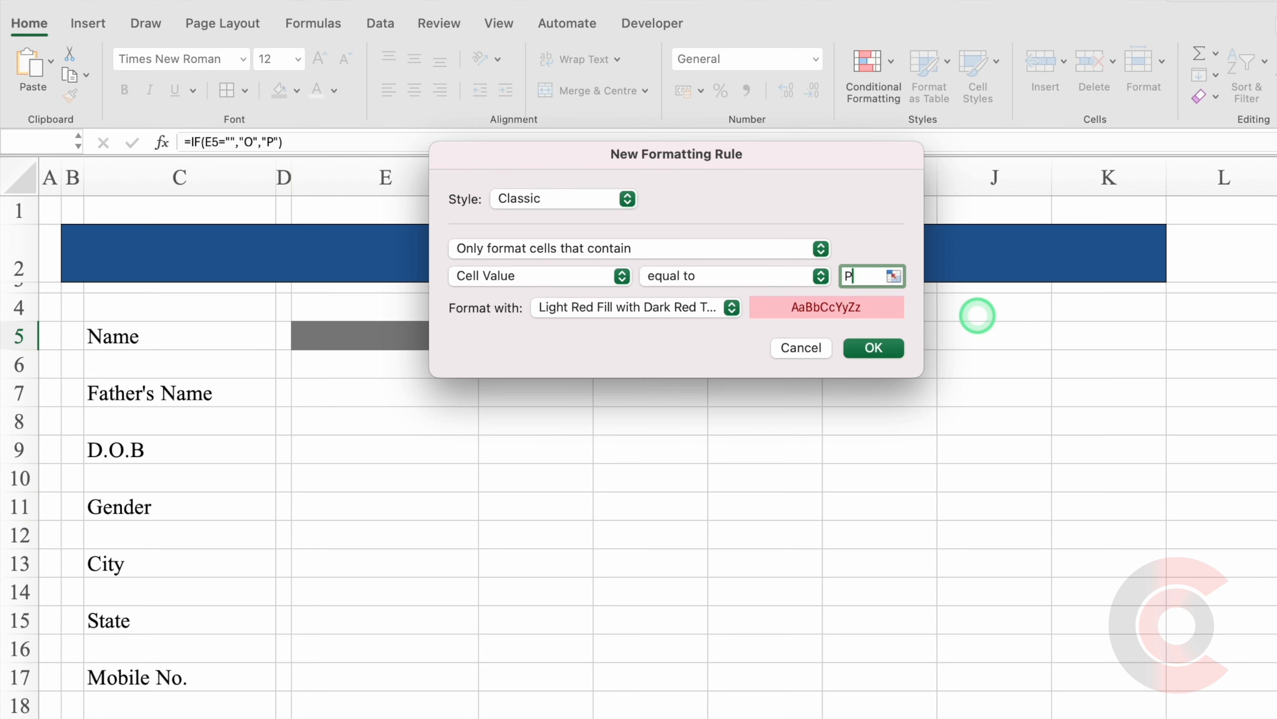
click(732, 308)
click(645, 434)
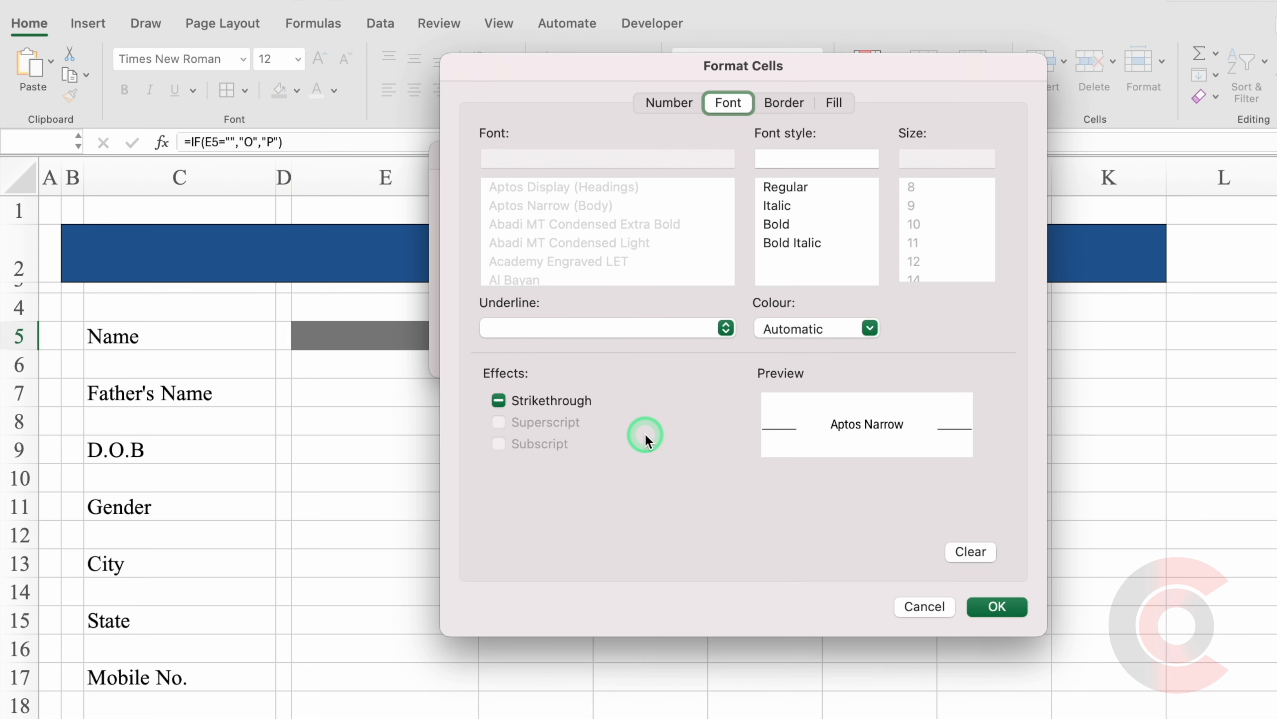
click(869, 328)
click(860, 550)
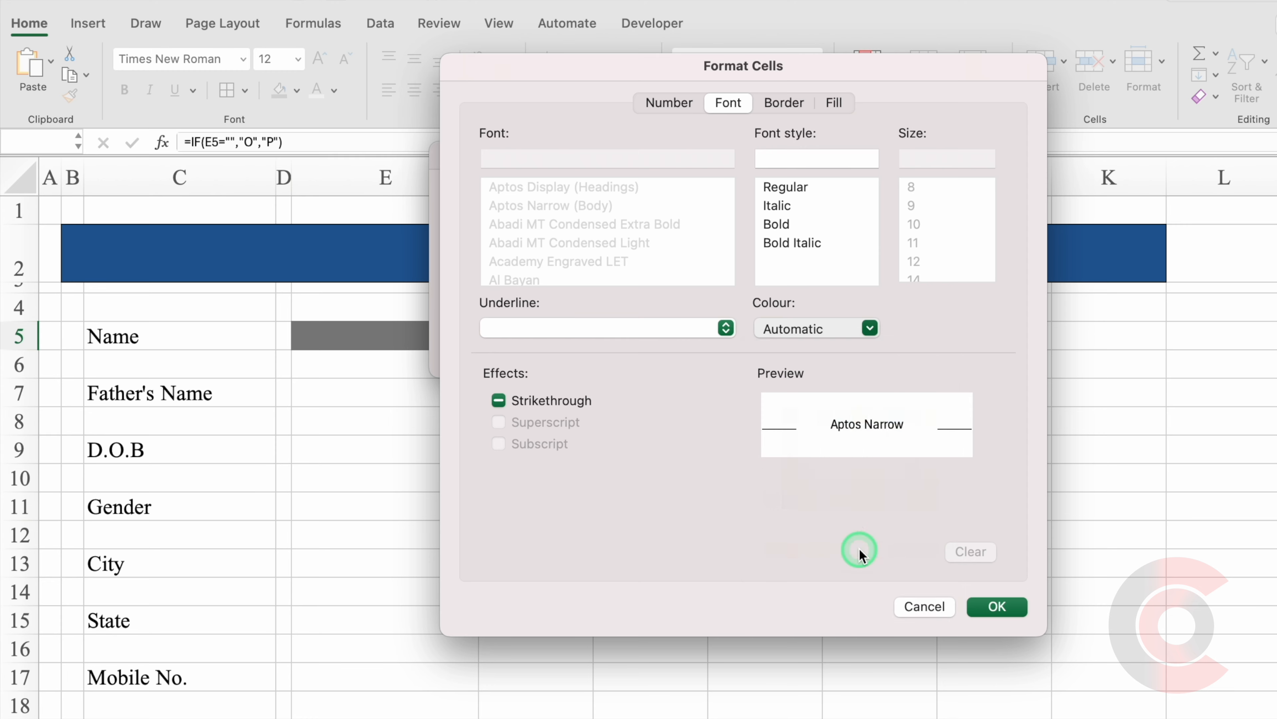
click(1004, 607)
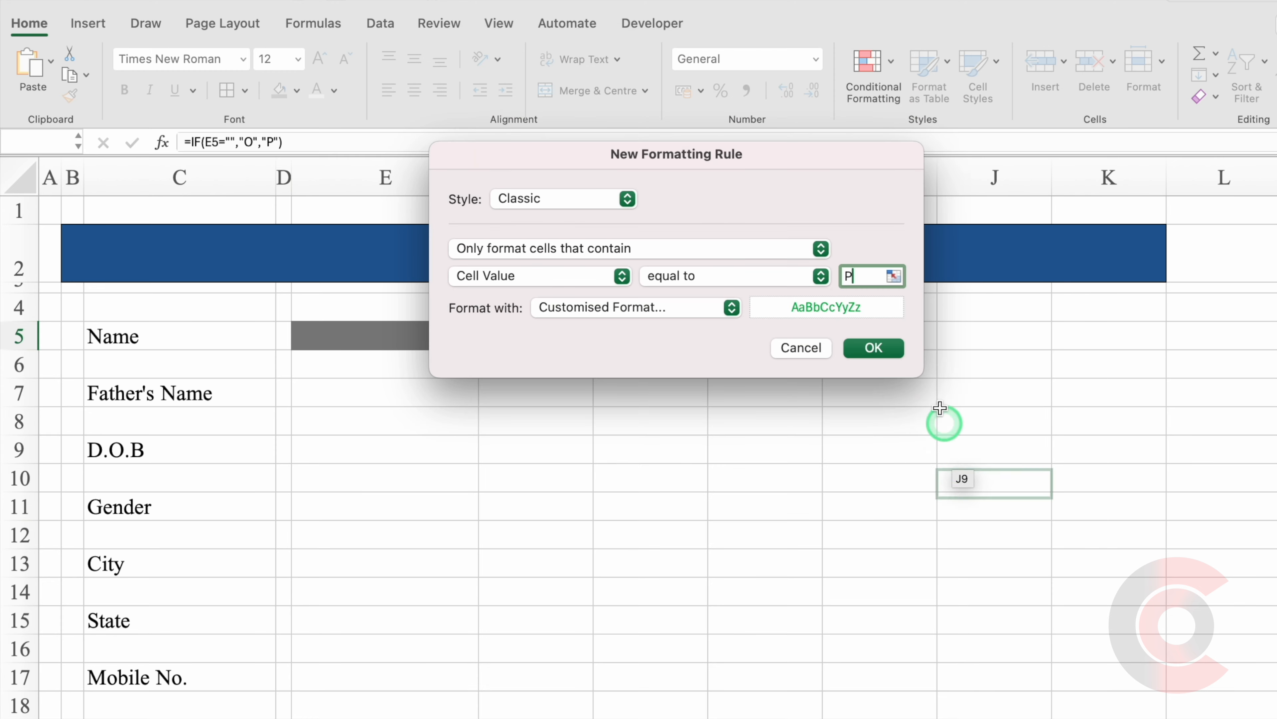
click(875, 348)
Enter a sample name in E5 to test the status cell.
key(Left)
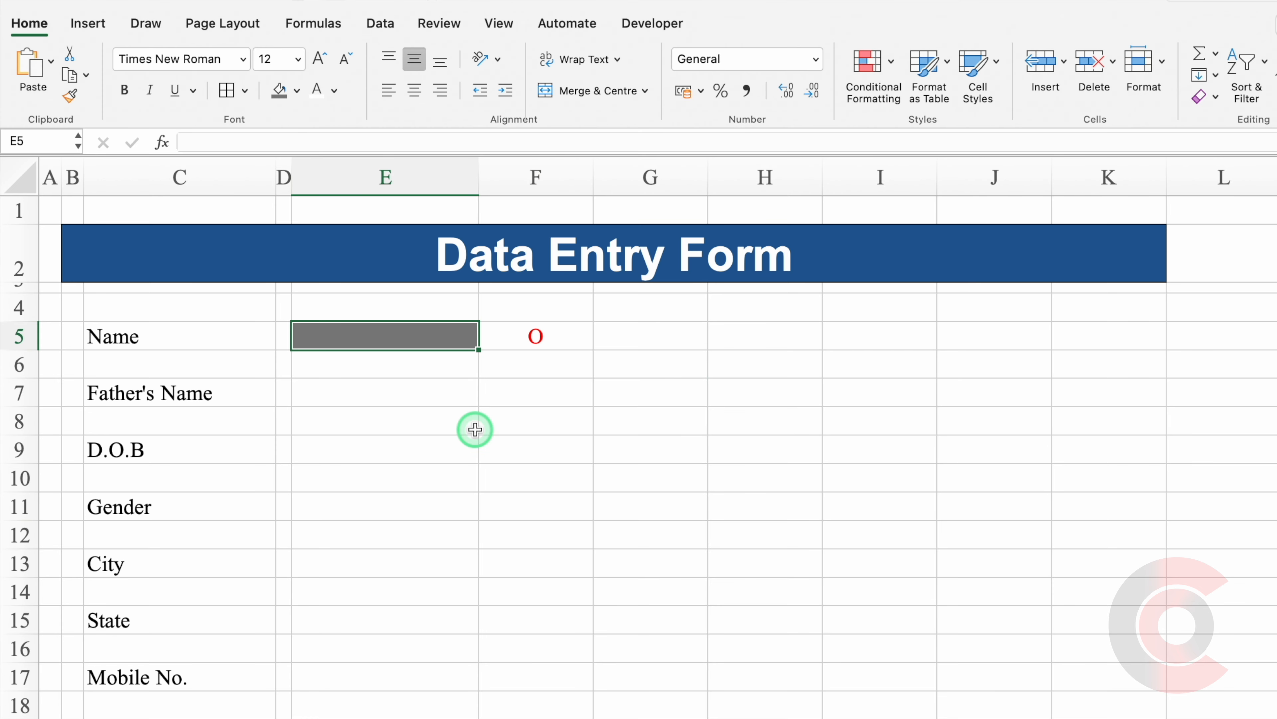
text(Vijay)
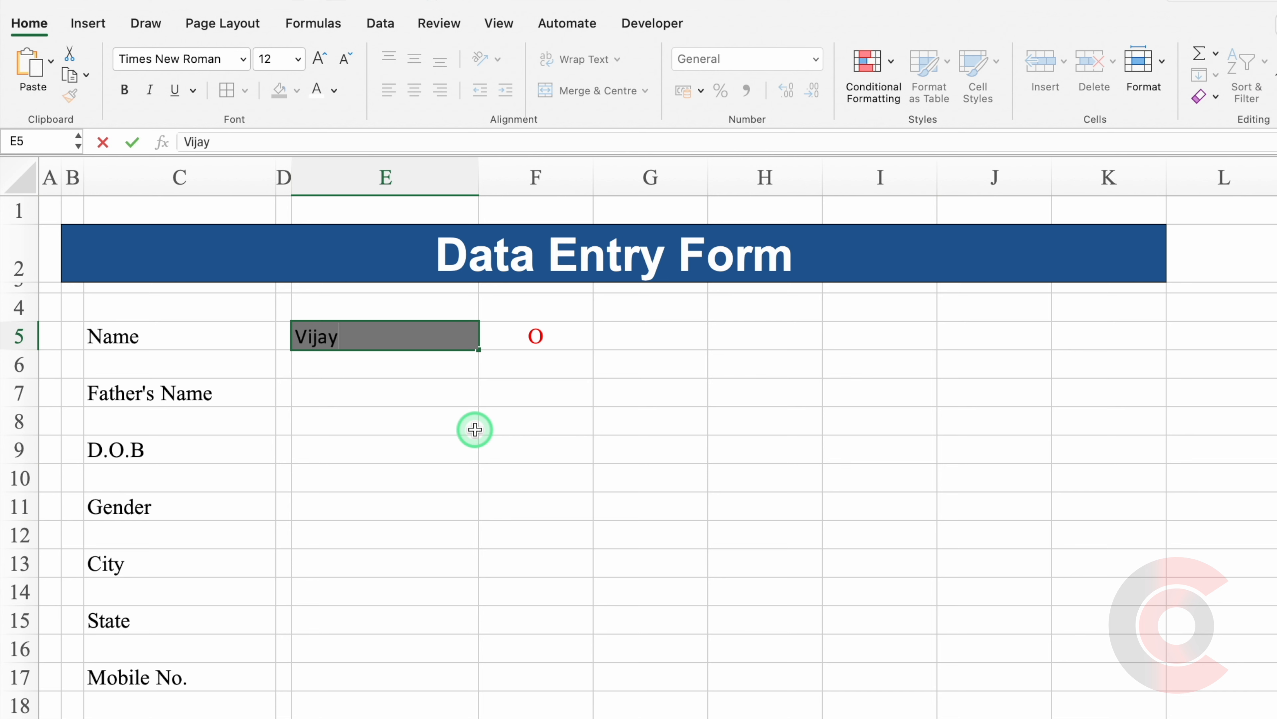
key(Return)
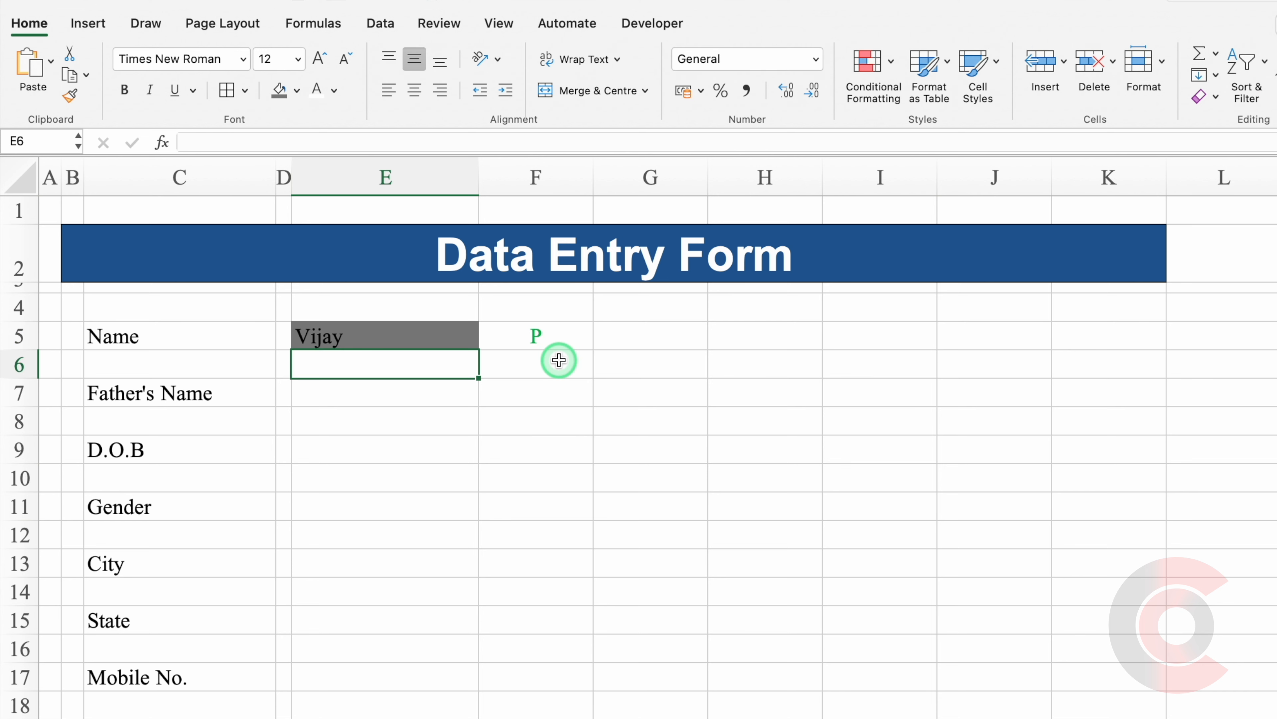
Set F5 to bold Wingdings 2, then clear E5 to show the red cross.
click(542, 335)
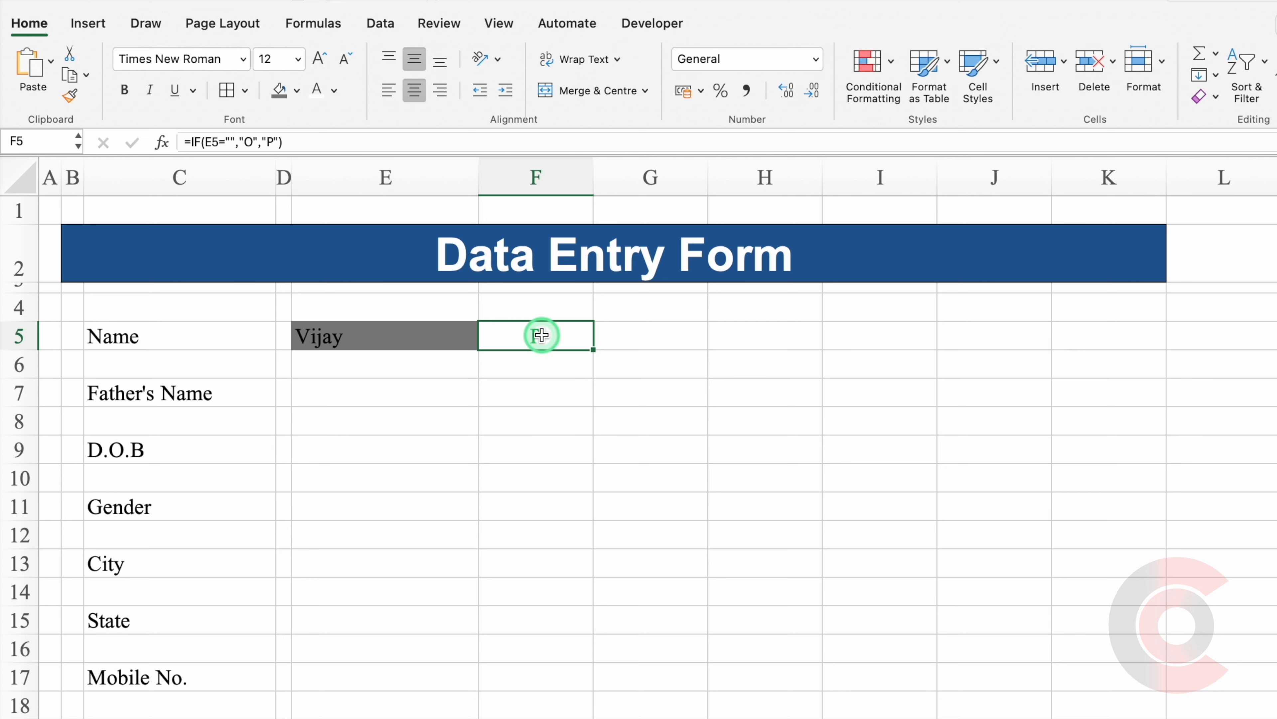
click(243, 61)
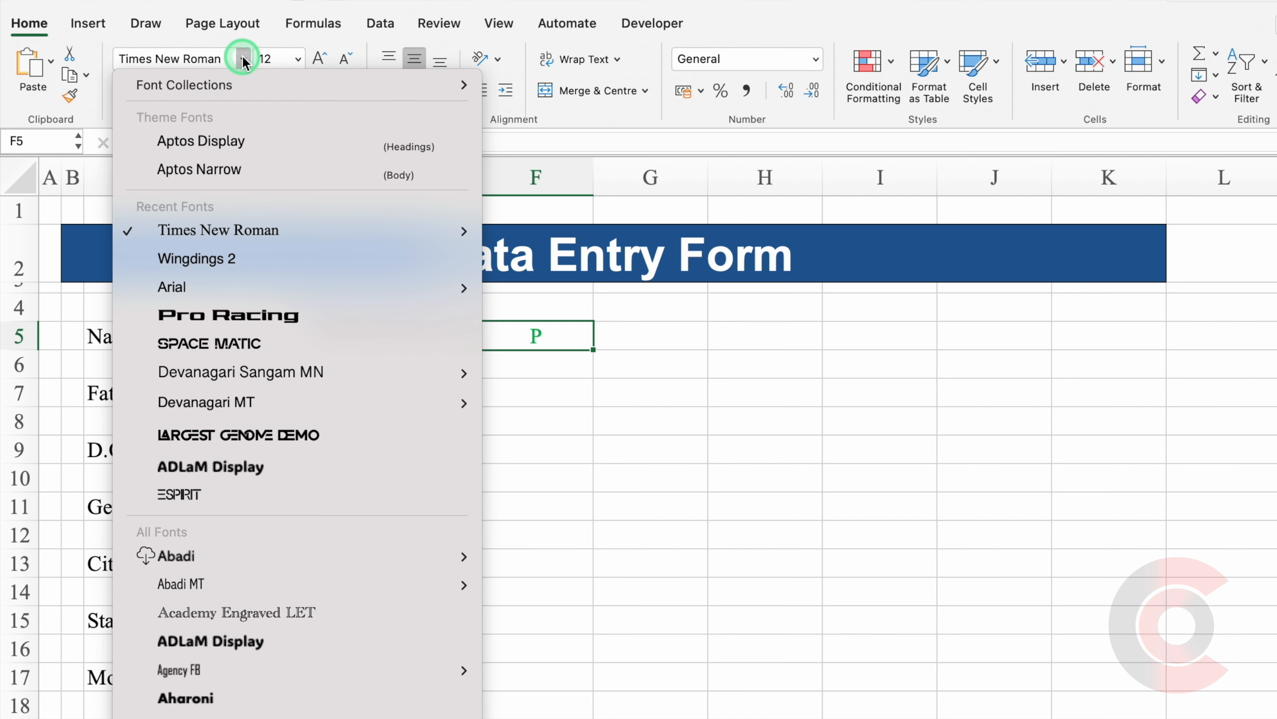
click(272, 260)
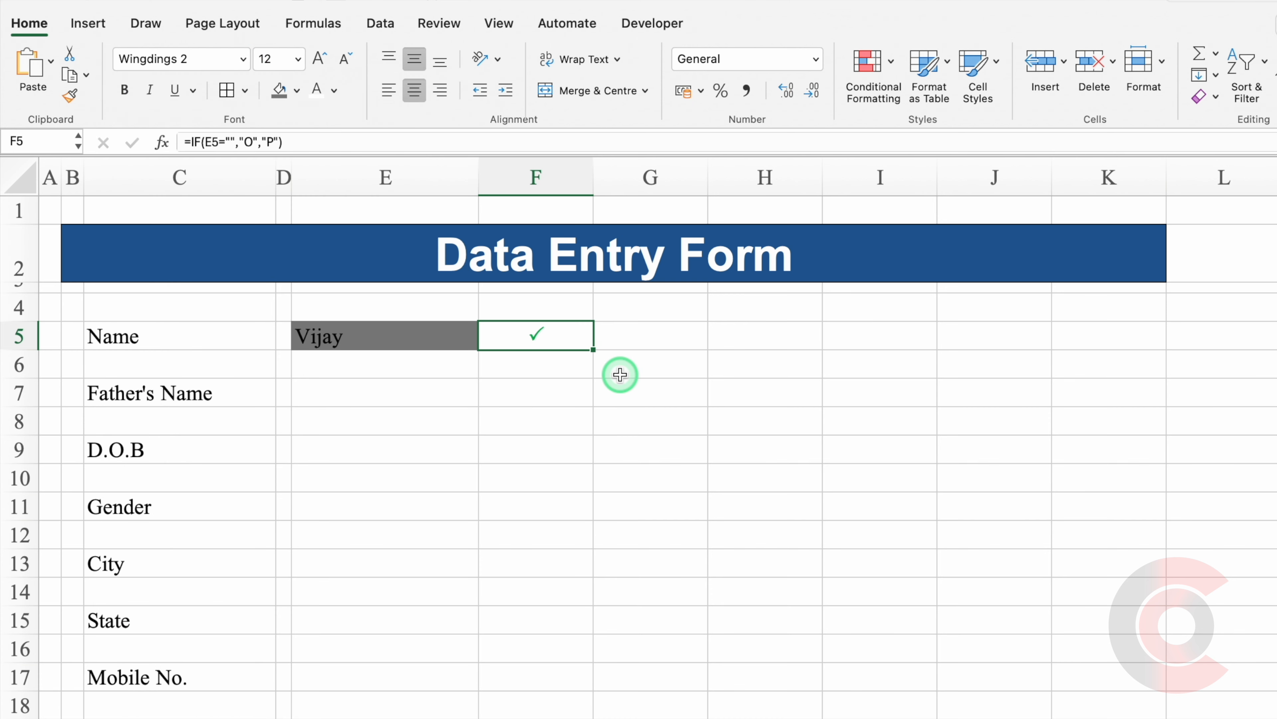
click(124, 90)
click(369, 327)
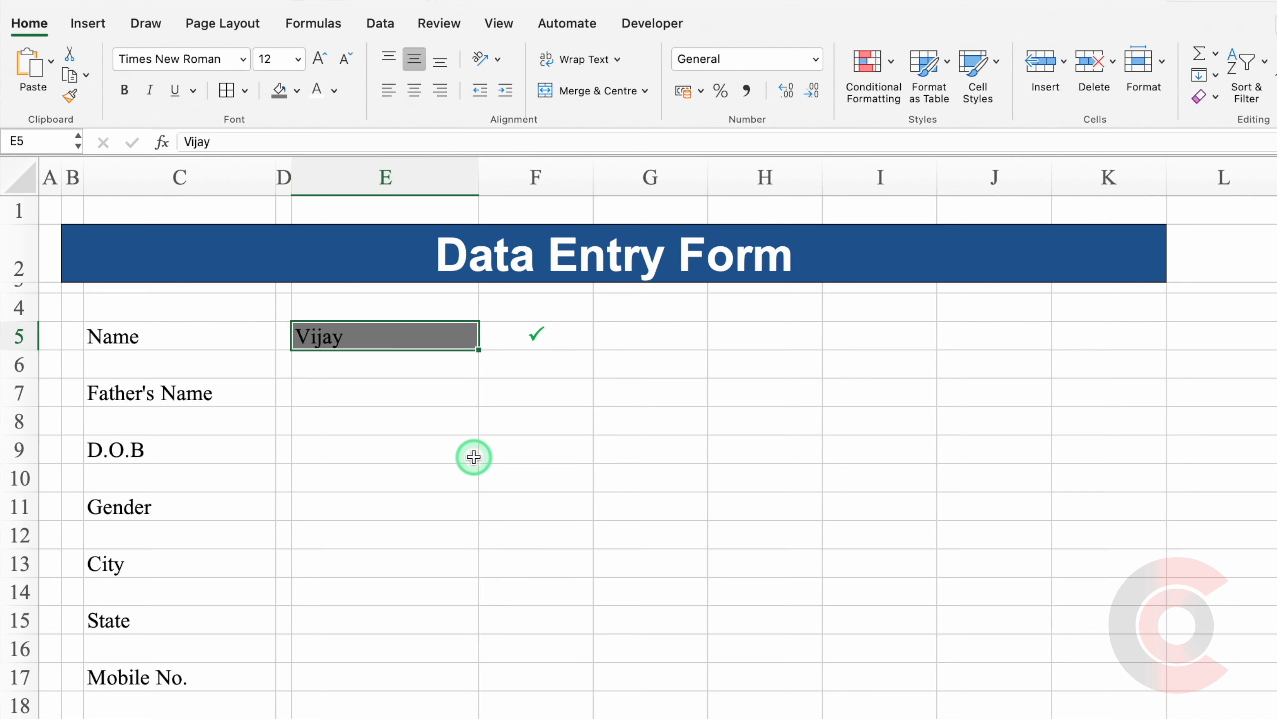
key(Delete)
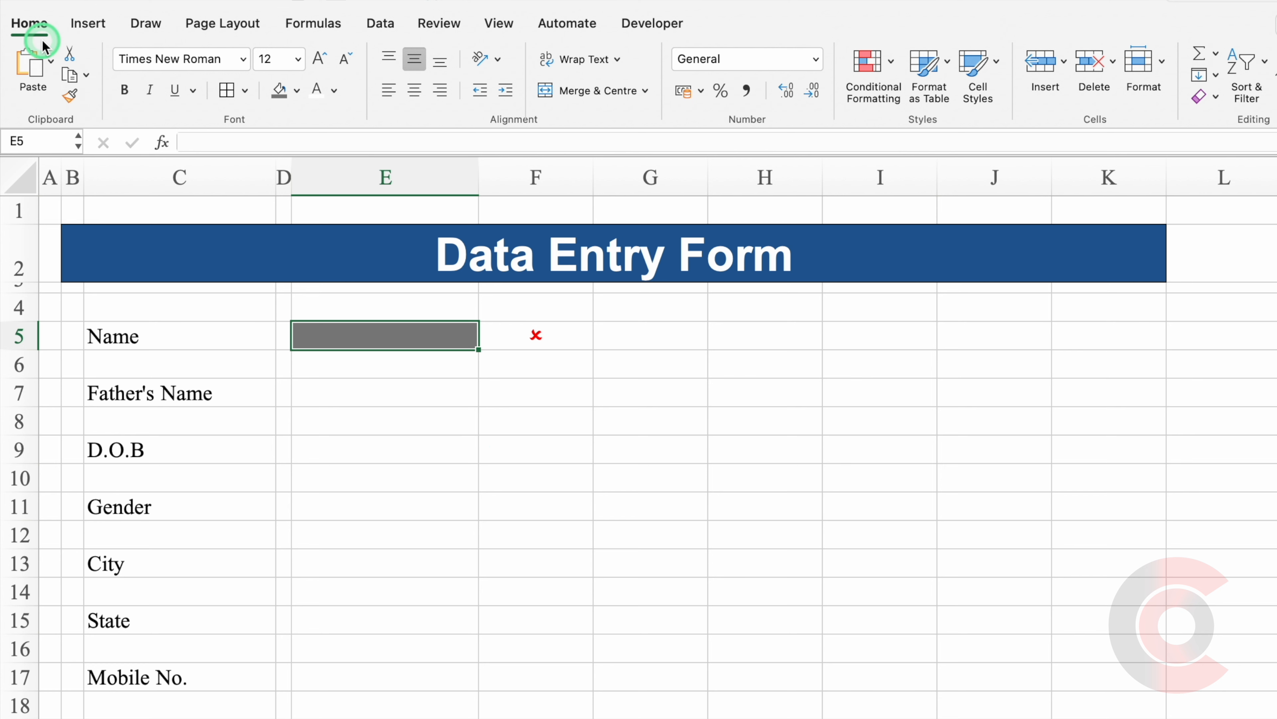
Start a highlight rule on E5 for values not equal to "".
click(872, 73)
click(966, 97)
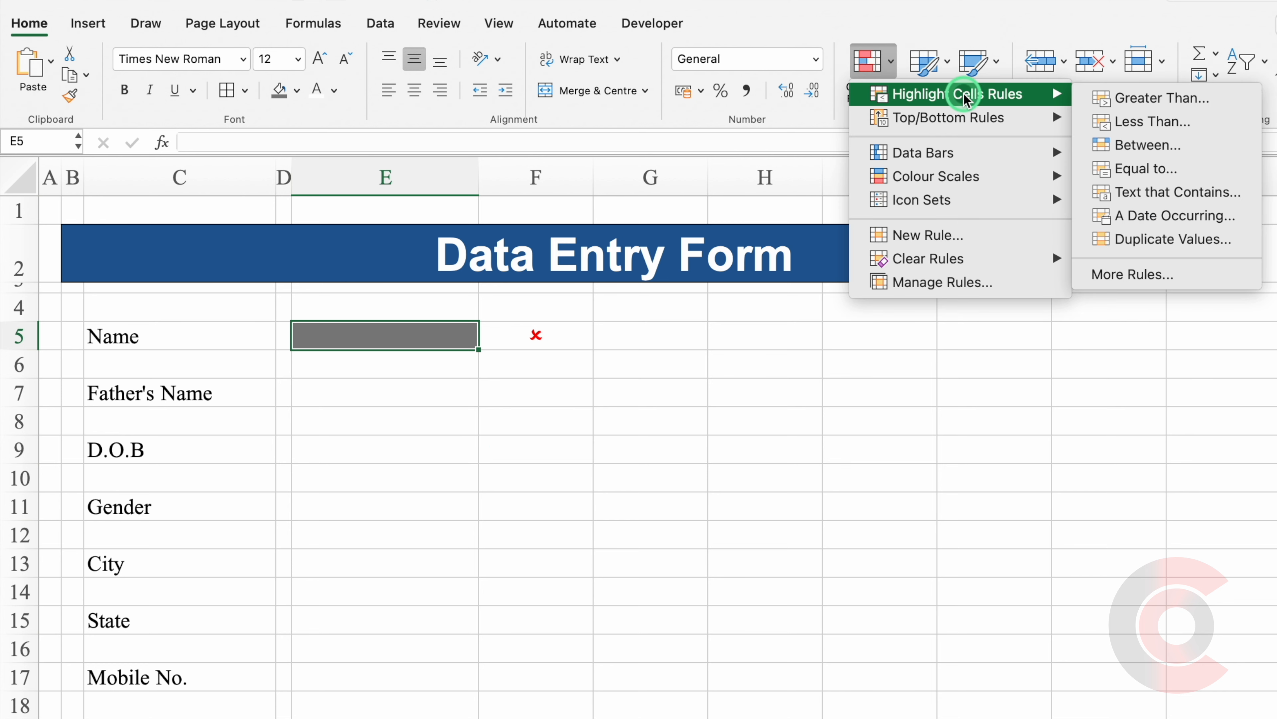
click(1152, 168)
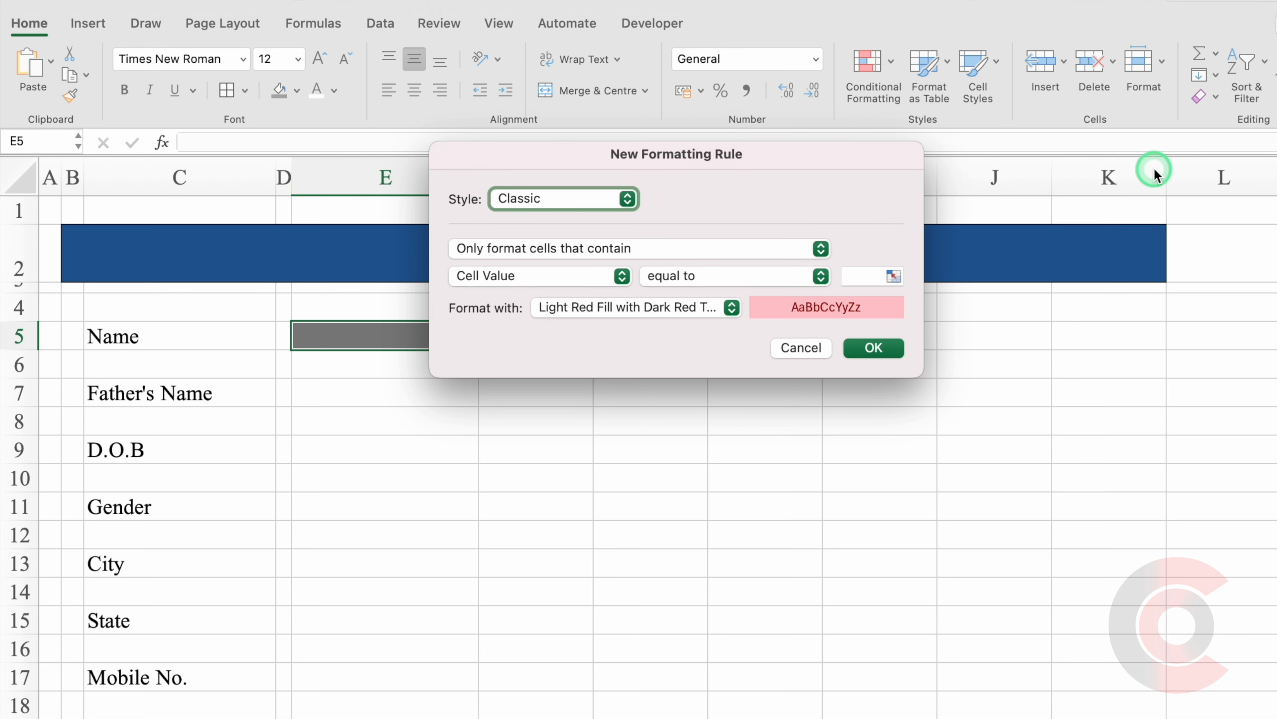
click(821, 275)
click(762, 296)
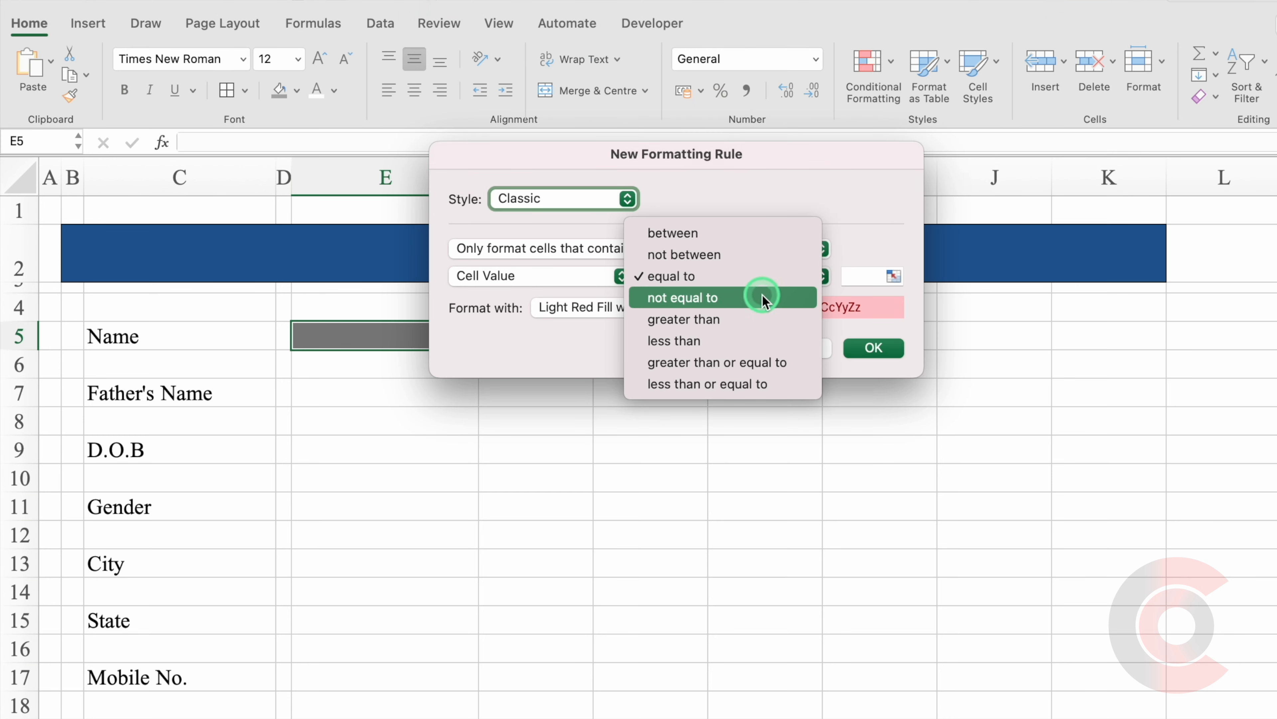
click(861, 277)
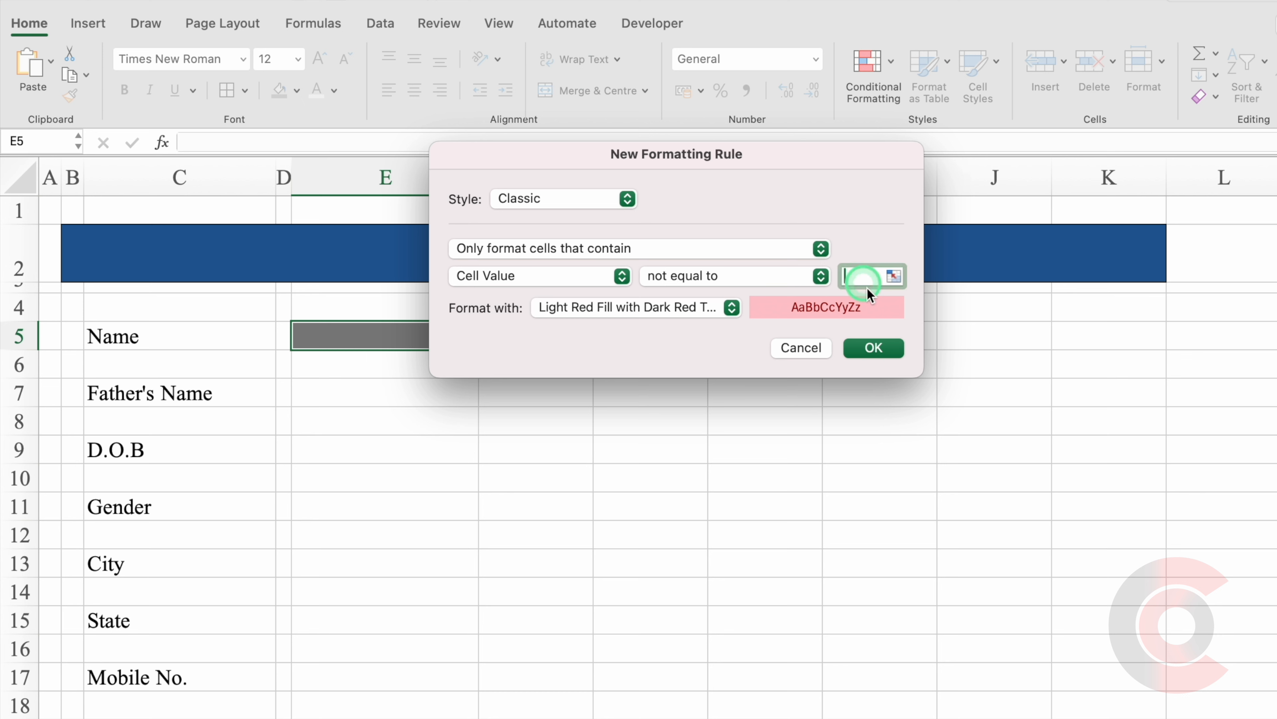
text("")
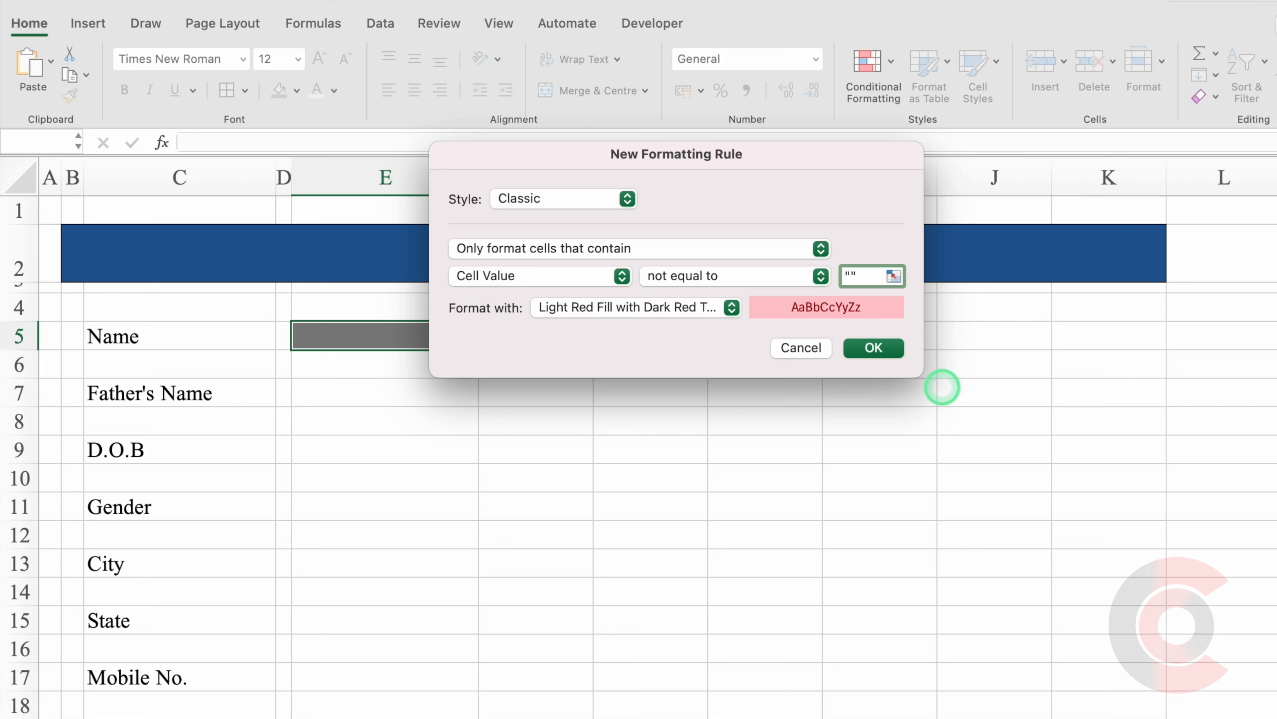
Give the rule a custom white fill and black font, and save it.
click(732, 307)
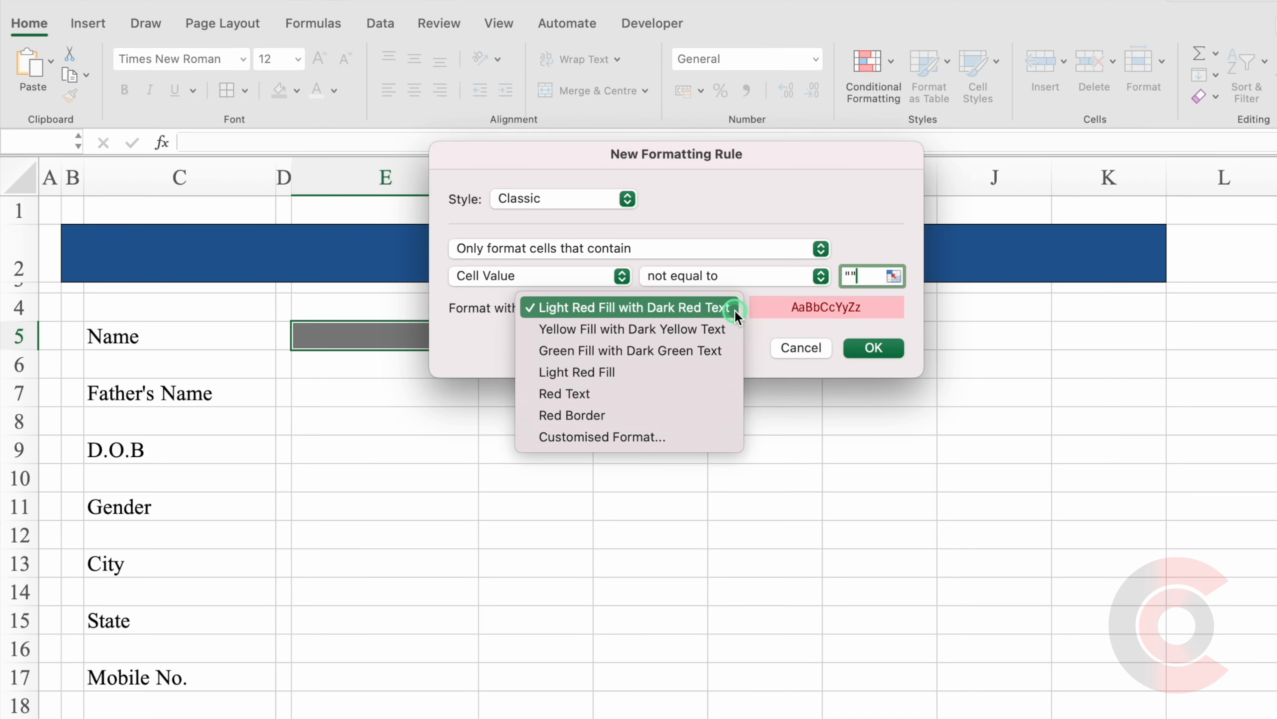
click(655, 432)
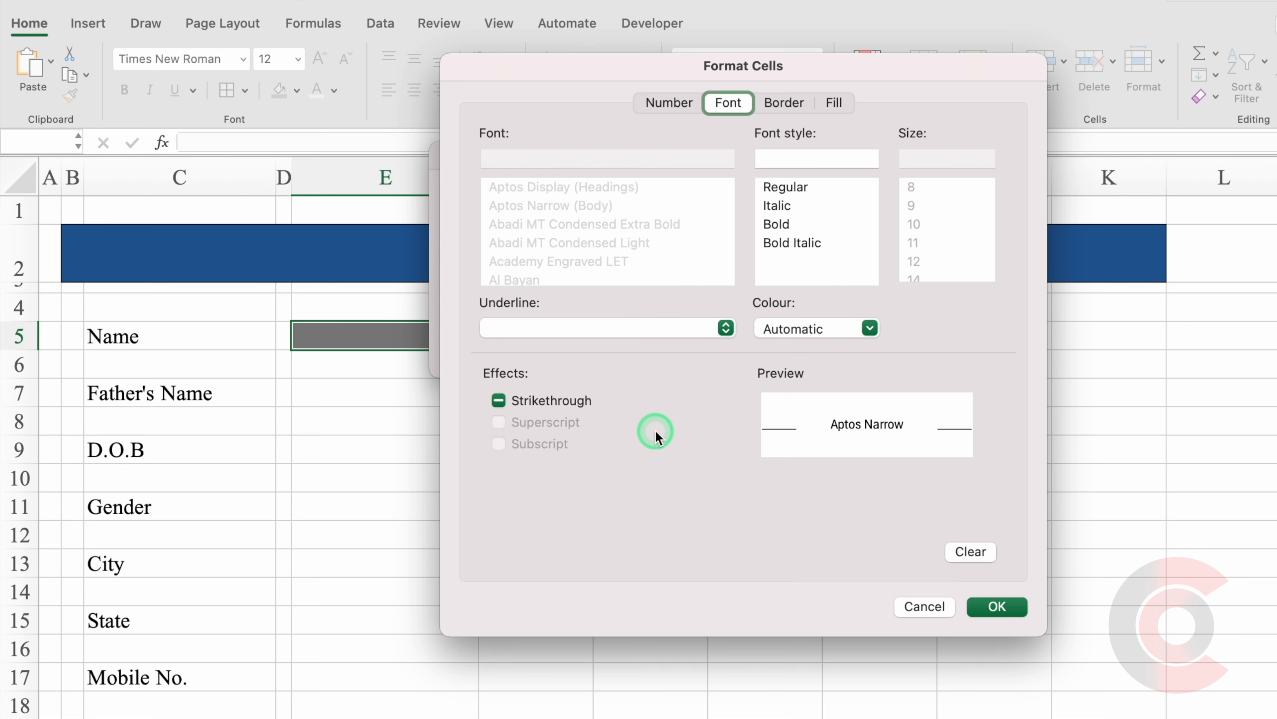
click(834, 103)
click(682, 176)
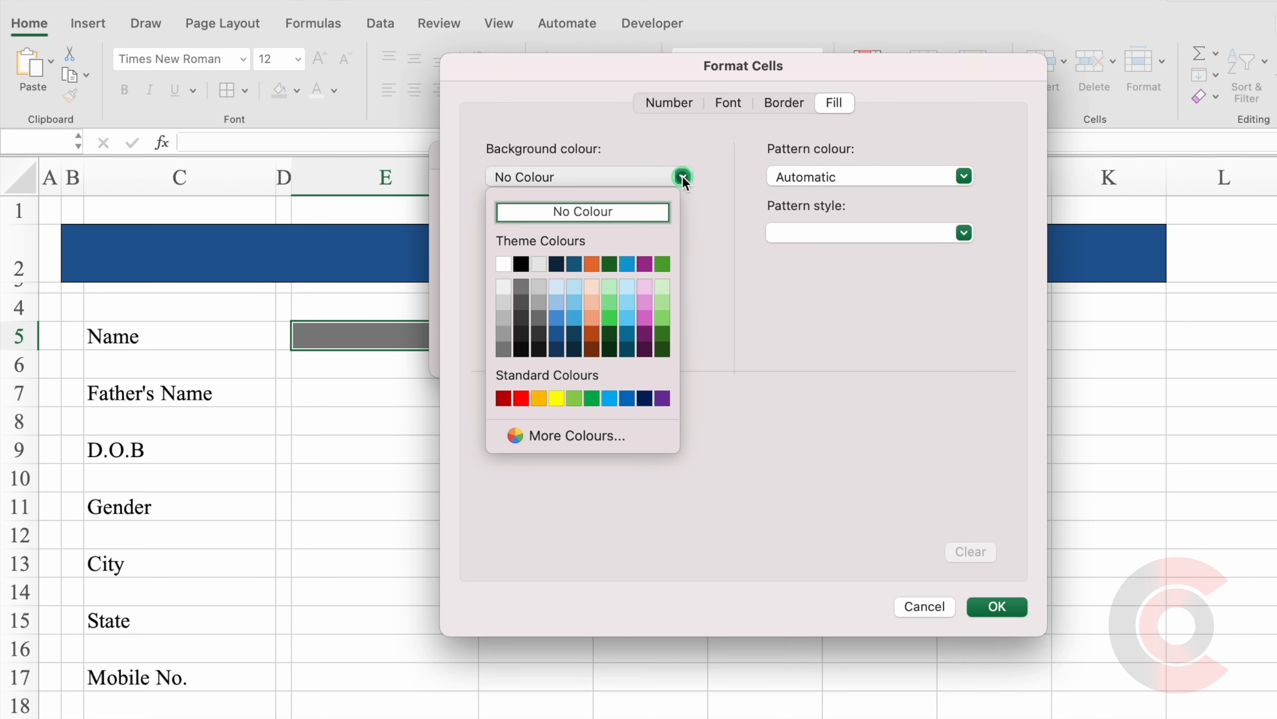
click(503, 264)
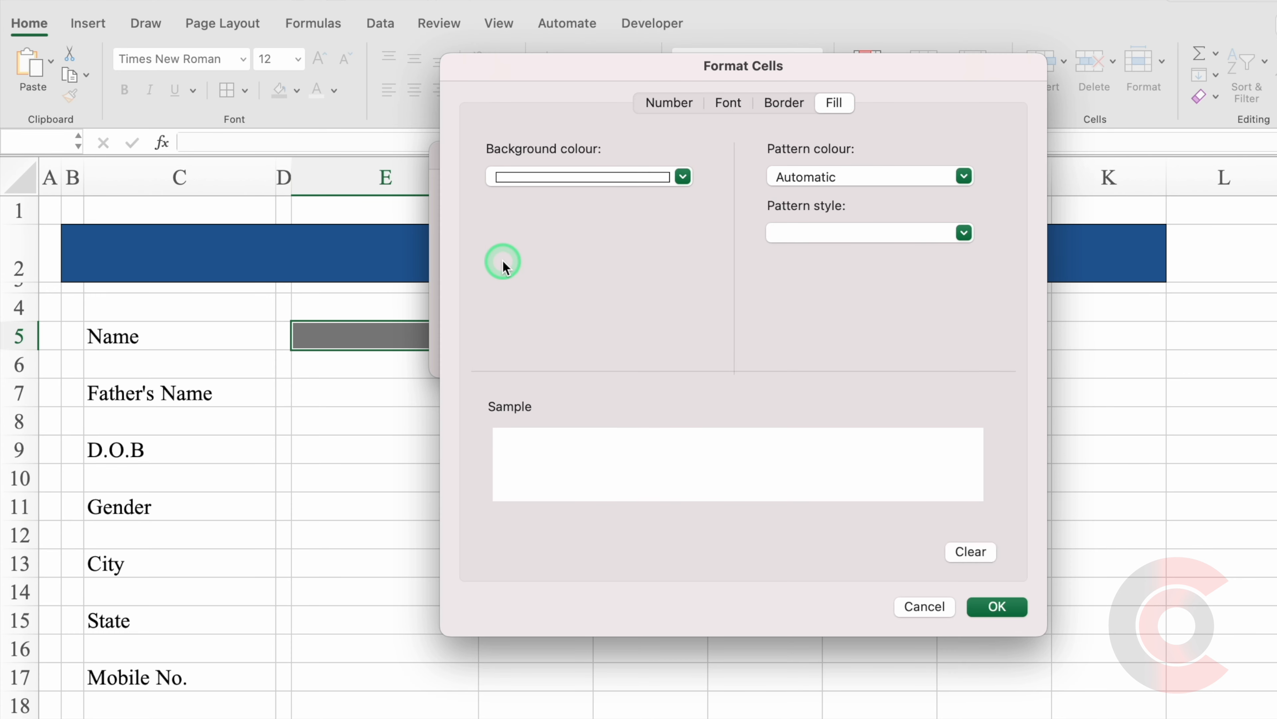
click(729, 103)
click(870, 328)
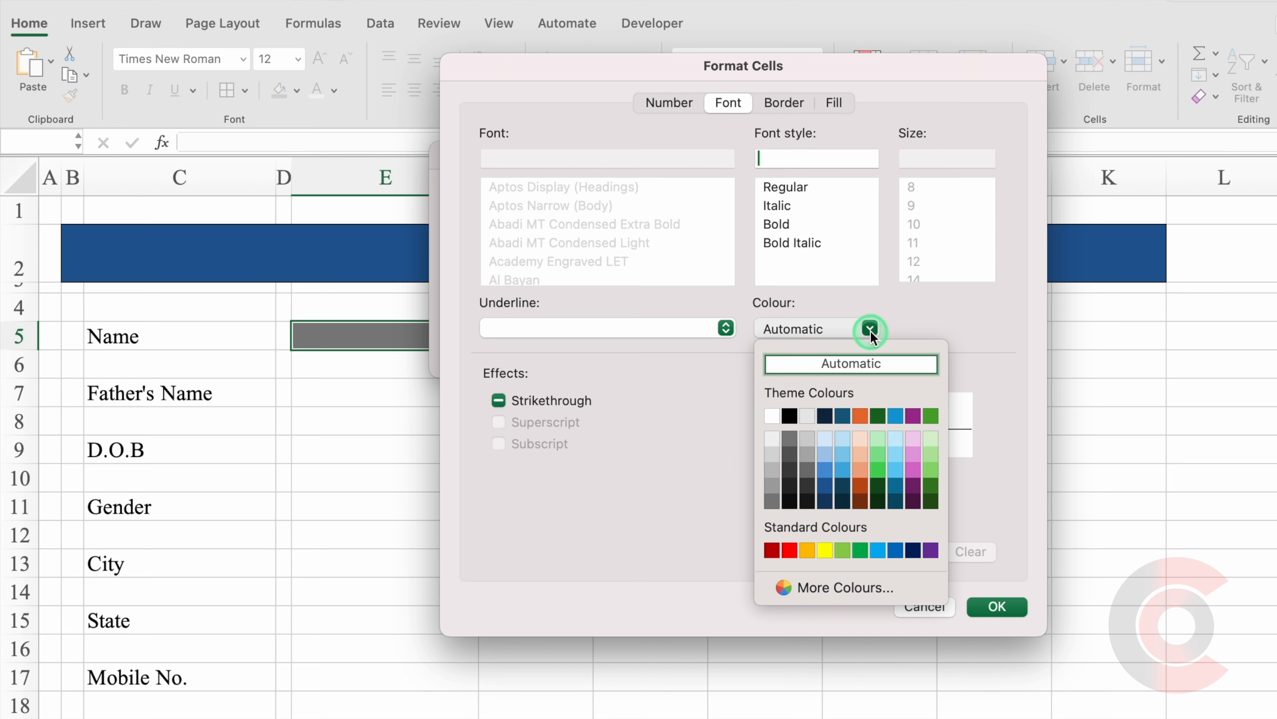
click(789, 416)
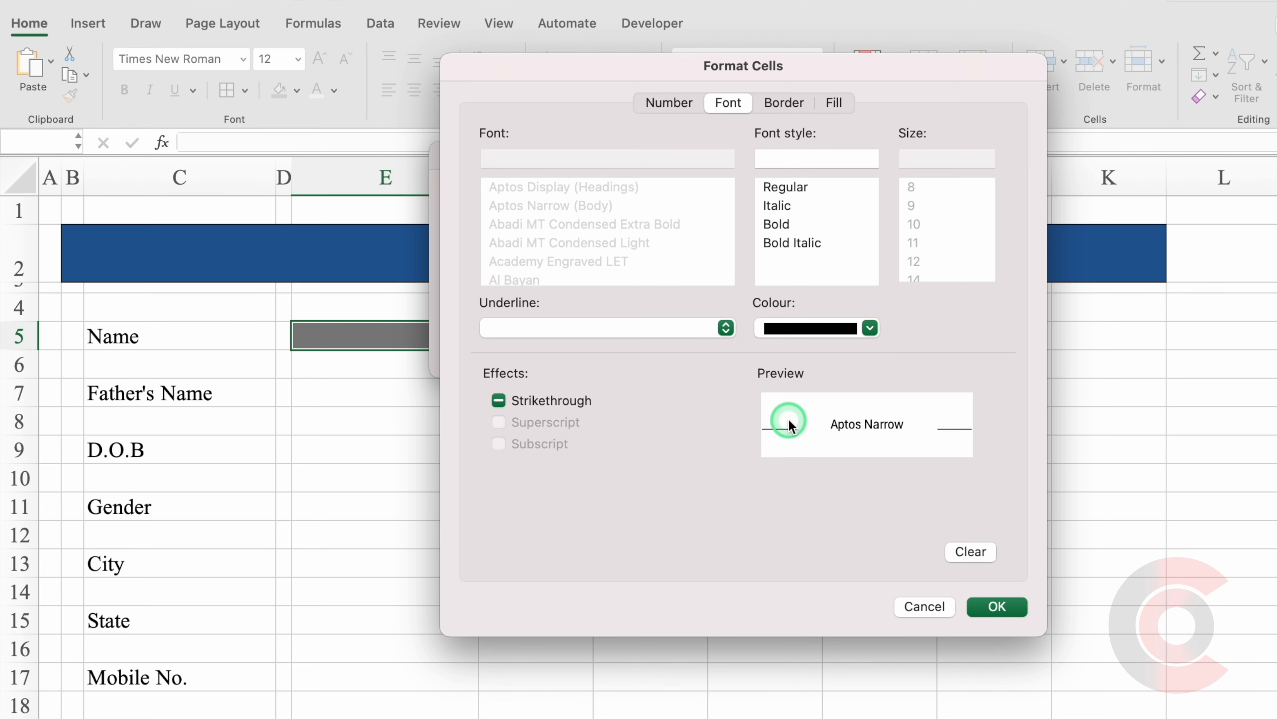
click(996, 606)
click(881, 350)
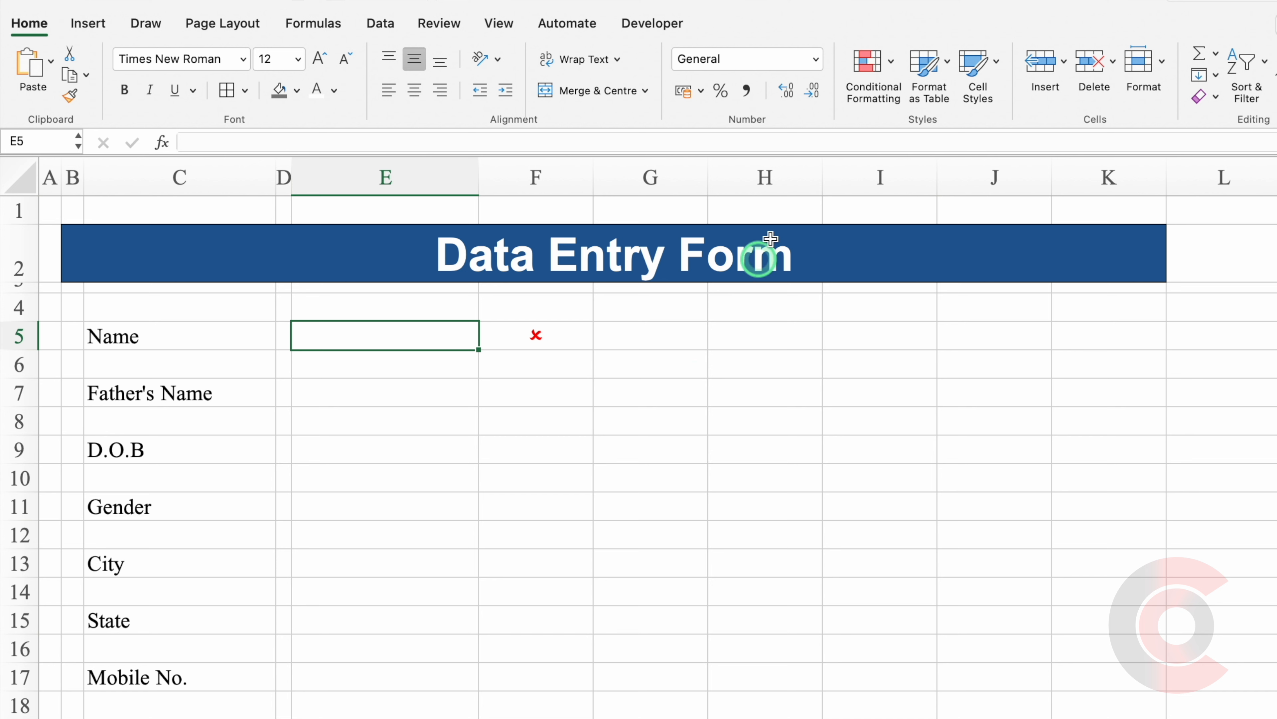
Edit E5's not-equal rule in Manage Rules to compare against ="" instead of extra quotes.
click(864, 68)
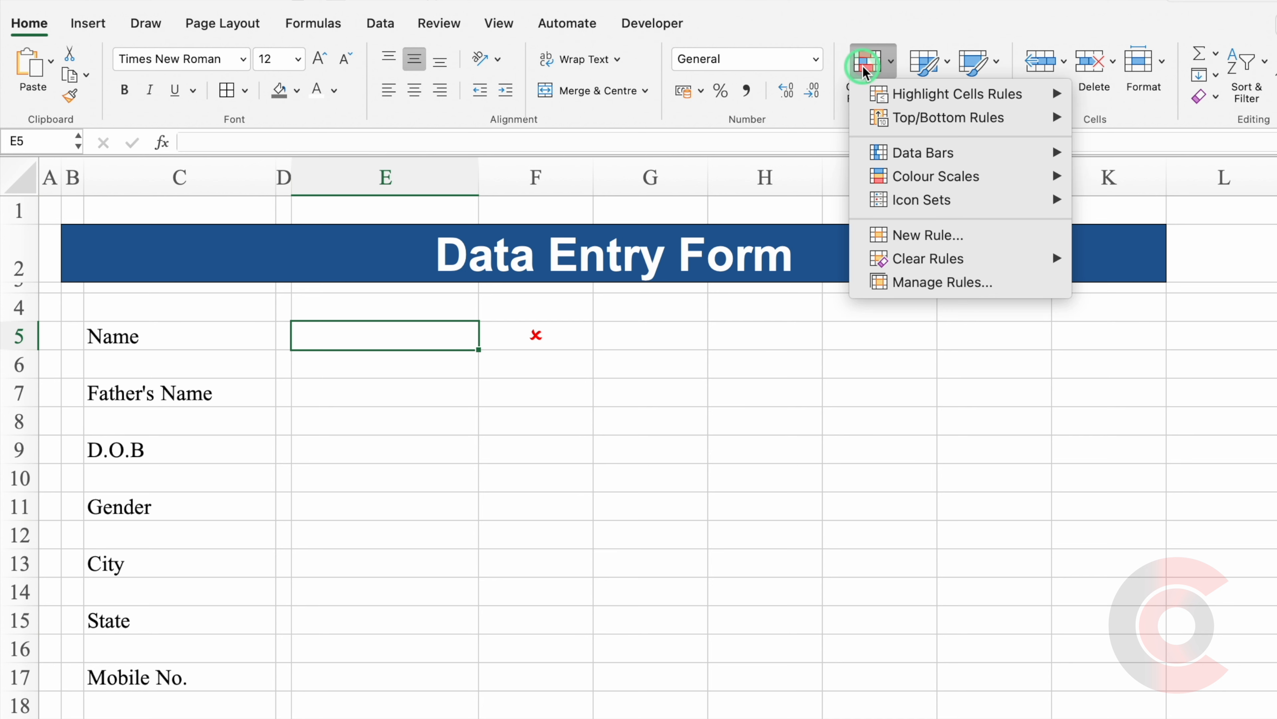
click(943, 281)
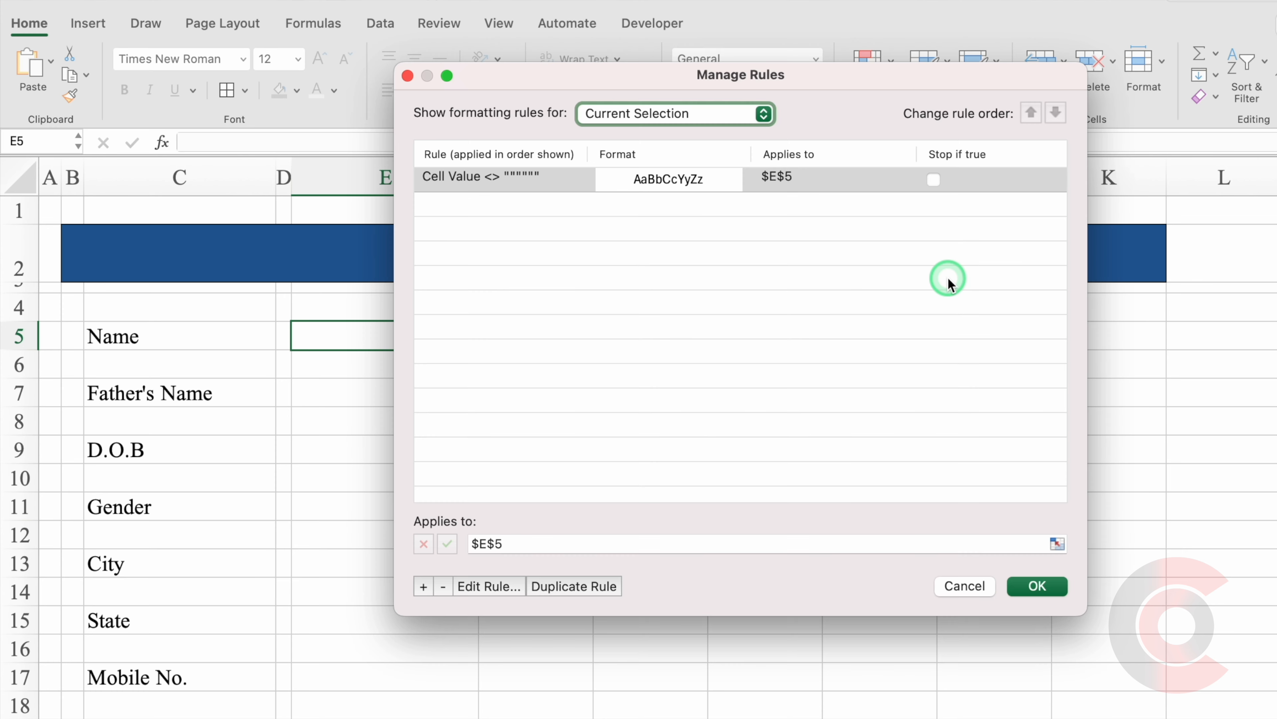
click(561, 184)
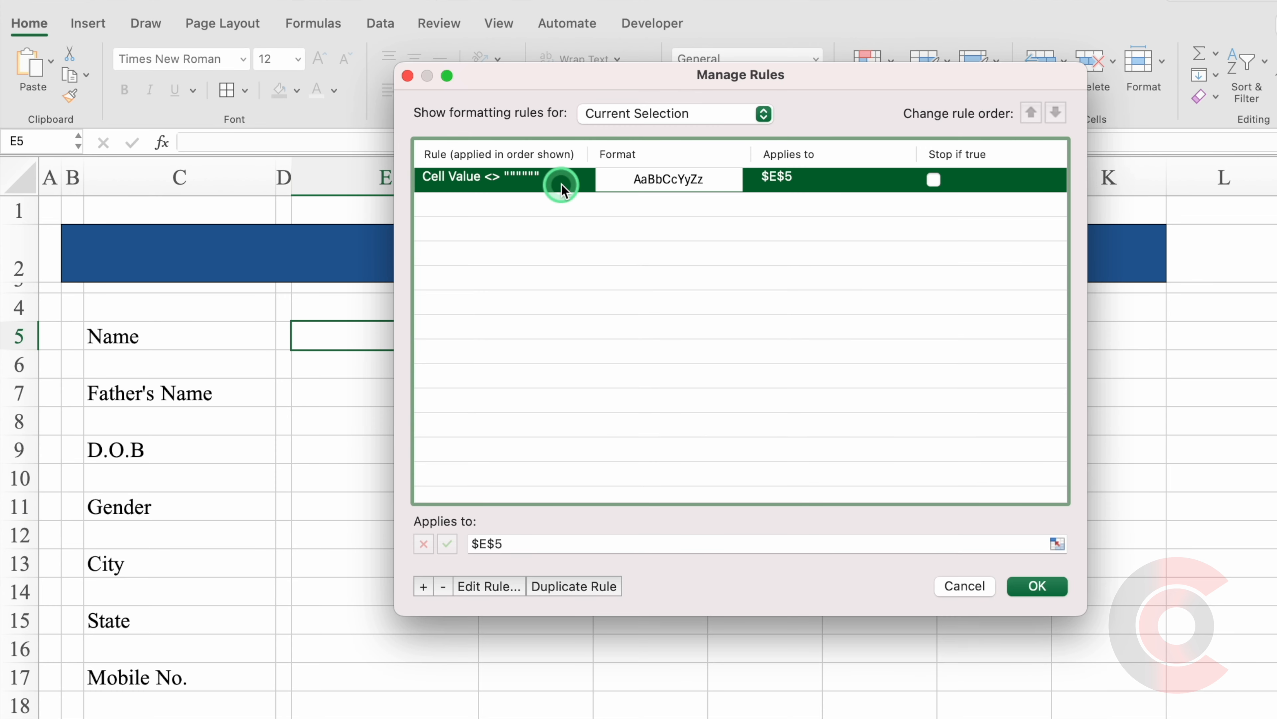
click(497, 588)
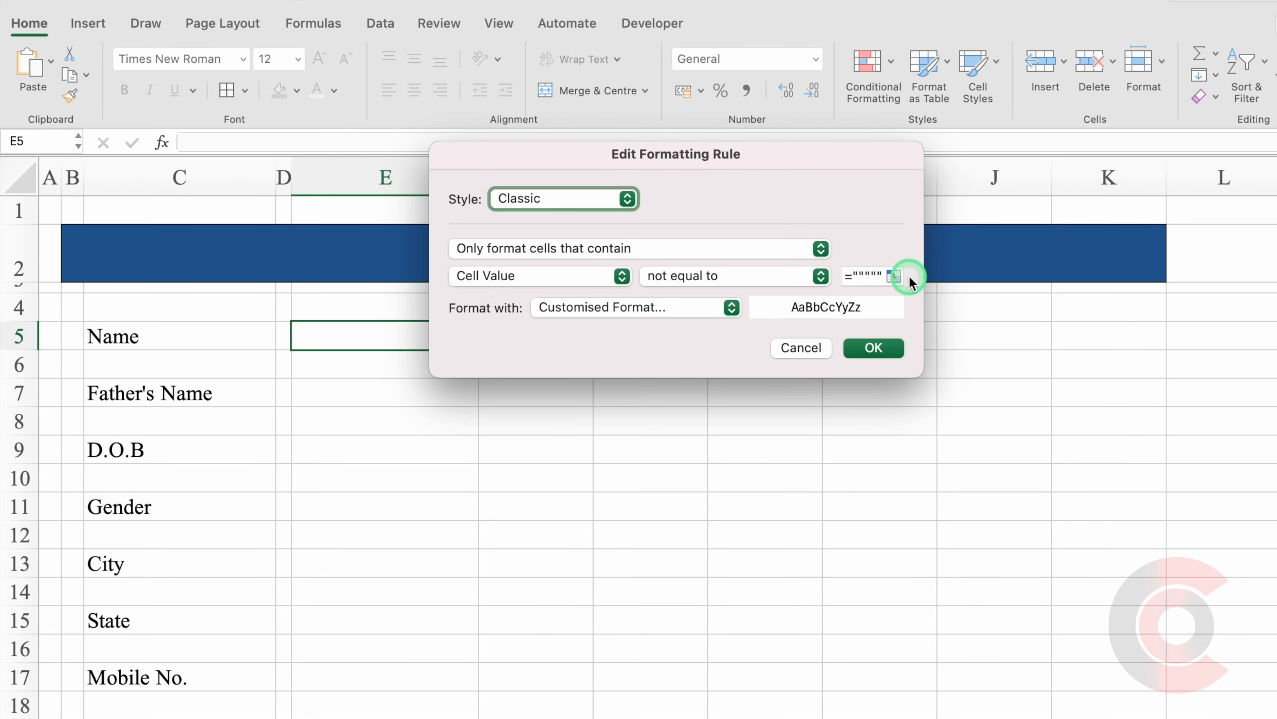
click(876, 277)
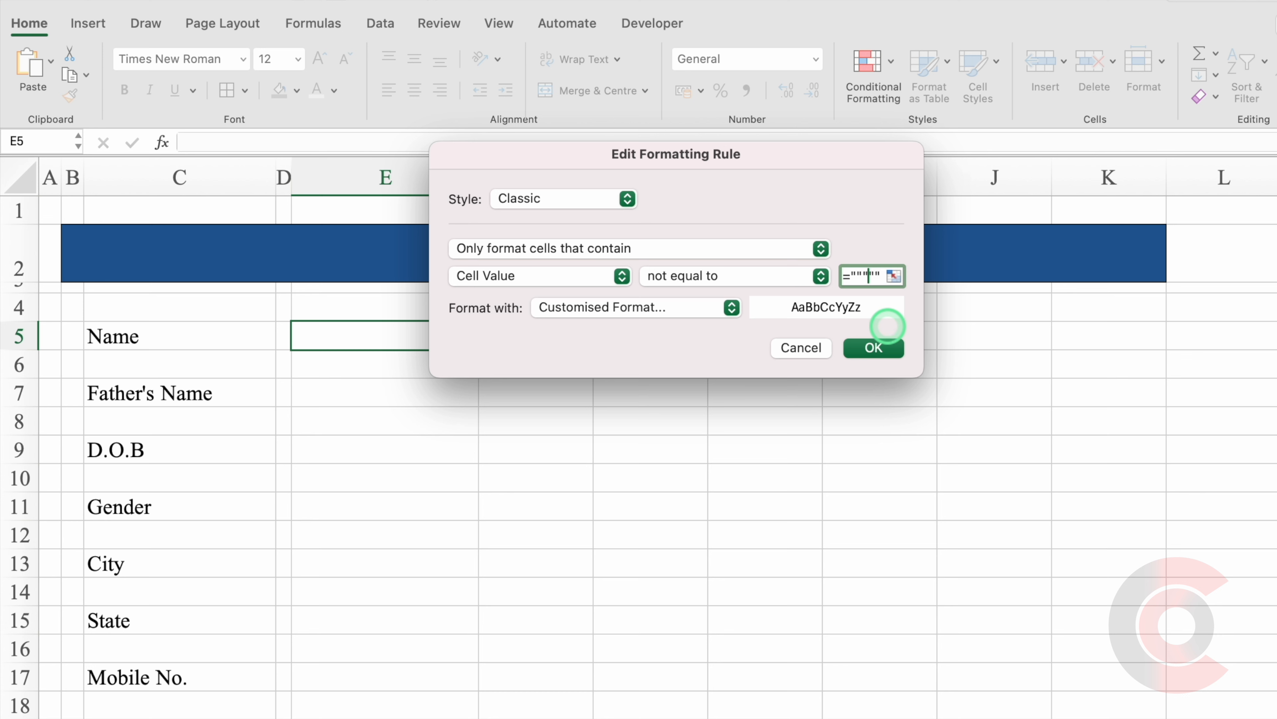
key(BackSpace)
click(880, 347)
click(1045, 610)
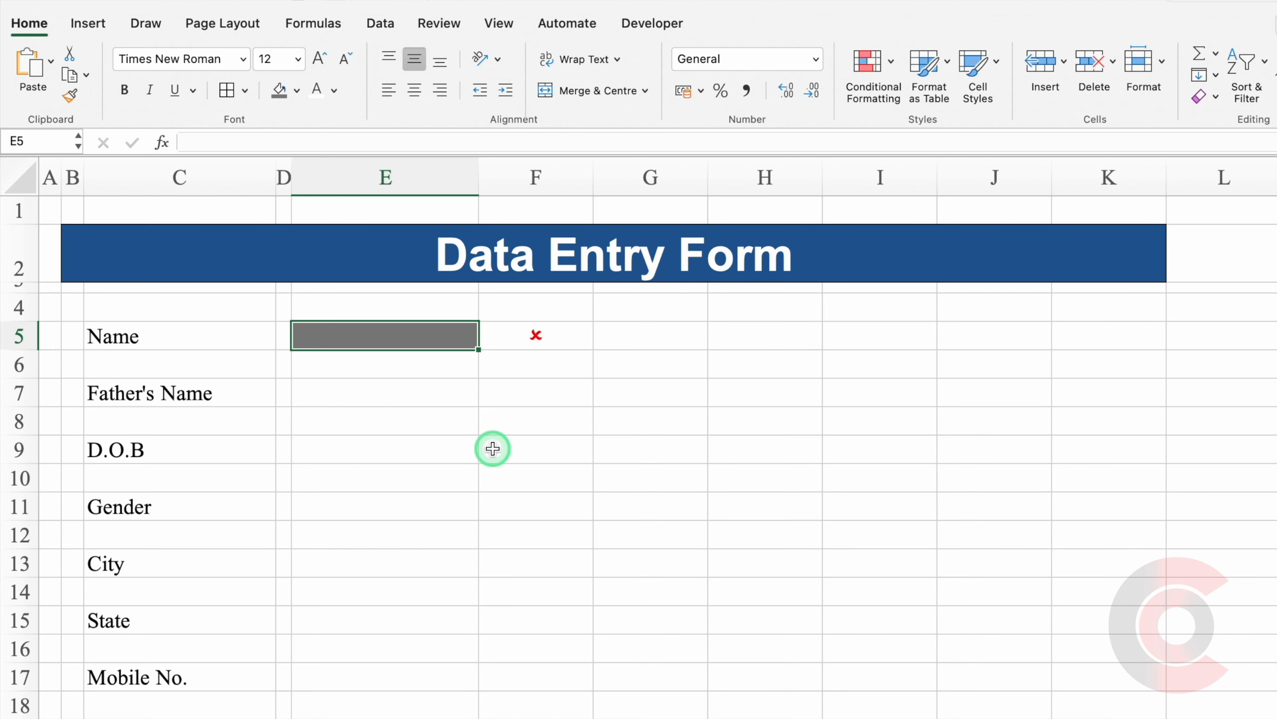
Enter a sample name in E5 so its status turns into a green tick.
text(Vij)
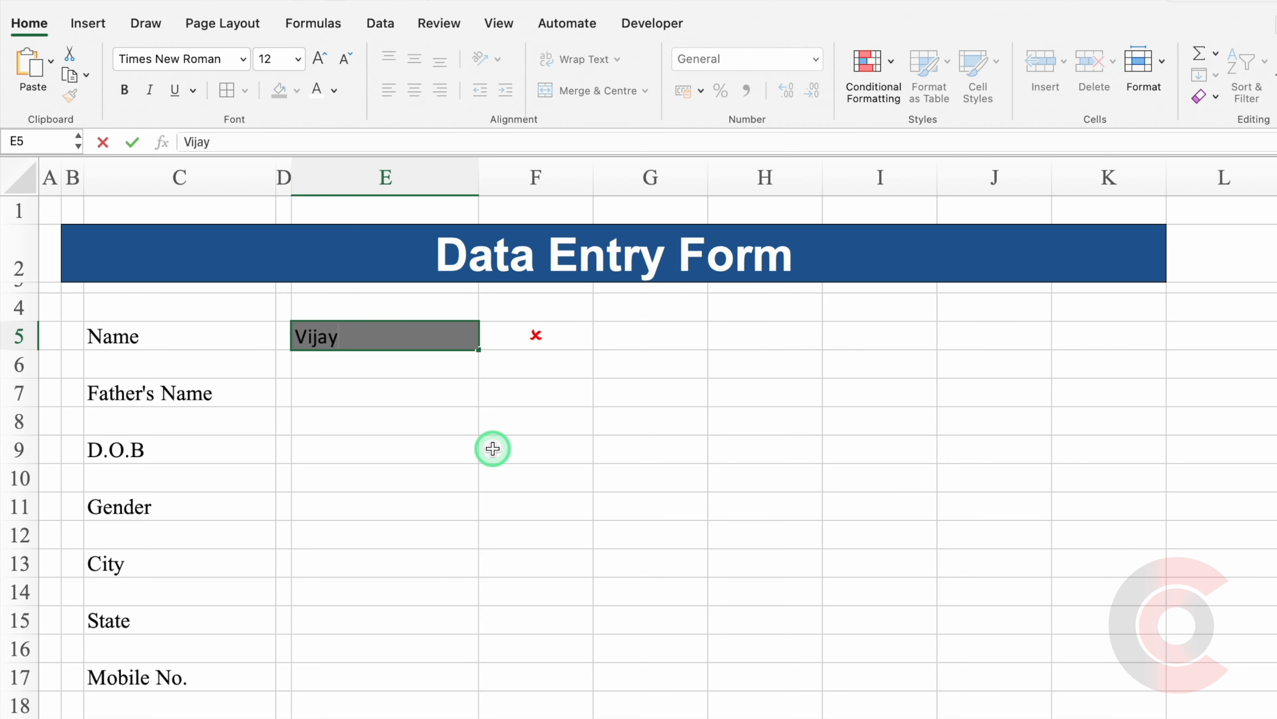
text(ay)
key(Return)
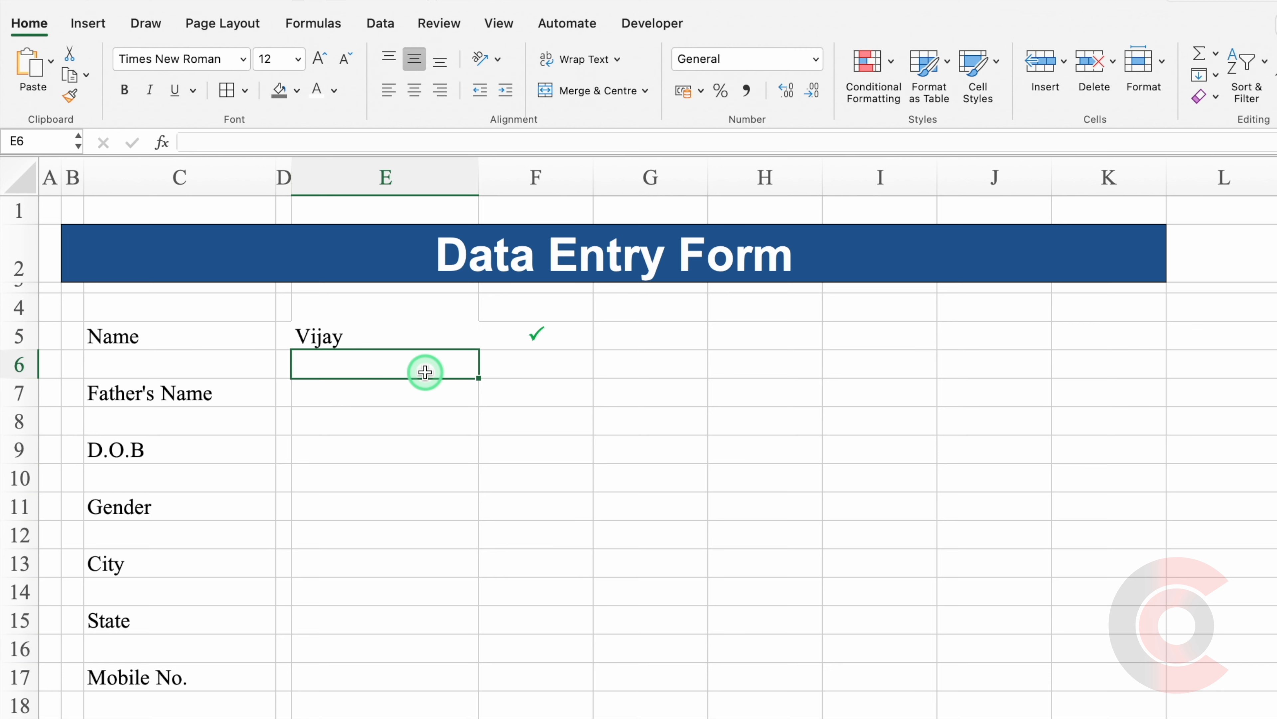
click(406, 335)
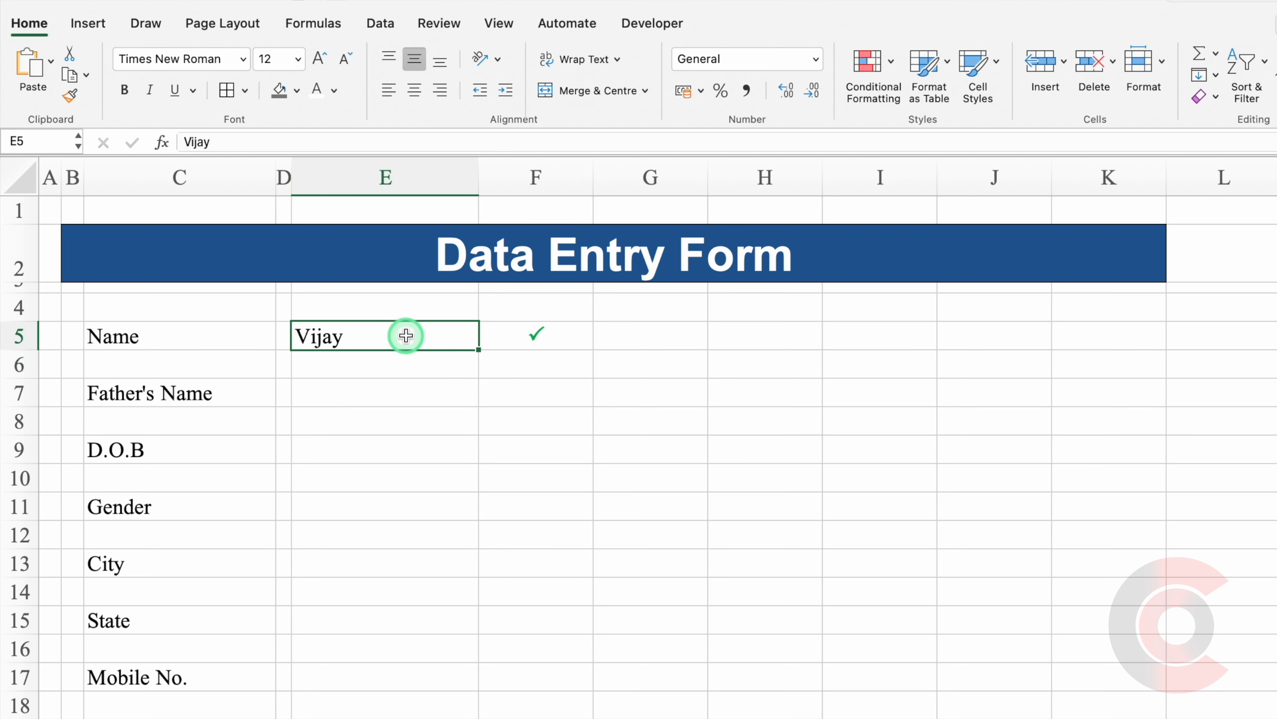
Add outside borders to E5 and the Name, Father's Name and D.O.B labels.
click(237, 91)
key(Left)
key(Left)
click(238, 93)
click(228, 389)
click(230, 96)
click(225, 445)
click(227, 99)
Outline the Gender, City, State and Mobile No. labels, then clear the sample name from E5.
click(233, 504)
click(230, 561)
click(231, 95)
click(226, 503)
click(232, 95)
click(232, 618)
click(232, 95)
click(249, 674)
click(232, 95)
click(430, 337)
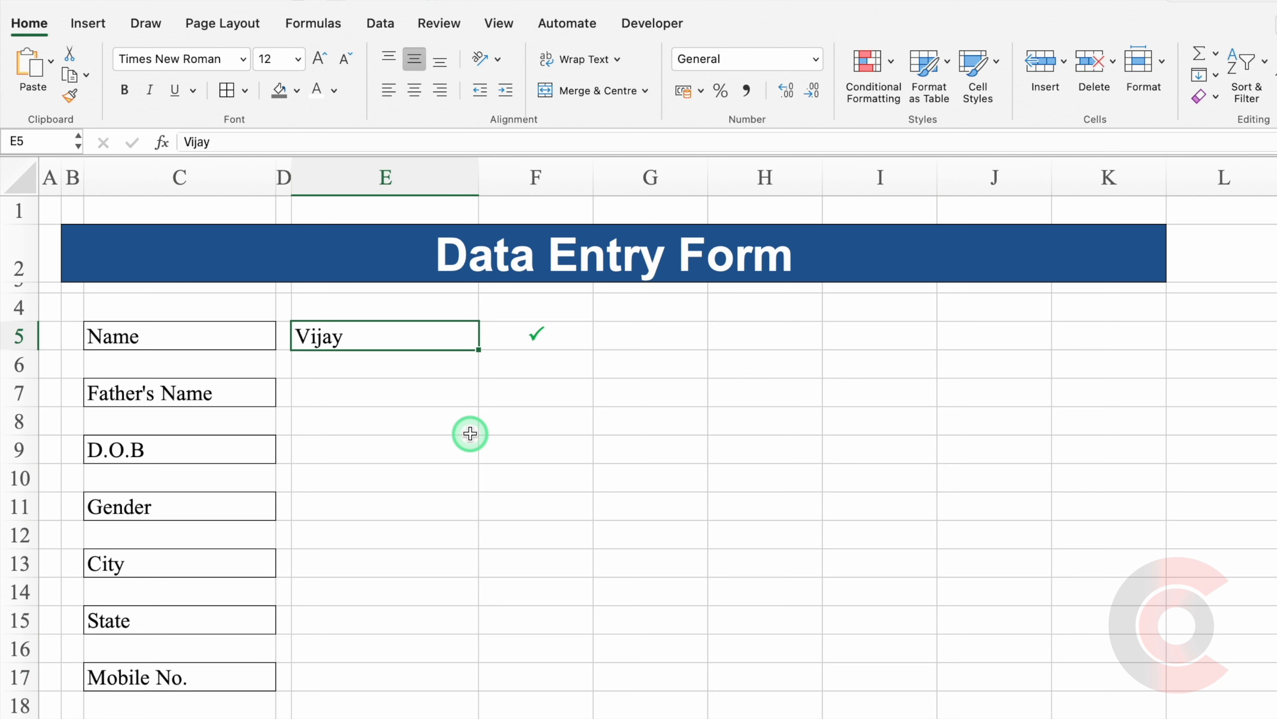
key(Delete)
Copy the Name entry box and status mark E5:F5 into E7, E9 and E11.
drag(422, 337, 506, 342)
key(super+c)
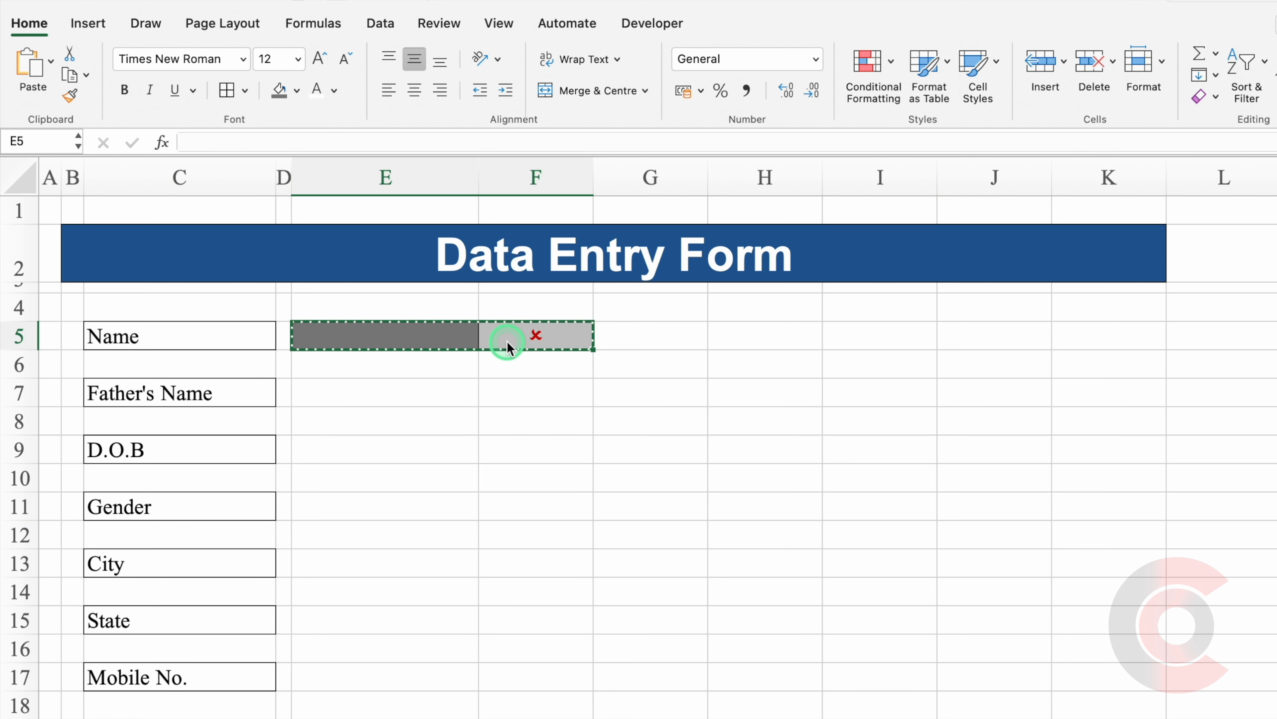
click(402, 389)
key(super+v)
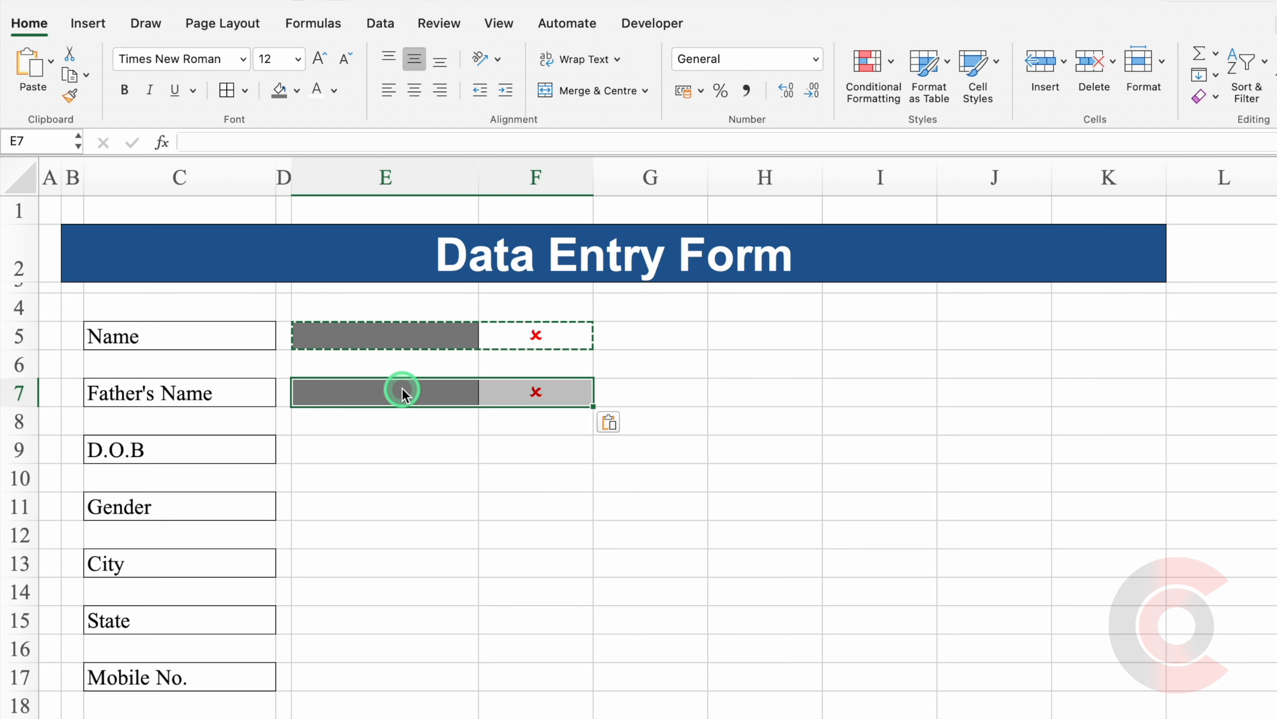
click(407, 451)
key(super+v)
click(422, 505)
key(super+v)
Paste the same entry box and status mark into E13, E15 and E17.
click(415, 562)
key(super+v)
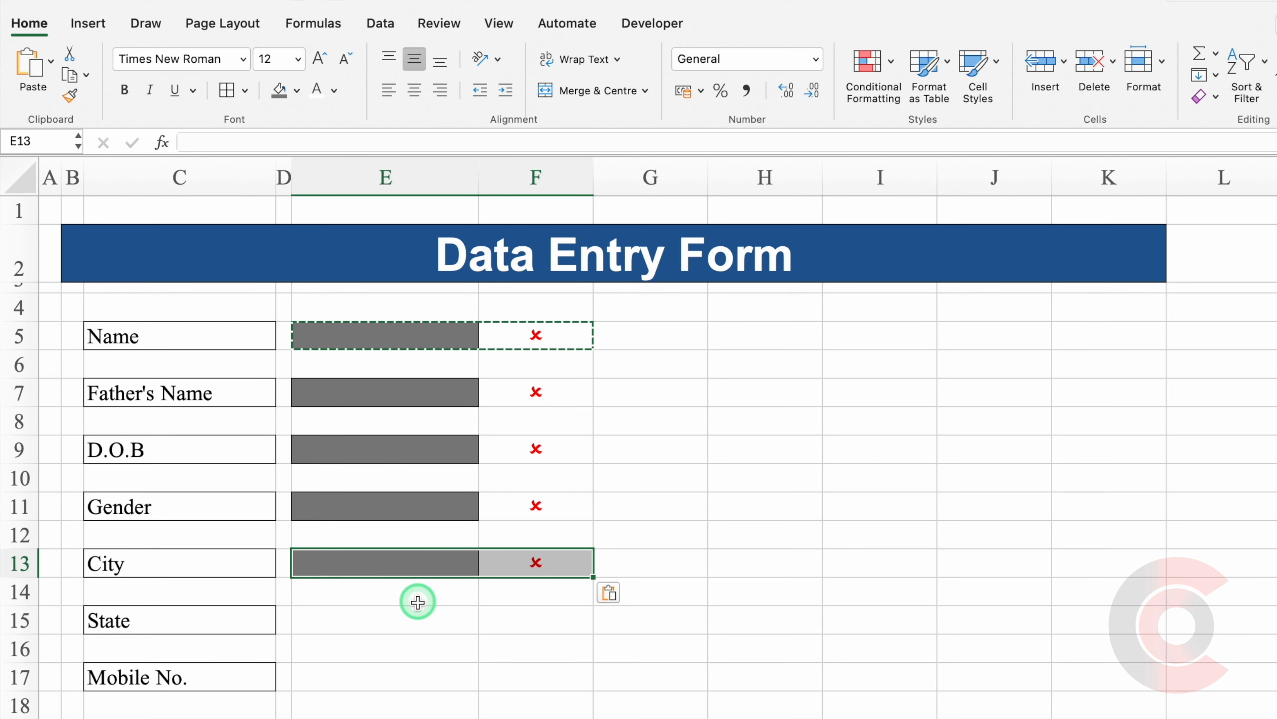
click(419, 617)
key(super+v)
click(425, 672)
key(super+v)
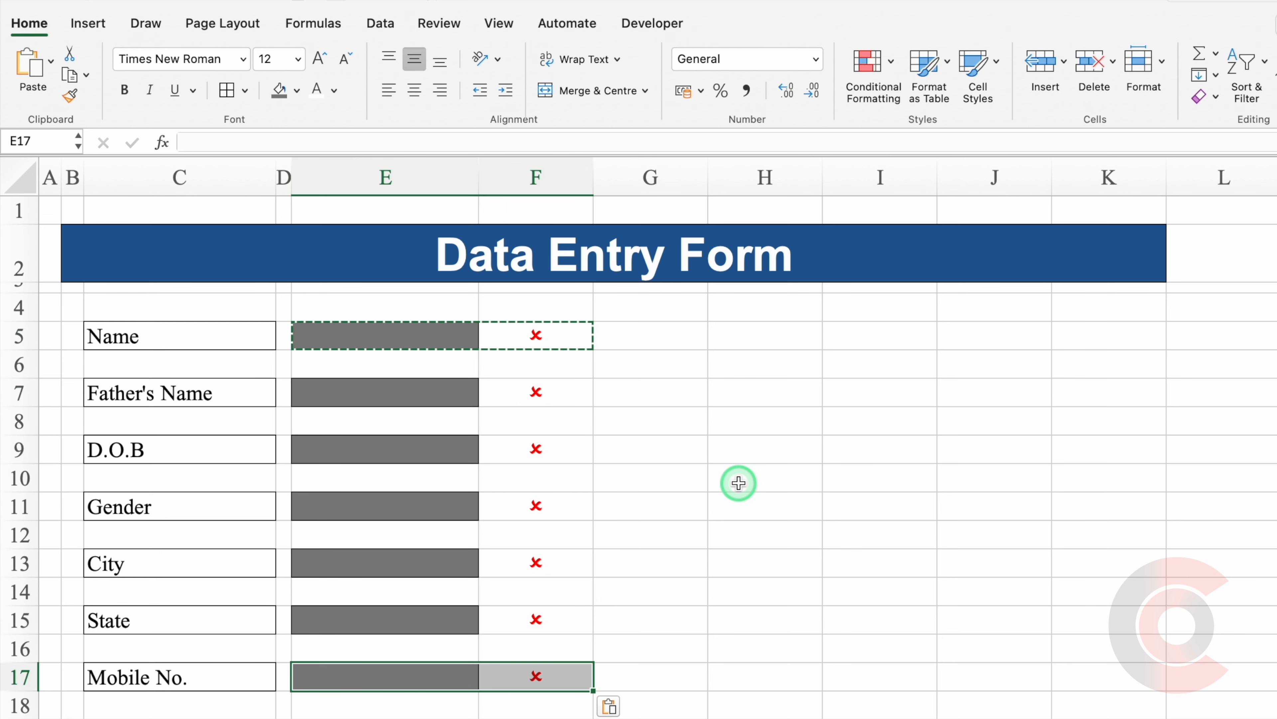
key(Escape)
click(387, 505)
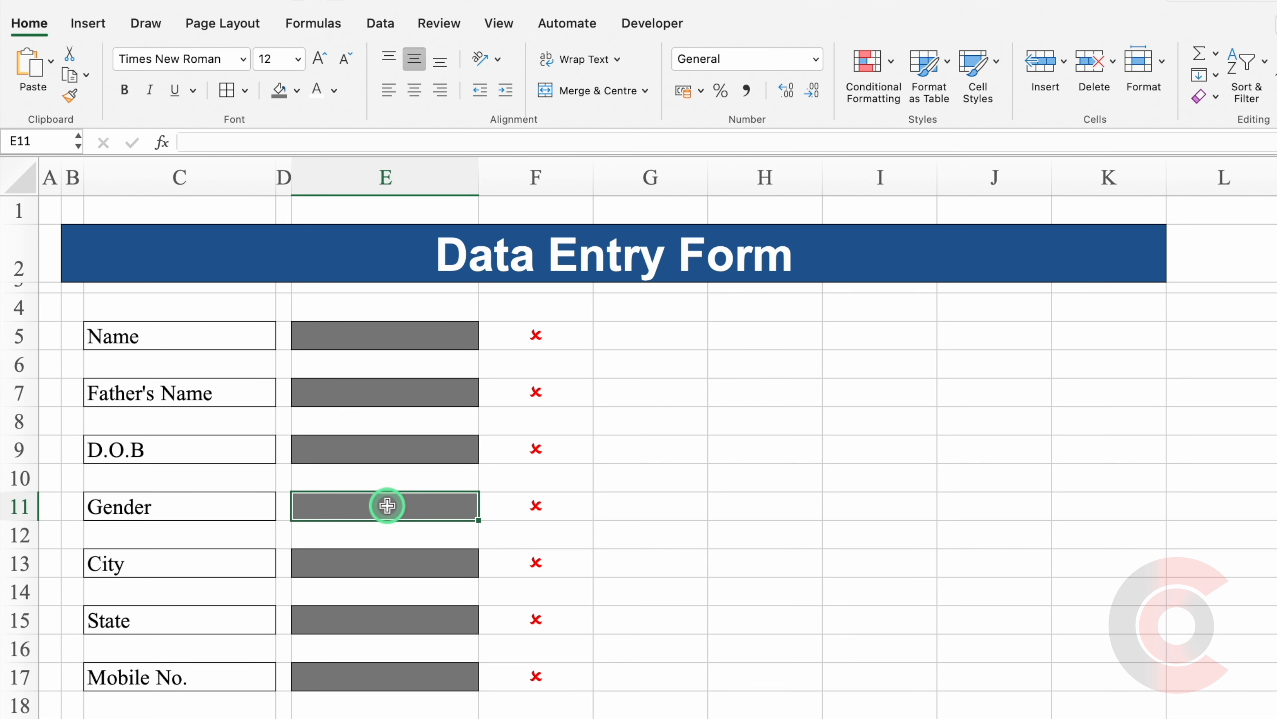
click(380, 23)
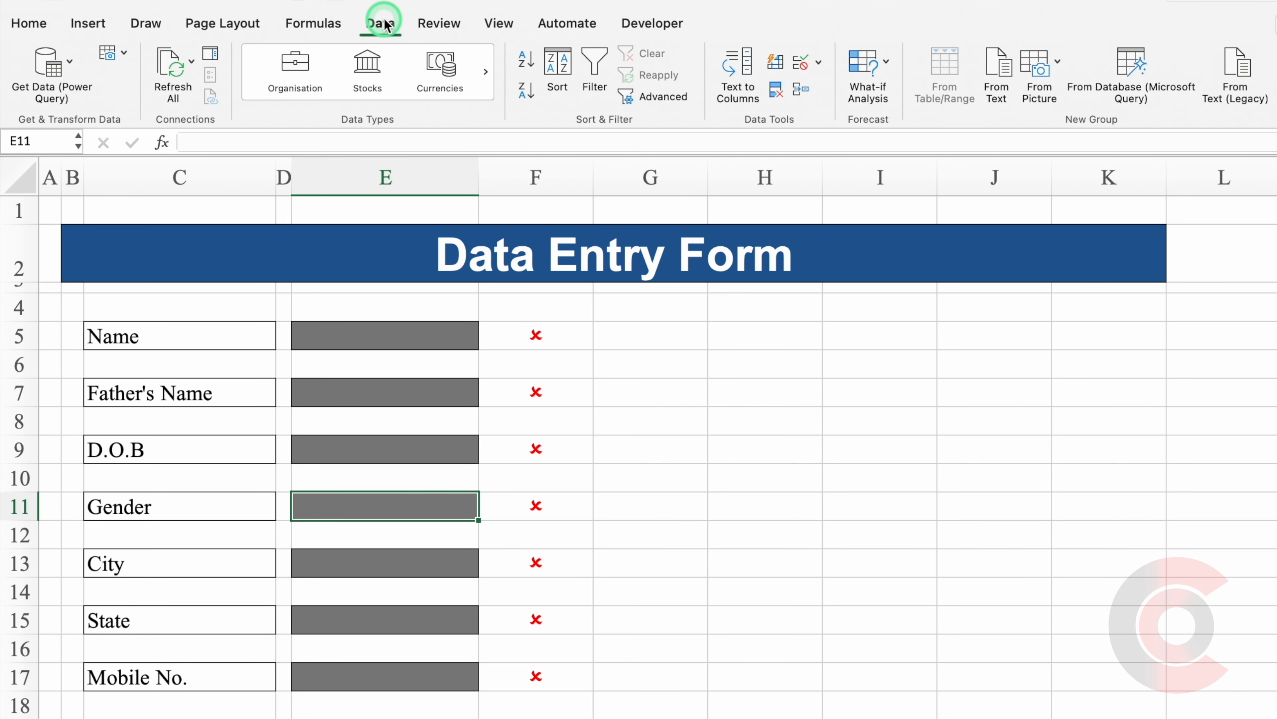
Give E11 a Male/Female/Others dropdown list and choose Male to get a green check.
click(819, 63)
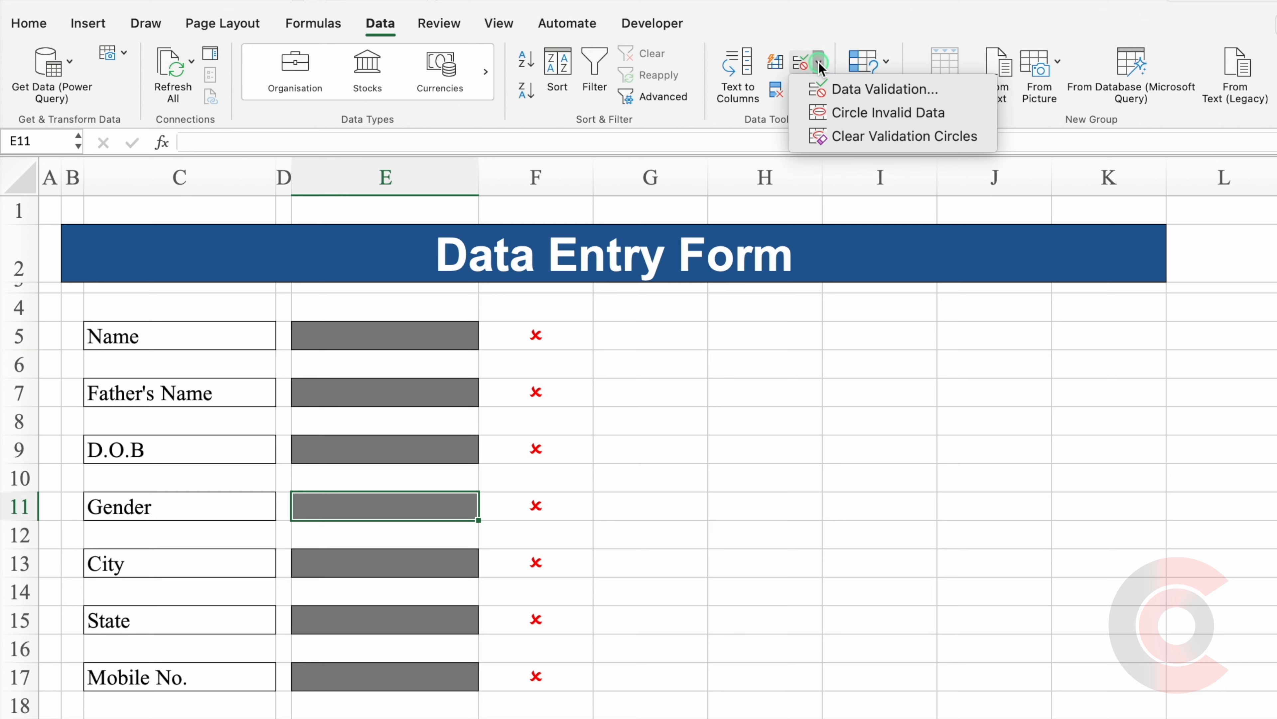
click(875, 89)
click(737, 232)
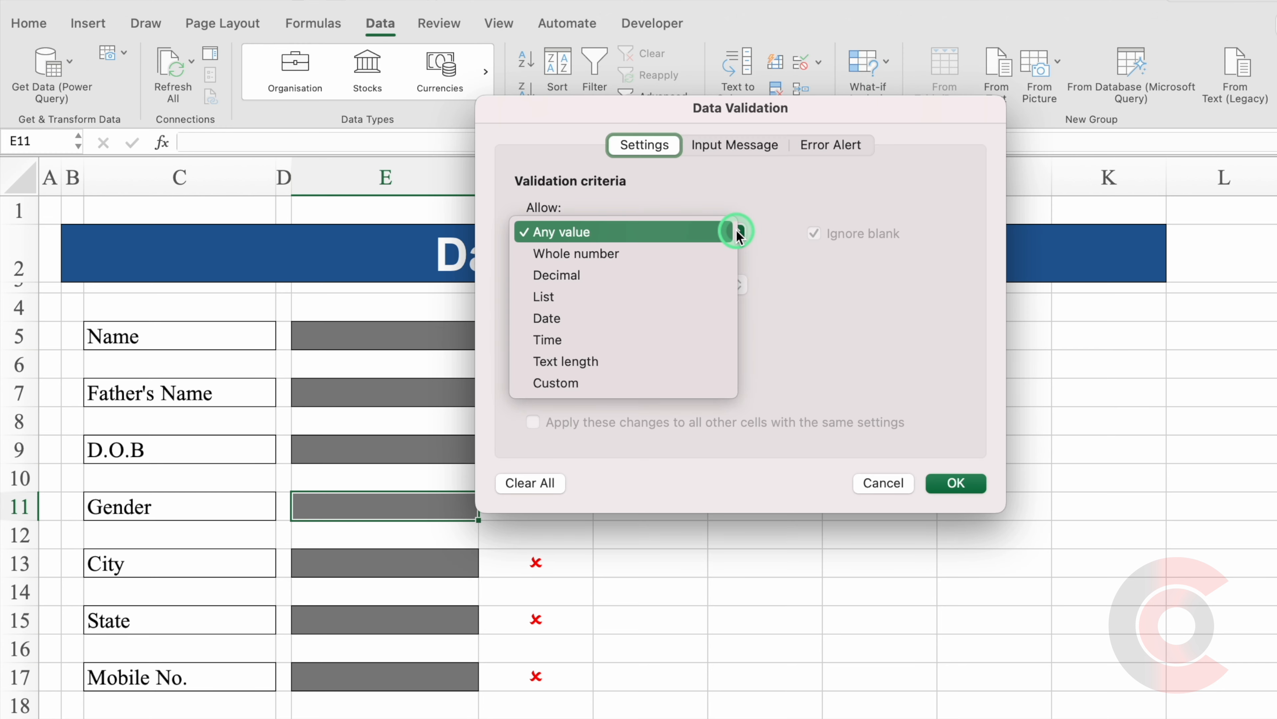
click(614, 293)
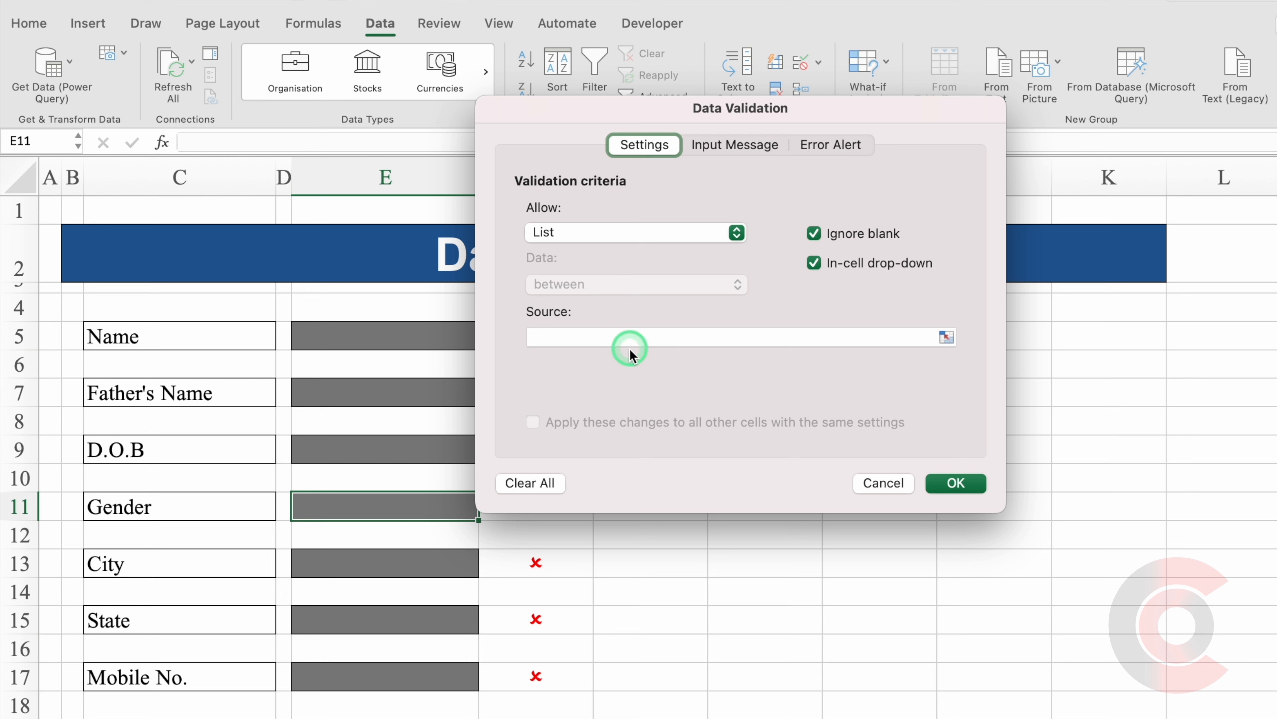
click(626, 336)
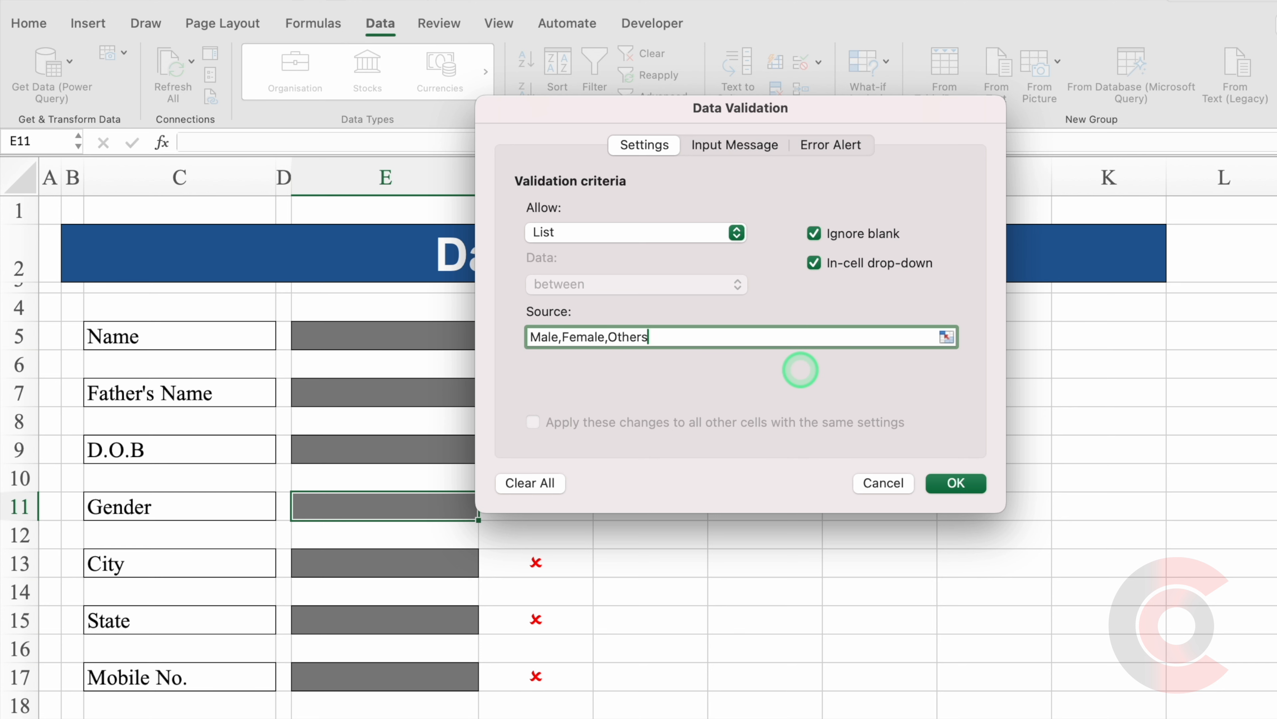
click(950, 483)
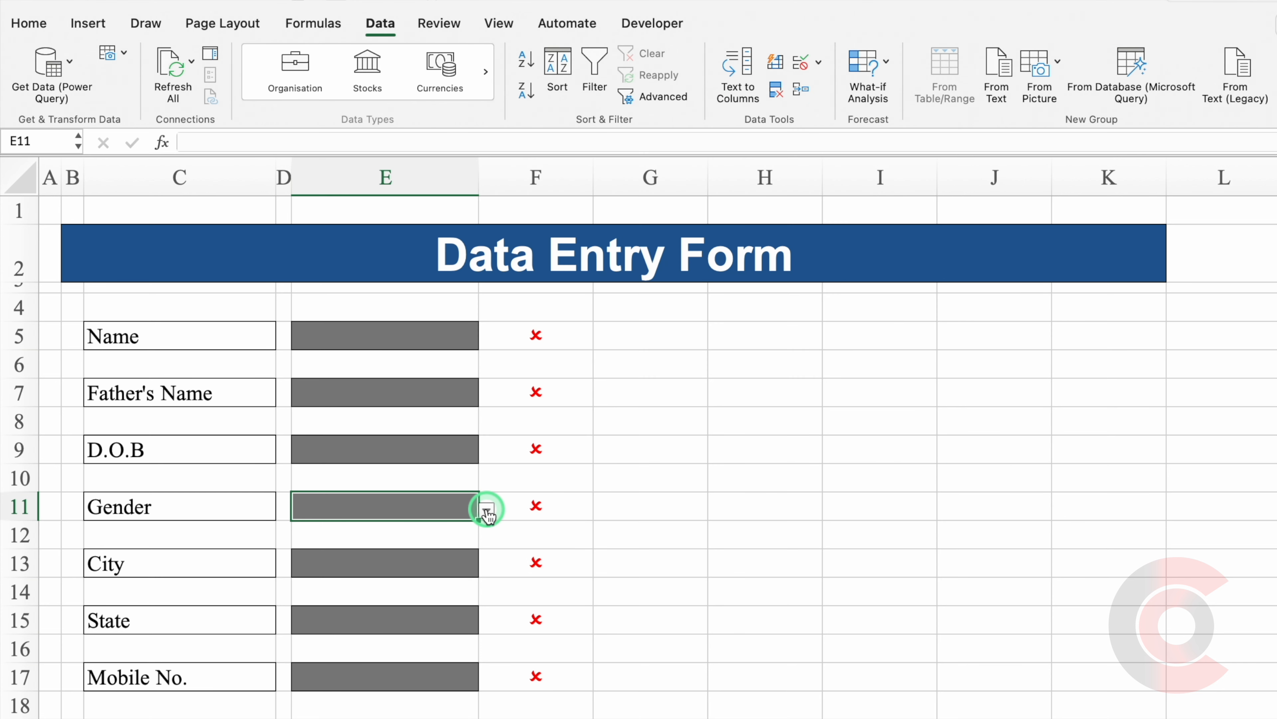
click(486, 511)
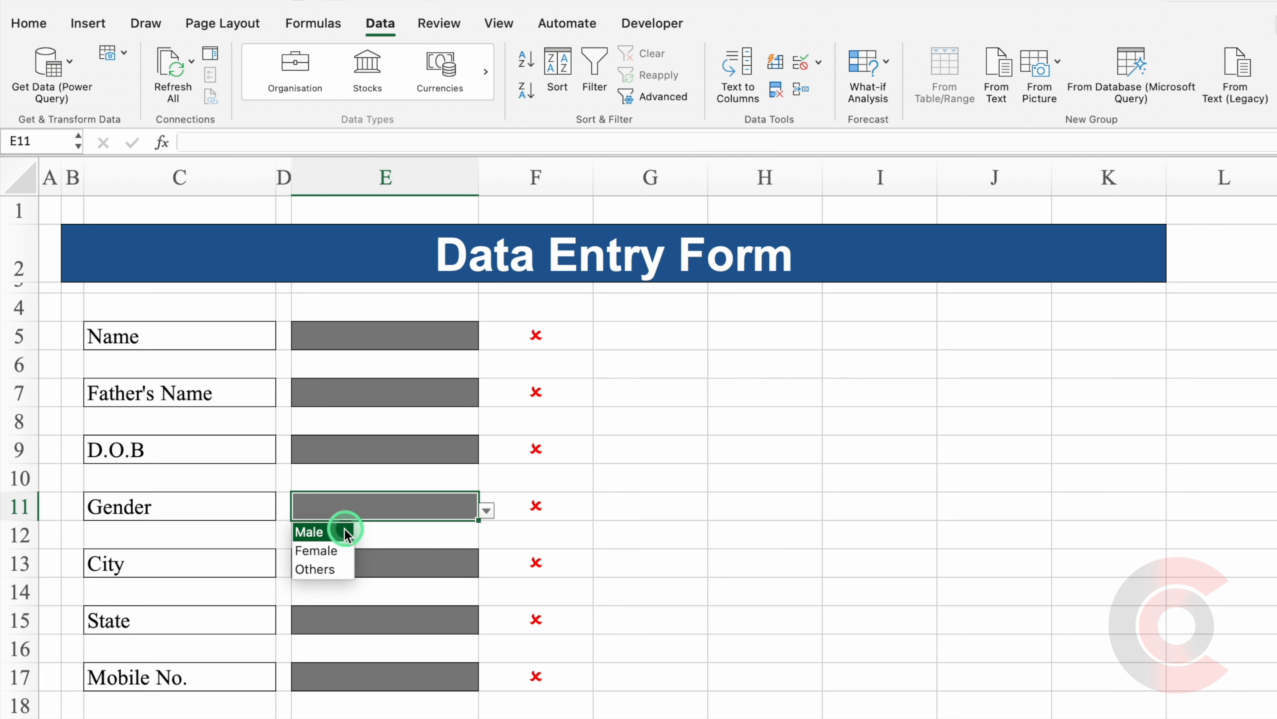
click(329, 531)
click(413, 676)
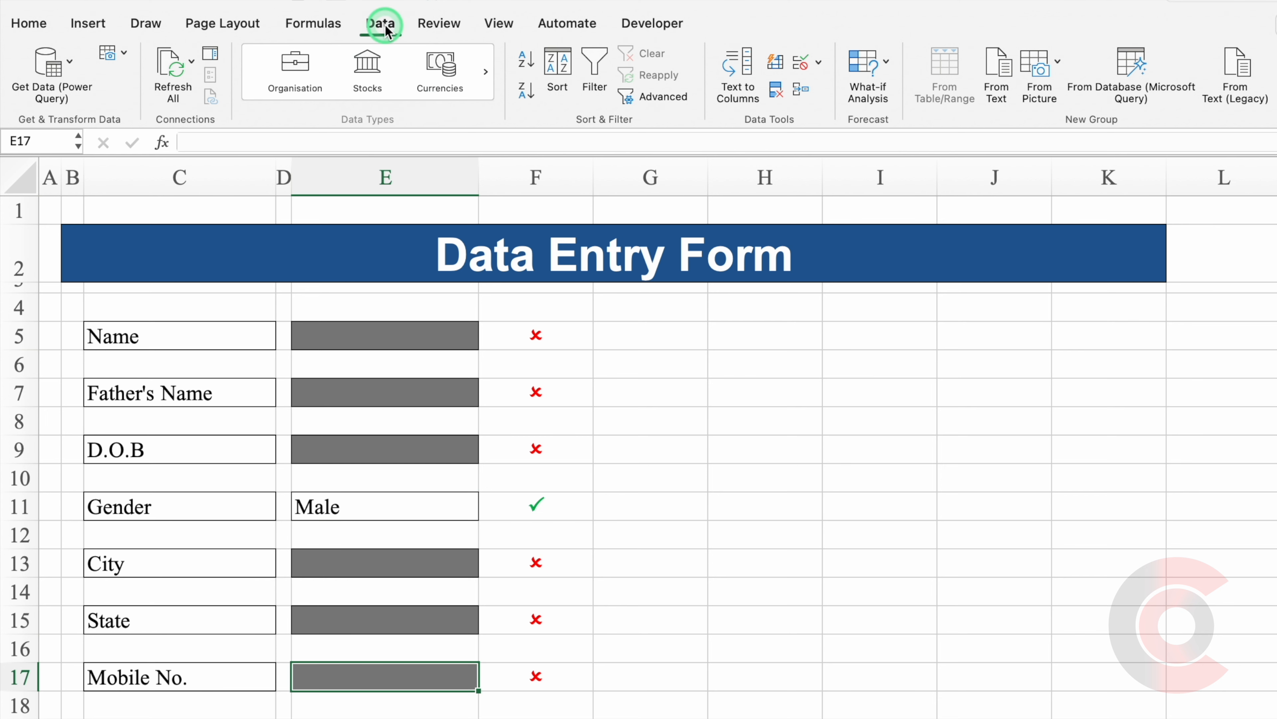
Restrict E17 to a text length between 10 and 10 characters.
click(819, 63)
click(863, 86)
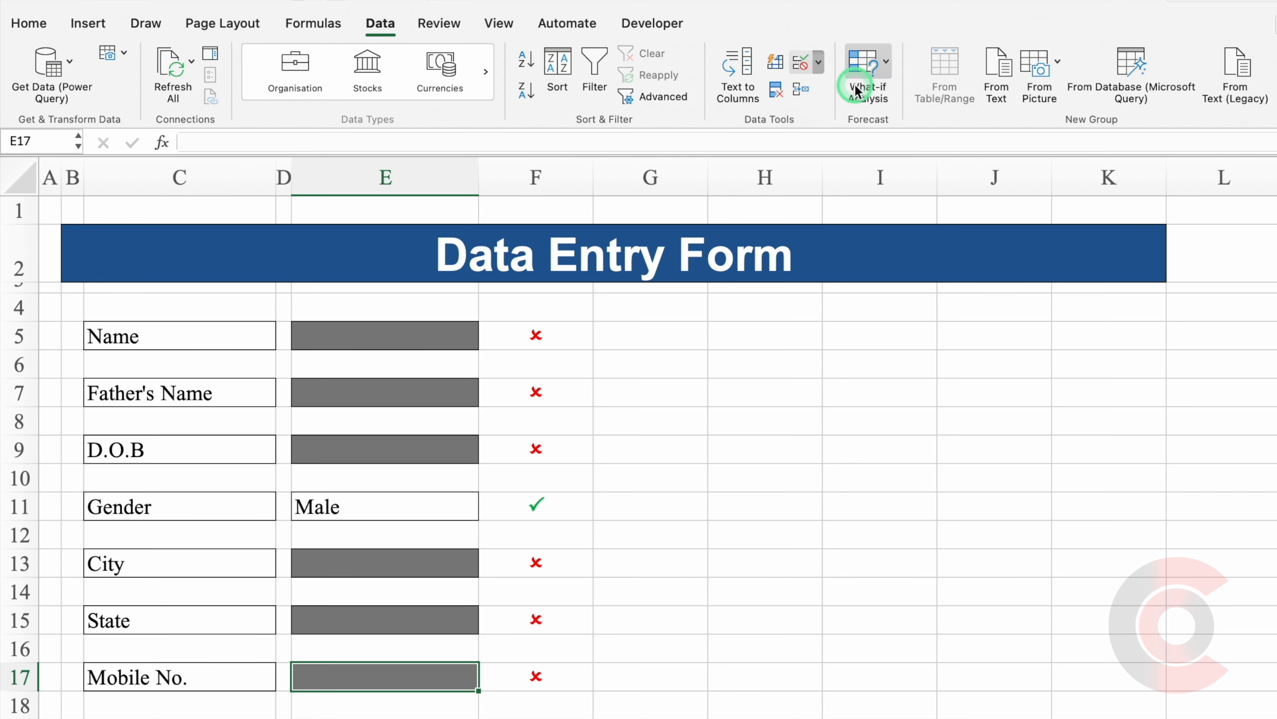
click(738, 232)
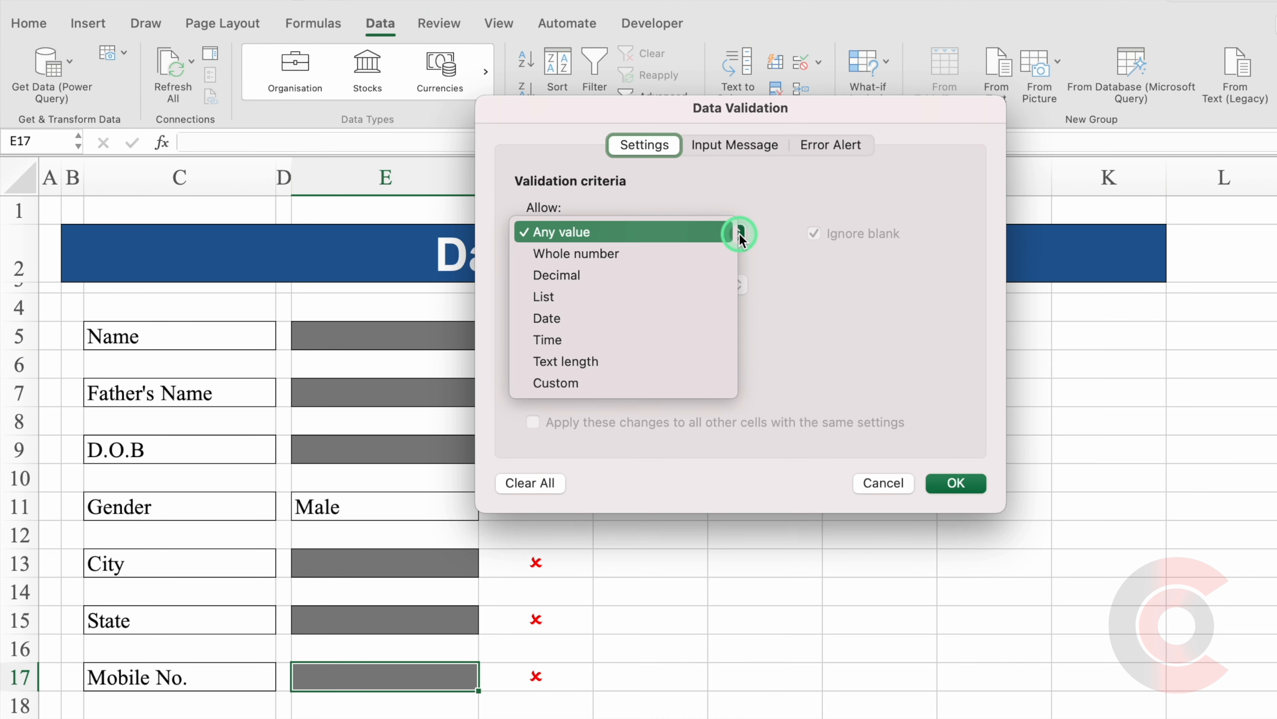
click(620, 360)
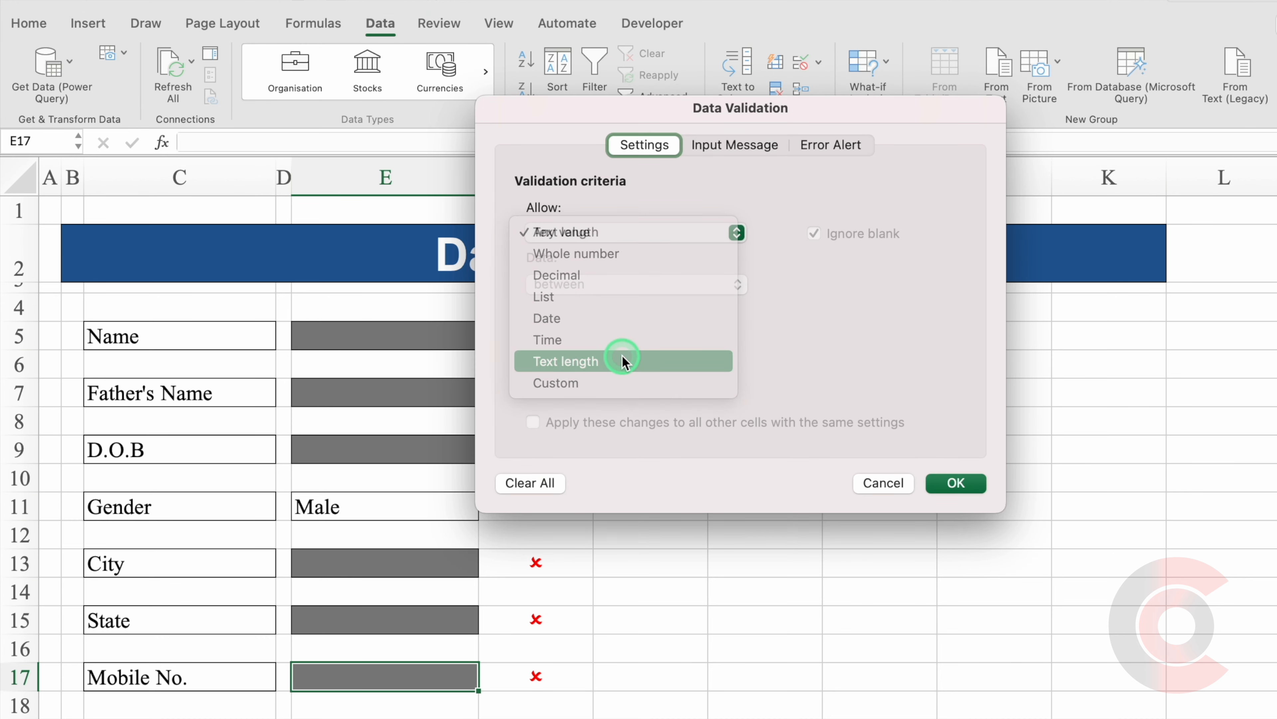
click(587, 335)
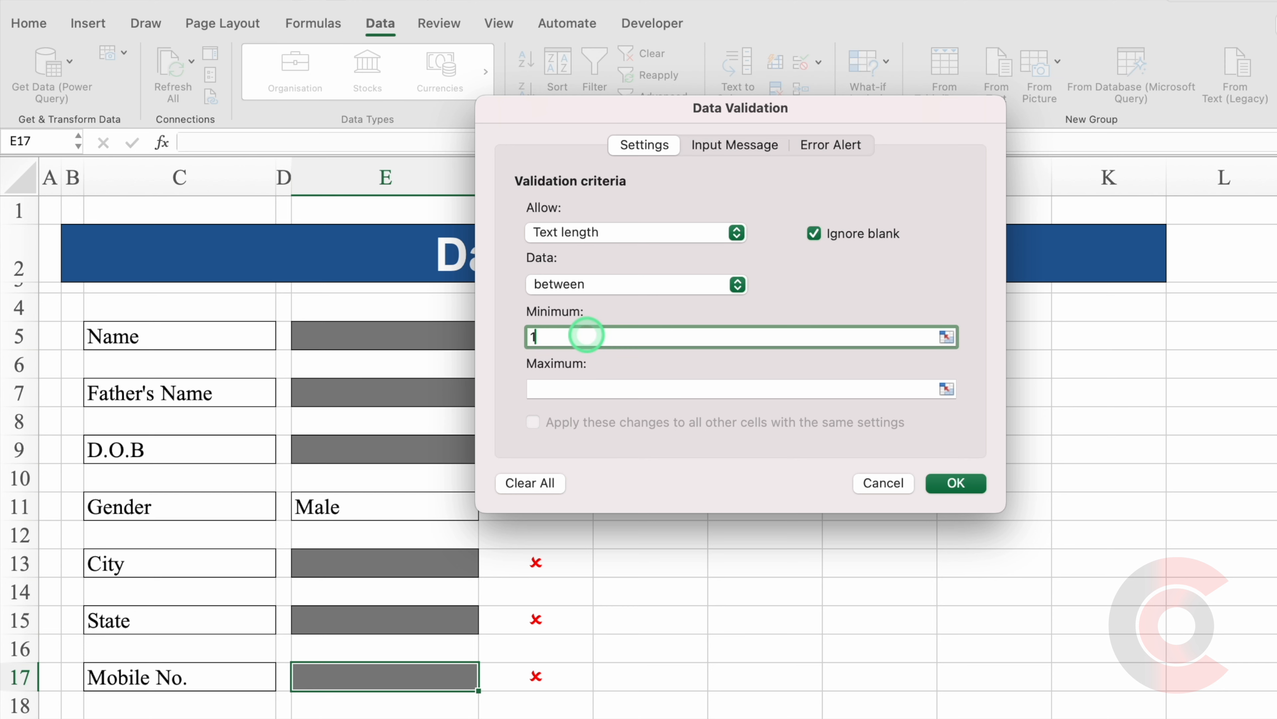
click(585, 390)
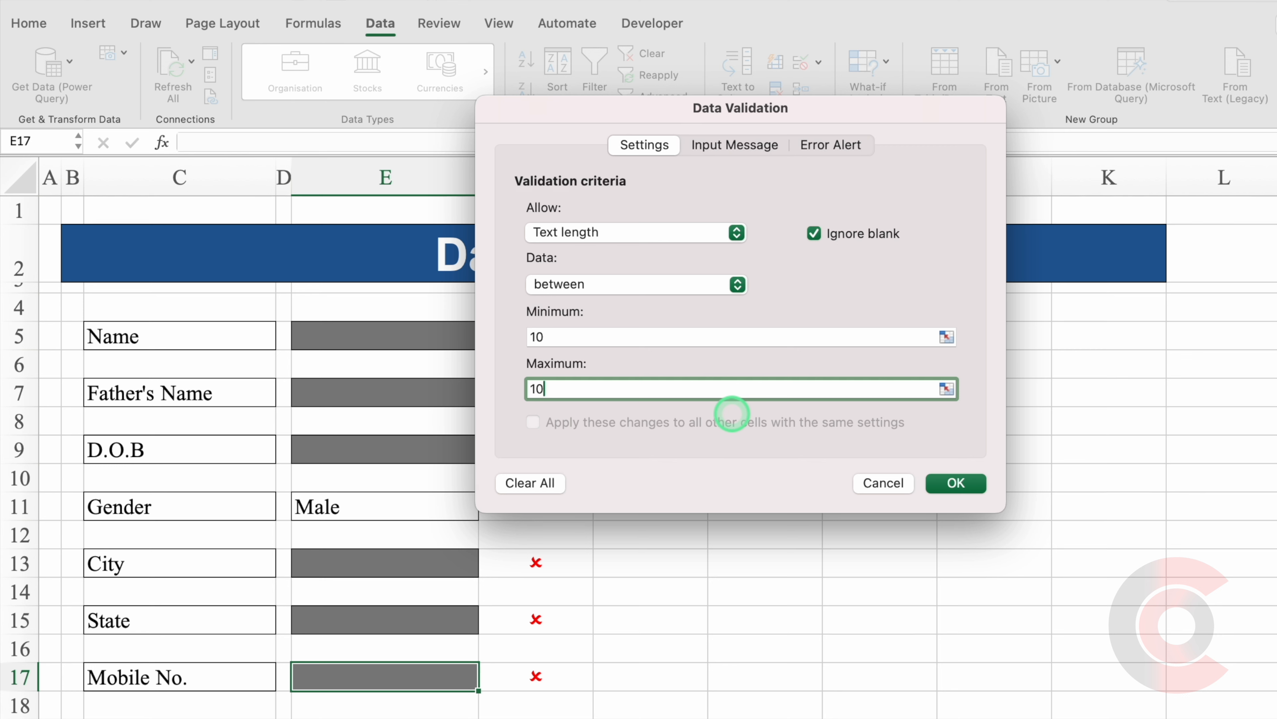
click(954, 484)
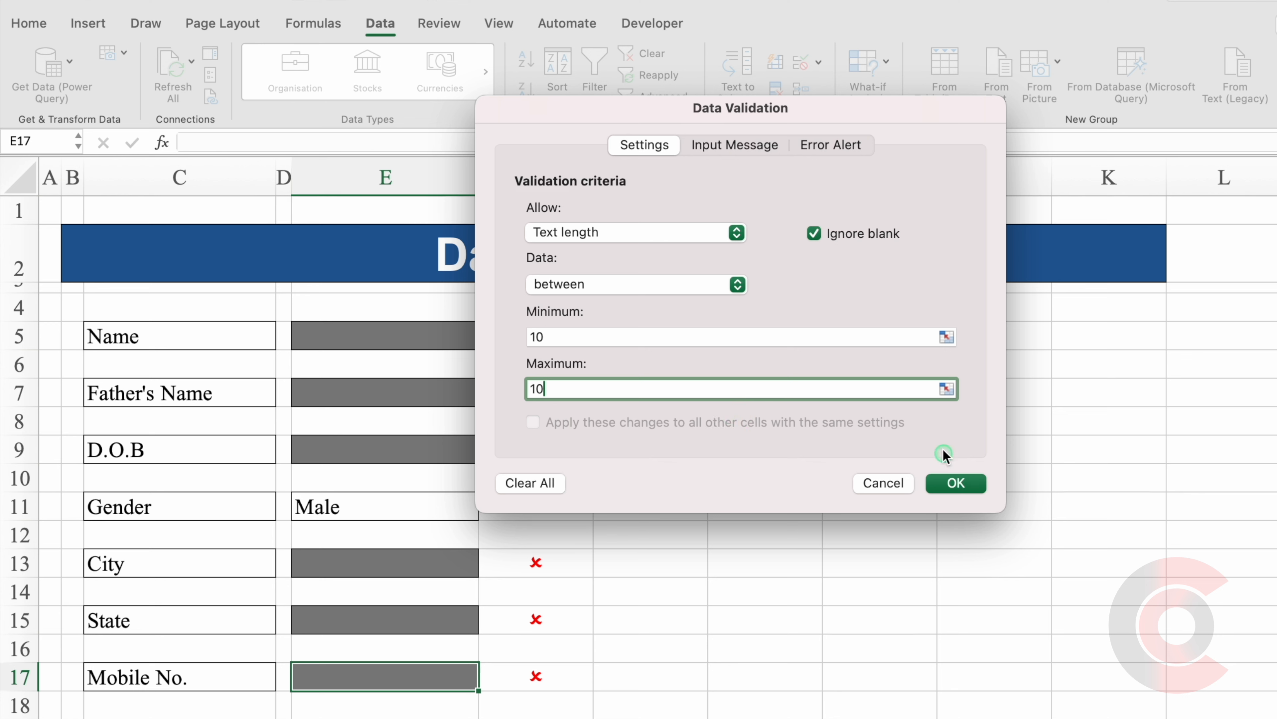
Add a Stop error alert titled 'Wrong Number' with message 'Please Check Your Number'.
click(828, 151)
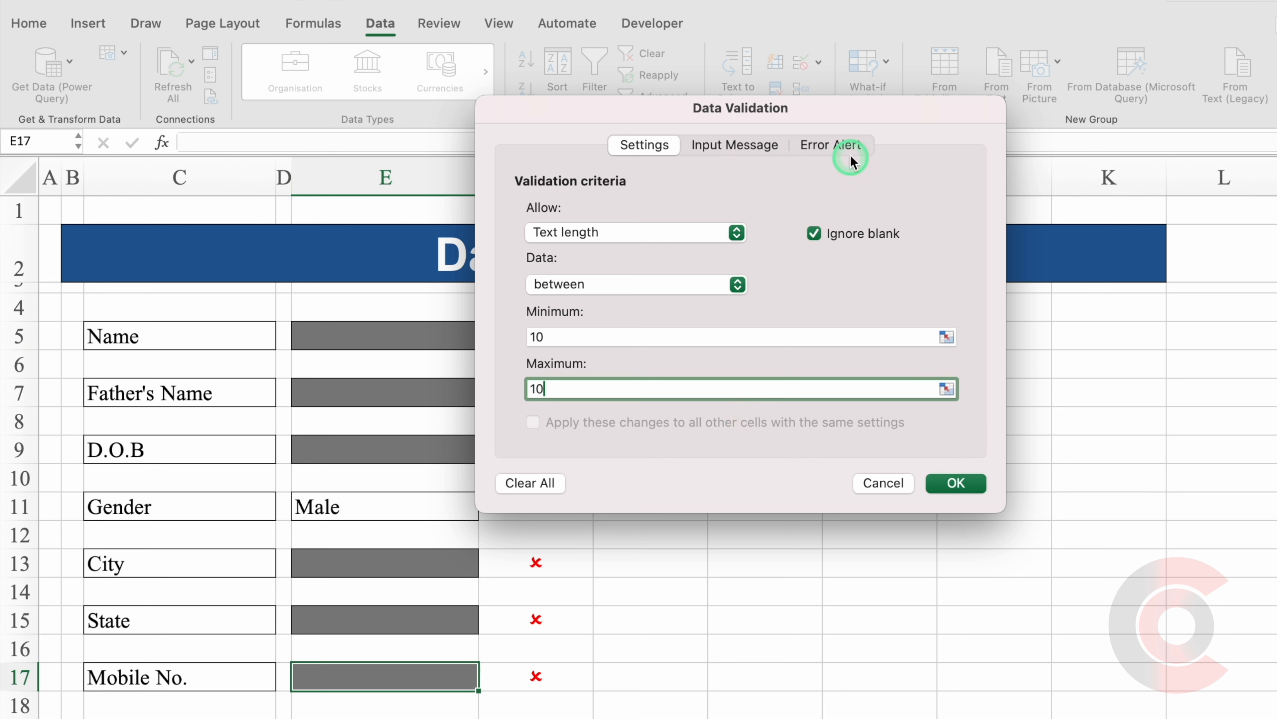
click(826, 148)
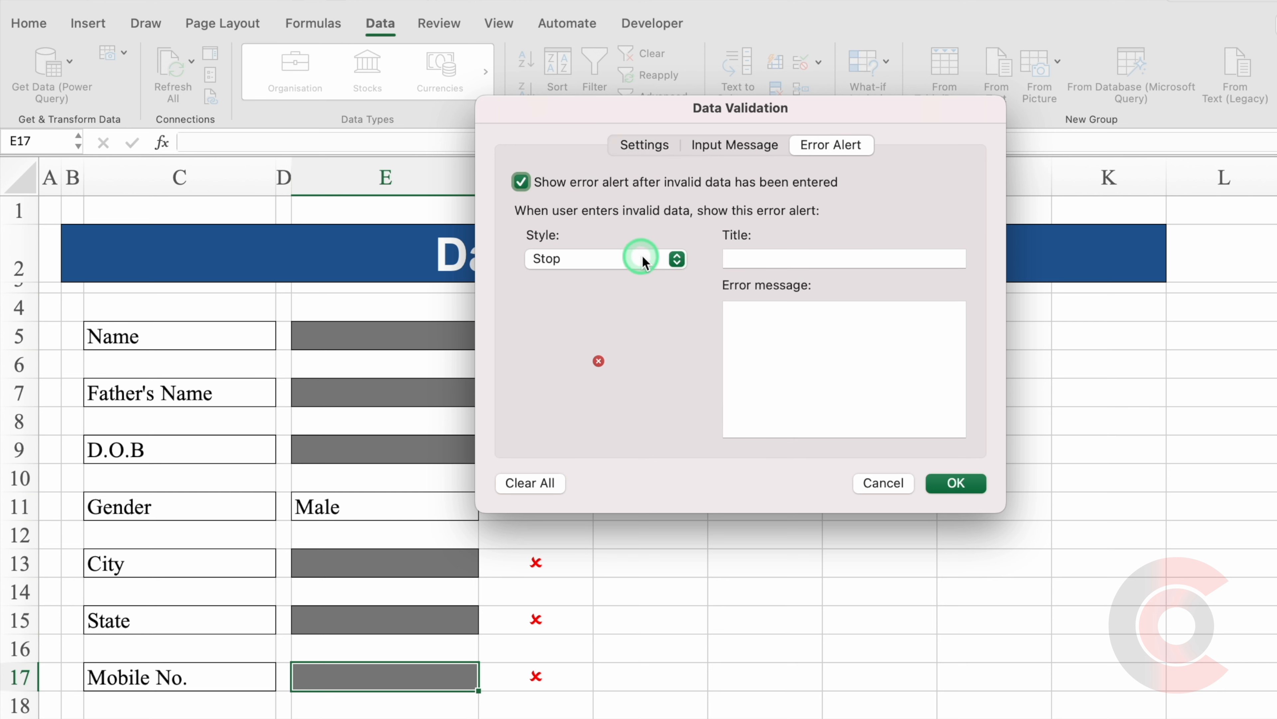
click(767, 258)
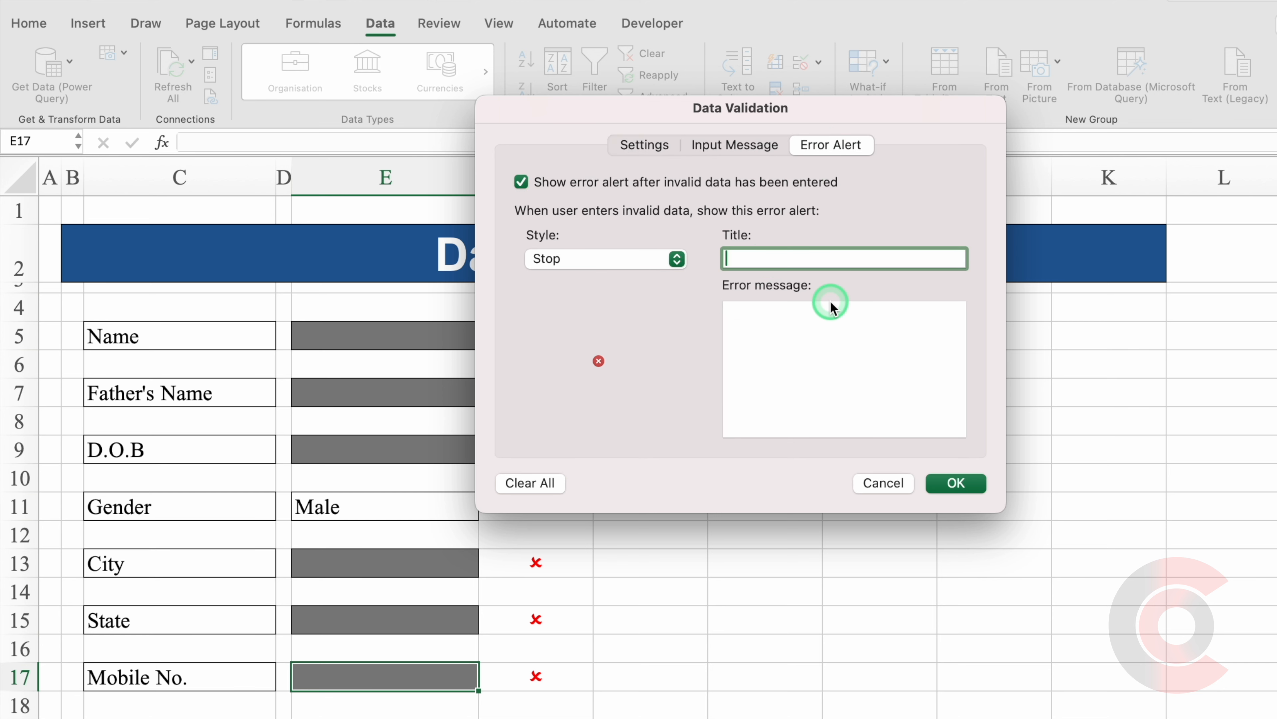
text(Wrong Number)
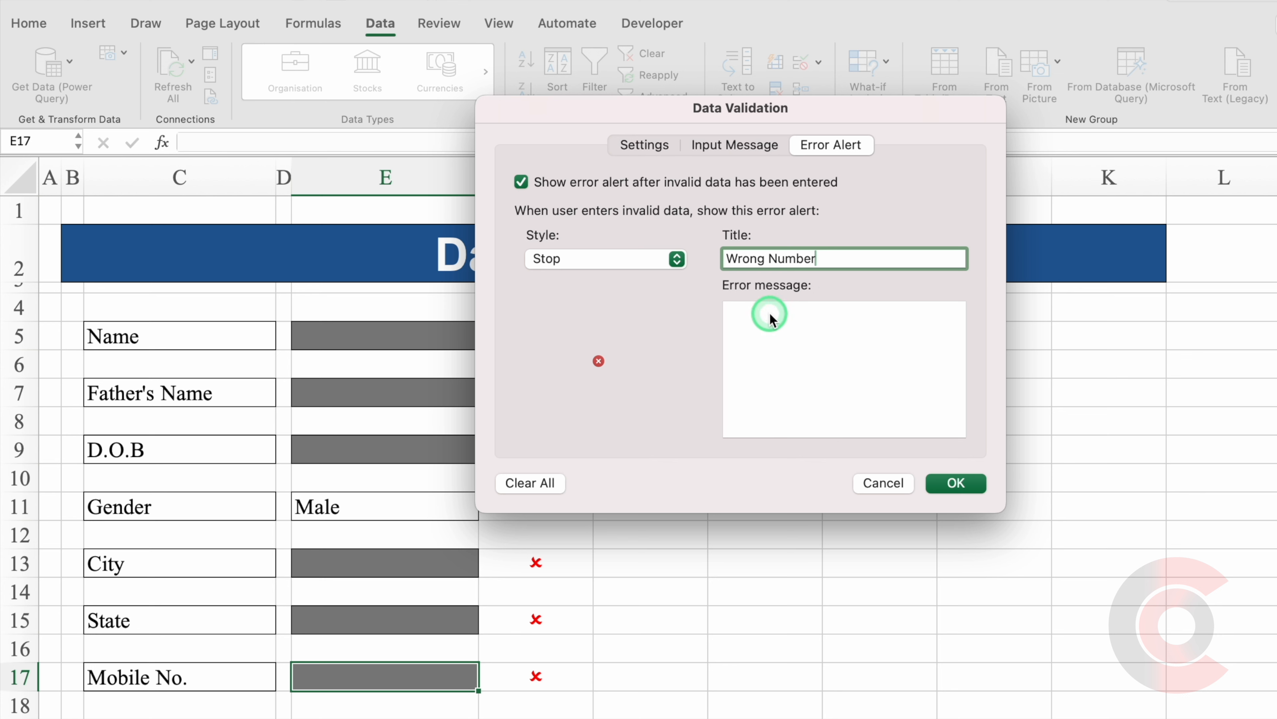
click(885, 345)
text(Pl)
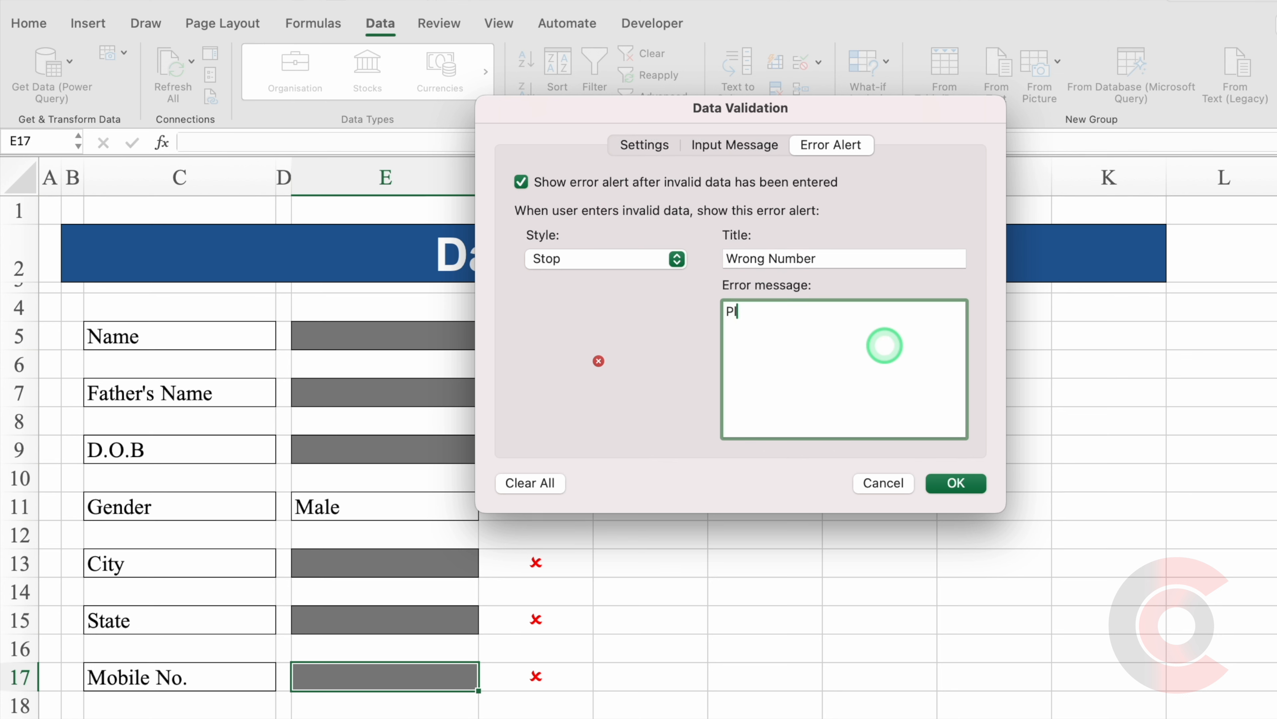
text(ease Check Your Number)
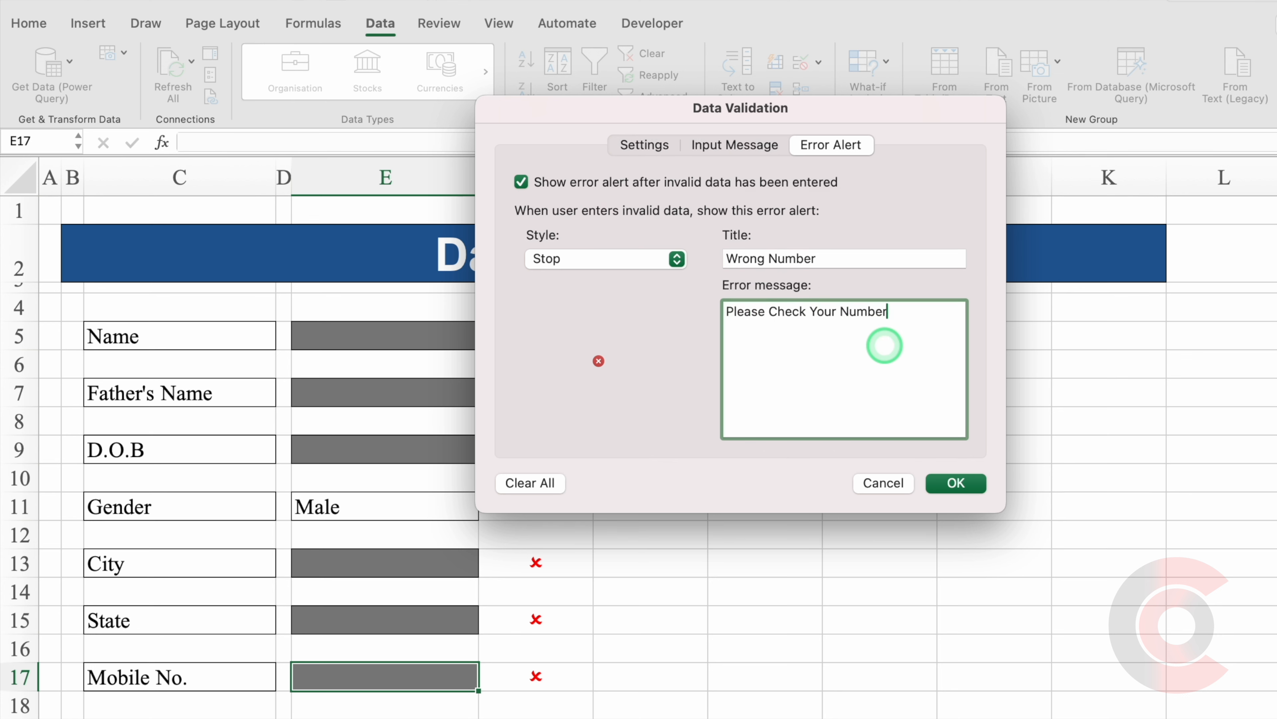
click(956, 482)
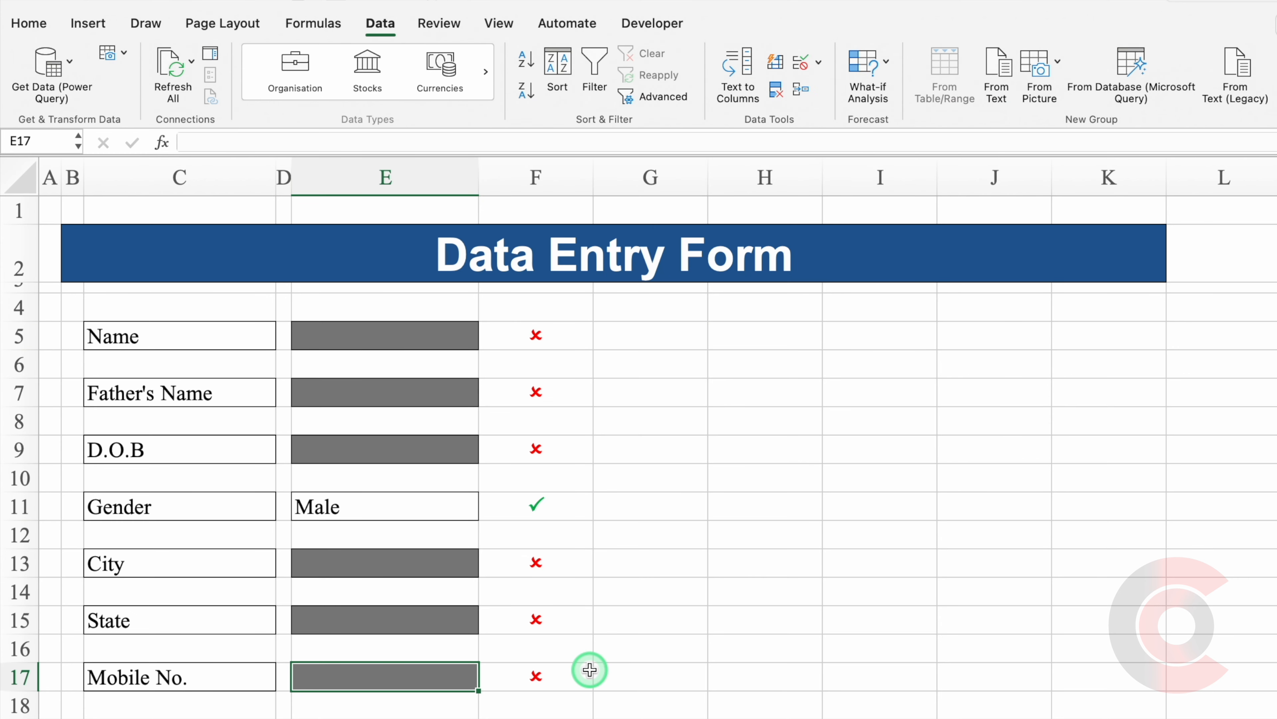
text(123456789)
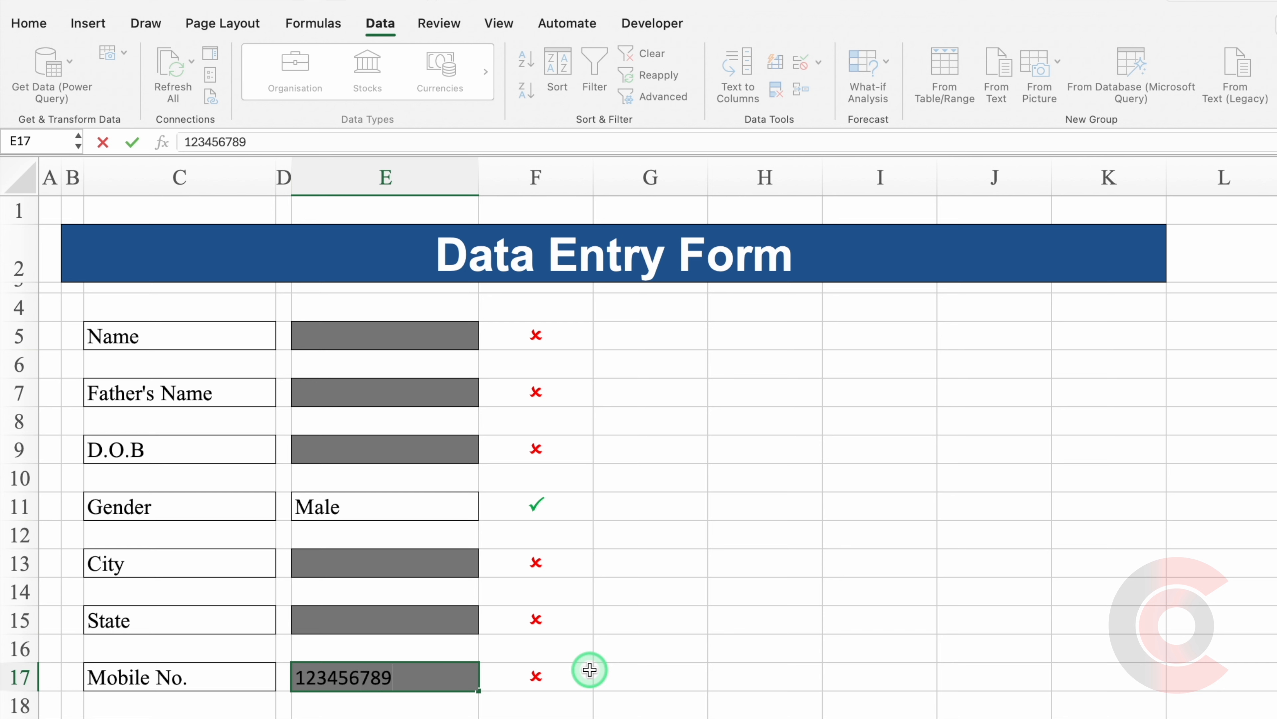
click(589, 669)
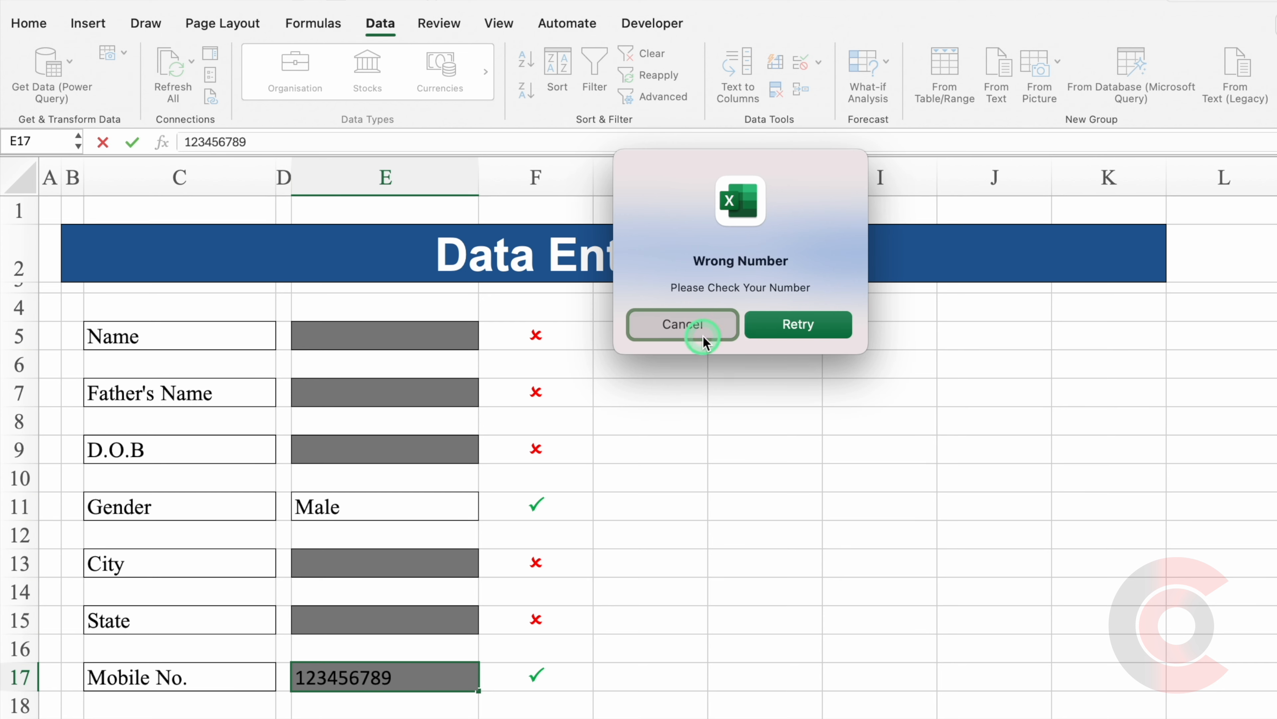
click(690, 327)
click(402, 665)
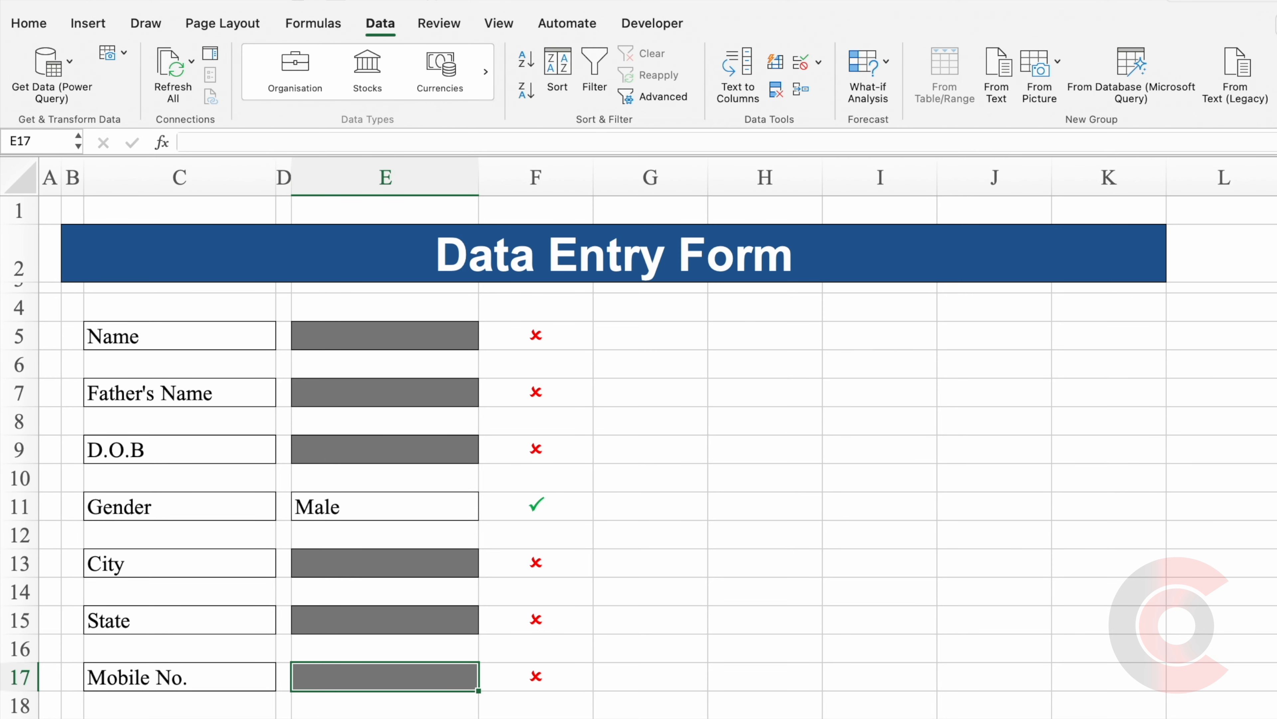
text(1234567890)
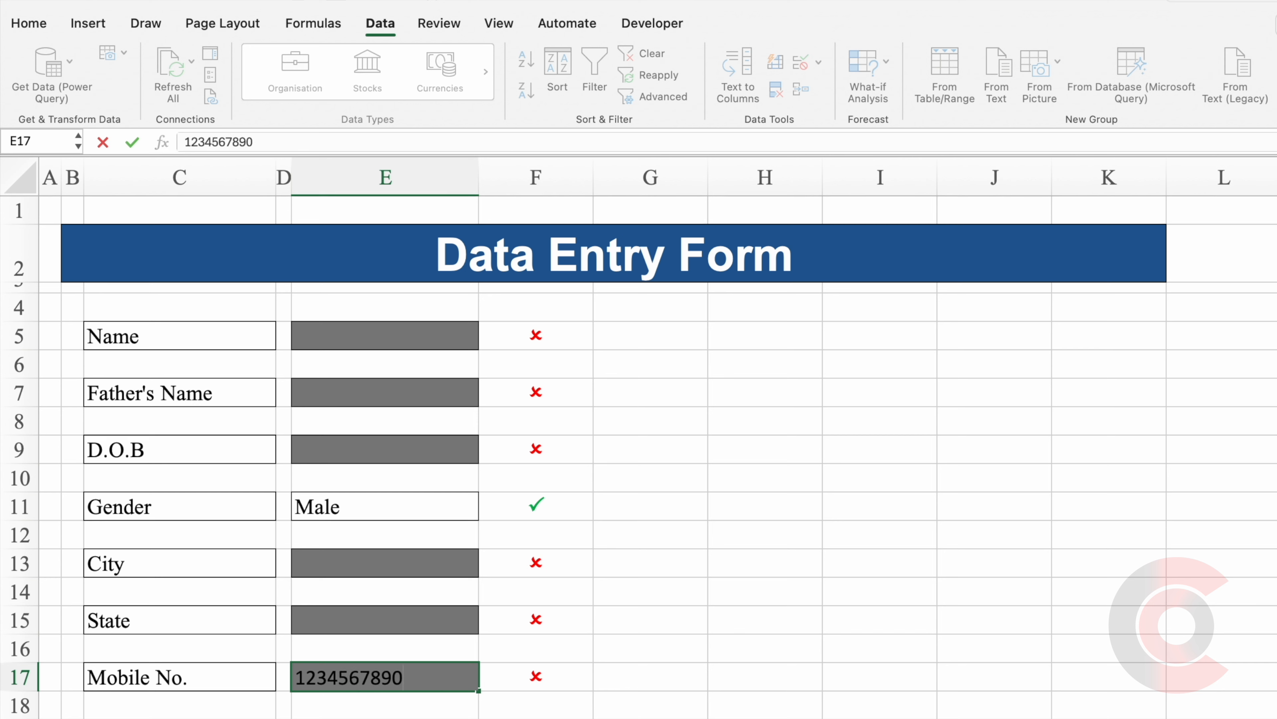
key(Return)
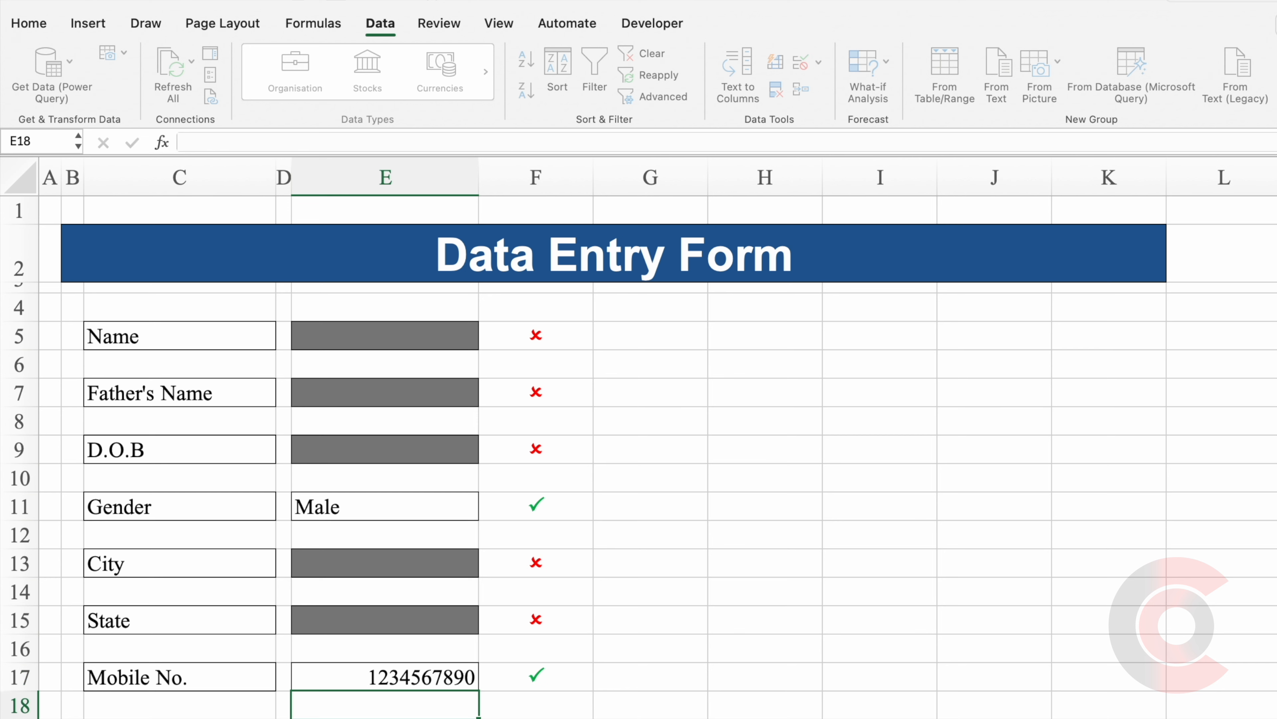
click(409, 707)
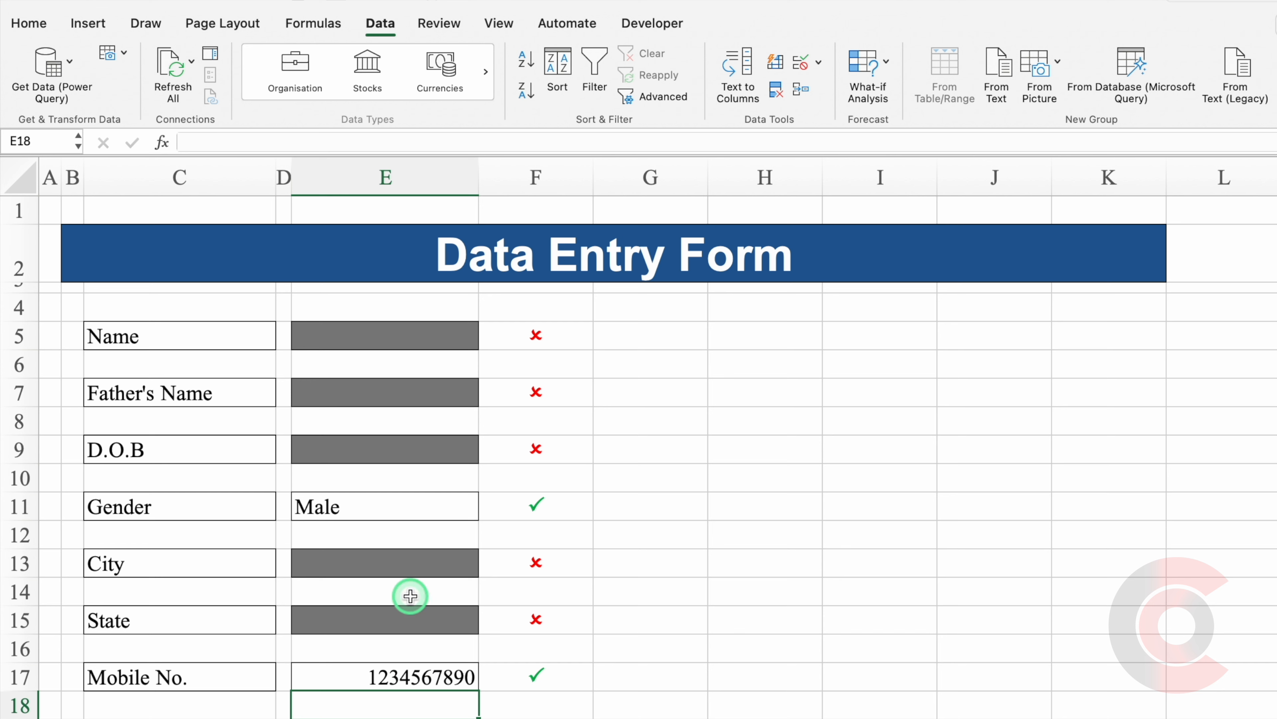
drag(400, 332, 397, 674)
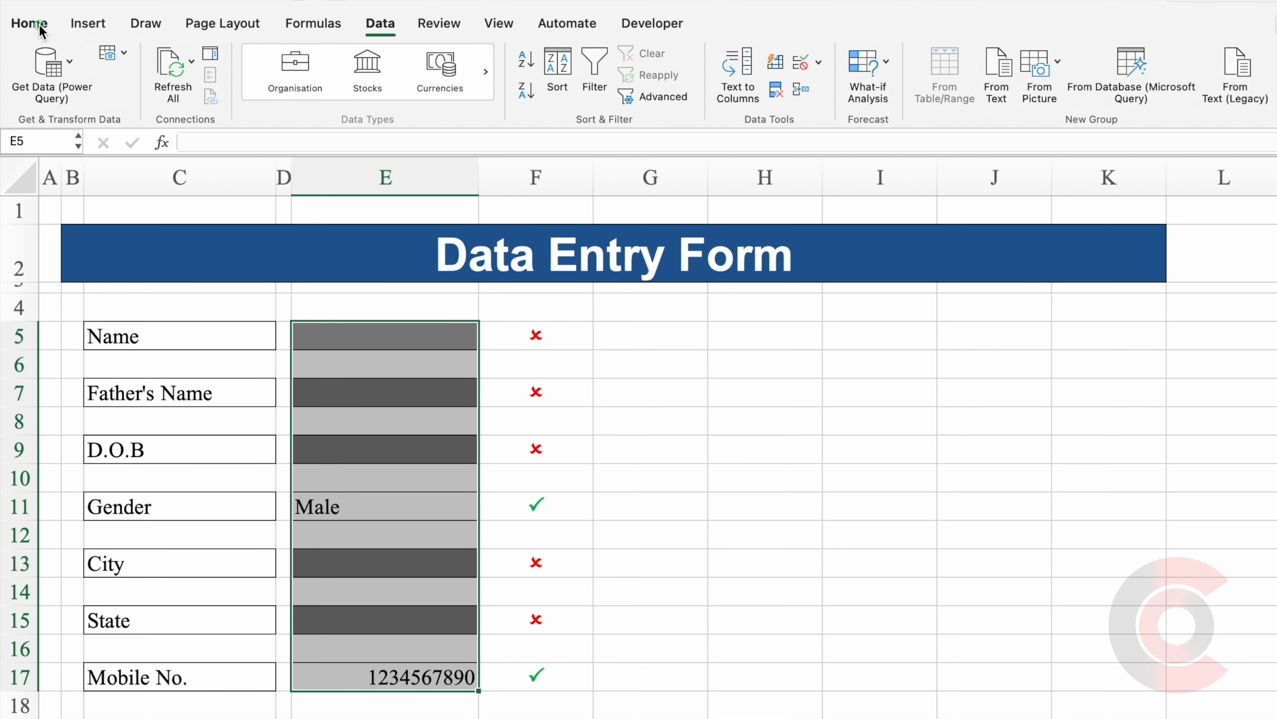
Left-align the entry cells E5:E17.
click(29, 23)
click(352, 63)
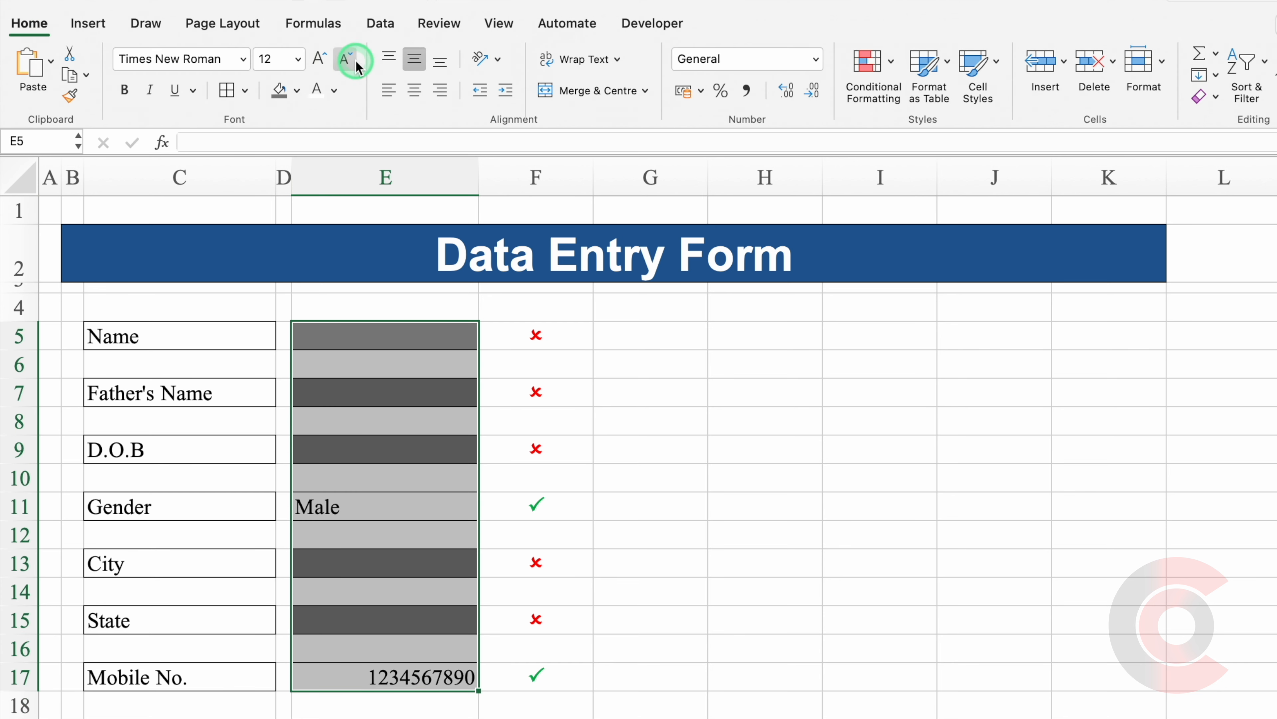
click(387, 90)
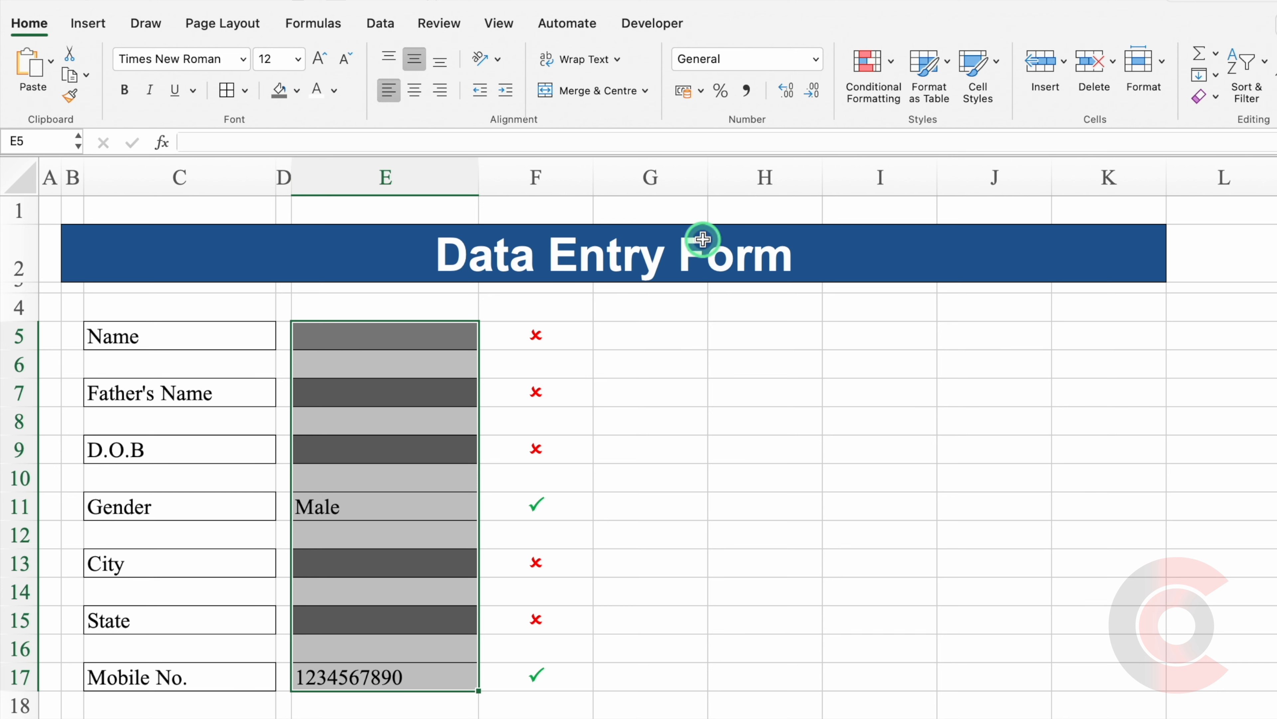
Narrow column G and widen columns C and H together.
drag(705, 175, 610, 194)
click(184, 175)
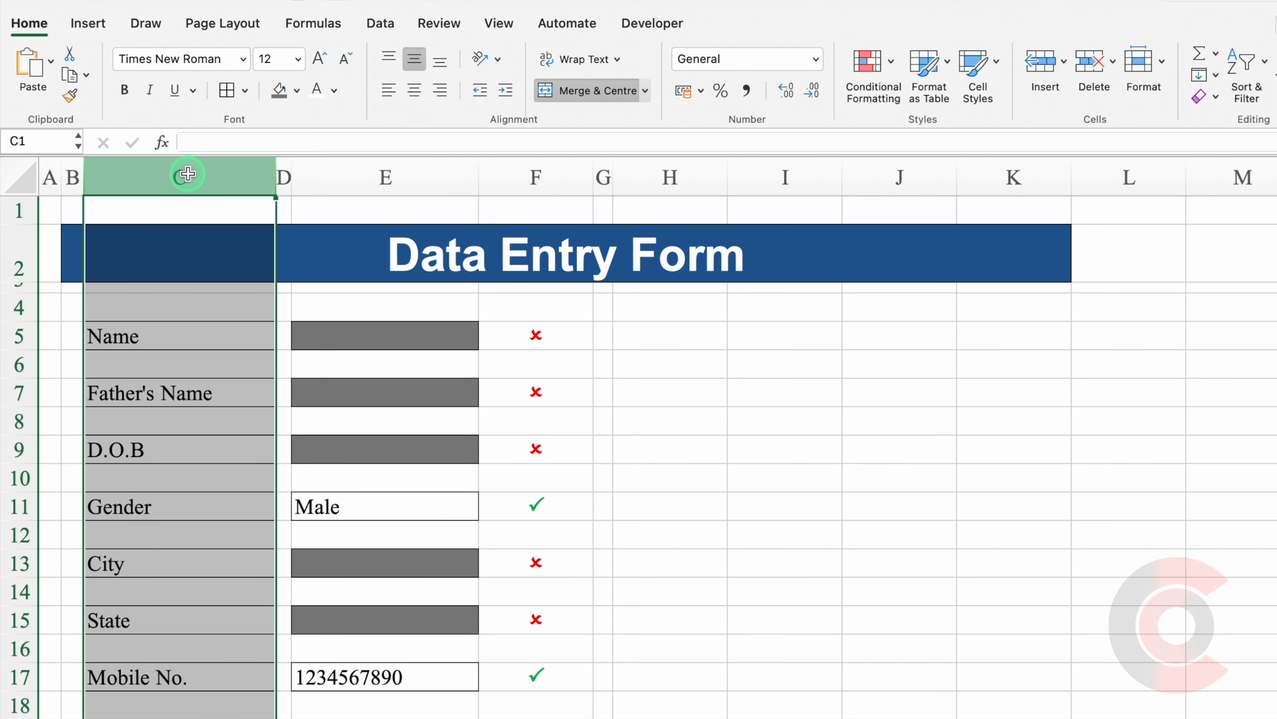
super+click(670, 175)
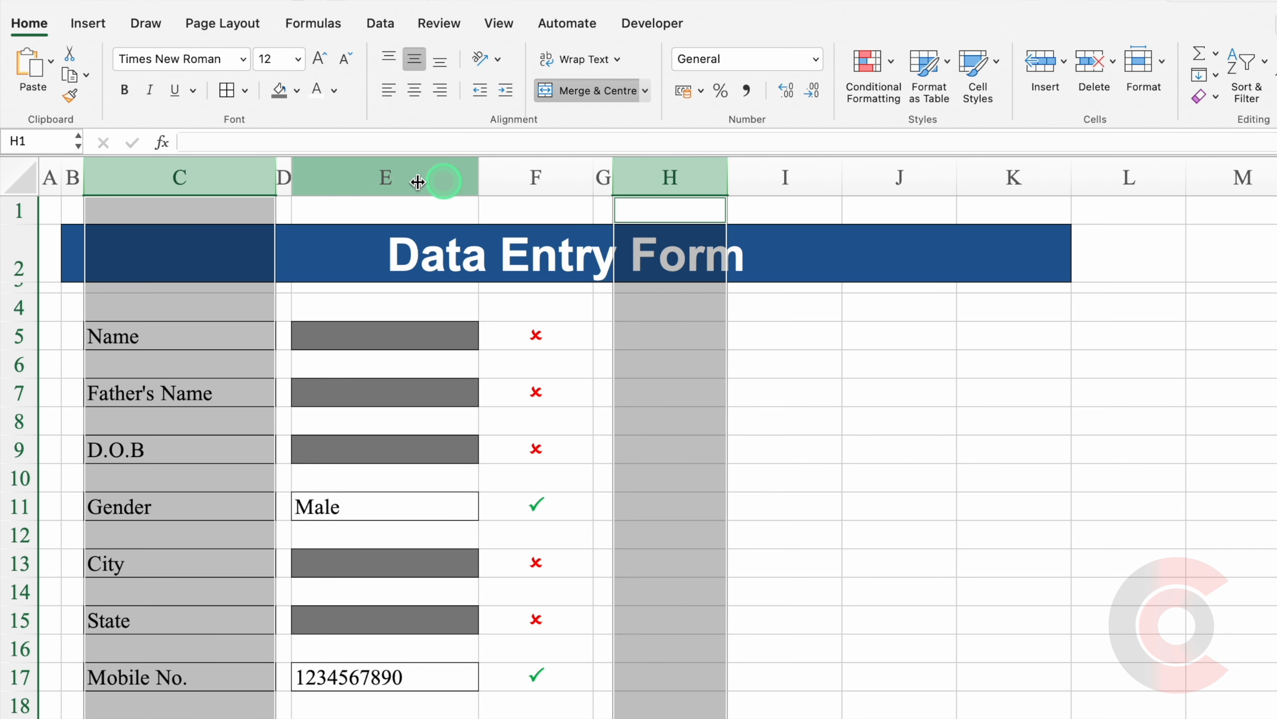
drag(273, 176, 279, 176)
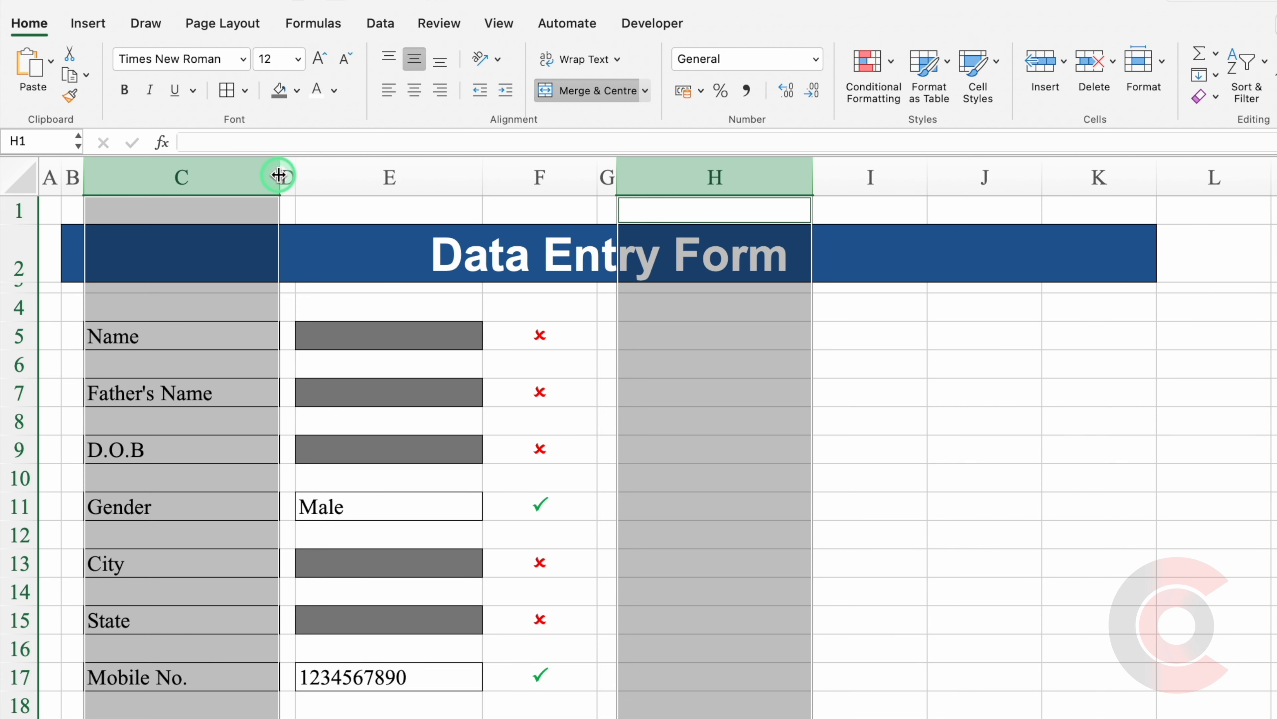
click(729, 337)
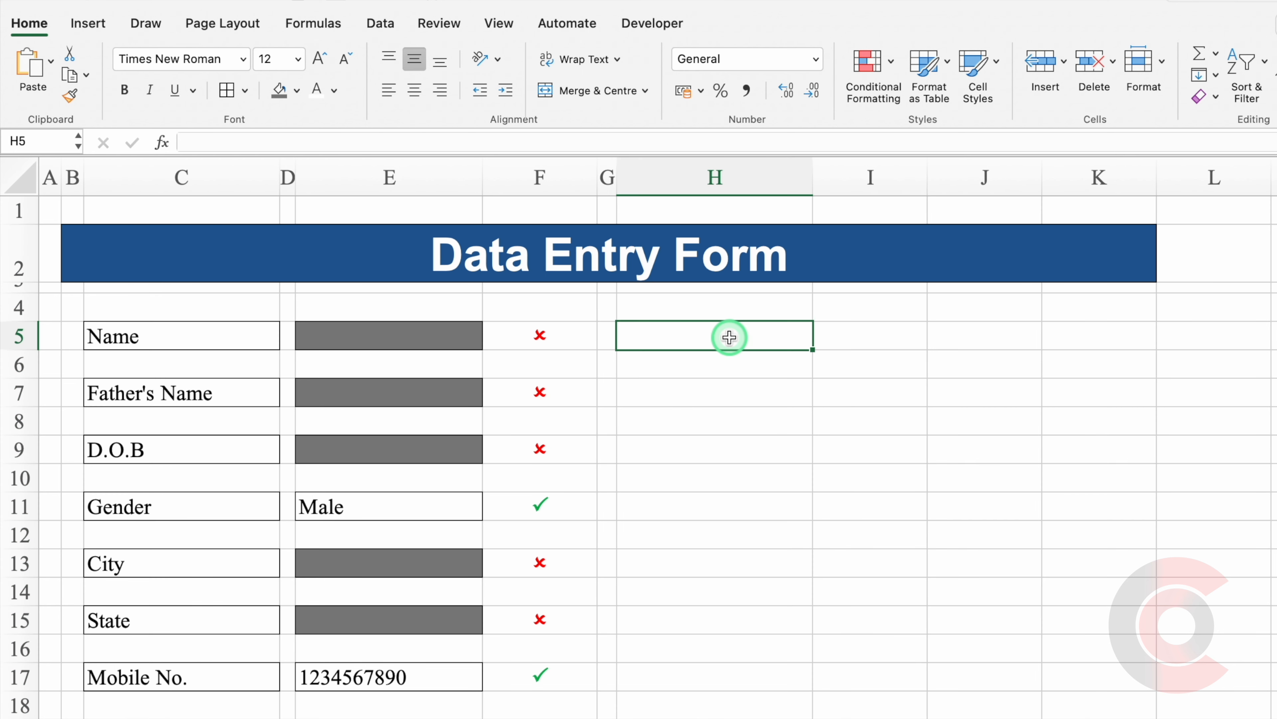
Enter labels Reg. No., Joining Date, Batch No. and Course in column H; narrow column I.
text(Re)
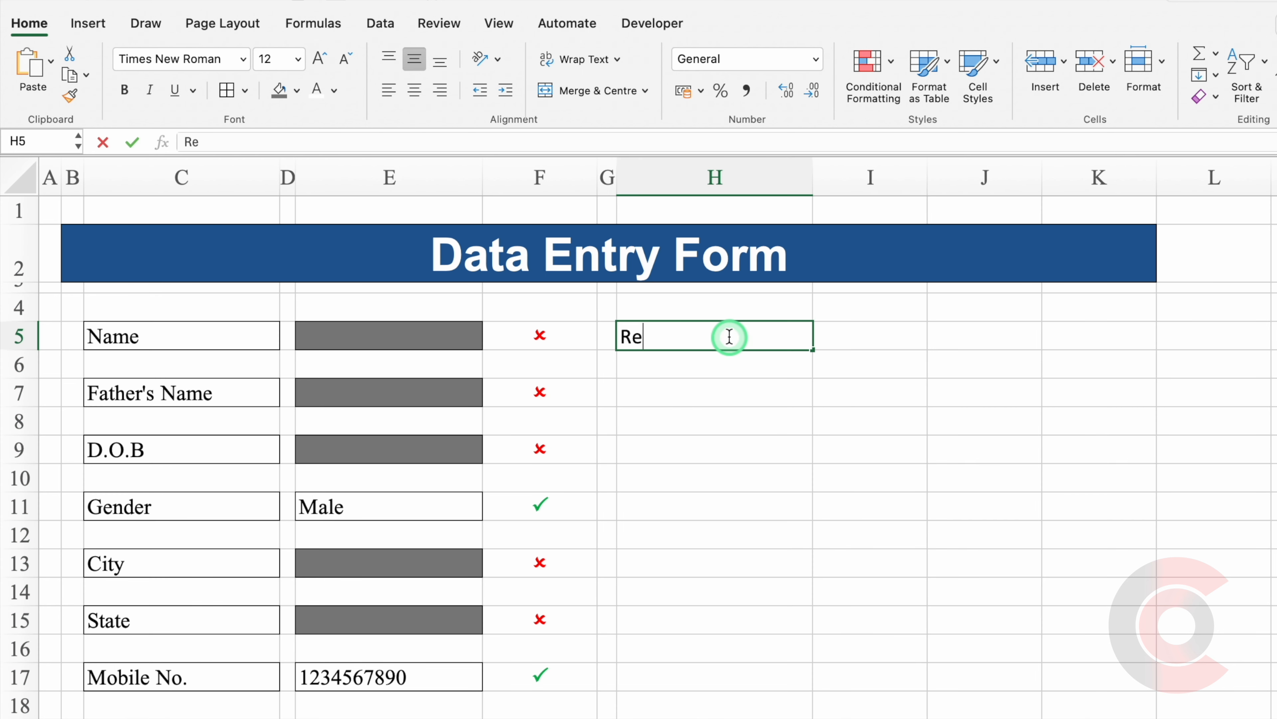
text(g. No.)
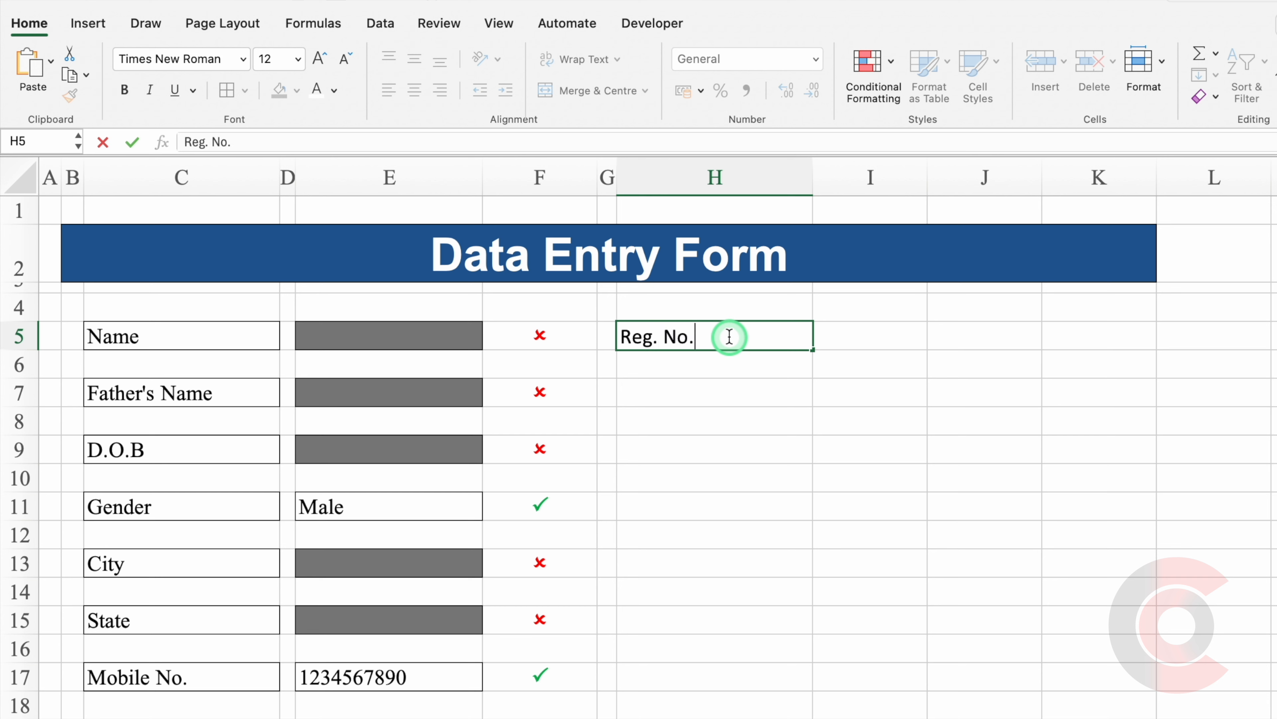
key(Return)
key(Return)
text(Joining Date)
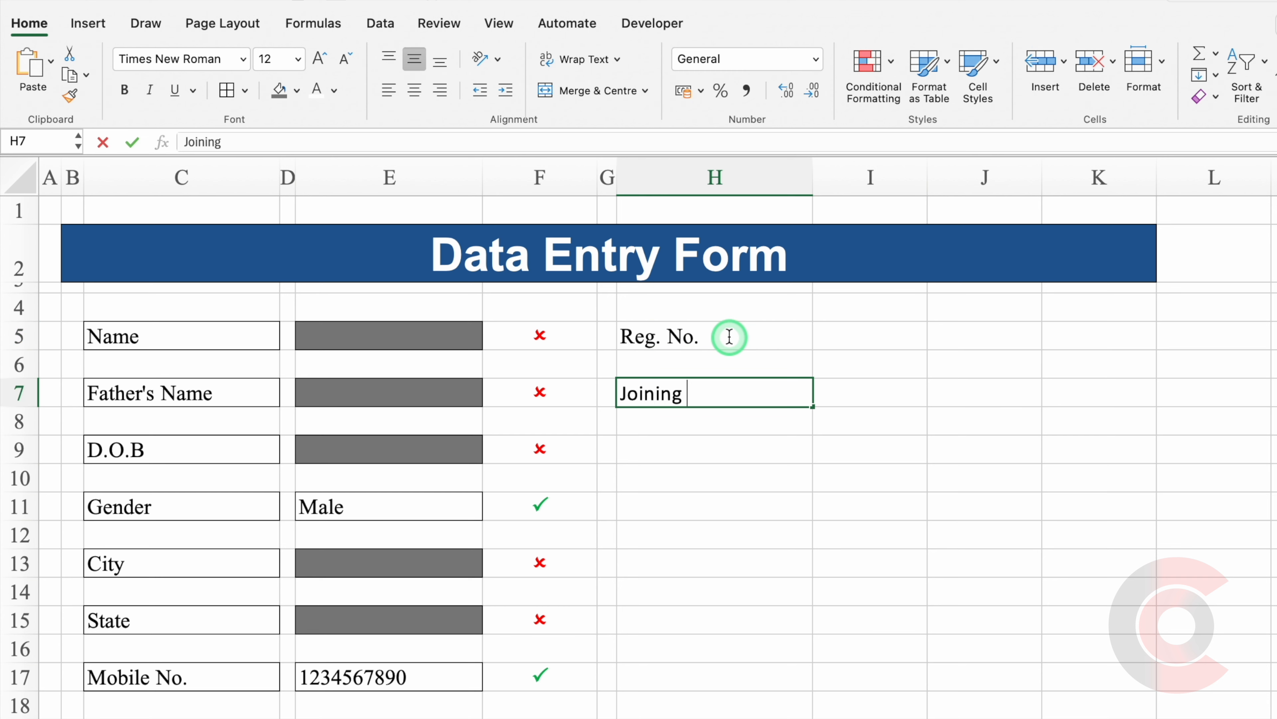
key(Return)
key(Return)
text(Batch No)
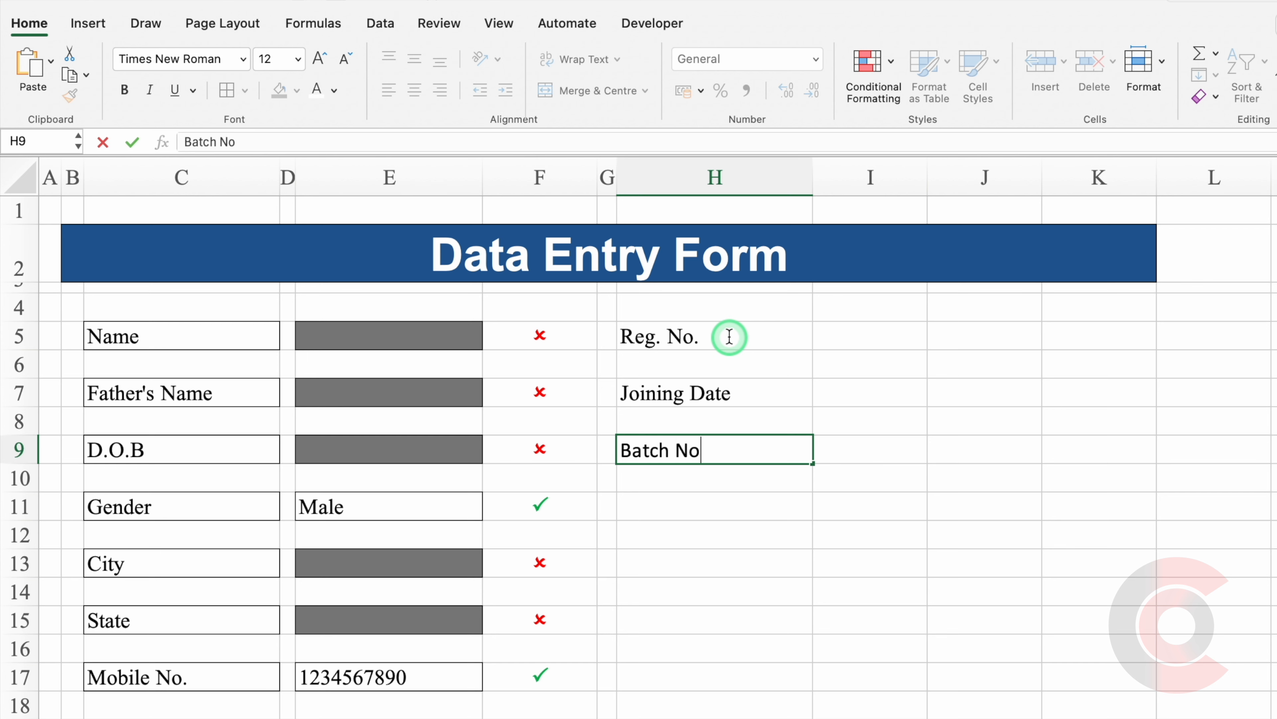
text(.)
key(Return)
key(Return)
text(Course)
click(910, 471)
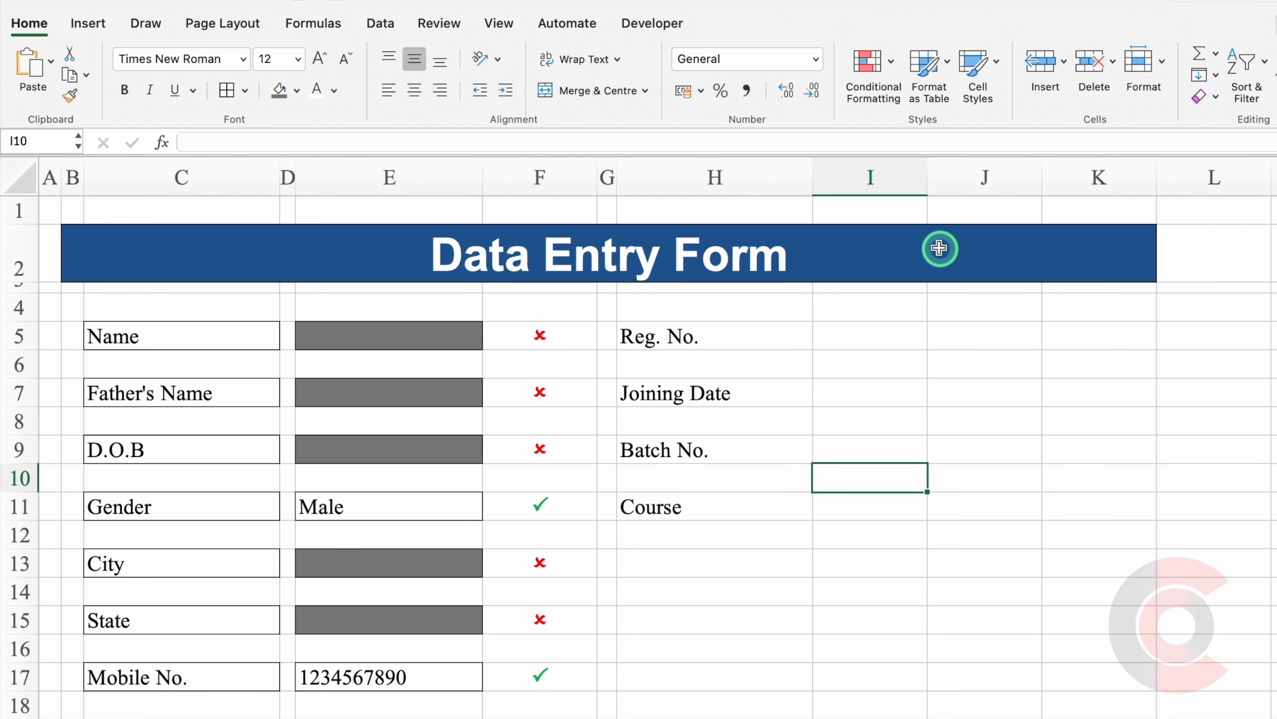
drag(927, 177, 834, 193)
drag(382, 337, 505, 333)
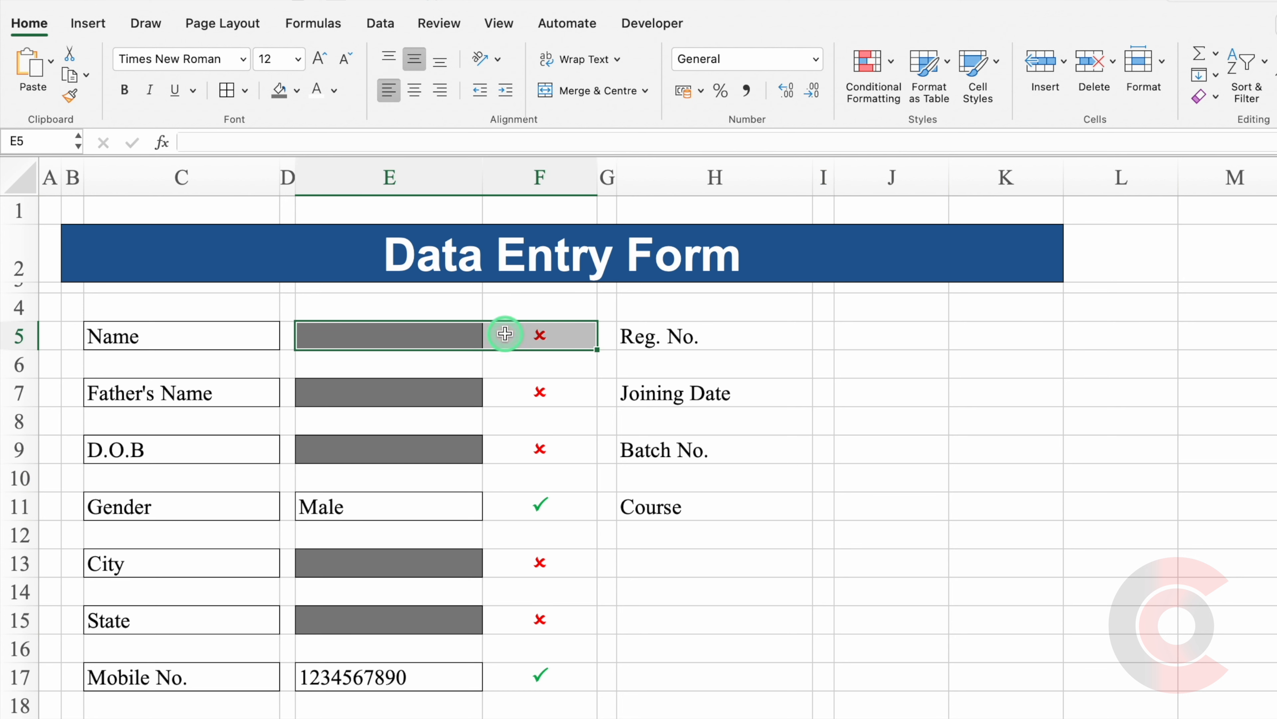
Copy the Name entry box and status mark into J5, J7, J9 and J11.
key(super+c)
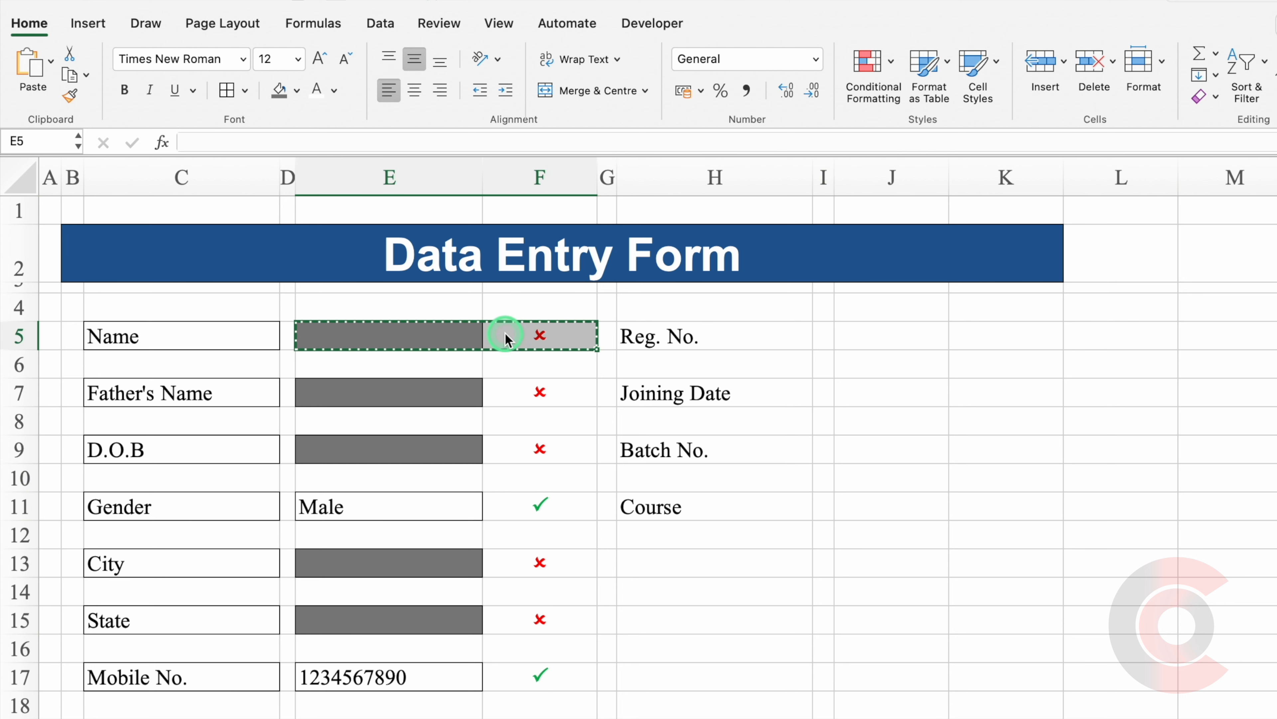
click(893, 334)
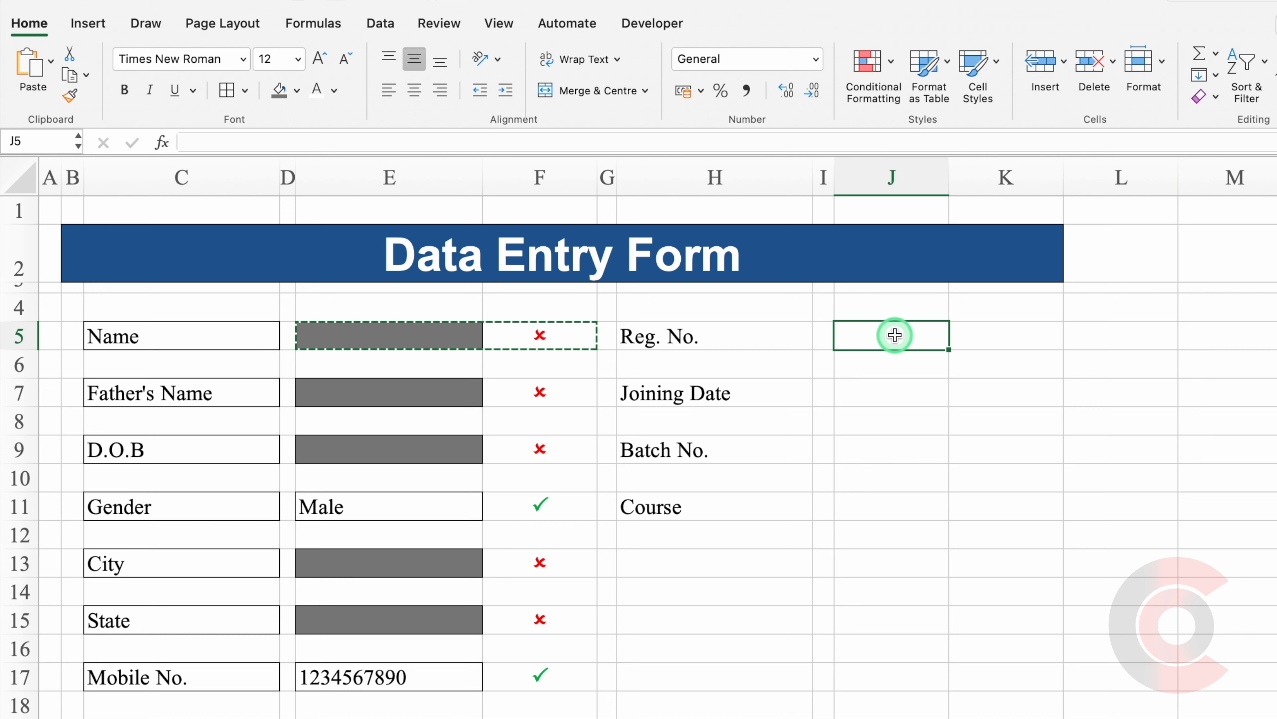
key(super+v)
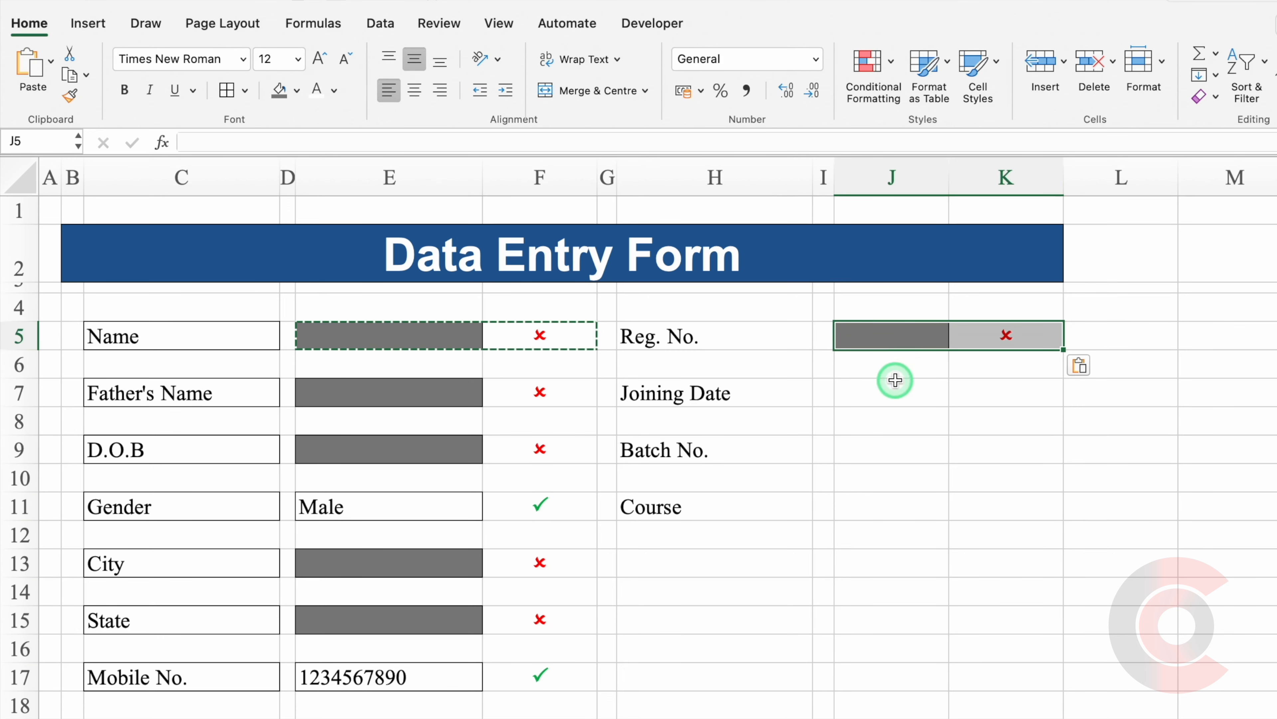
click(897, 392)
key(super+v)
click(901, 444)
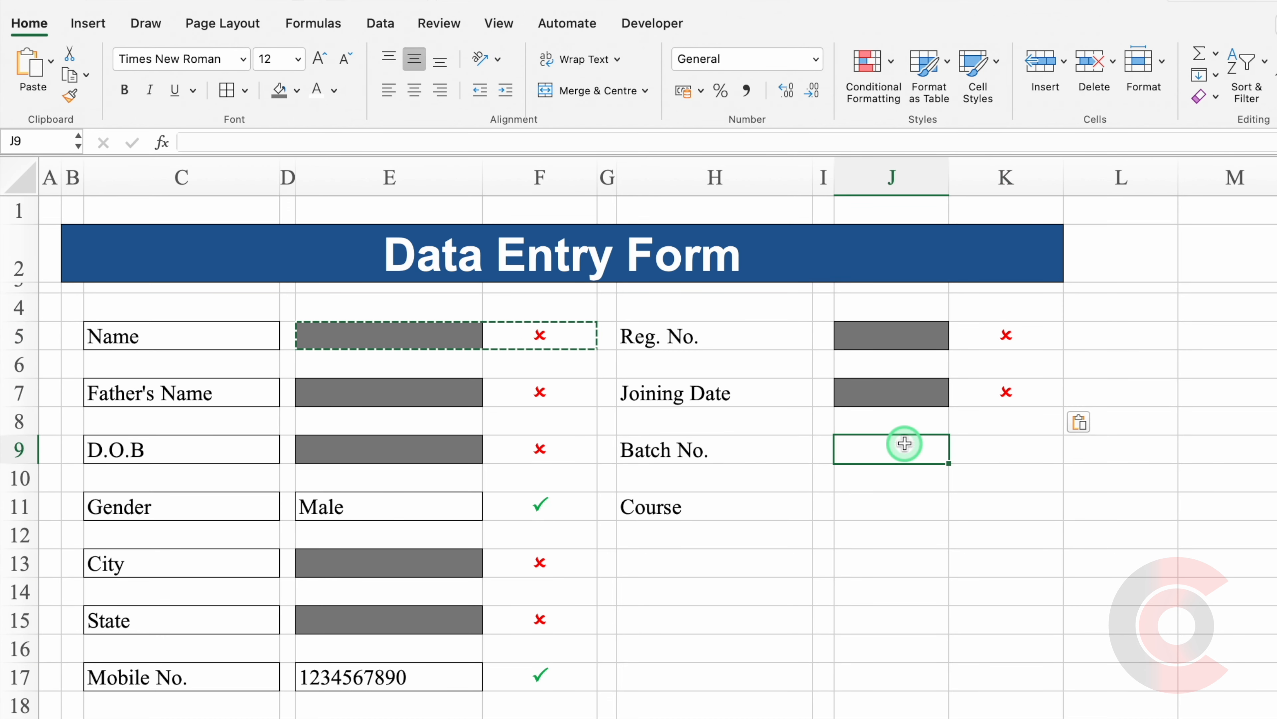
key(super+v)
click(907, 504)
key(super+v)
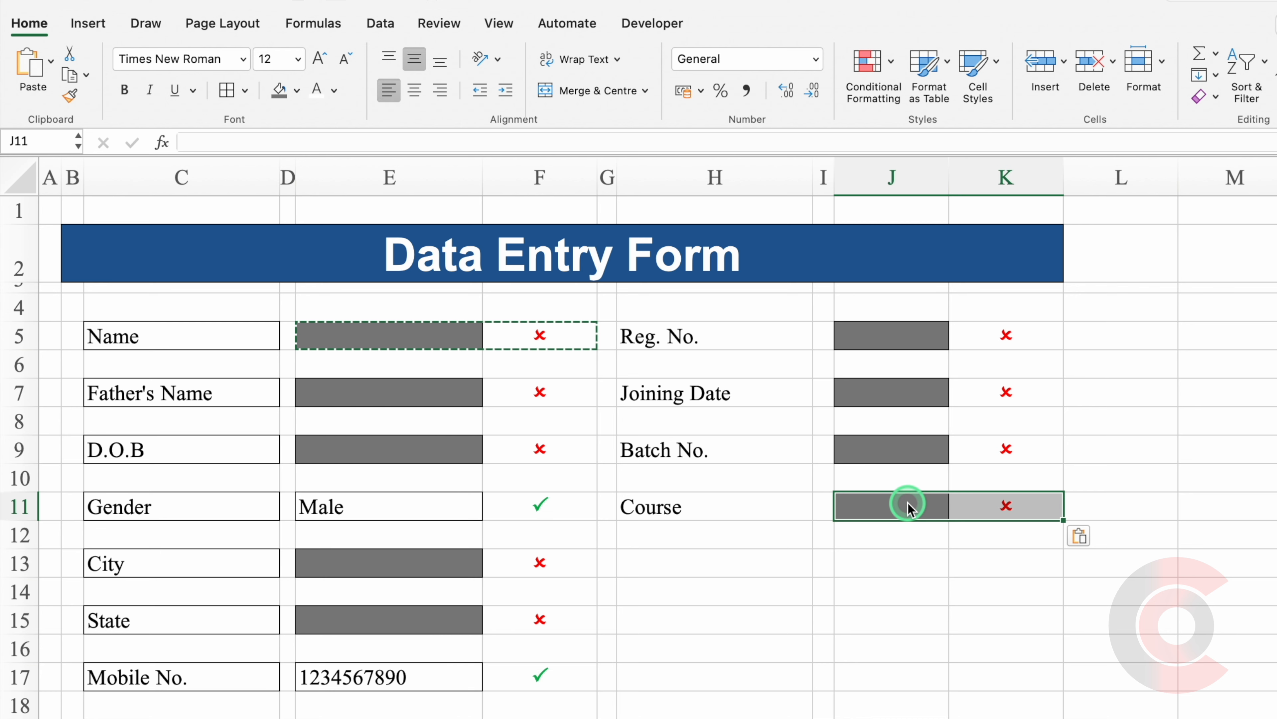
key(Escape)
click(388, 175)
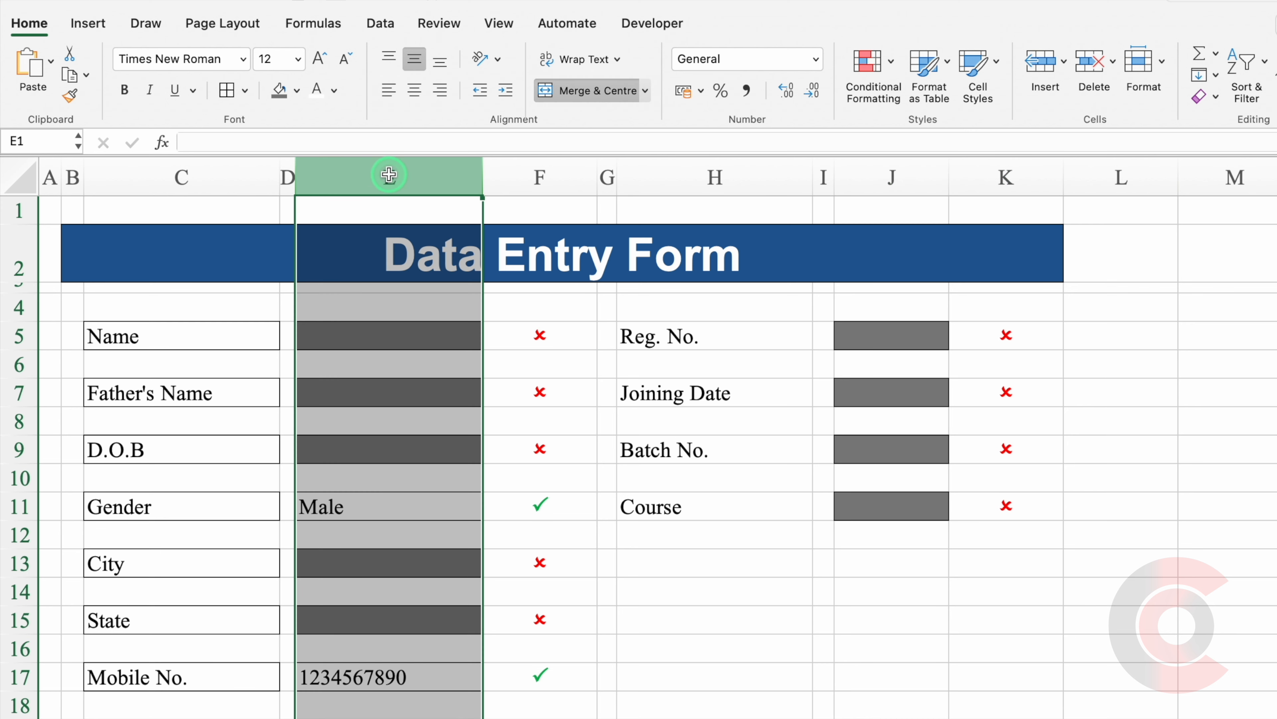
Widen entry columns E and J equally and narrow status columns F and K equally.
super+click(850, 175)
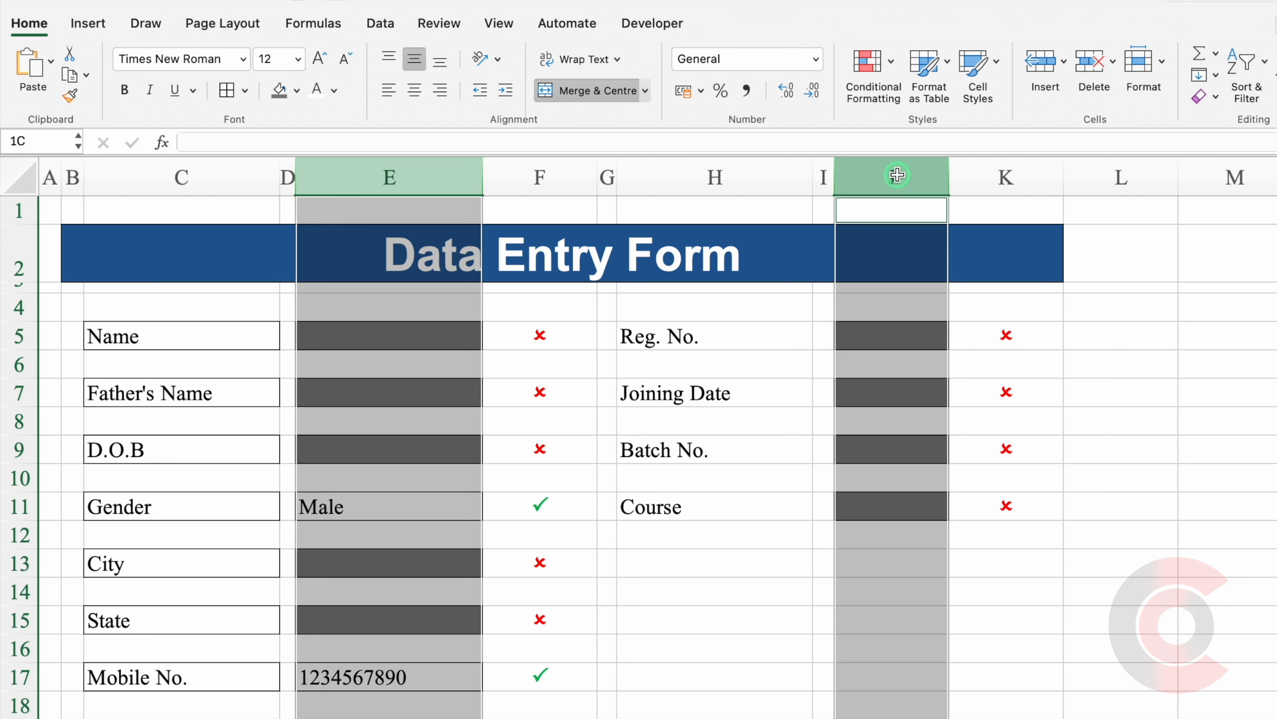
drag(479, 182, 482, 181)
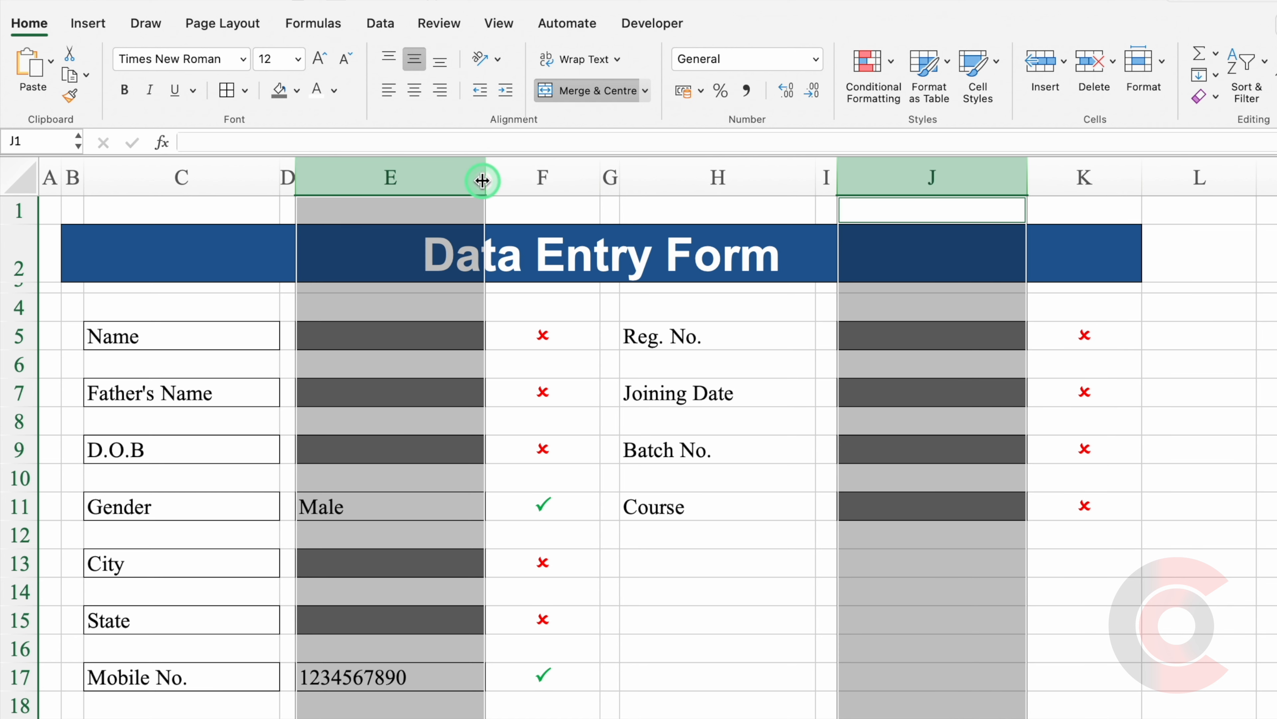
click(549, 182)
super+click(1069, 177)
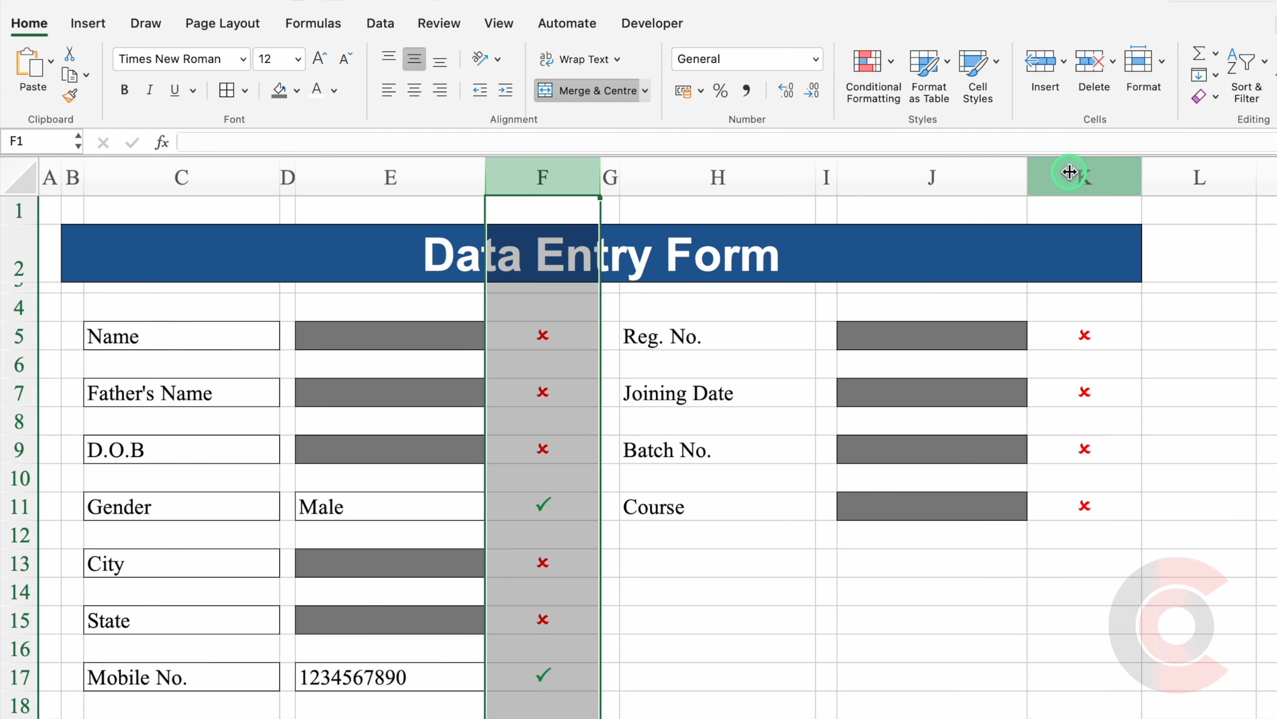
drag(1139, 169, 1122, 169)
click(1198, 395)
Remove the borders from the field labels in C5:C17.
drag(220, 337, 231, 677)
click(246, 91)
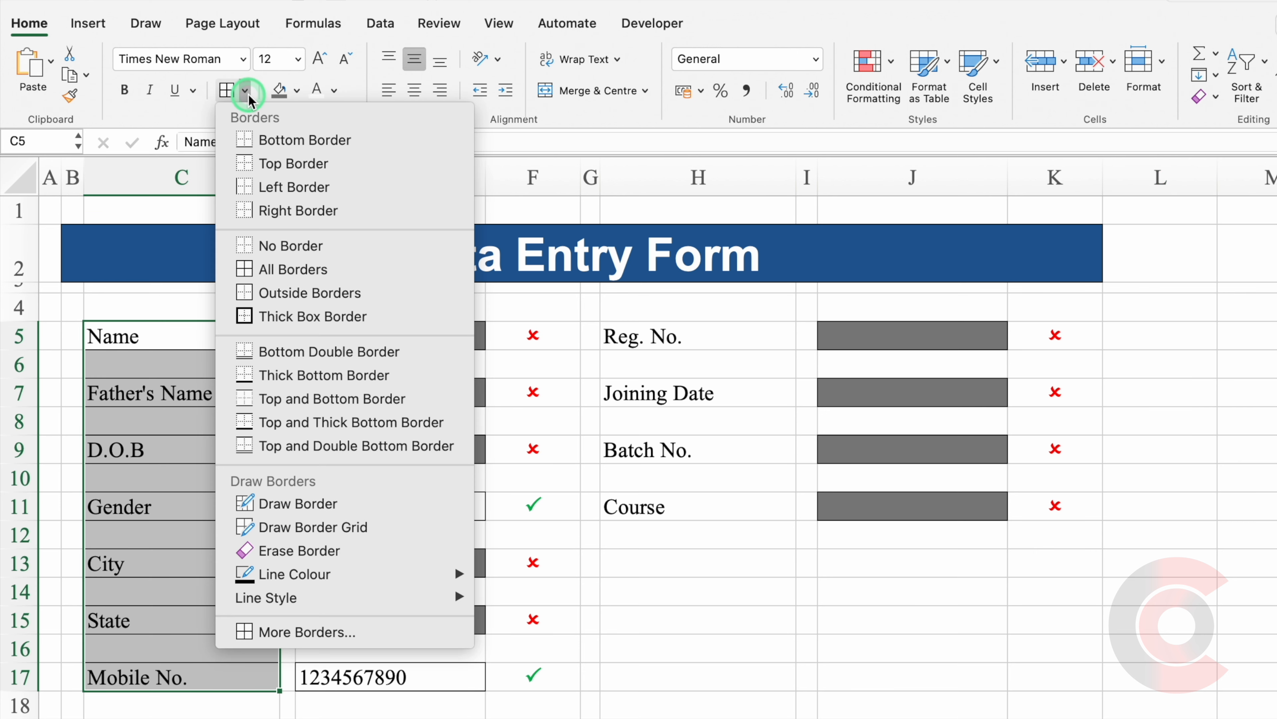
click(300, 250)
click(807, 676)
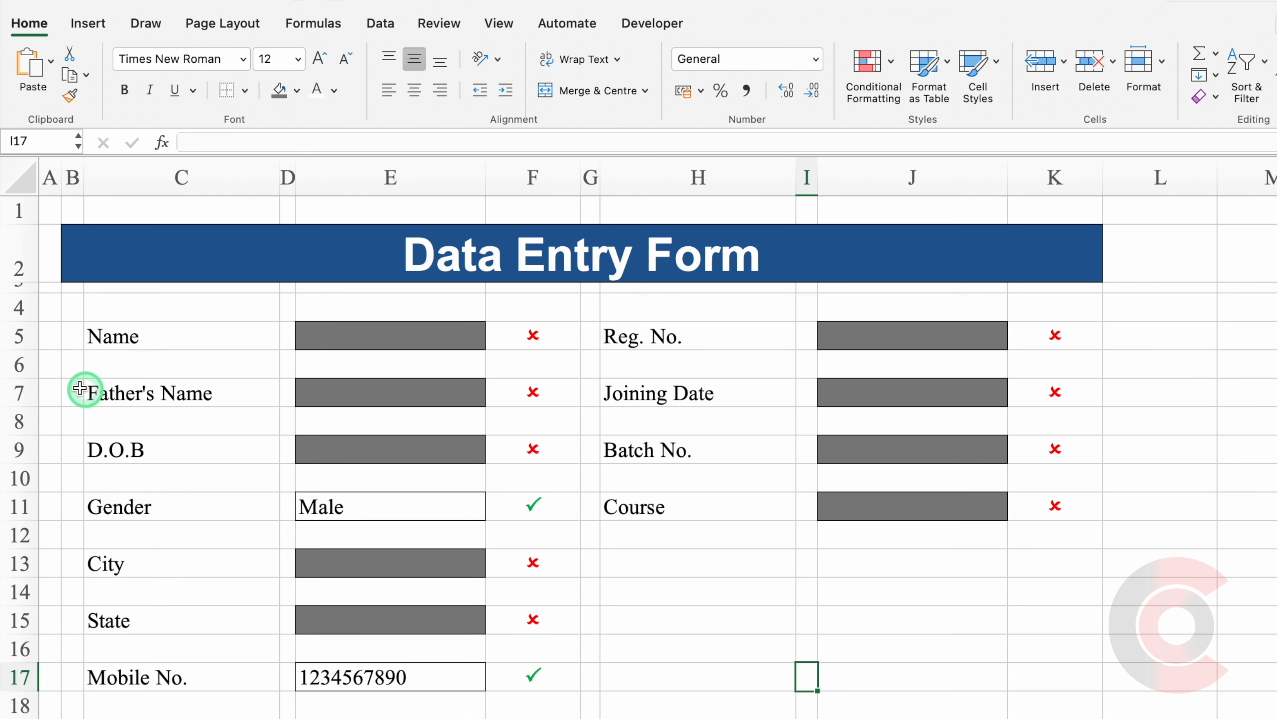
click(19, 361)
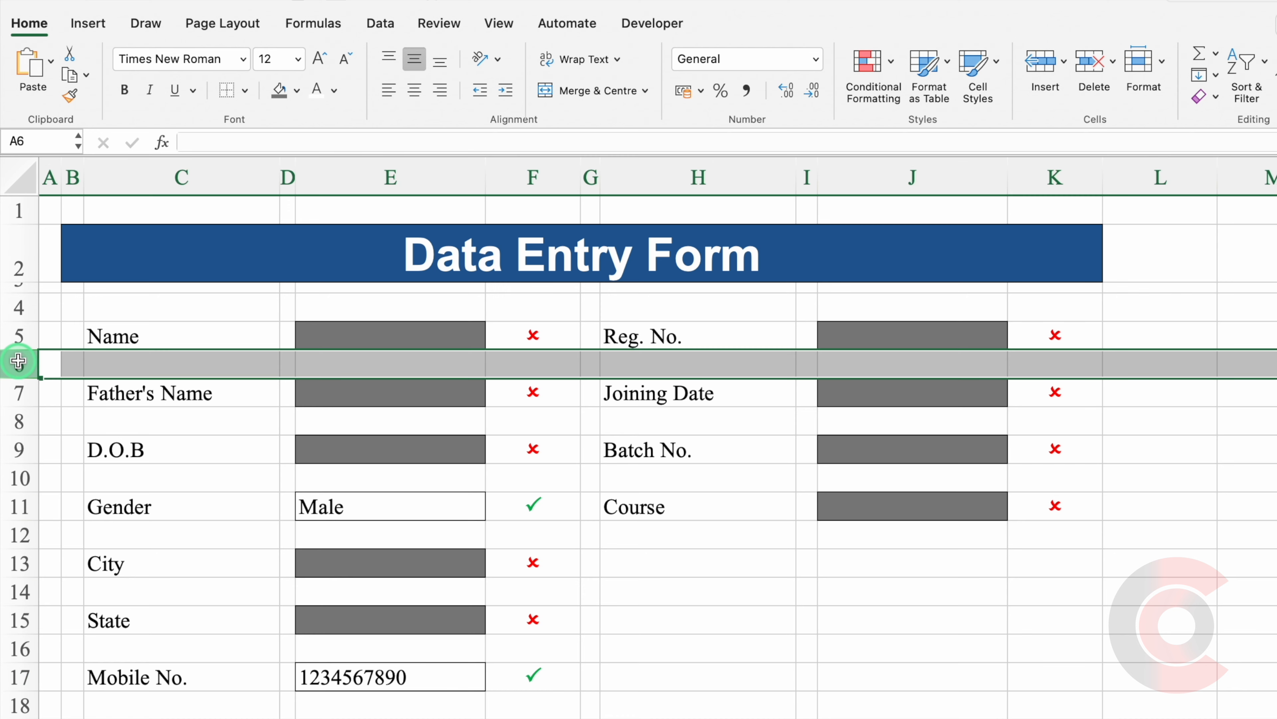
Shrink spacer rows 6, 8, 10, 12, 14 and 16 to 6 pixels high.
super+click(19, 419)
super+click(21, 479)
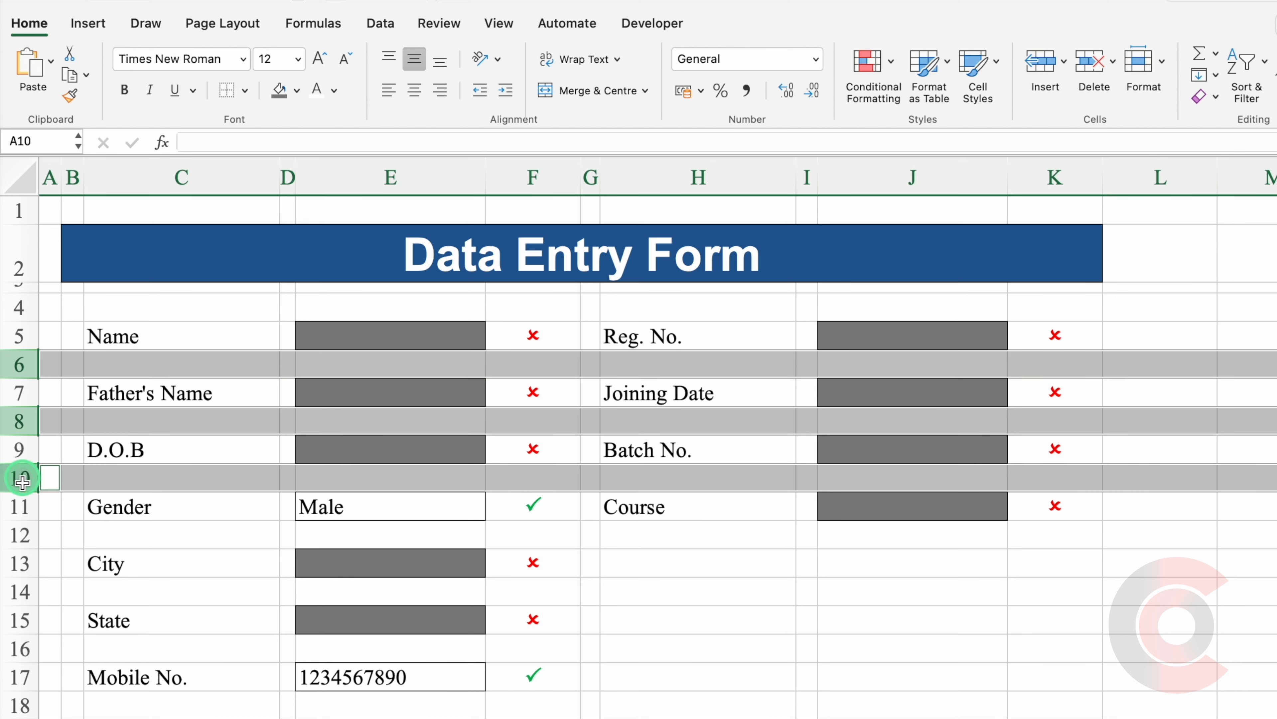
super+click(19, 535)
super+click(18, 591)
super+click(20, 649)
drag(20, 550, 18, 534)
click(159, 307)
click(171, 621)
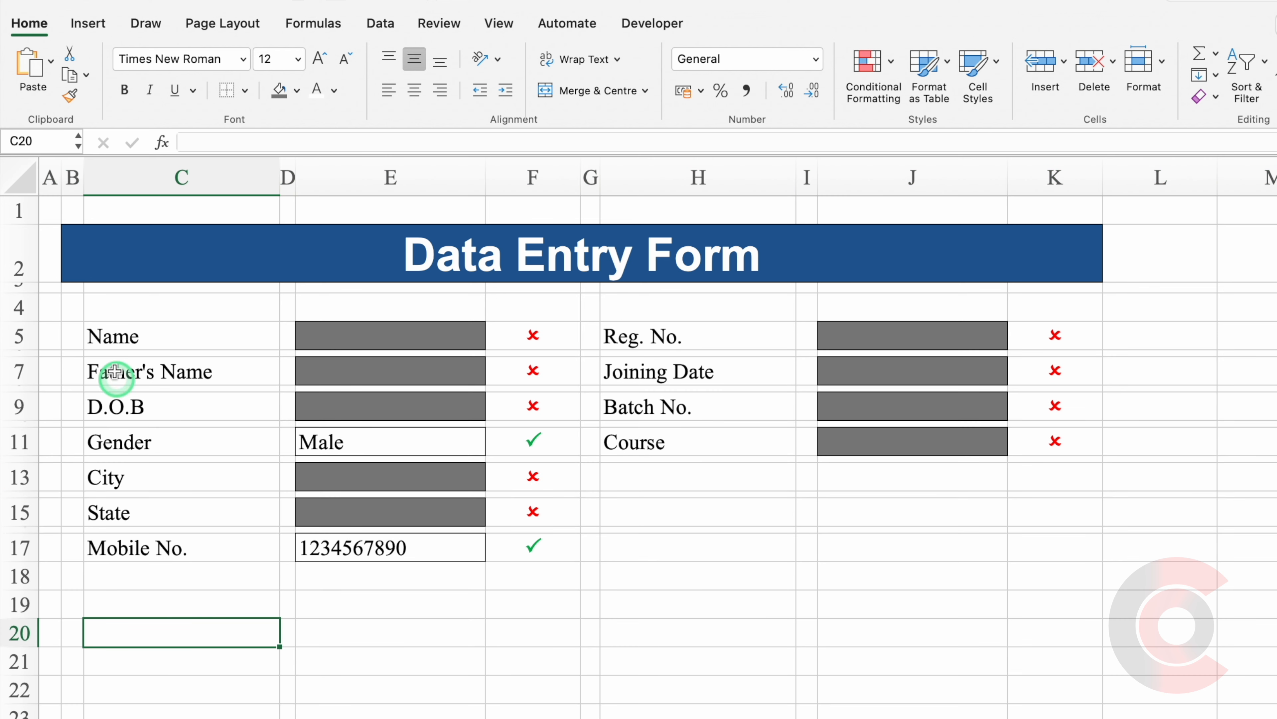
click(72, 303)
drag(72, 303, 1038, 644)
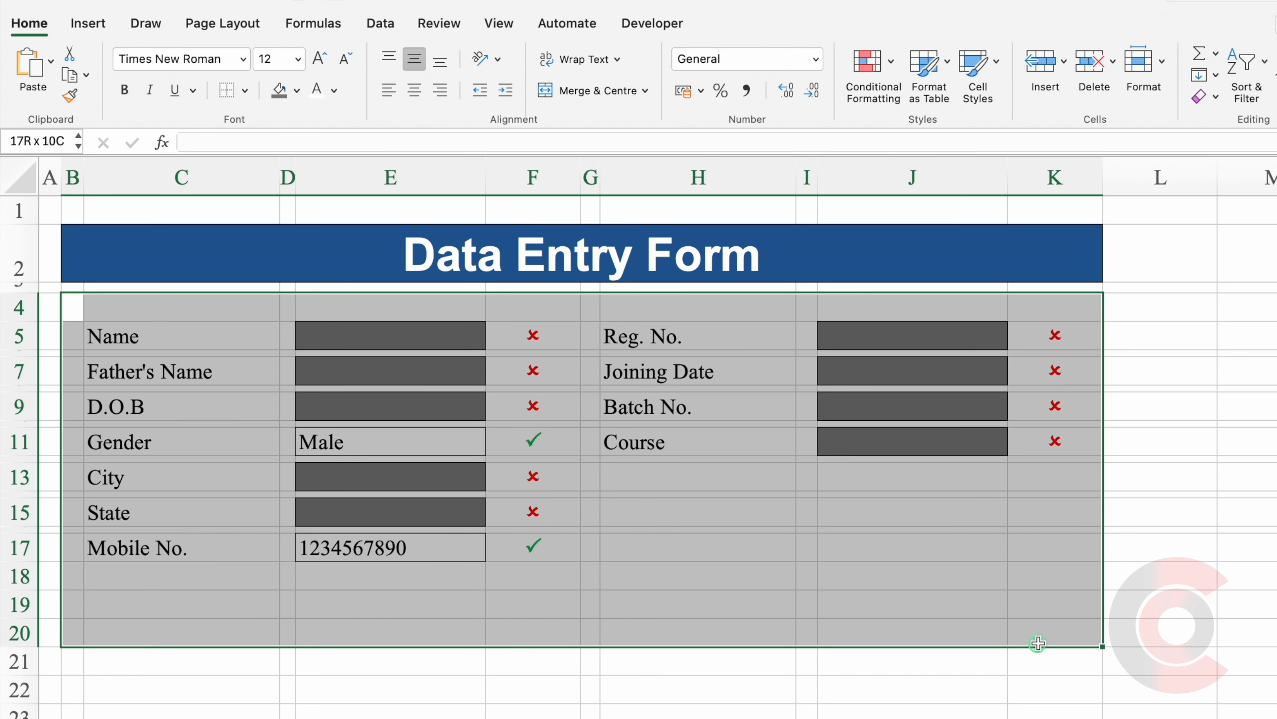
Frame B4:K20 with an outside border, hide the gridlines, and make row 4 slightly shorter.
click(240, 87)
click(295, 295)
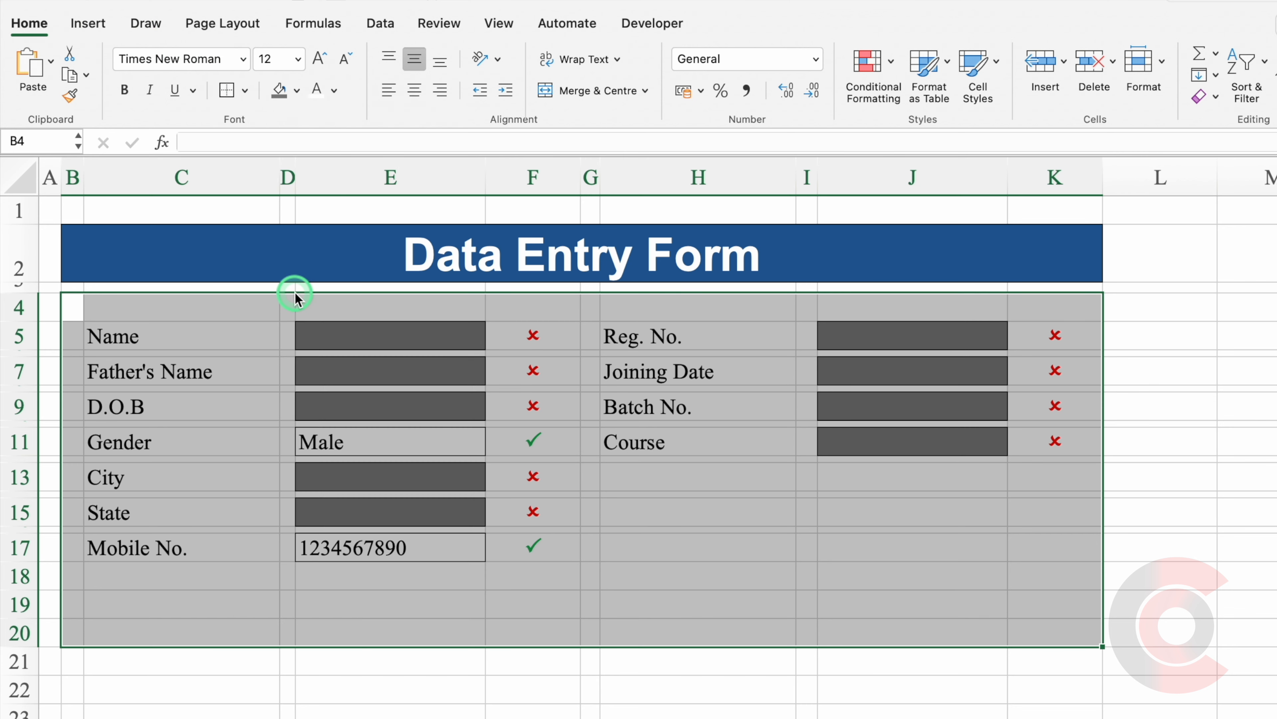
click(498, 21)
click(541, 75)
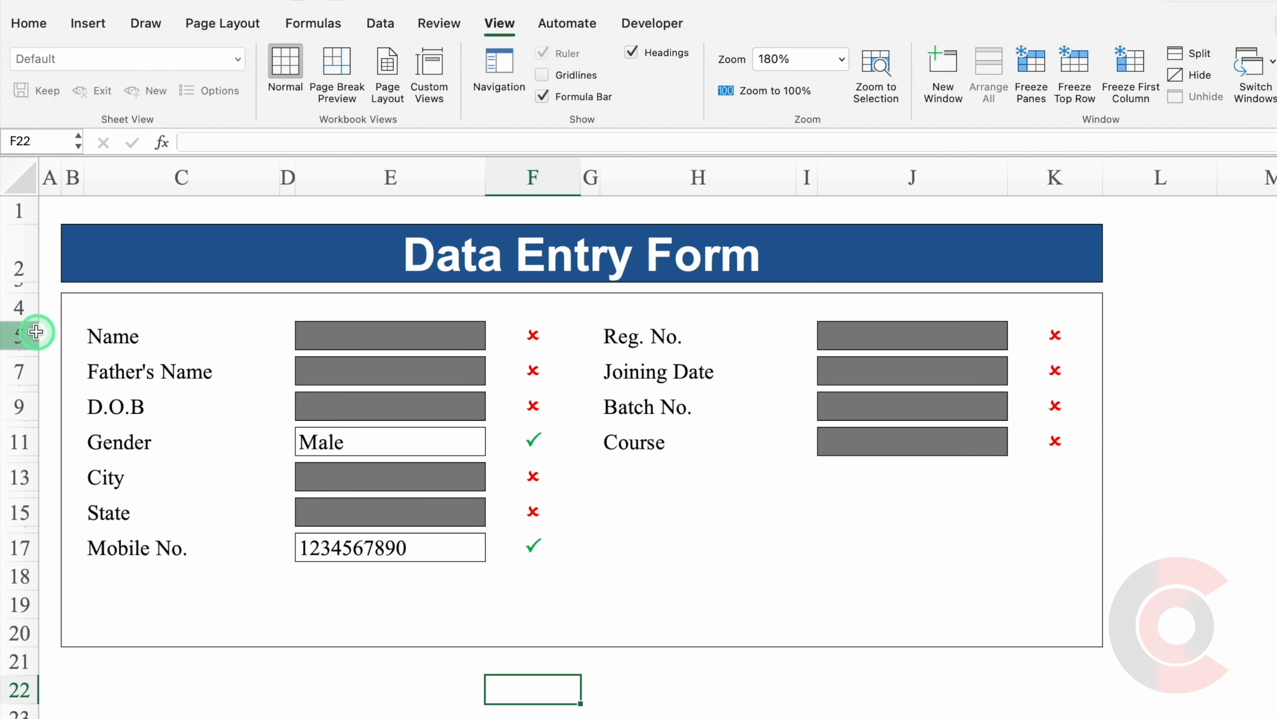
drag(27, 319, 26, 305)
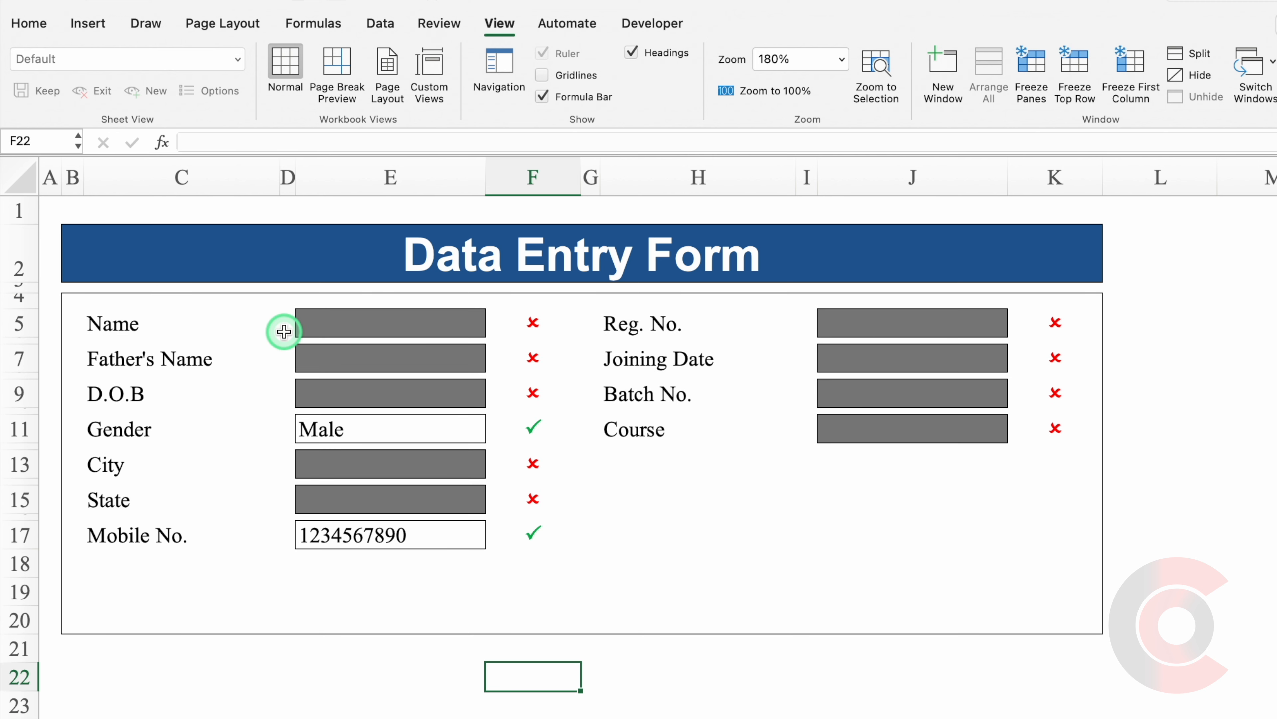
click(89, 25)
Draw a rounded flowchart shape below the Mobile No. field and make it shorter.
click(359, 76)
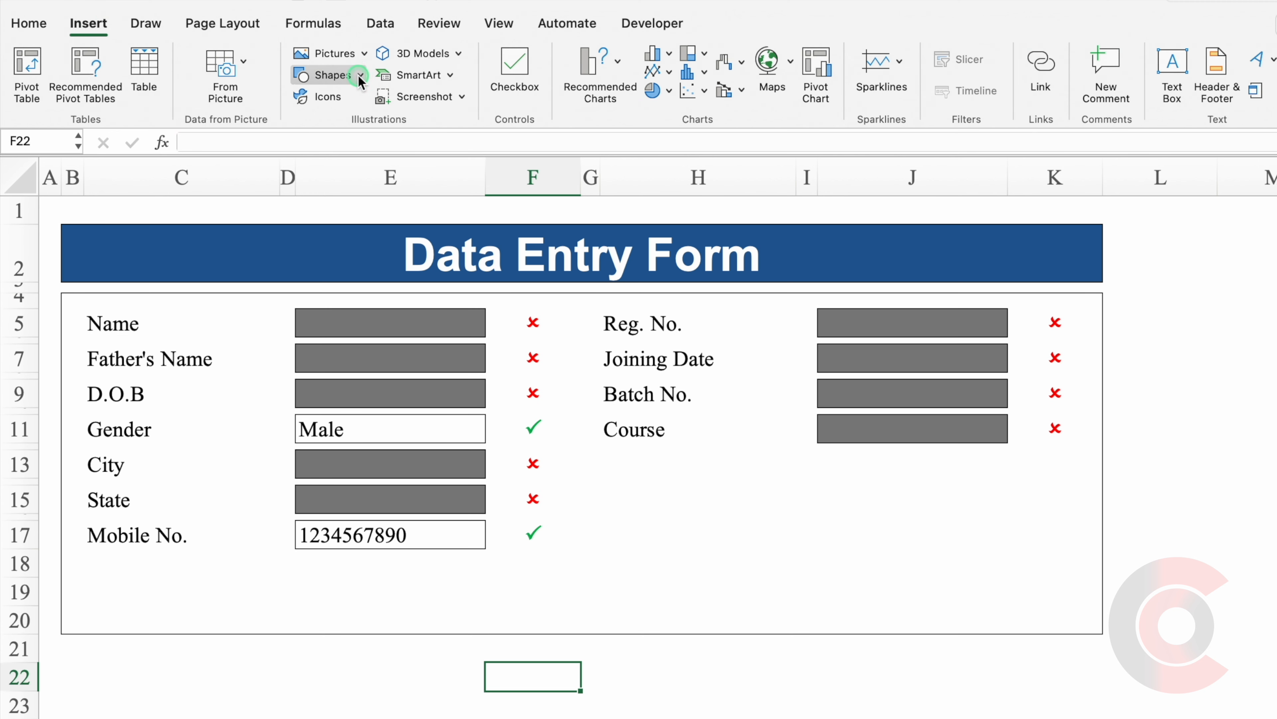
drag(791, 182, 790, 334)
click(359, 462)
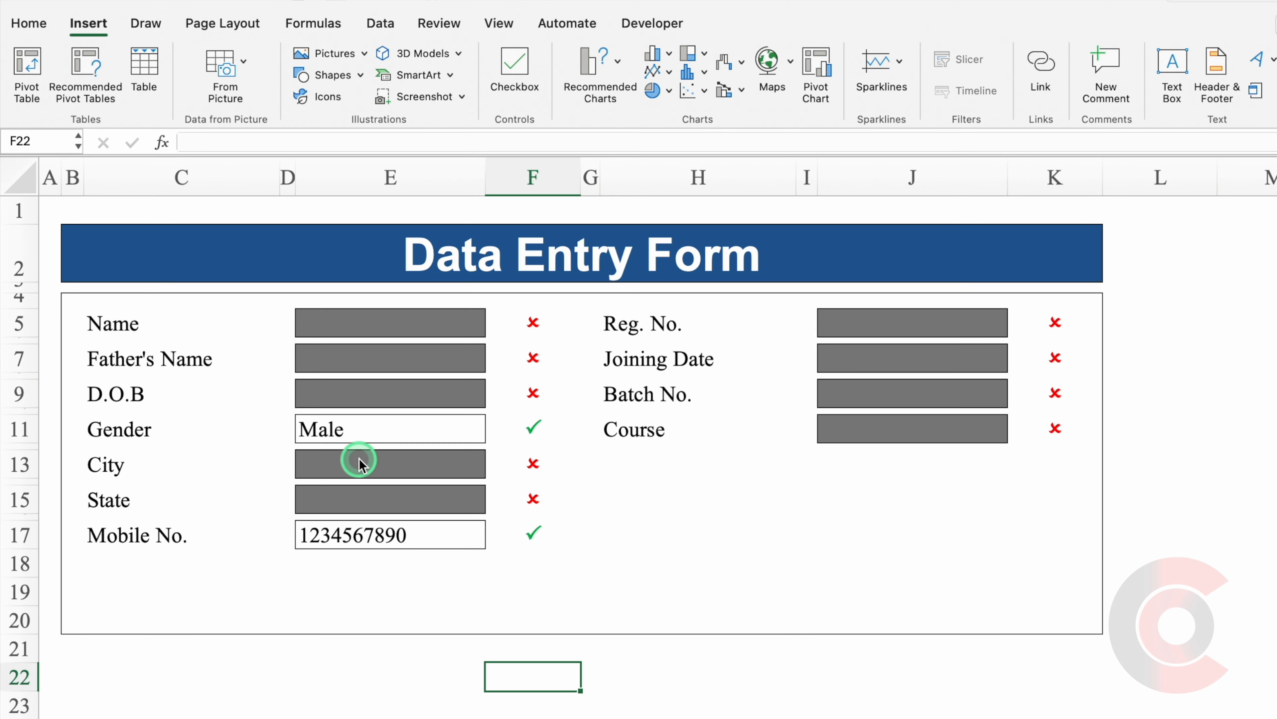
click(126, 576)
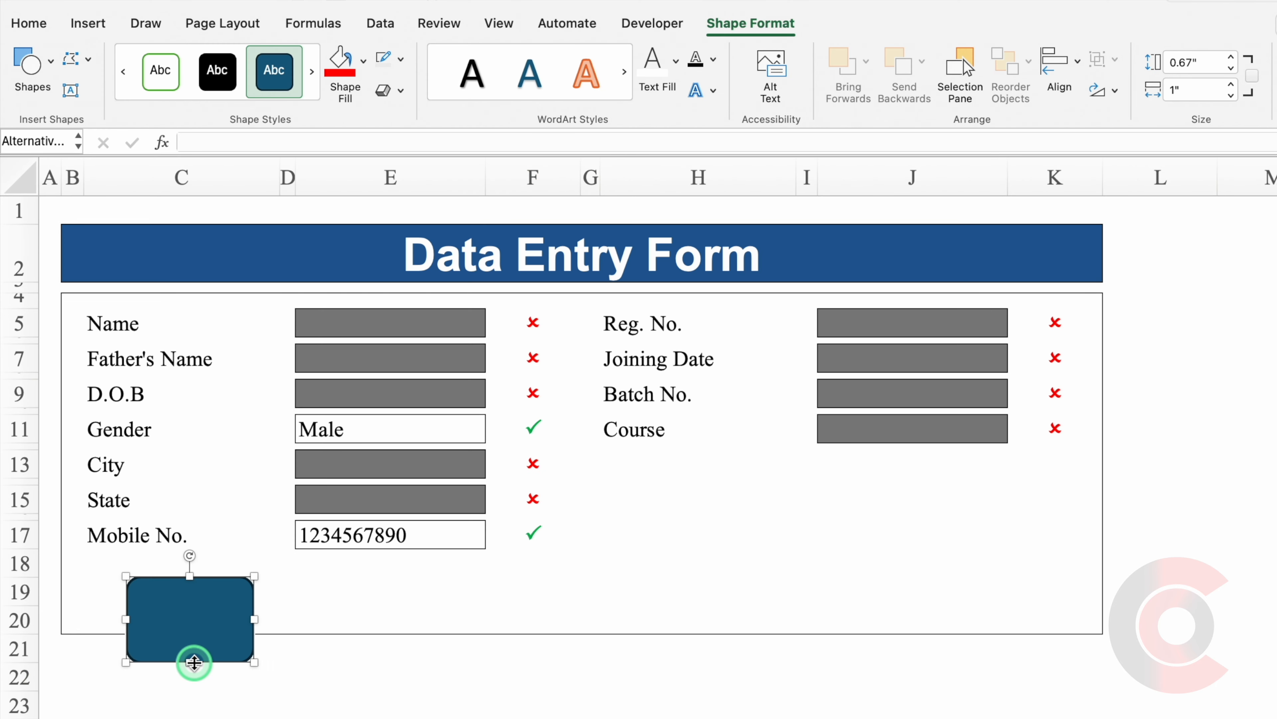
drag(194, 662, 274, 590)
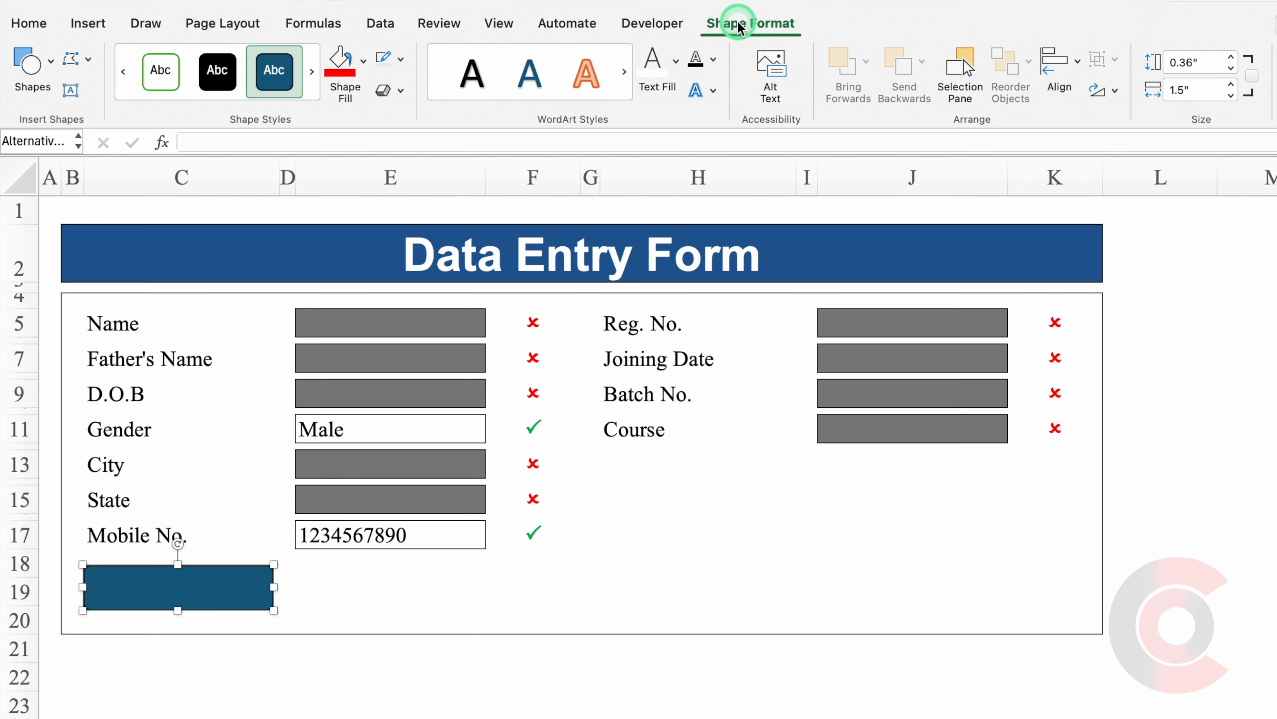
Fill the shape green and remove its outline.
click(363, 59)
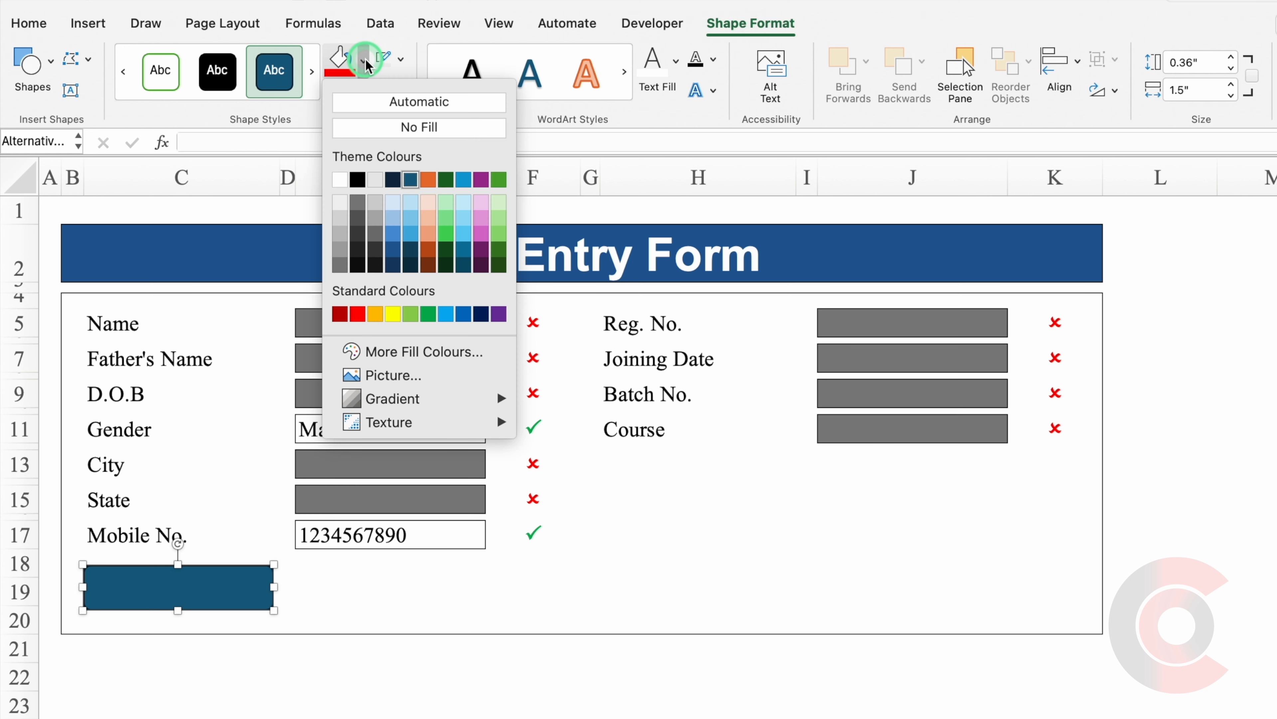
click(428, 313)
click(401, 59)
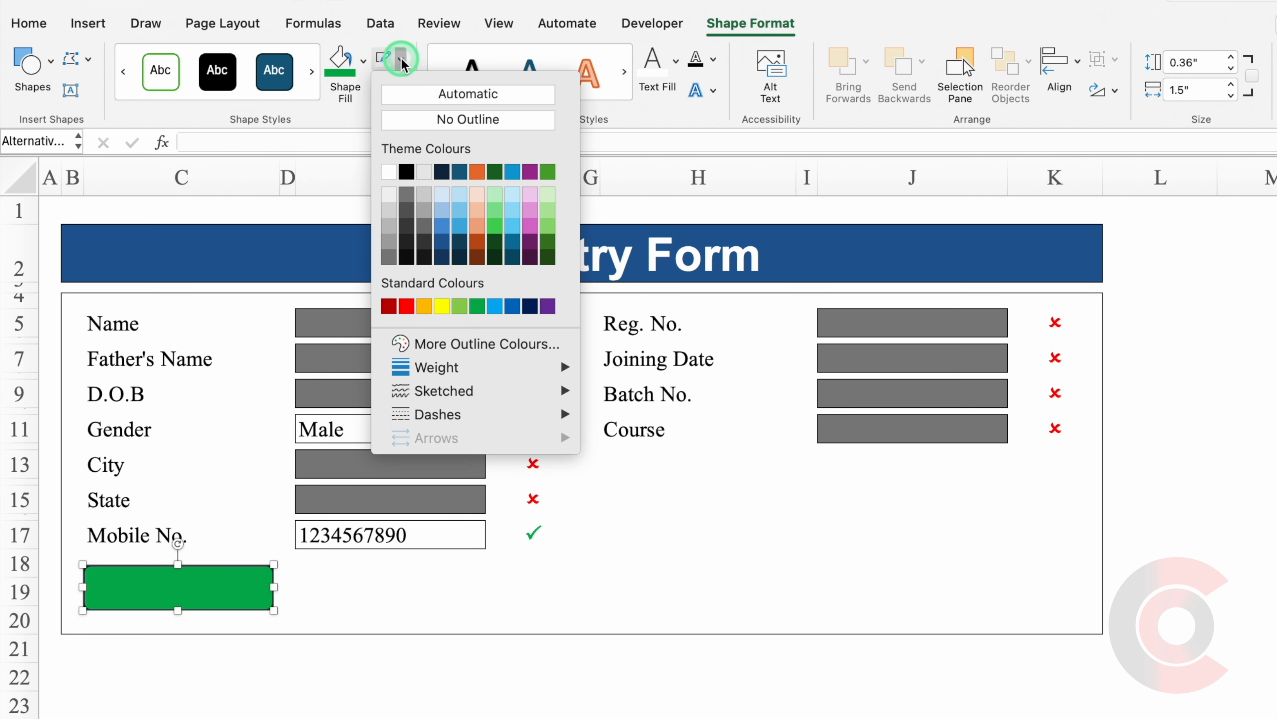
click(441, 121)
Give the green shape a drop shadow in the Format Shape pane.
click(247, 603)
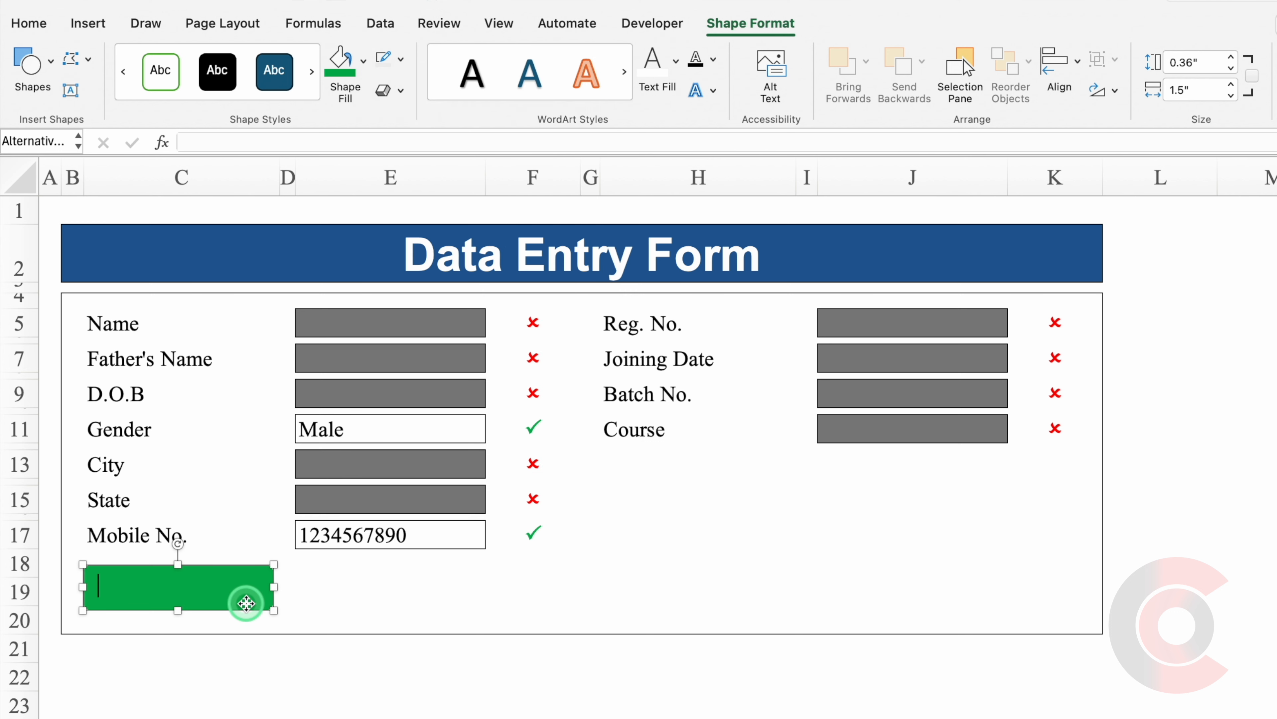
double_click(247, 602)
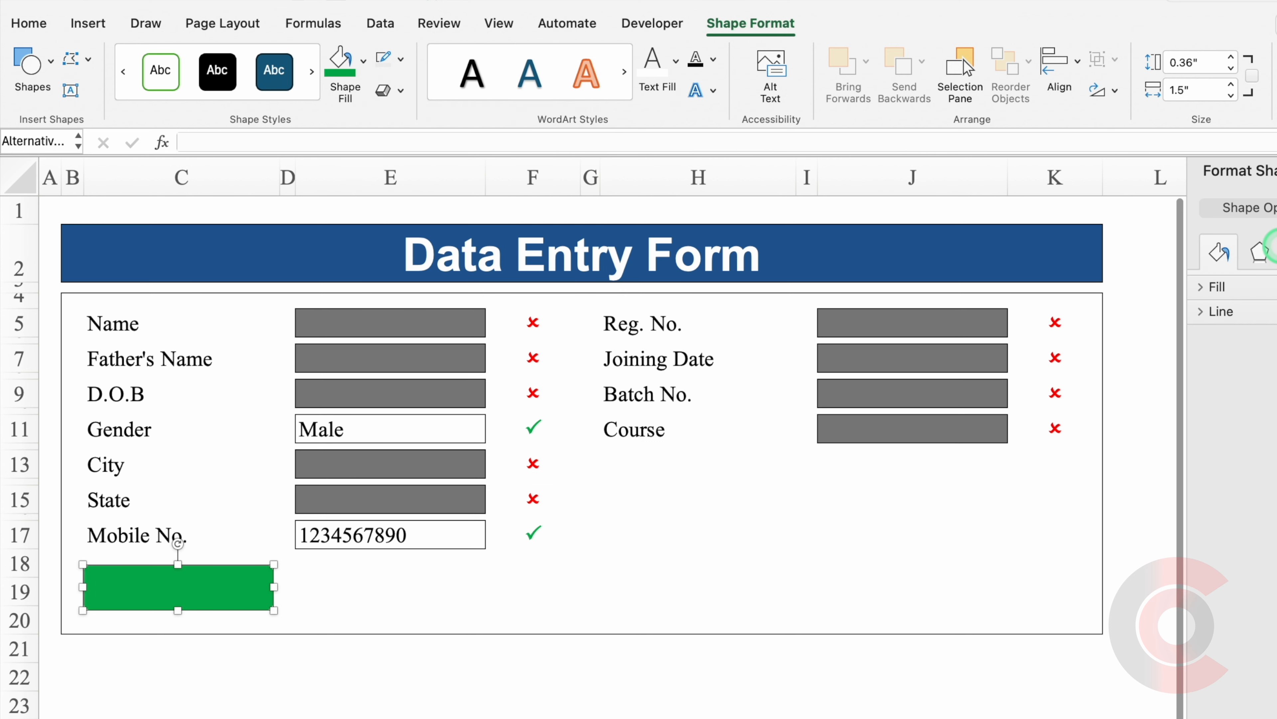
click(1259, 253)
click(1229, 287)
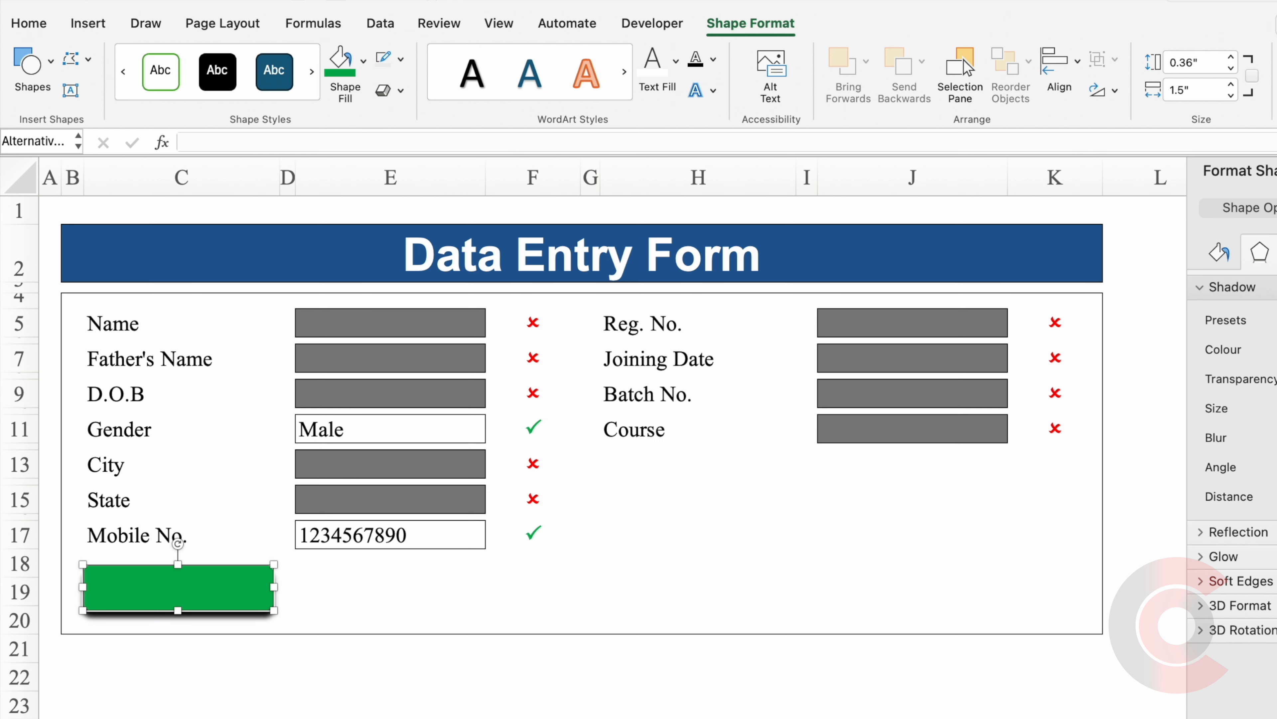
Label the green button SUBMIT.
click(1273, 207)
click(1260, 252)
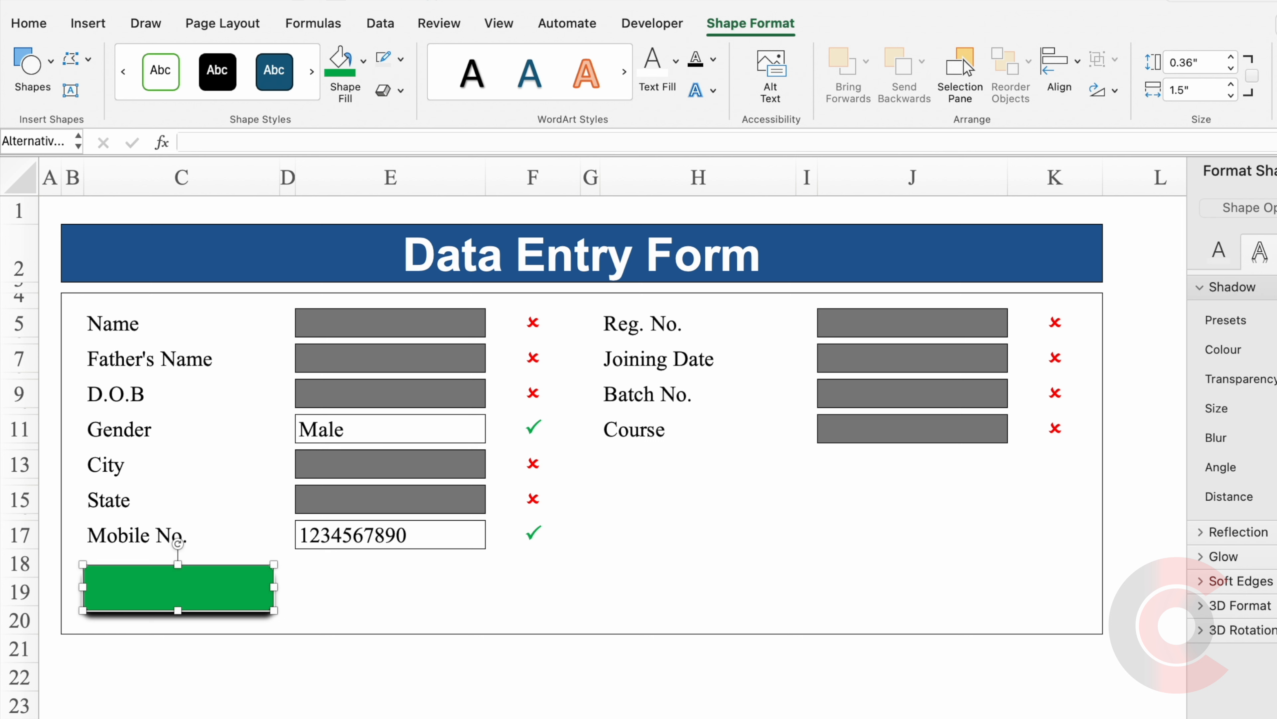
text(SUBMIT)
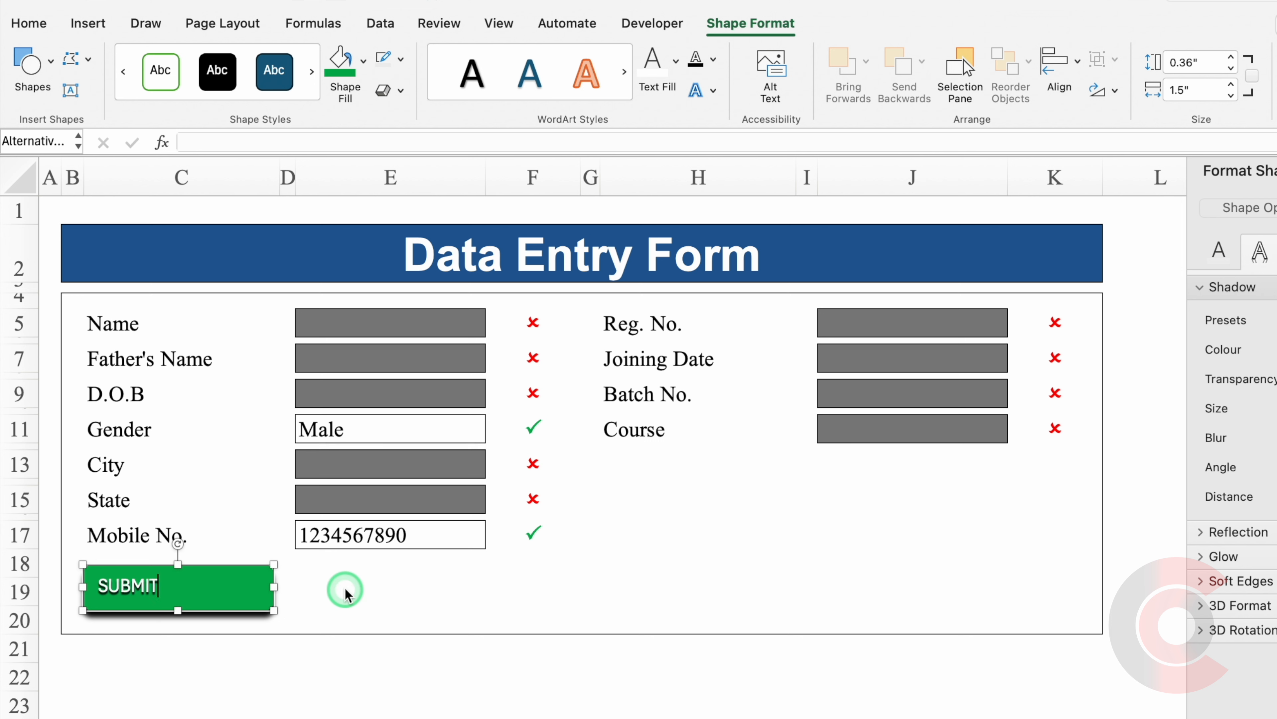
click(237, 608)
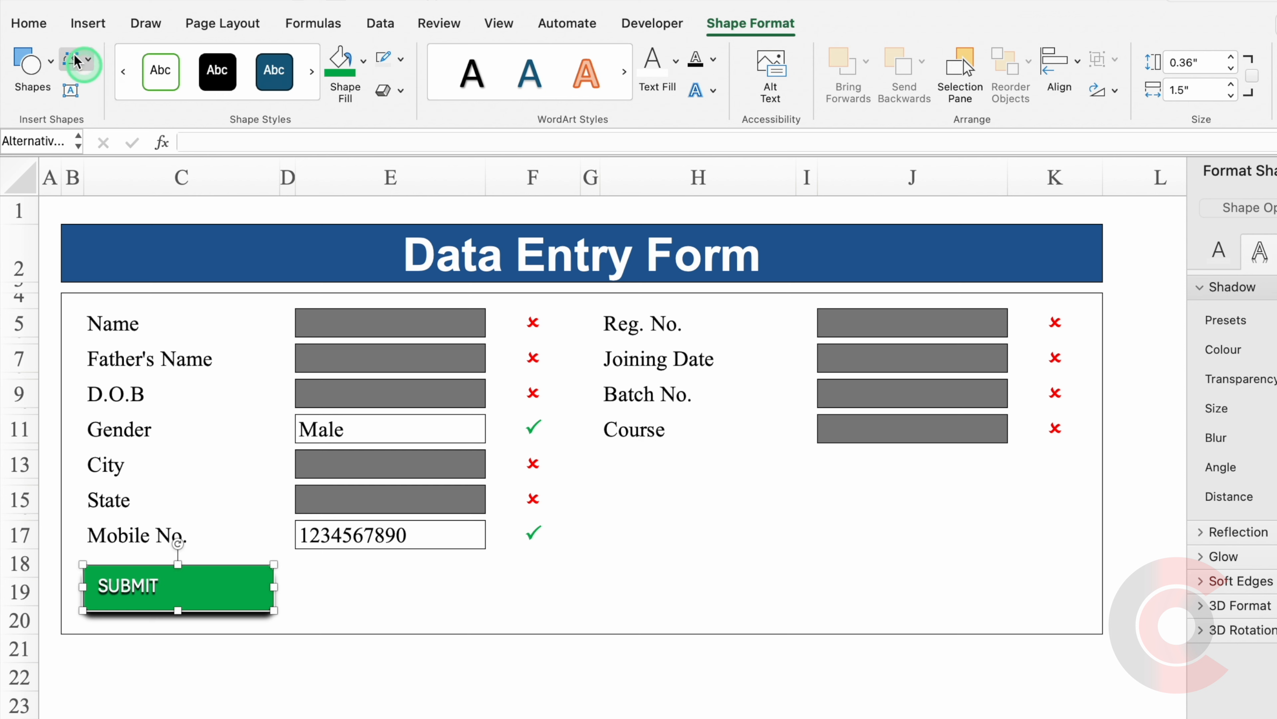
click(28, 22)
Centre the SUBMIT text horizontally and vertically in Arial Bold, size 16.
click(1276, 171)
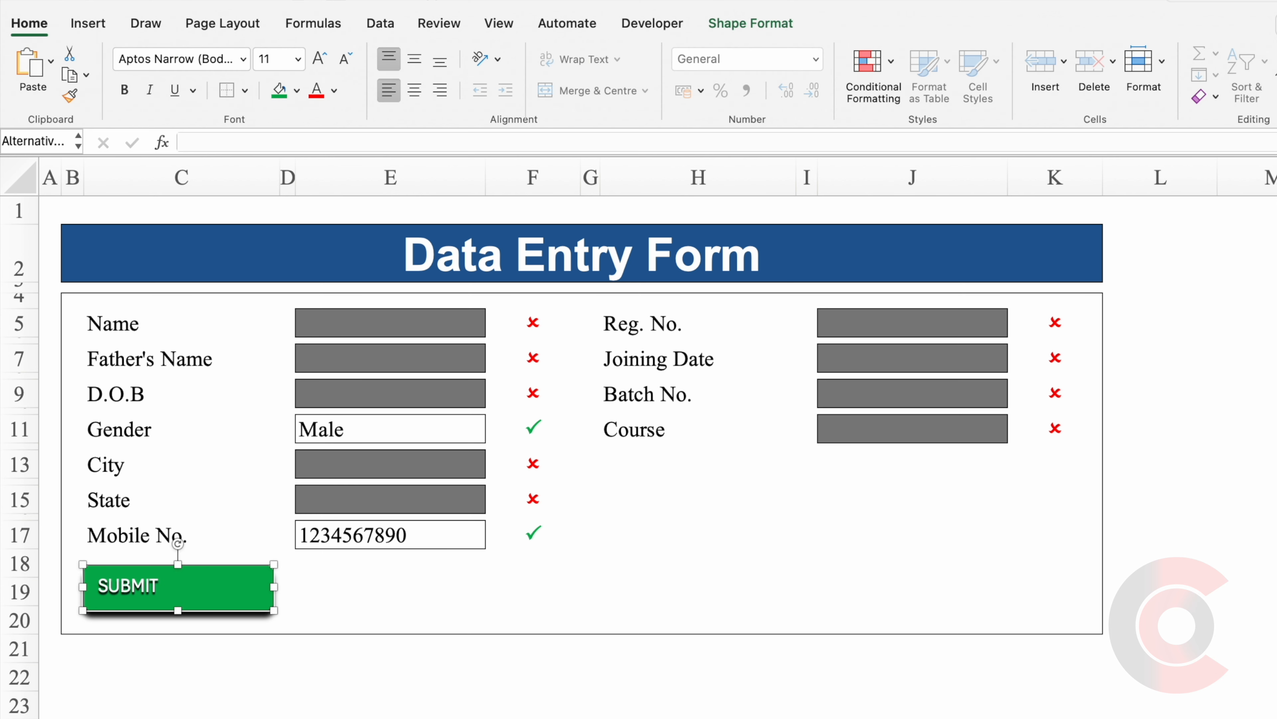
click(414, 93)
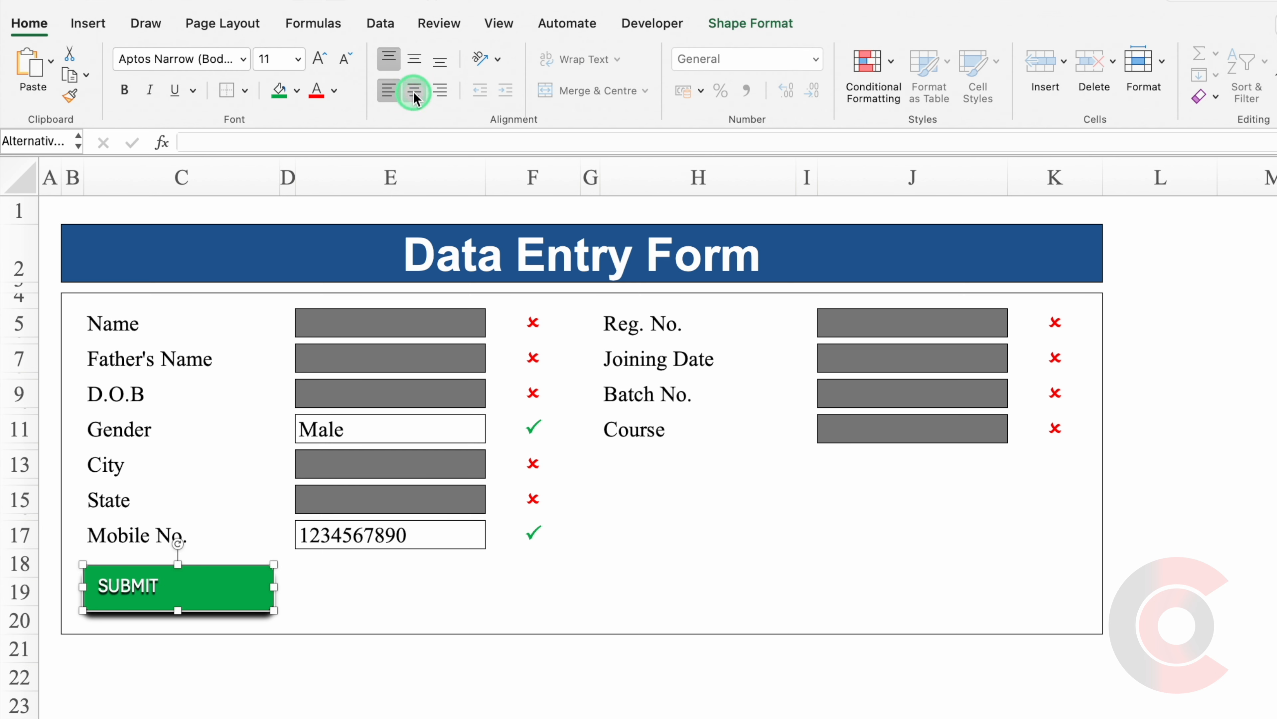
click(414, 61)
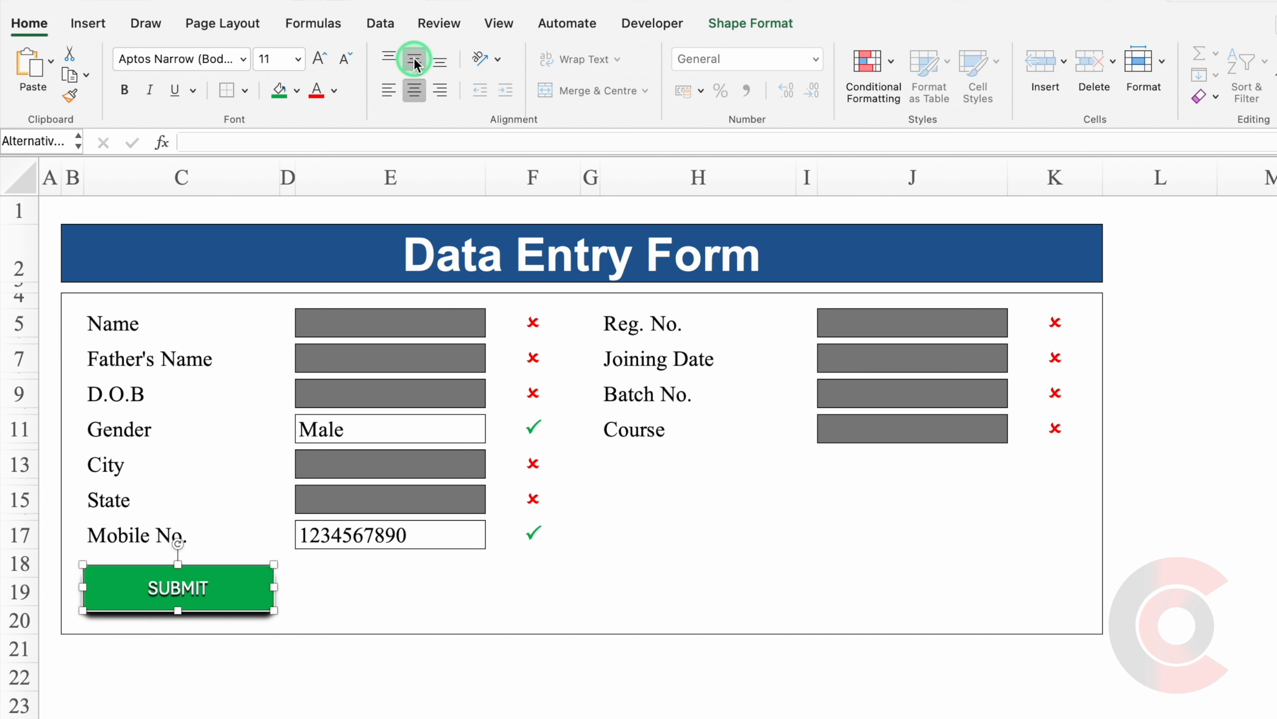
click(242, 58)
mouse_move(301, 263)
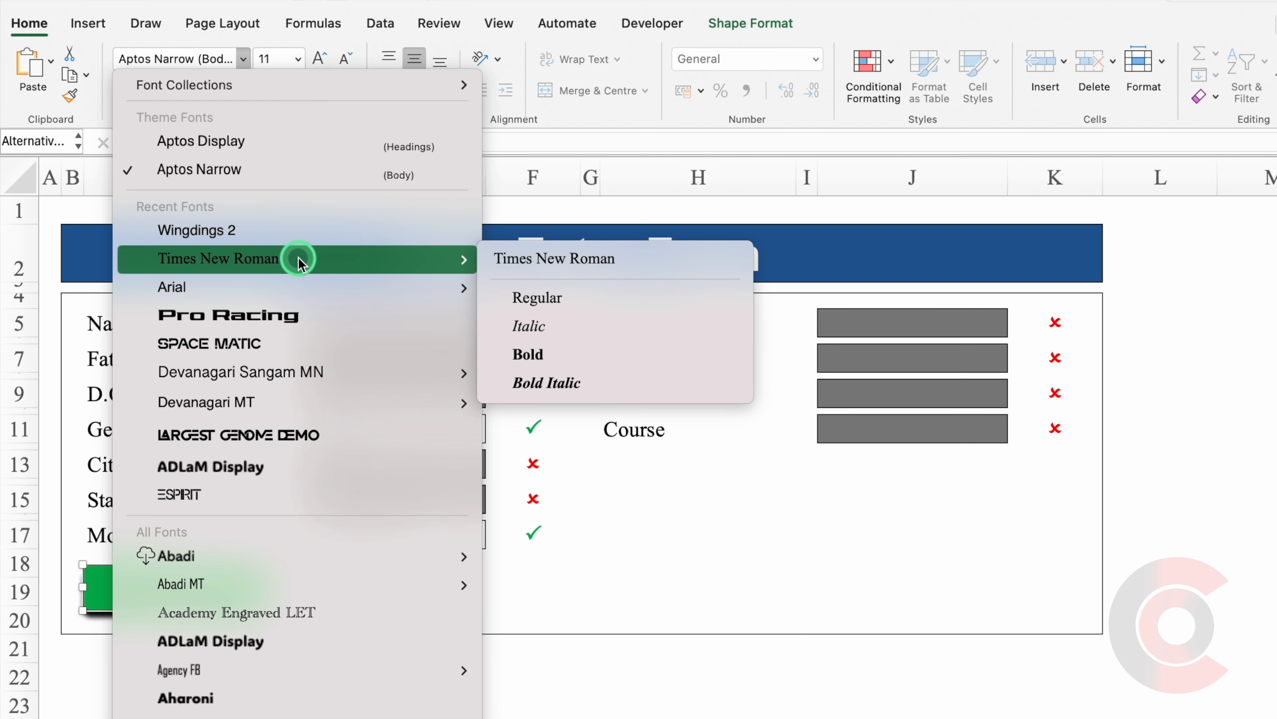
mouse_move(322, 287)
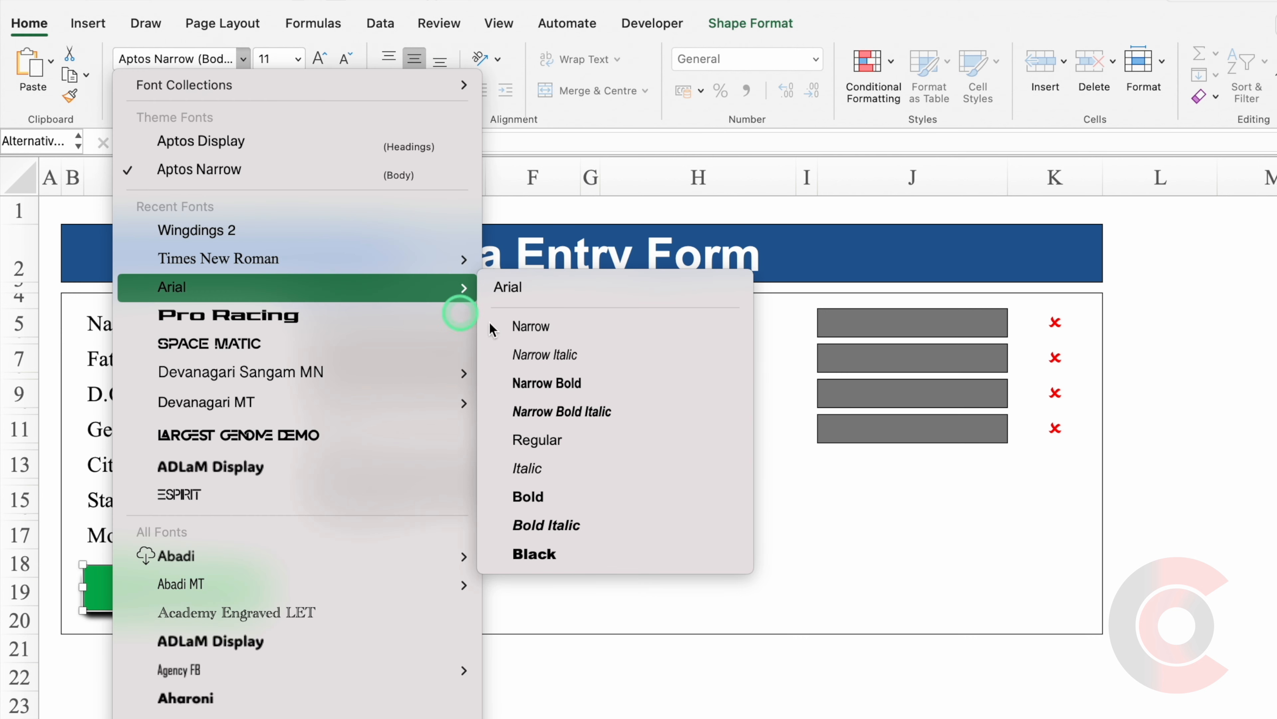
click(571, 504)
click(319, 59)
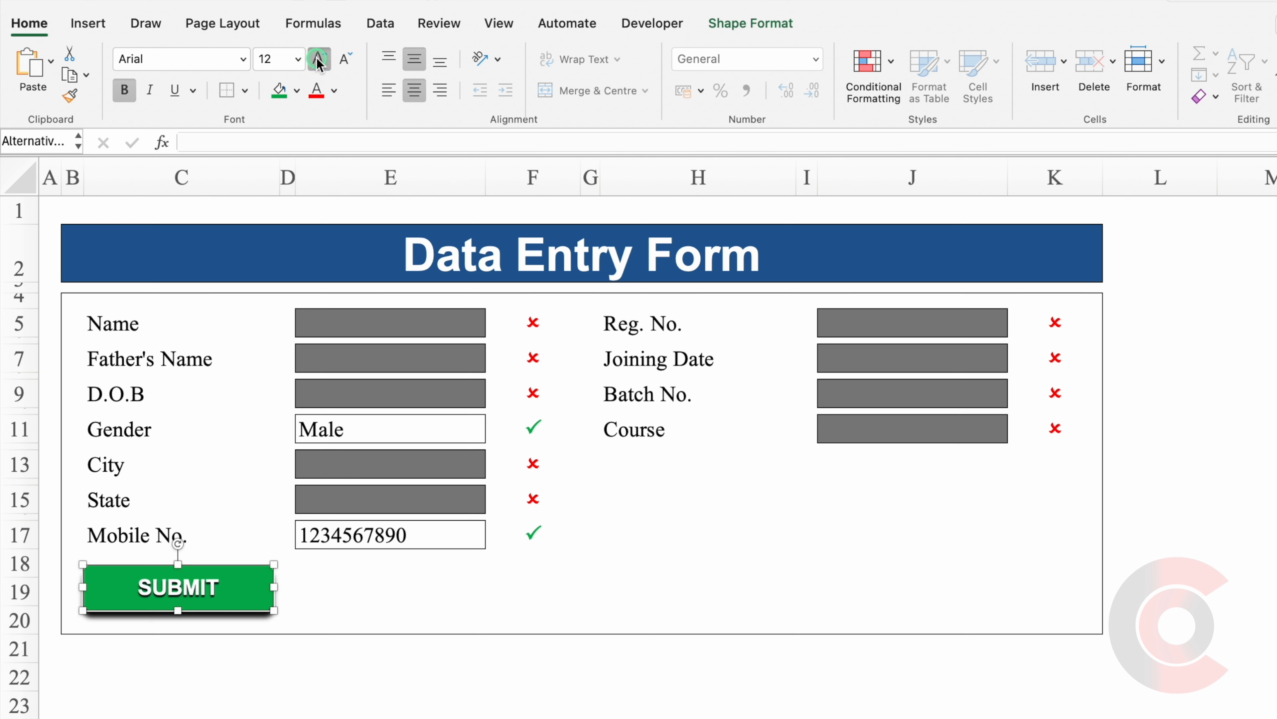
click(318, 59)
click(318, 59)
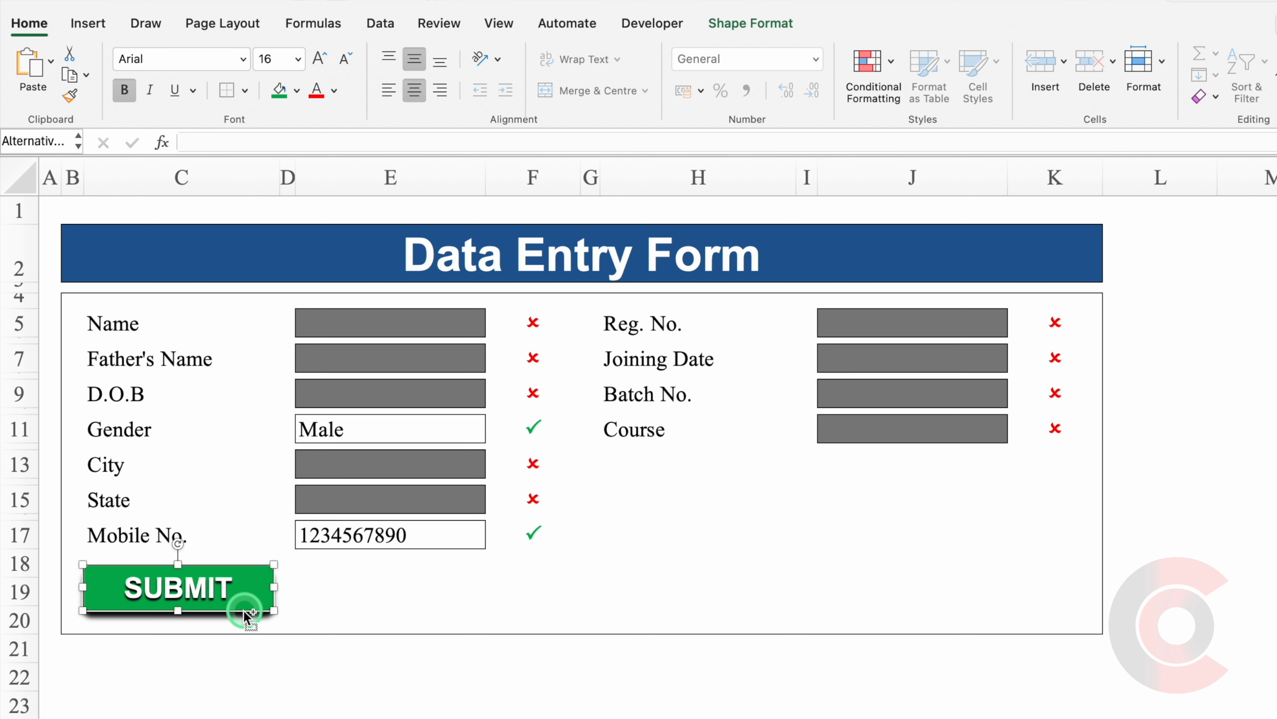
Copy the SUBMIT button to its right and change the copy's text to CLEAR.
drag(245, 613, 448, 611)
click(448, 609)
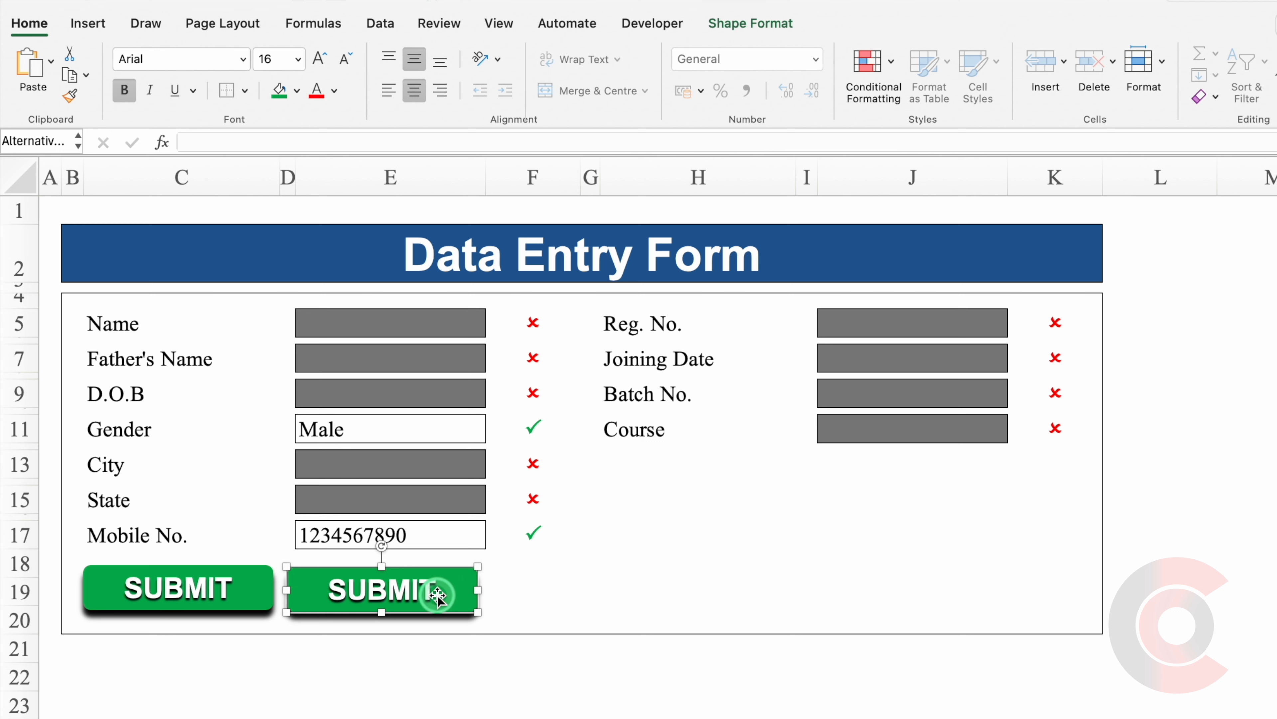
key(super+a)
text(CLEAR)
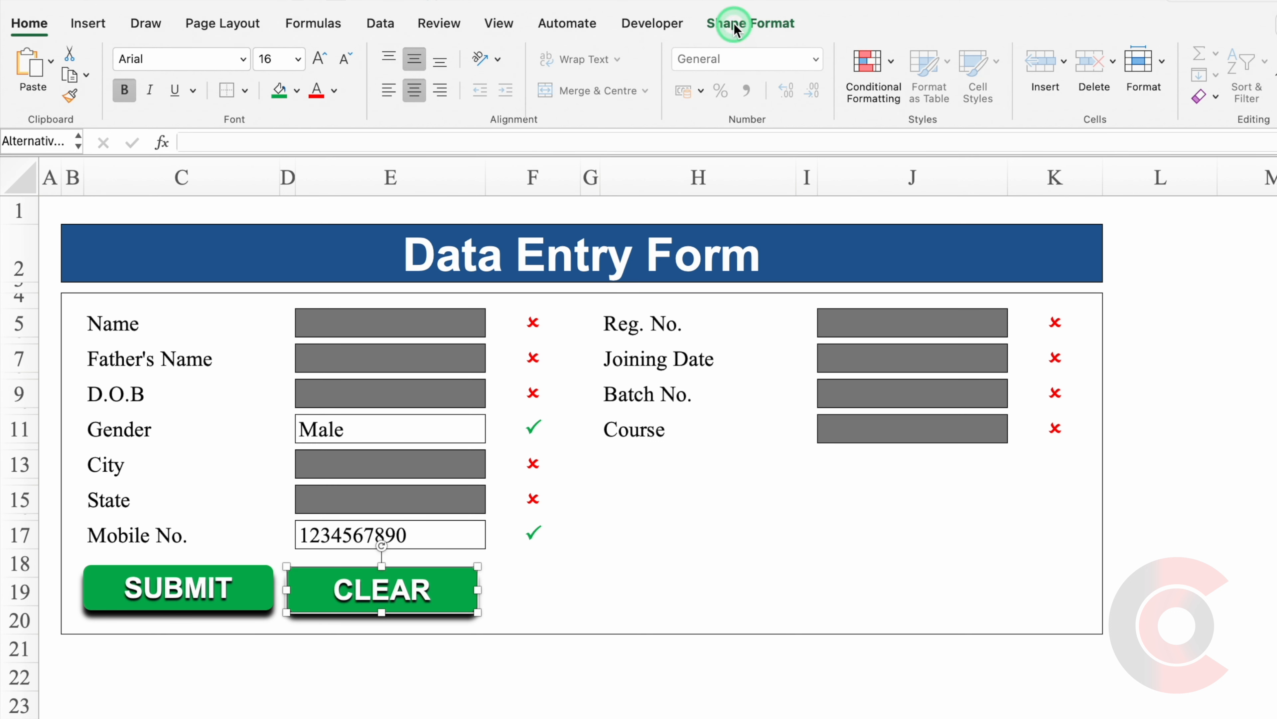
Fill the CLEAR button red.
click(749, 24)
click(365, 62)
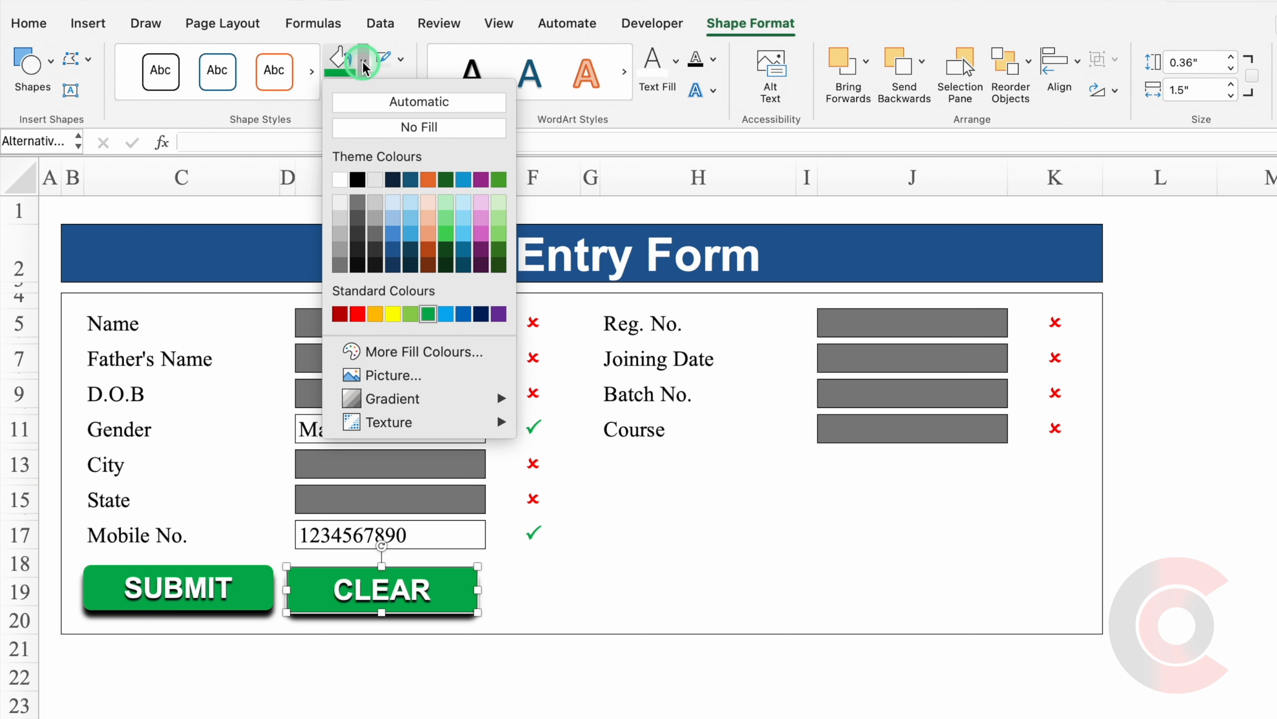
click(357, 314)
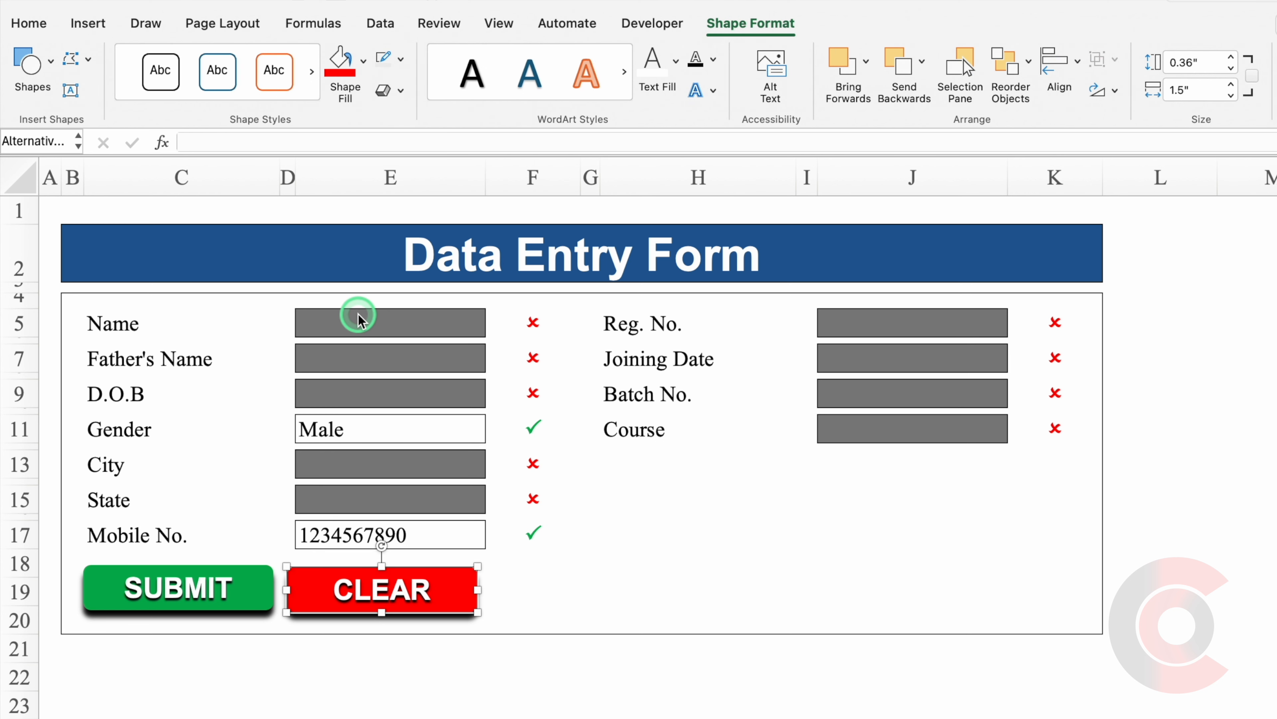
click(516, 687)
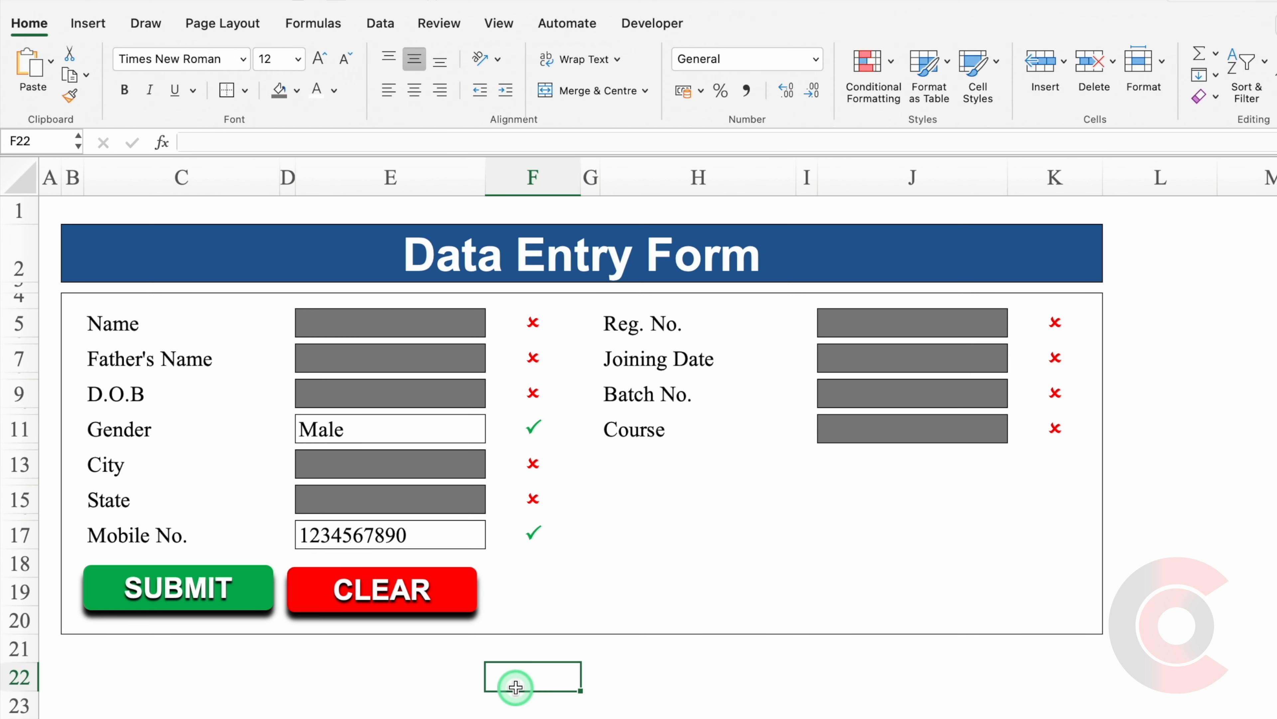
Enter =COUNTIF(F5:F17,"P")+COUNTIF(K5:K11,"P") in H13 and centre it.
click(634, 473)
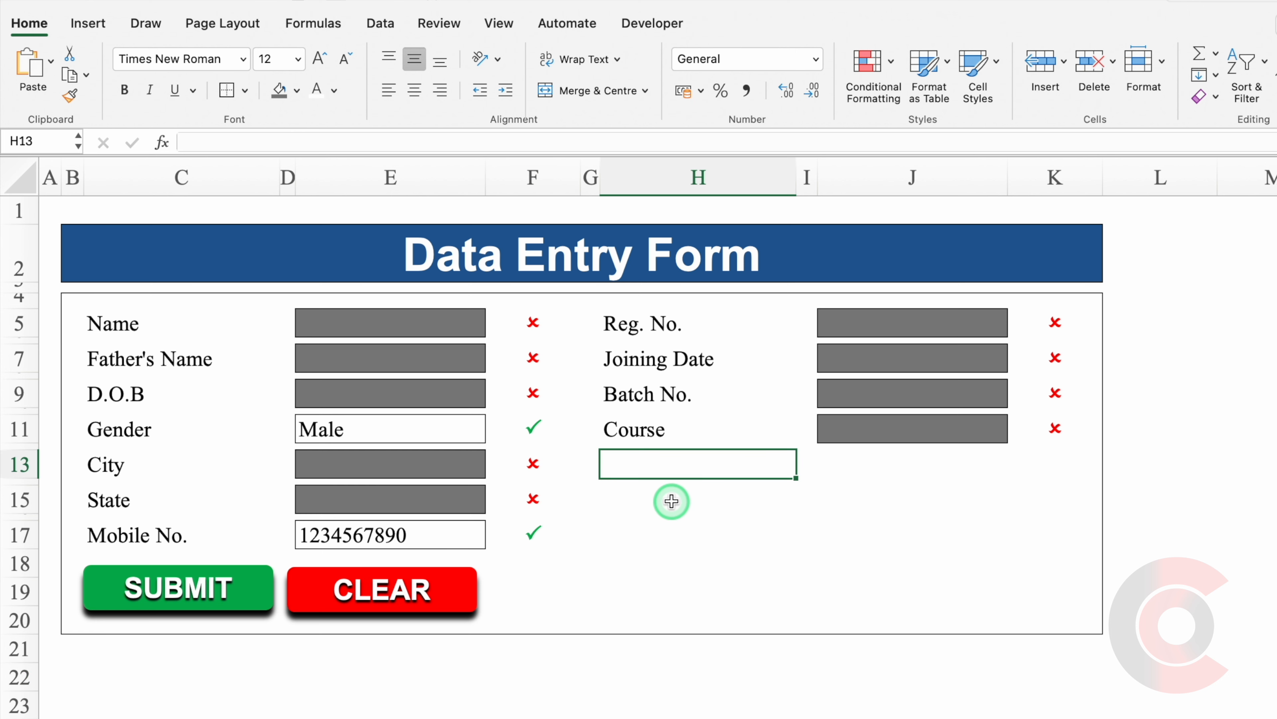
text(=)
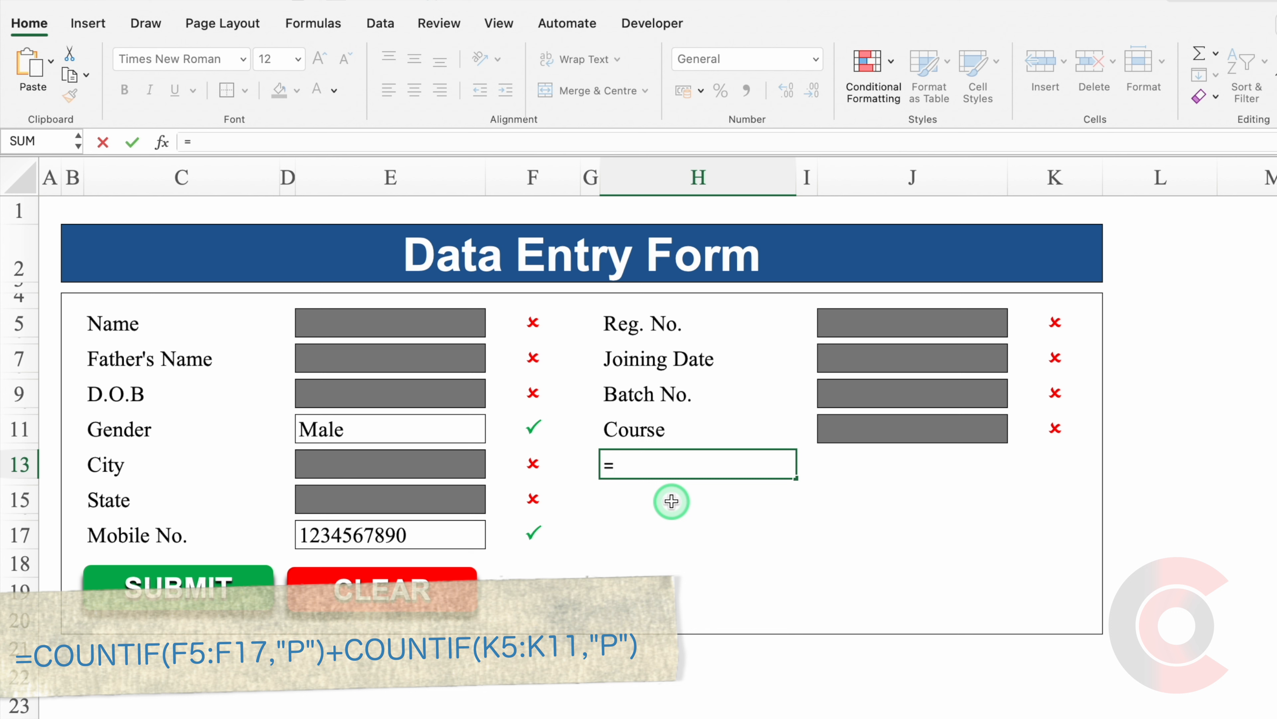
text(countif)
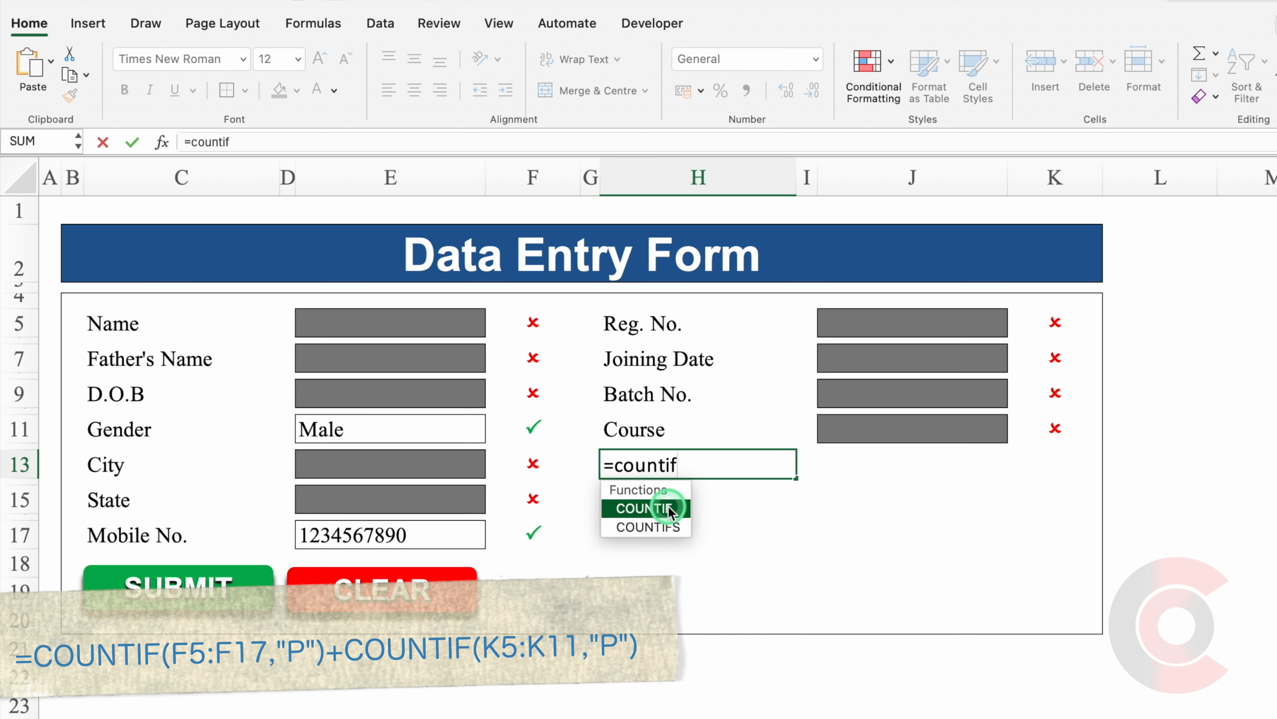
key(Tab)
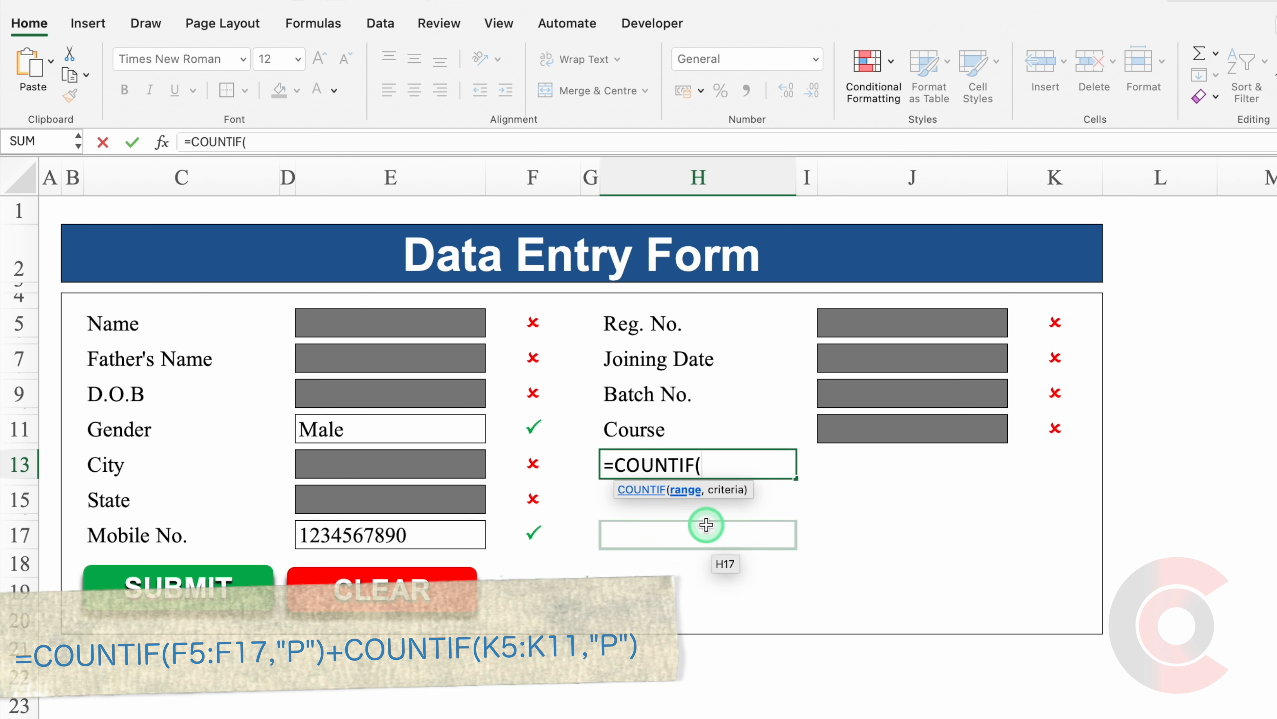
drag(533, 322, 548, 532)
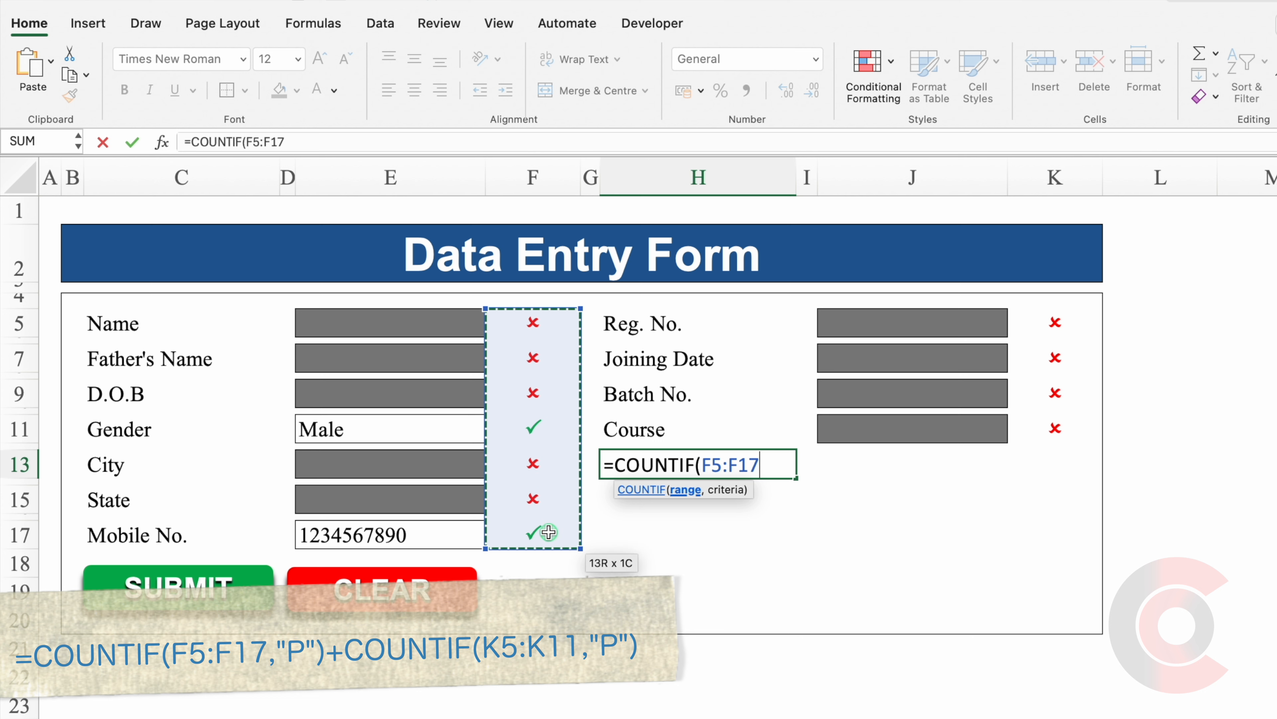
text(,"P)
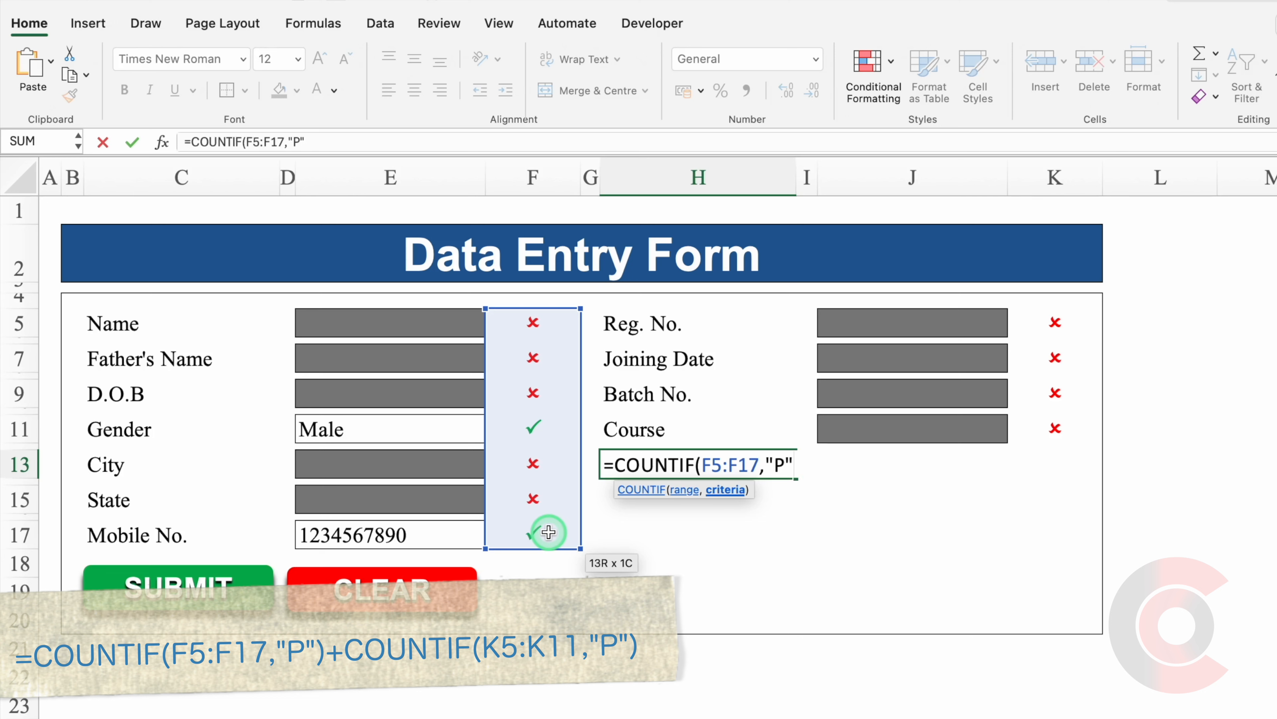
text(")+)
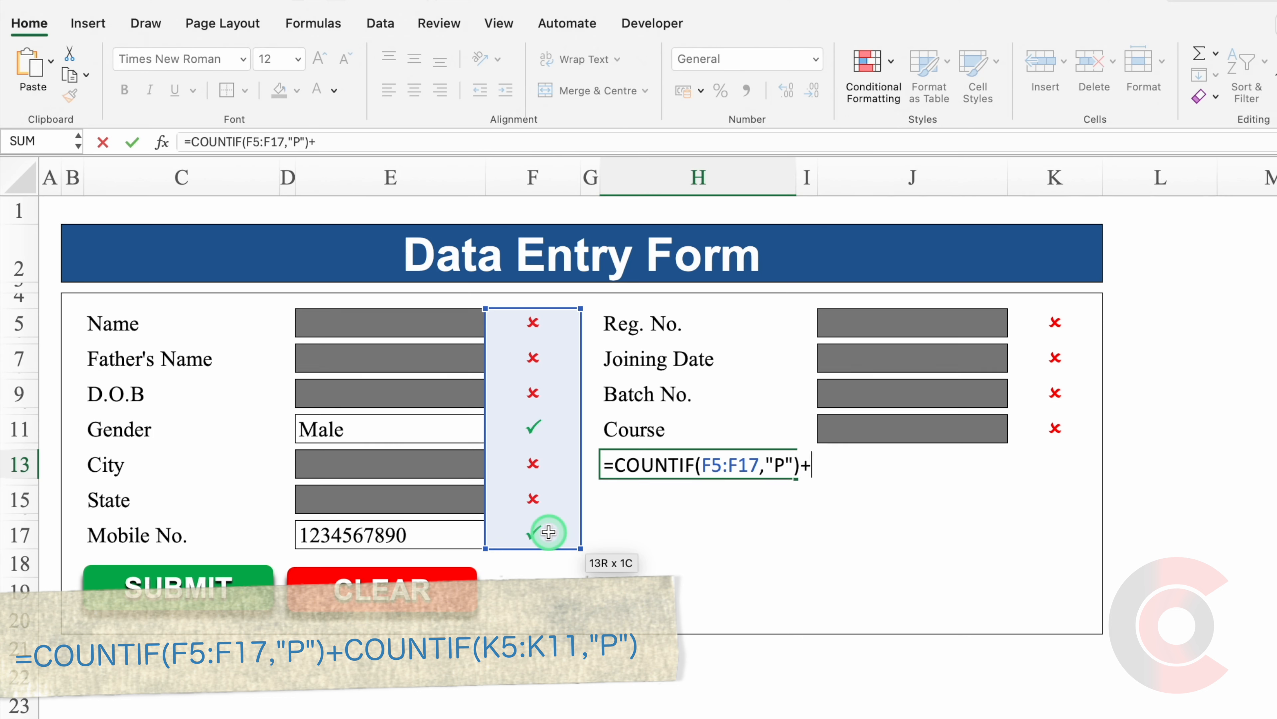
text(countif)
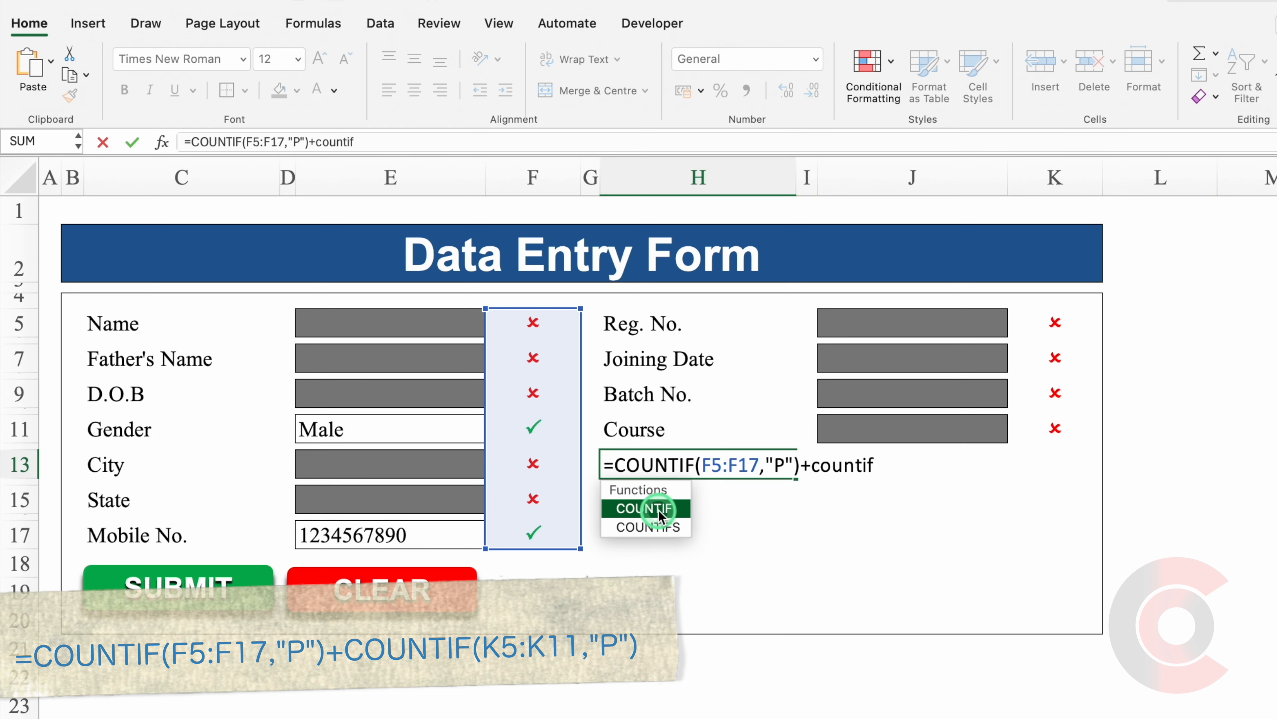
double_click(656, 506)
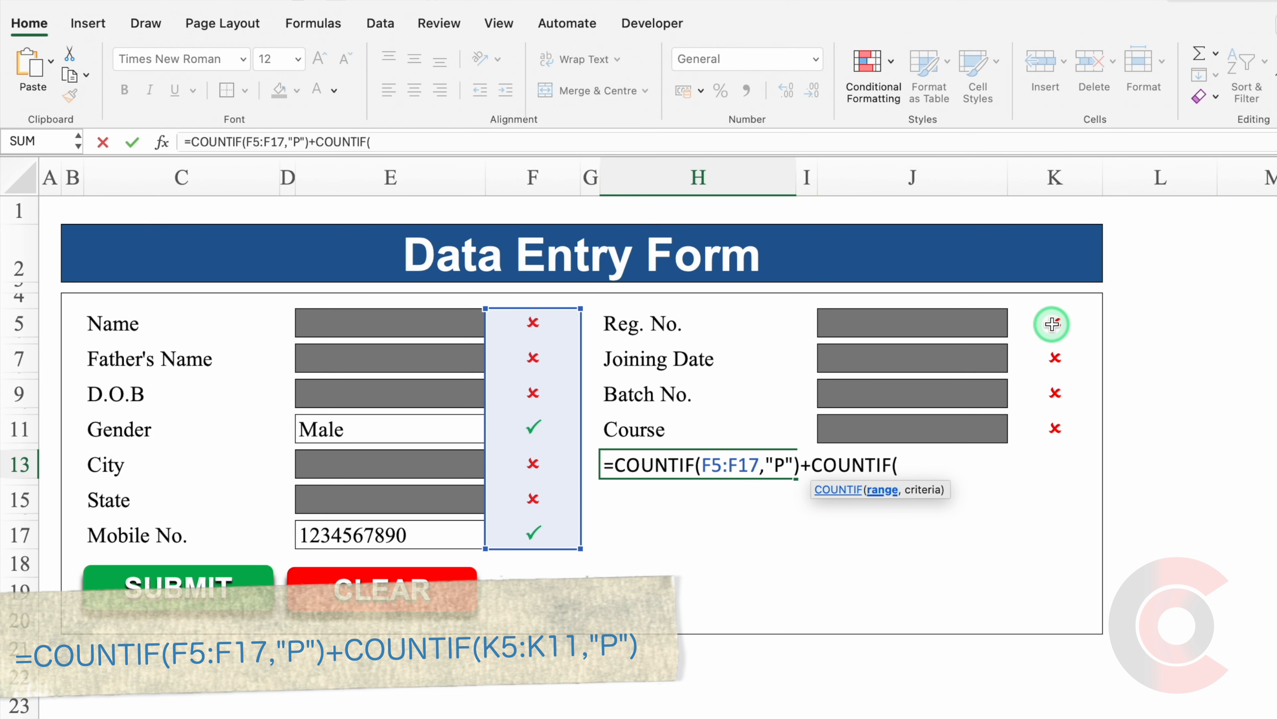
drag(1052, 324, 1059, 428)
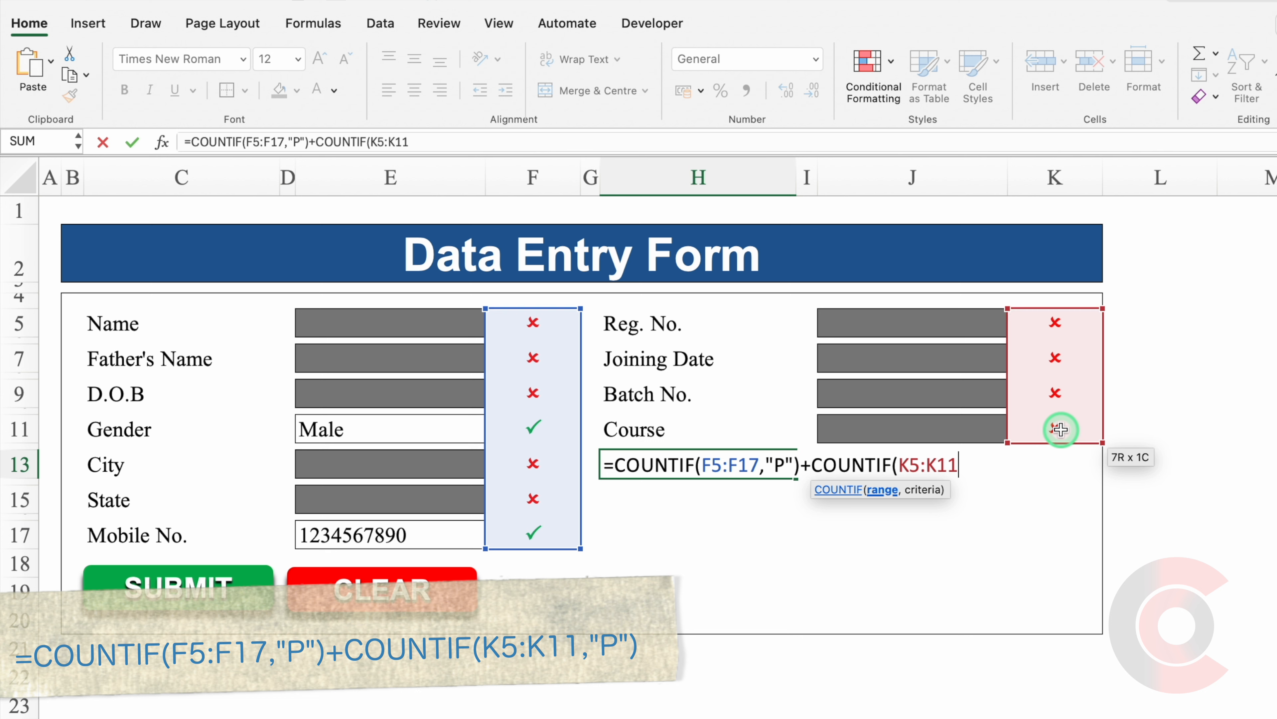
text(,"P)
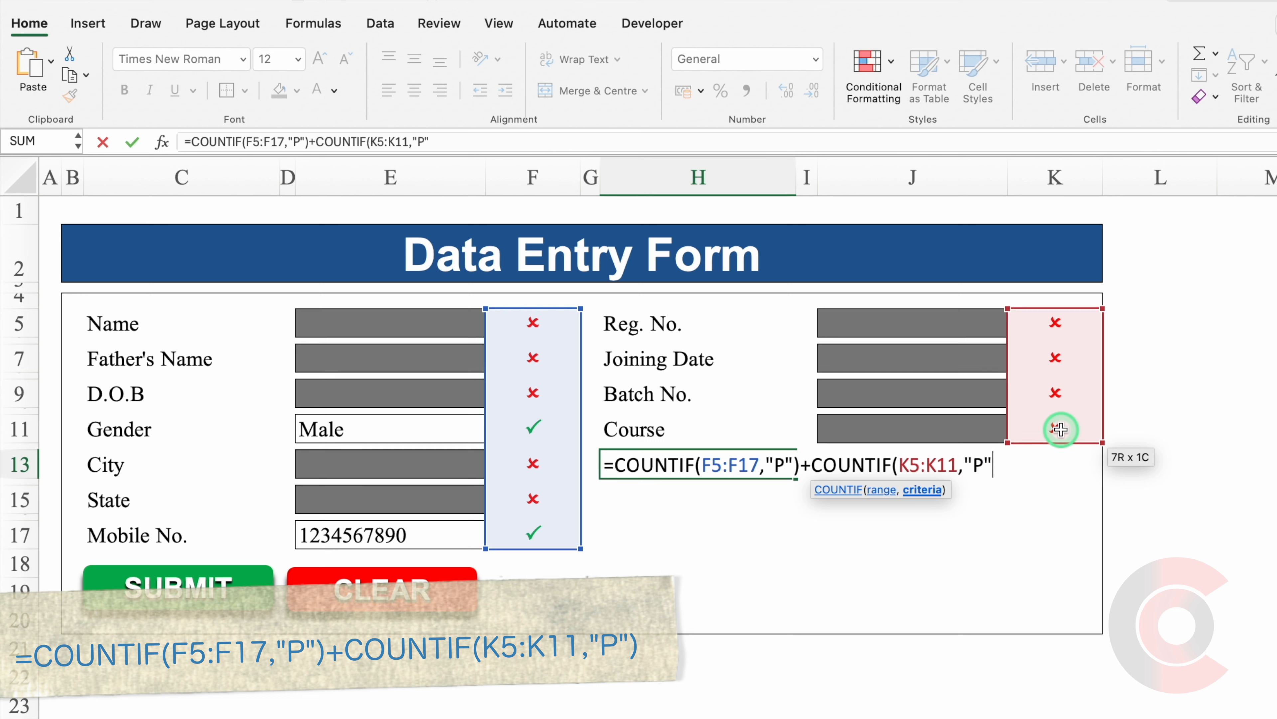
text("))
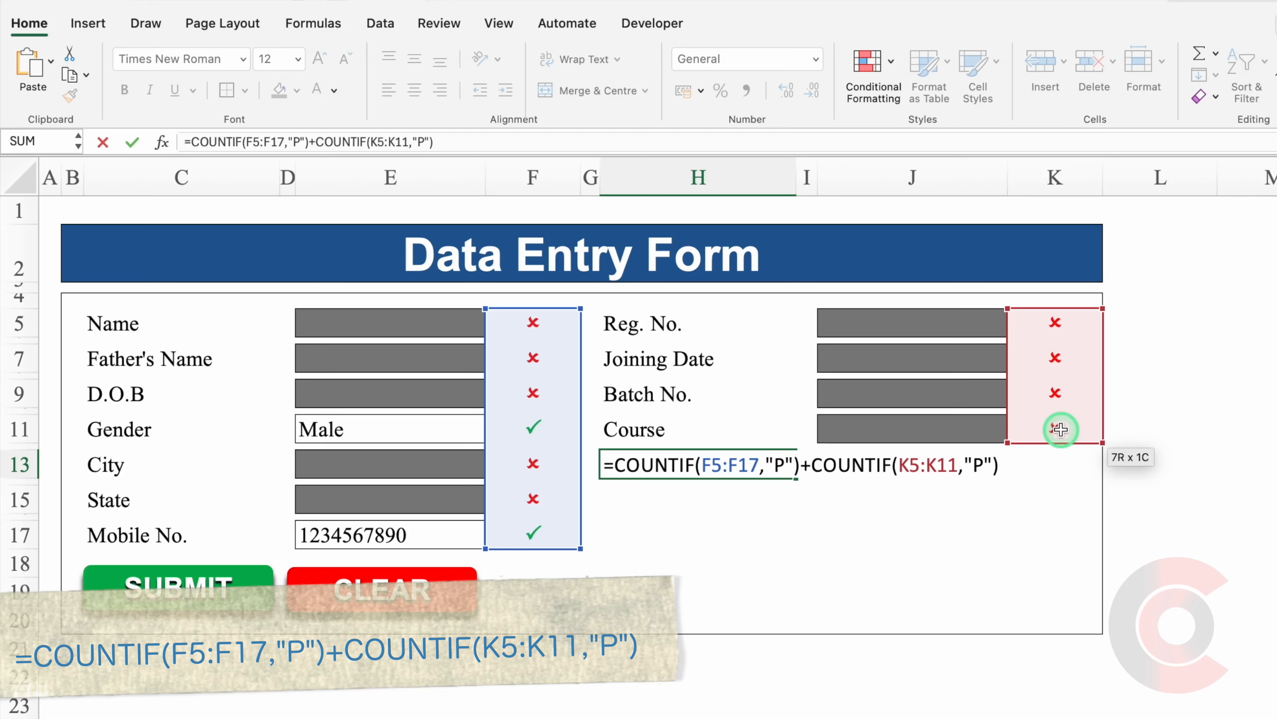
key(Return)
click(761, 462)
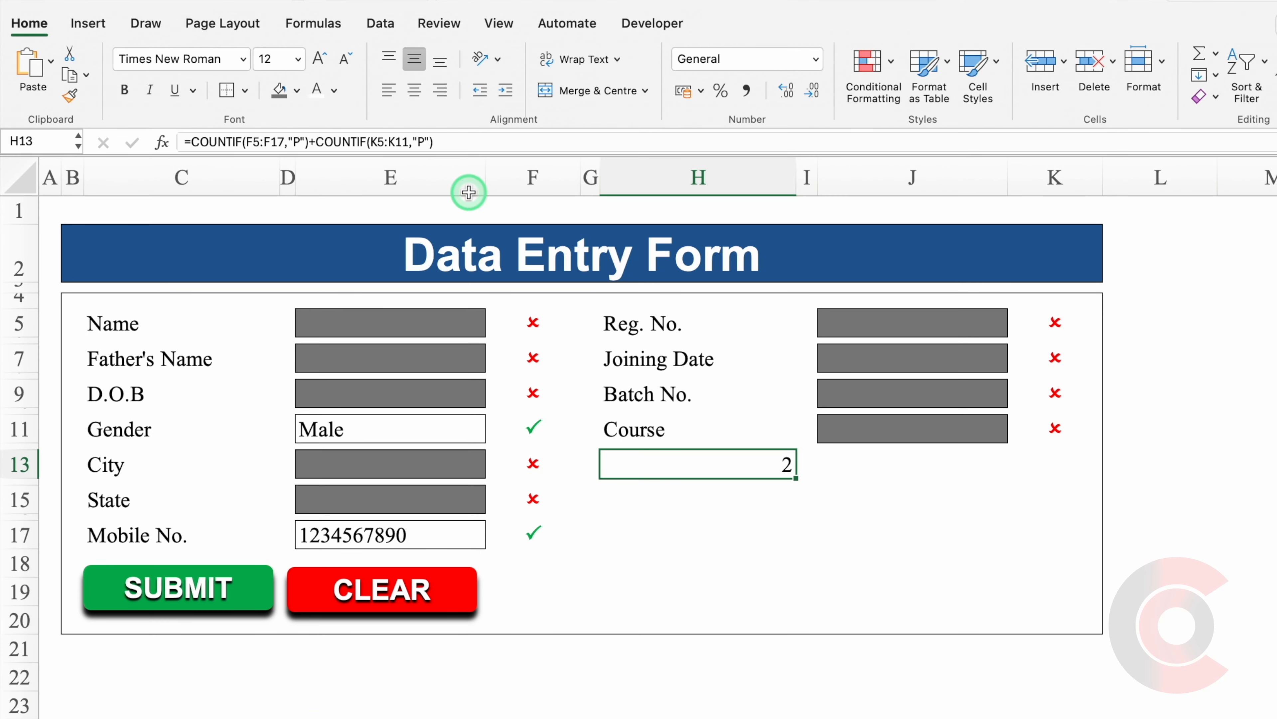
click(411, 95)
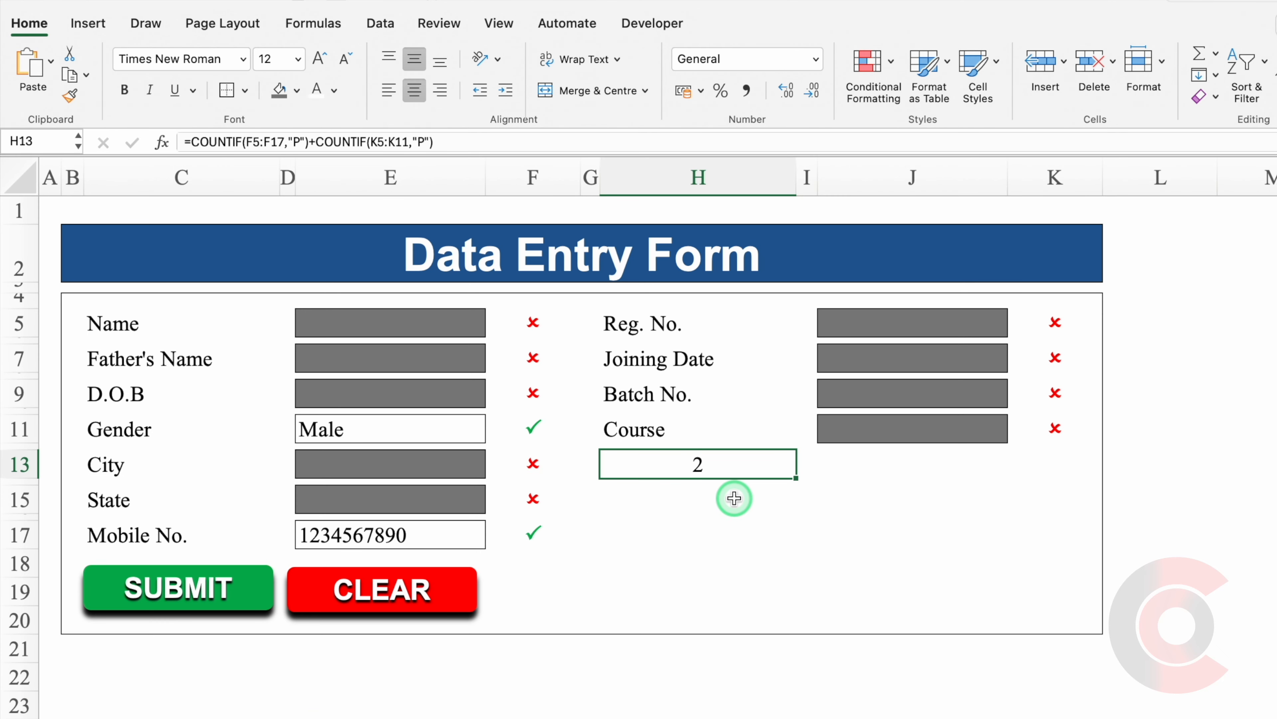
Delete the Gender and Mobile No. entries to test the count.
click(434, 431)
key(Delete)
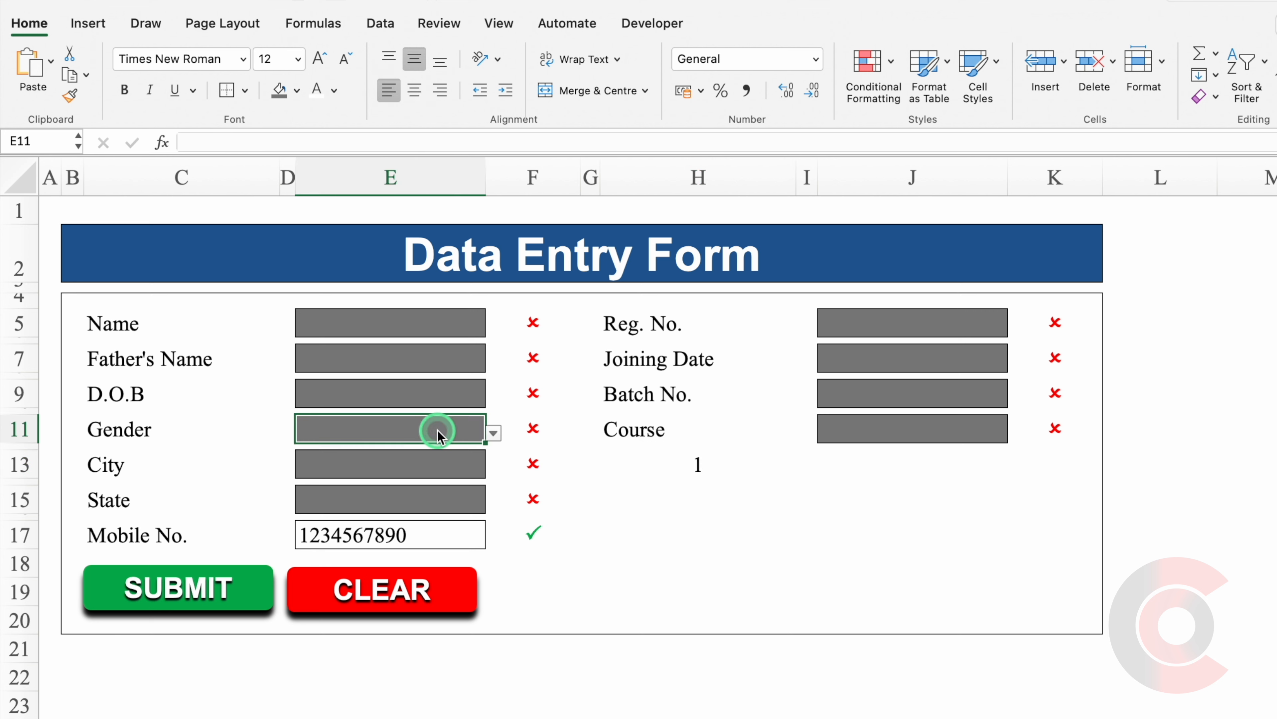
click(436, 535)
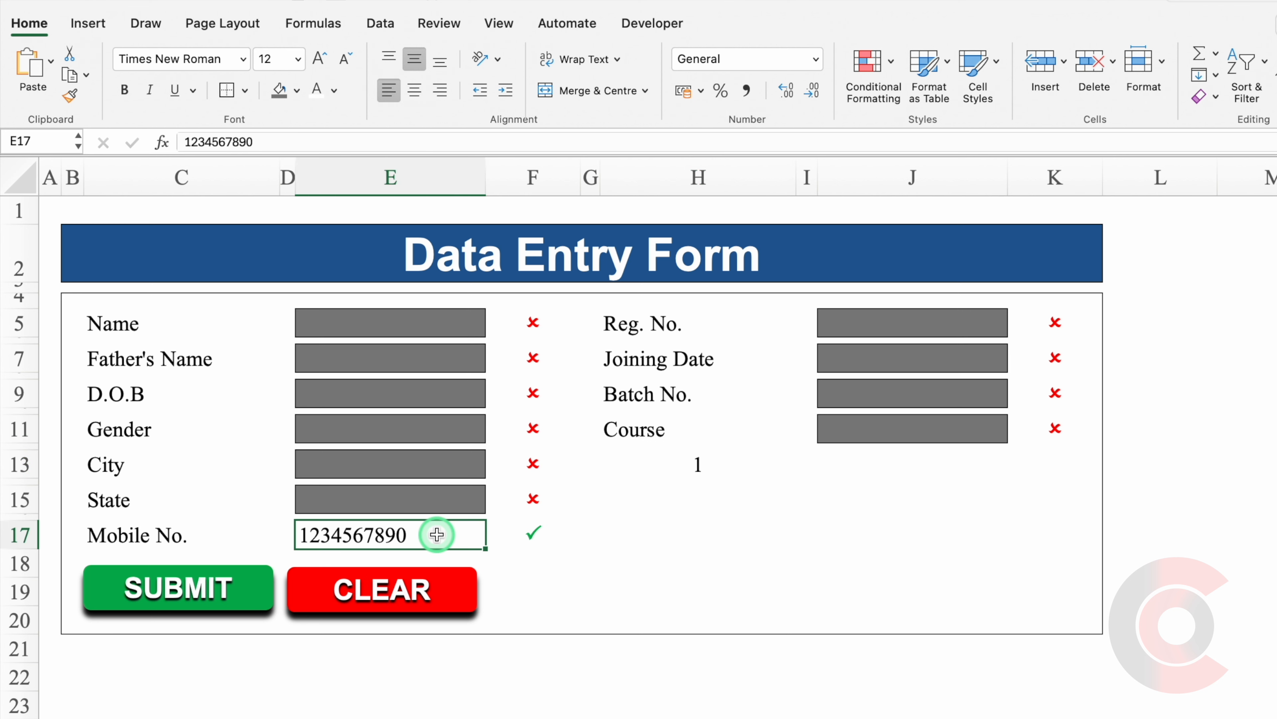
key(Delete)
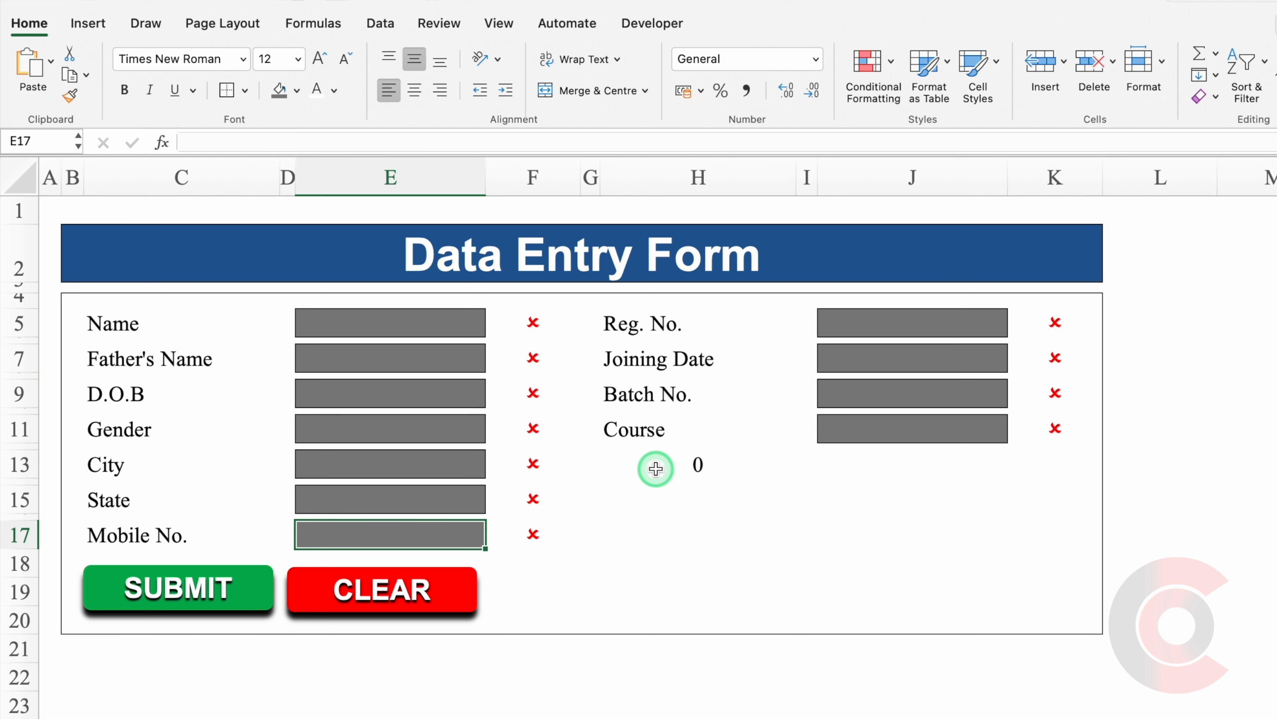
Merge H15:J19 and enter =IF(H13<>11,"Data is Still Pending","Ready To Submit") there.
drag(628, 501, 942, 581)
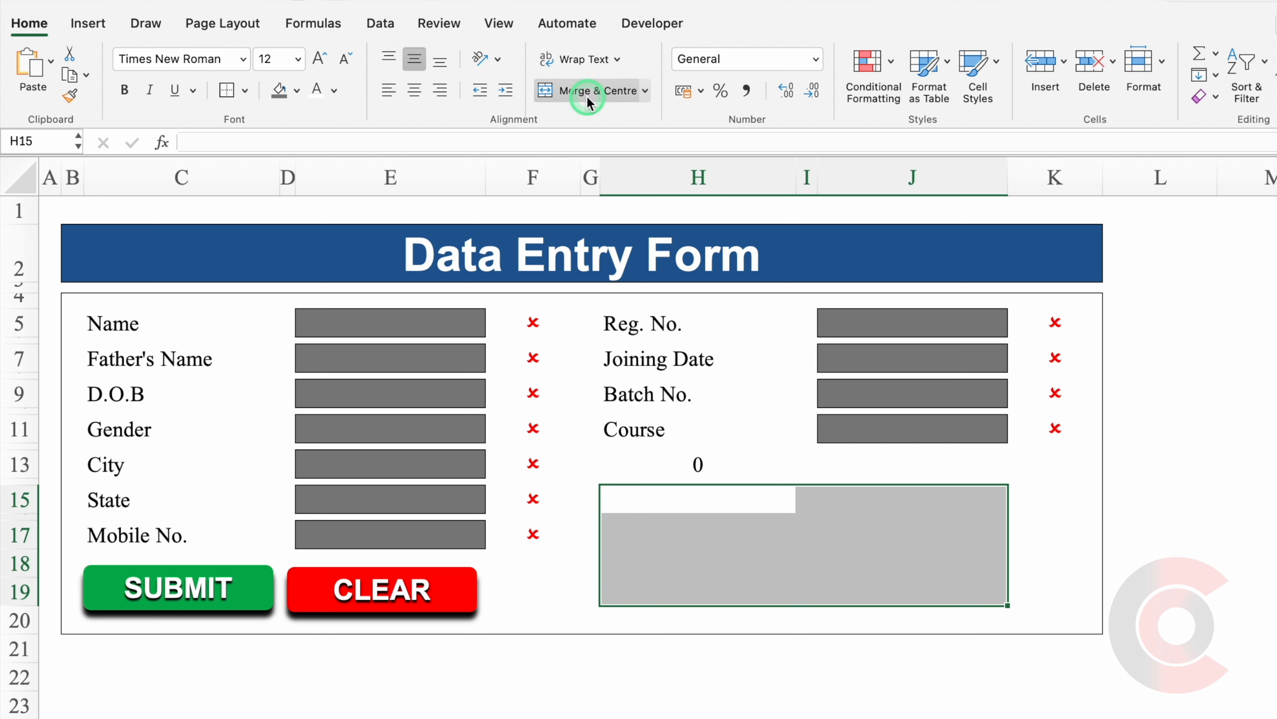
click(578, 90)
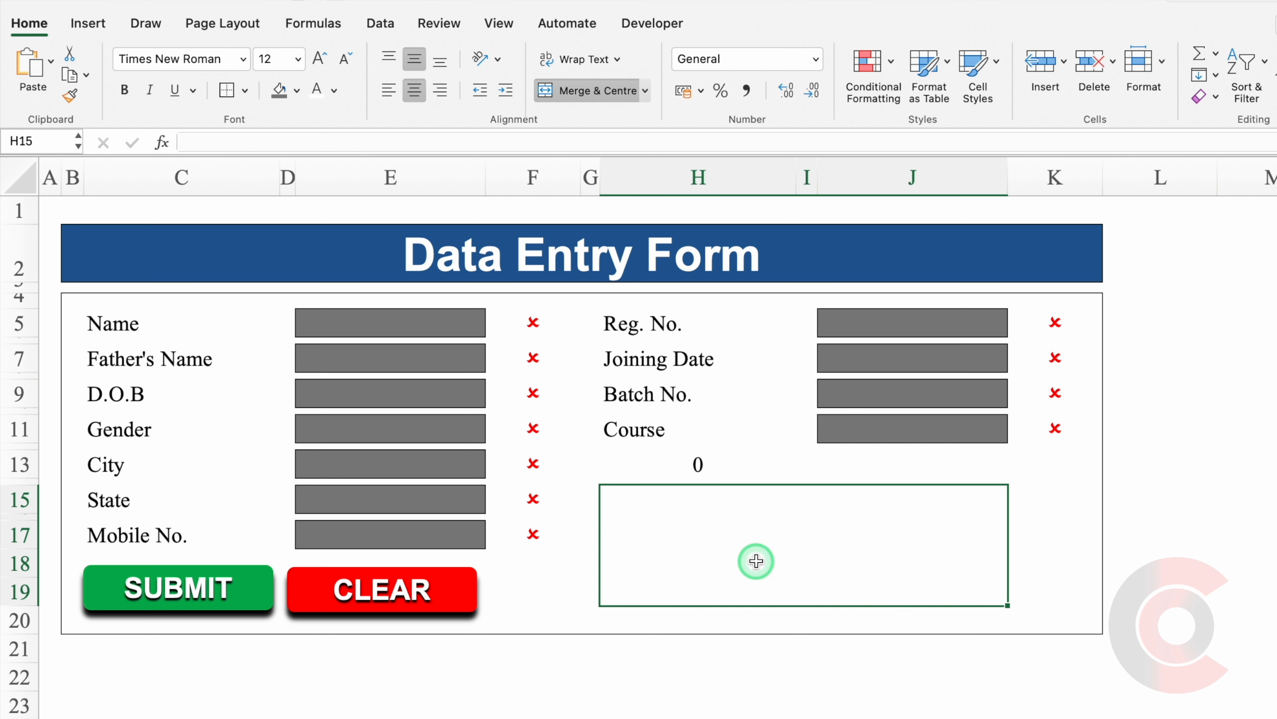
text(=)
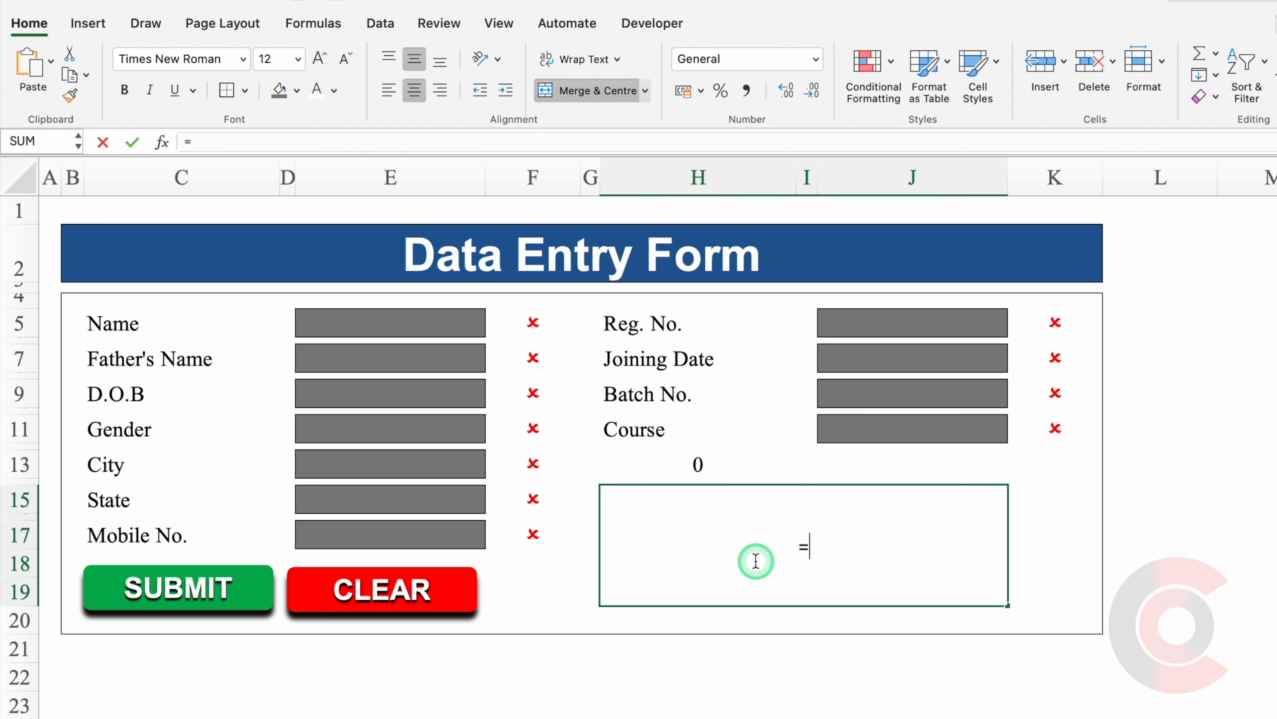
text(if)
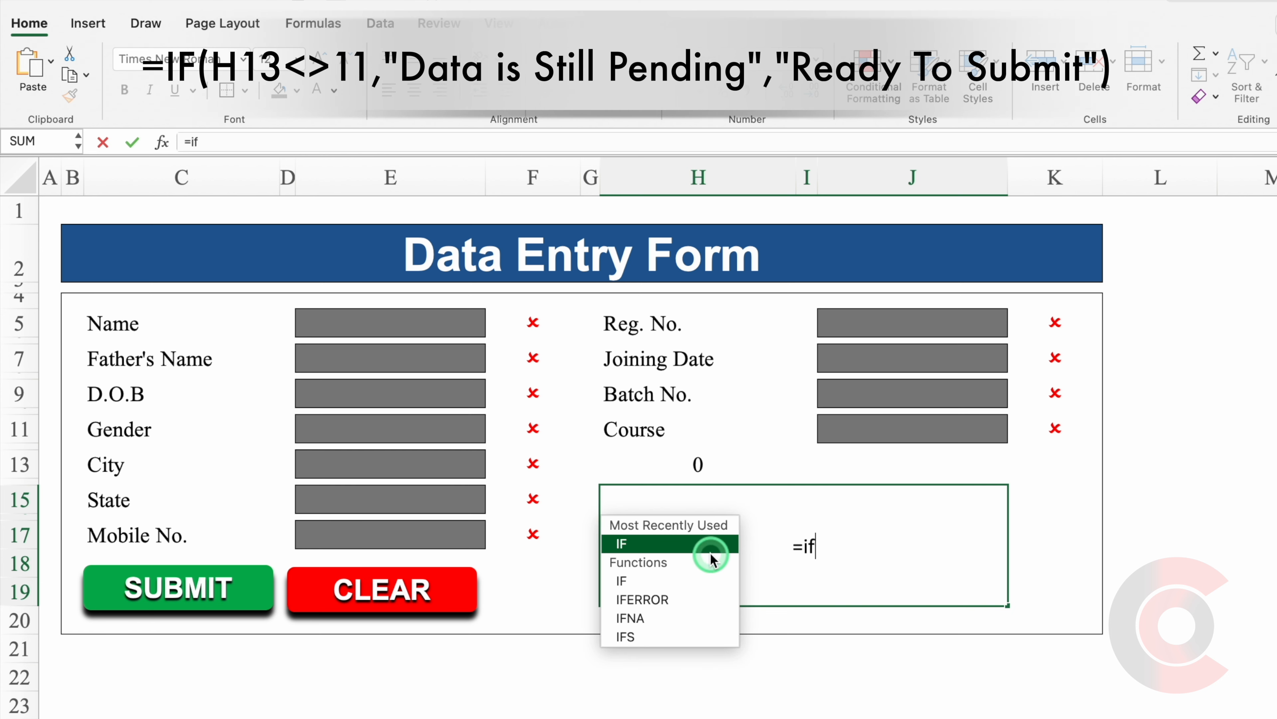
double_click(708, 548)
click(674, 466)
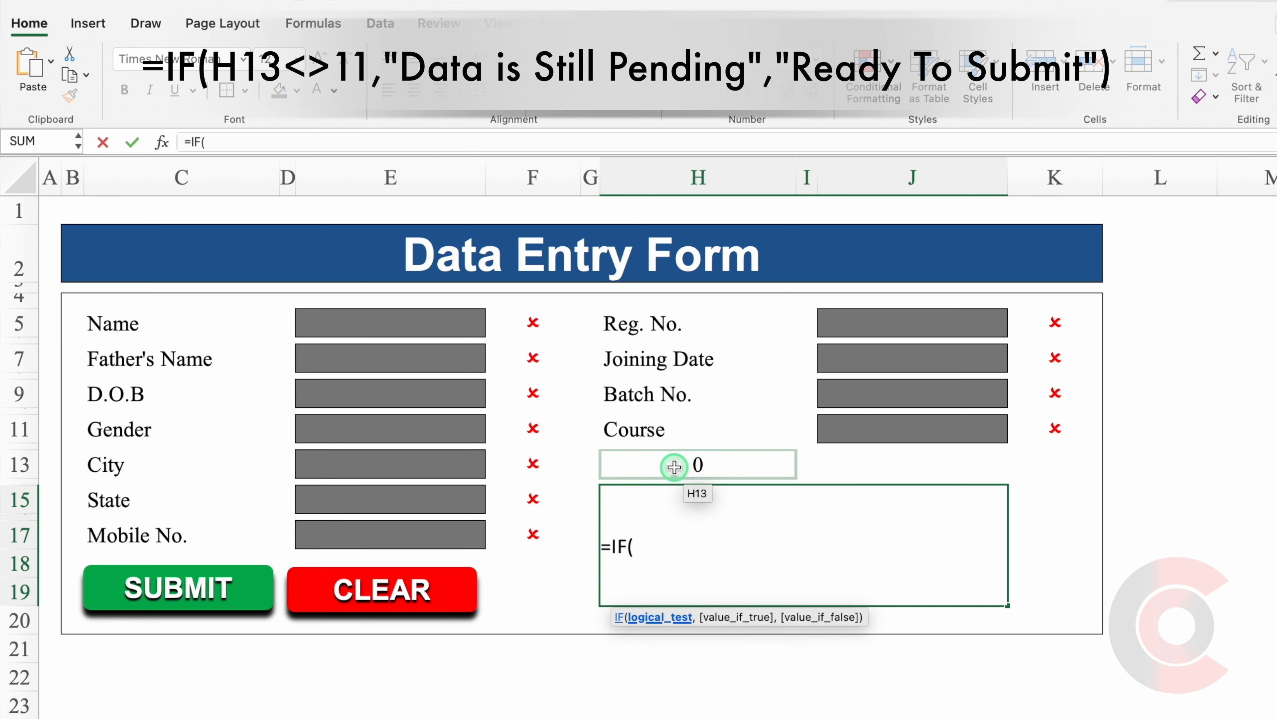
click(675, 466)
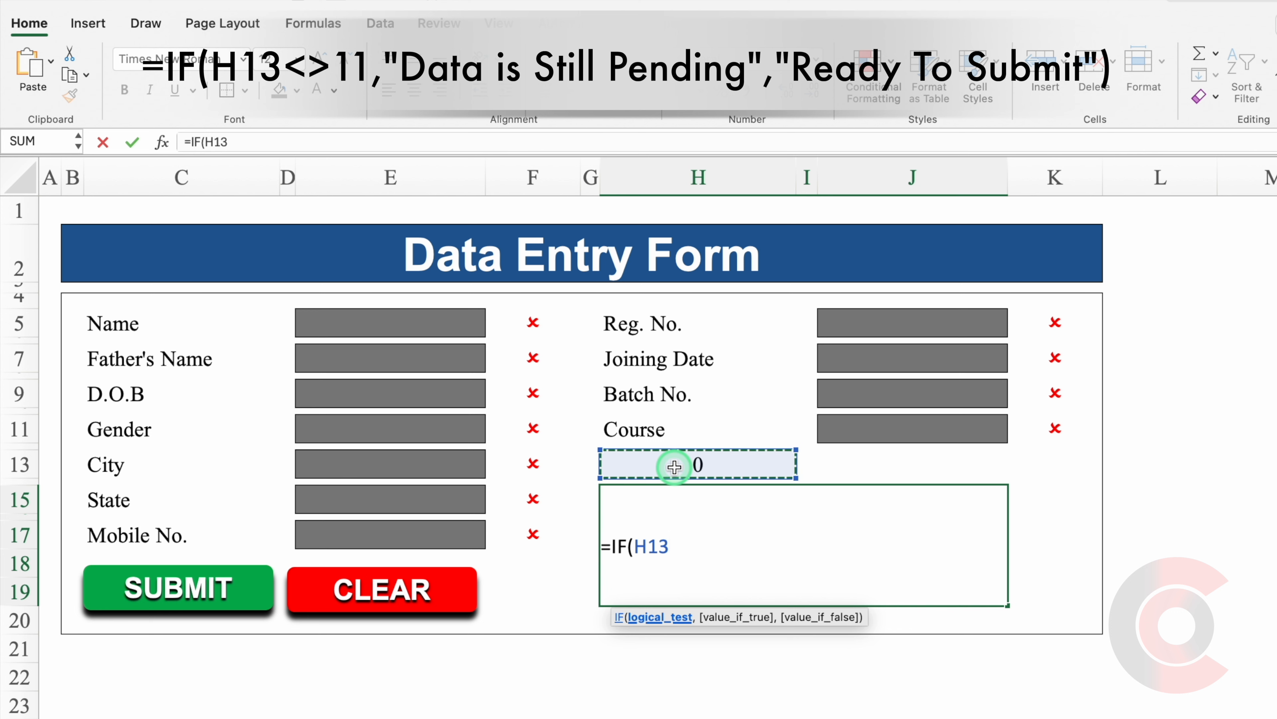
text(<>11)
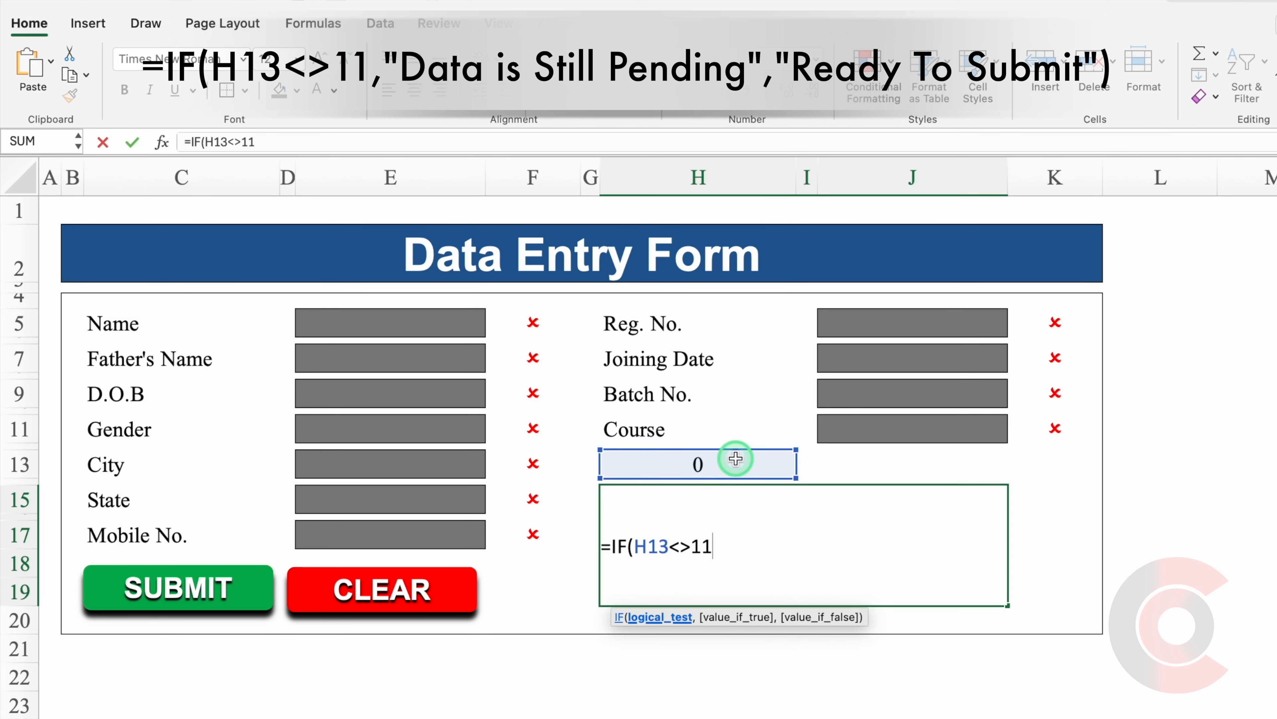
text(,)
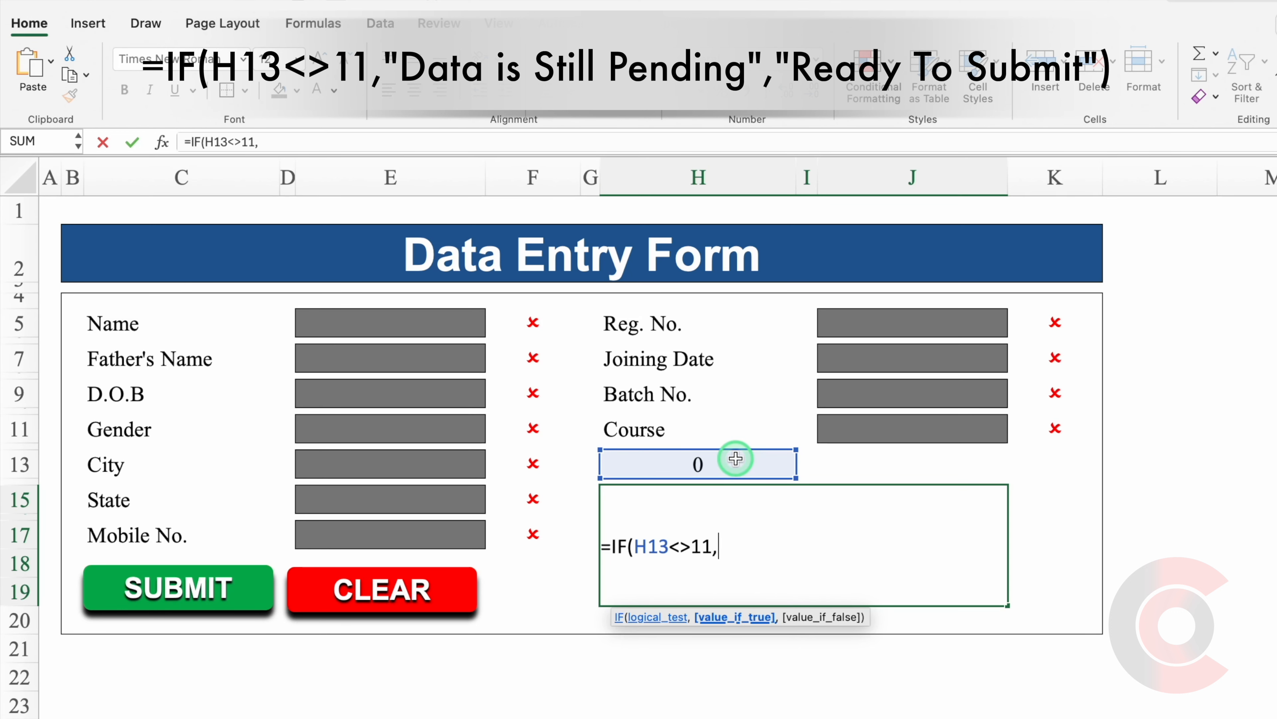
text("Data is Sti)
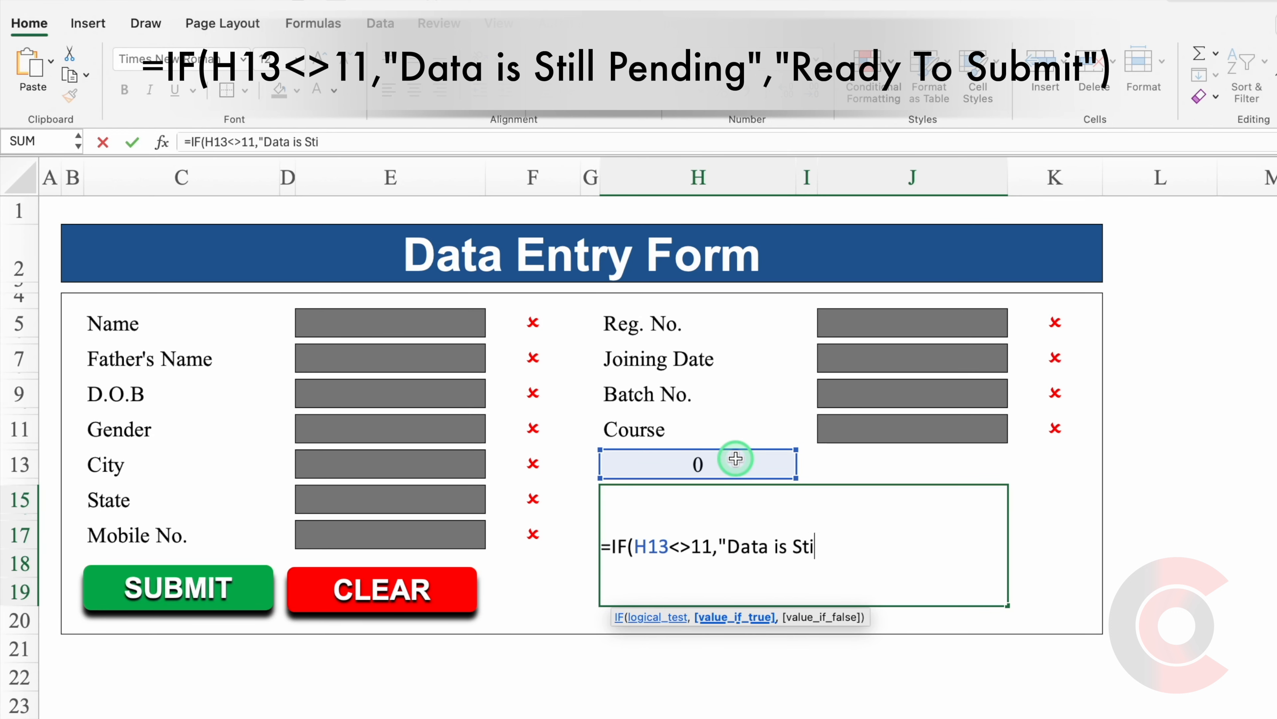
text(ll Pending")
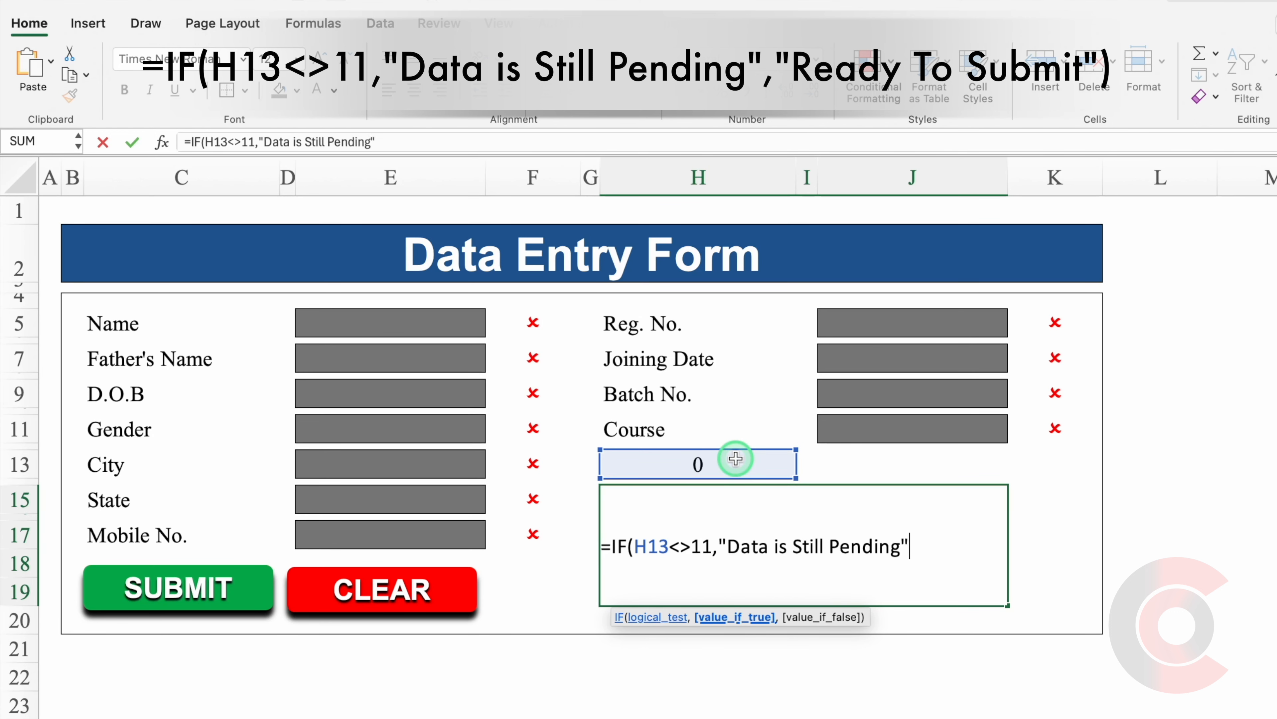
text(,)
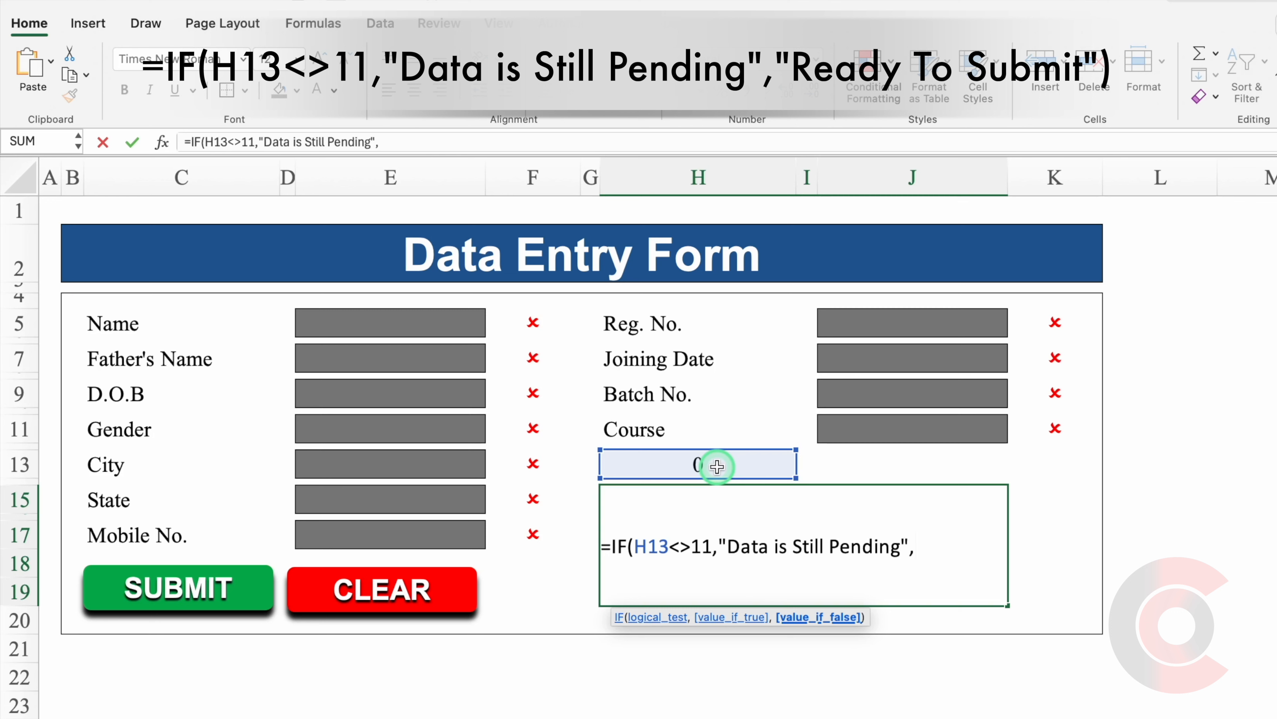
text("Ready To Submit")
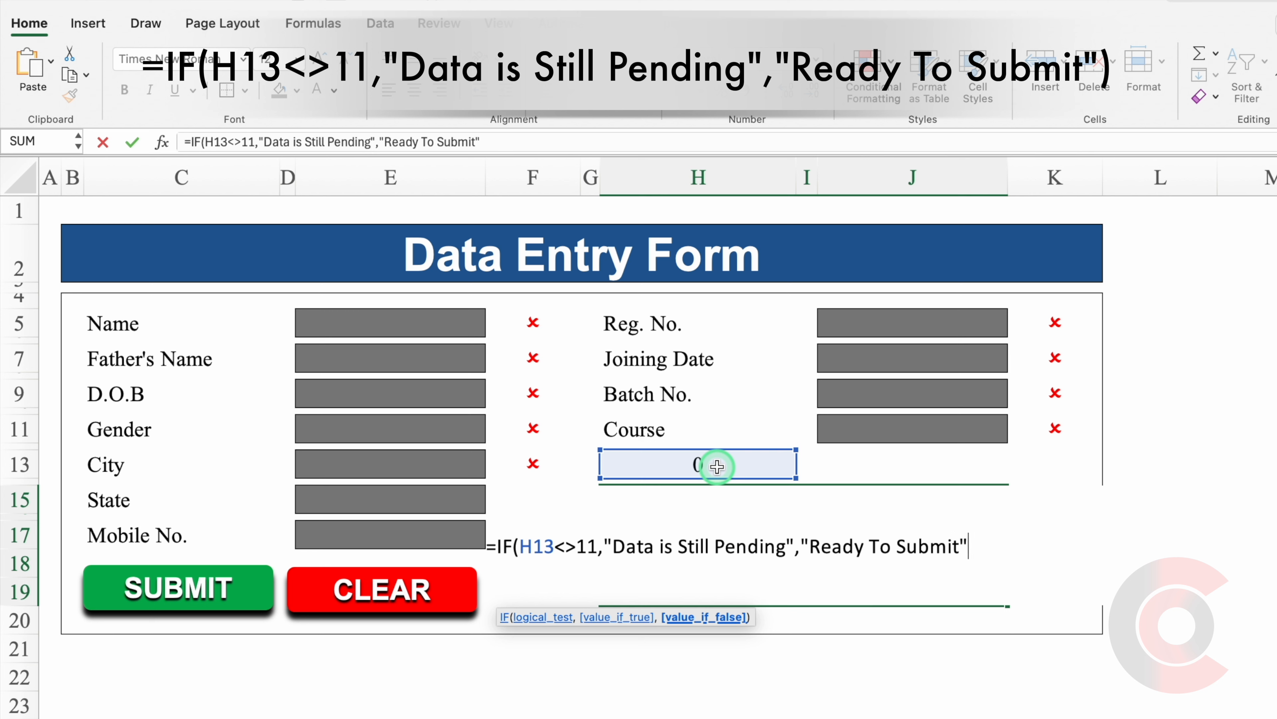
text())
key(Return)
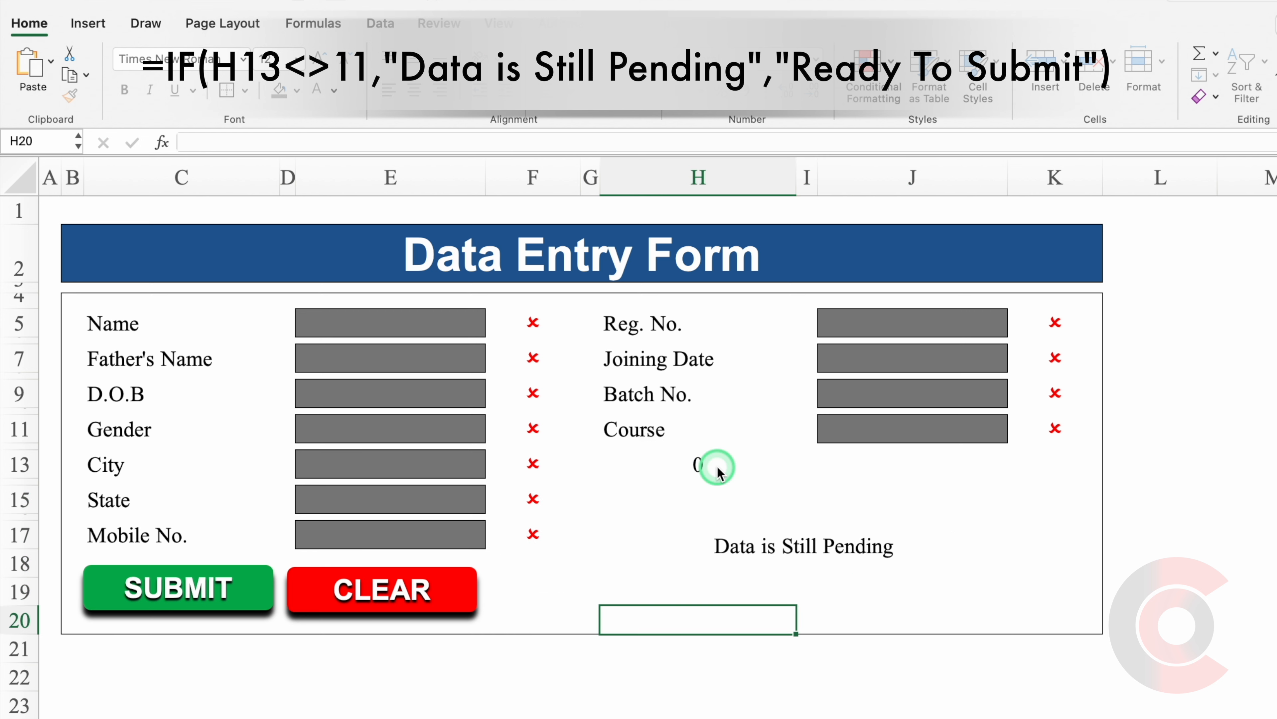
Fill the left-hand form fields with test entries, including a test mobile number.
click(787, 541)
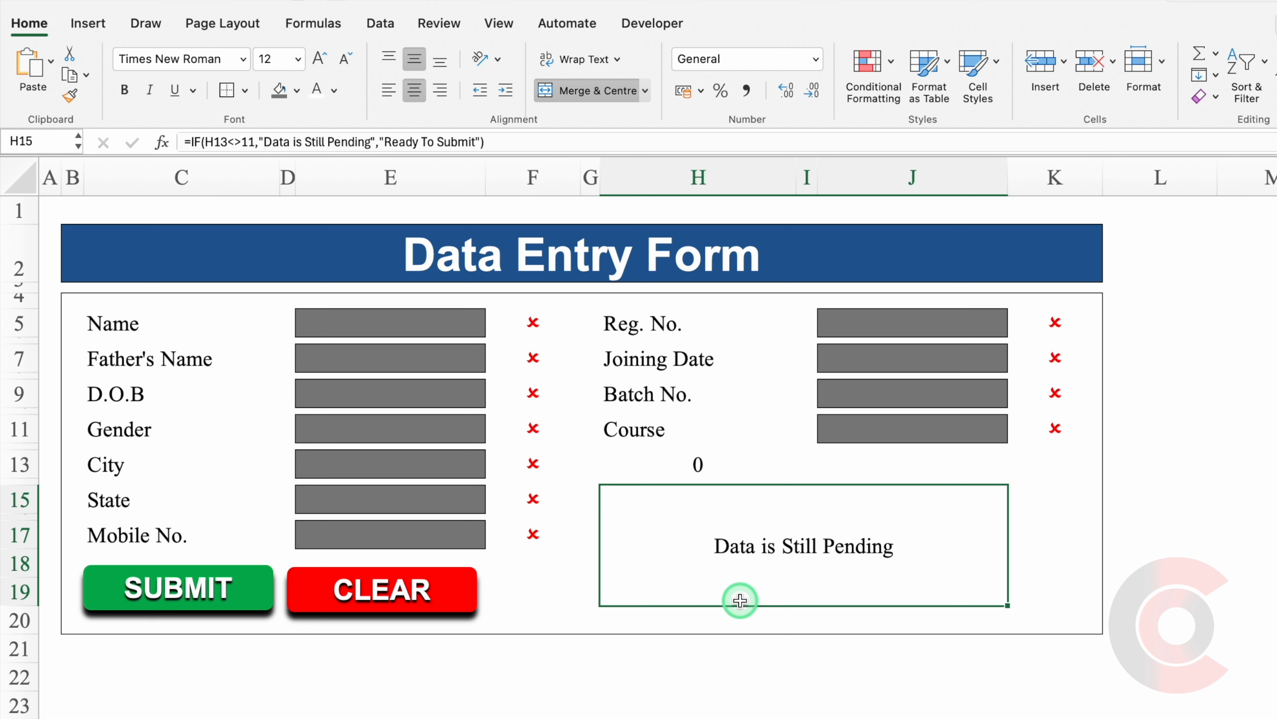
click(385, 324)
text(wwww)
click(382, 360)
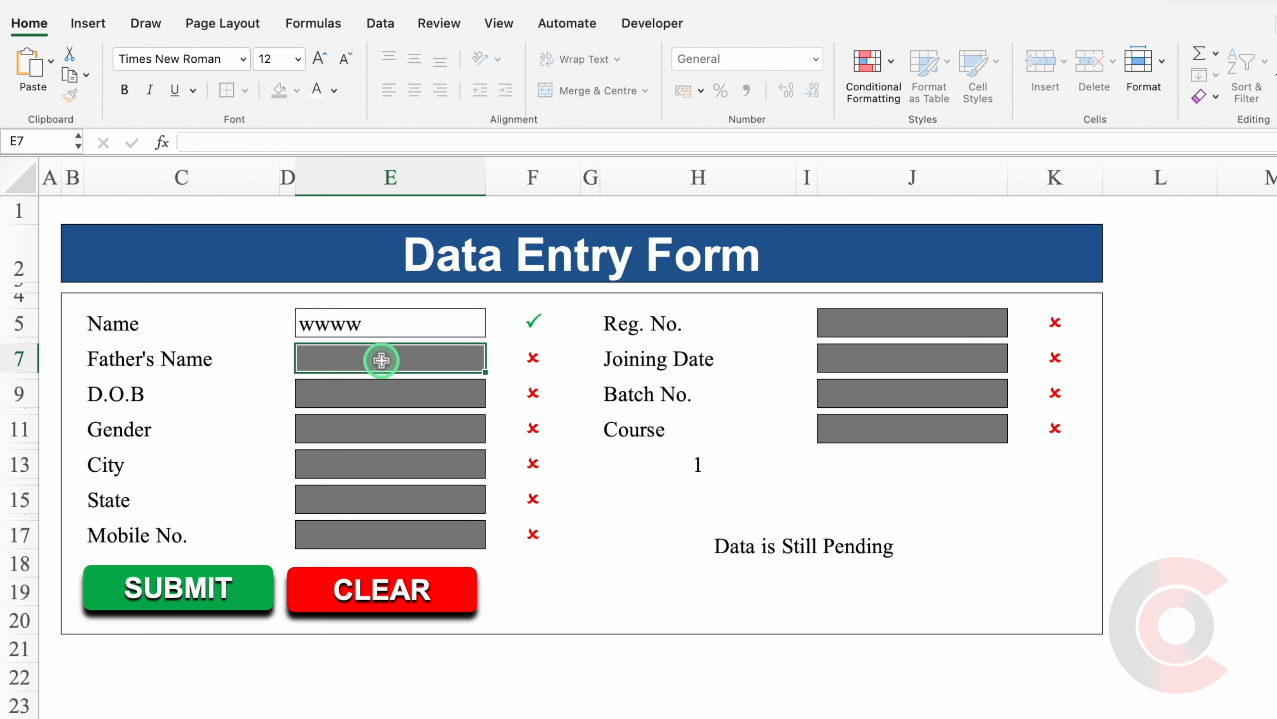
text(wwww)
click(392, 394)
text(www)
click(410, 429)
click(494, 435)
text(ww)
click(382, 534)
text(1111111111)
Enter Reg. No. 123 and test Joining Date and Course values, confirming Ready To Submit appears.
click(866, 327)
text(123)
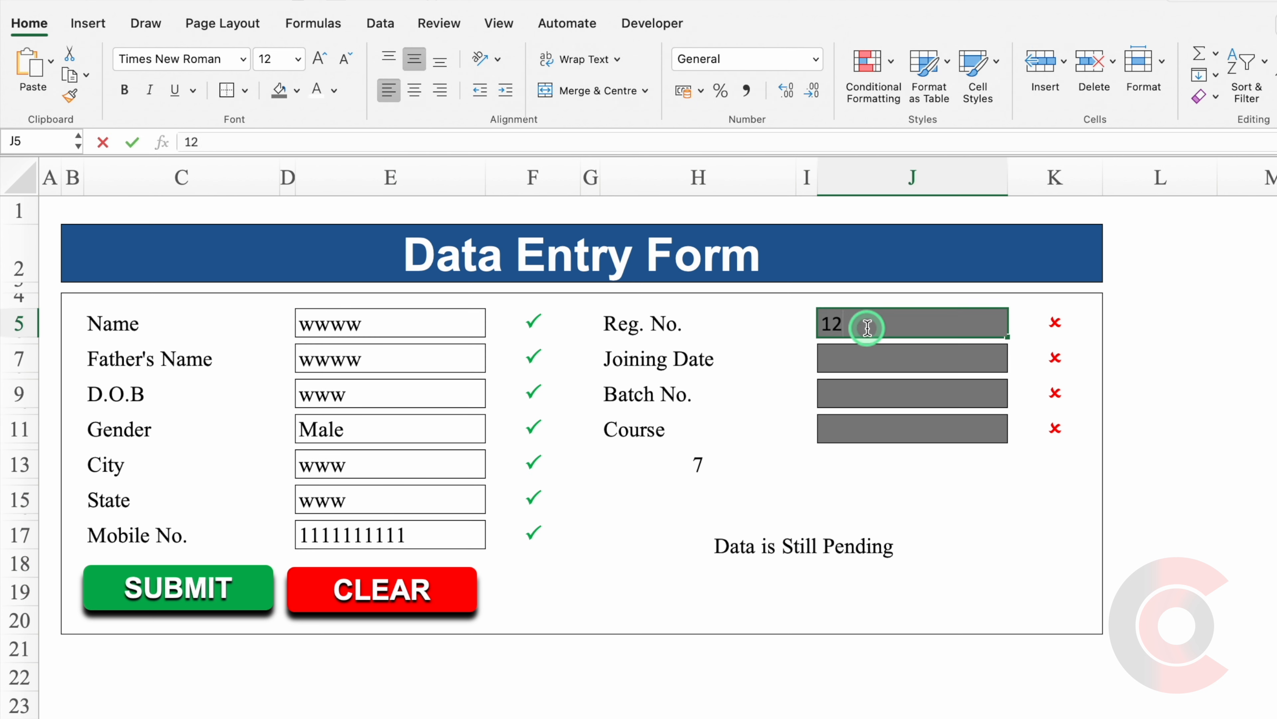
click(869, 359)
text(111)
click(869, 389)
click(875, 428)
text(111)
click(873, 554)
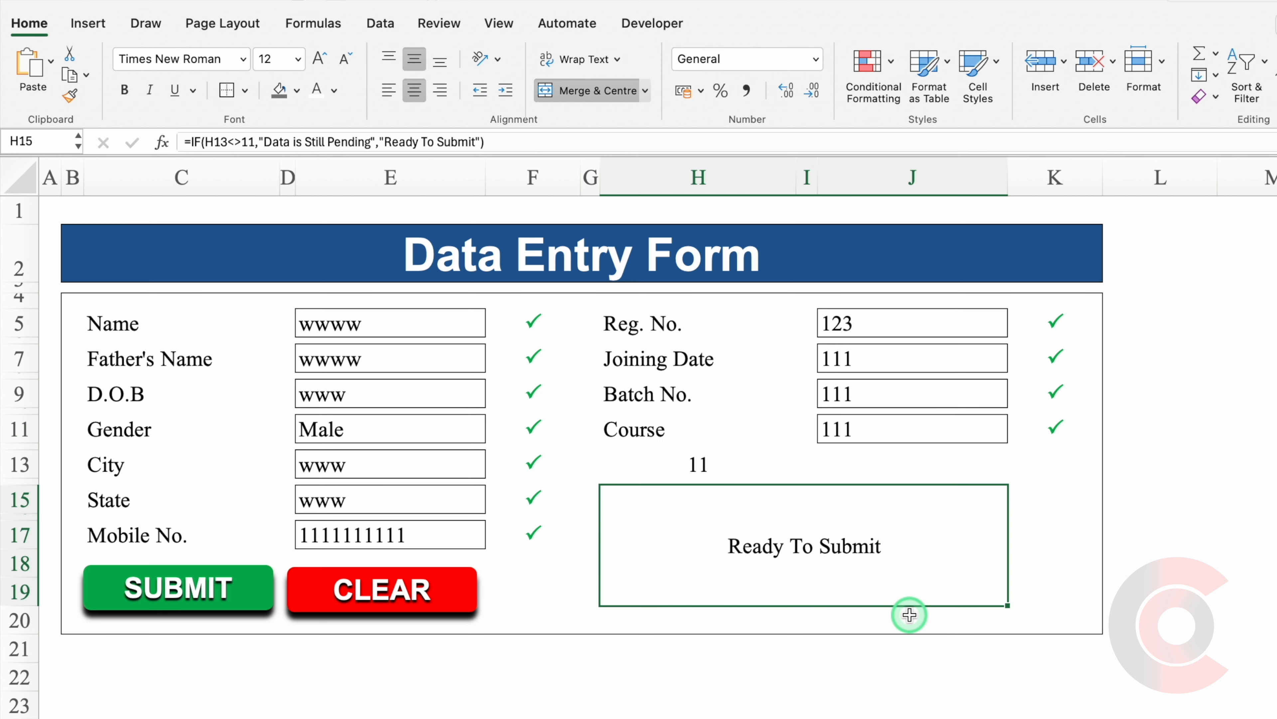
Clear the test entries from both columns of entry fields.
drag(387, 324, 422, 534)
key(Delete)
drag(907, 332, 941, 425)
key(Delete)
Turn the H13 count white and mark the 'Data is Still Pending' text in the status formula.
click(767, 477)
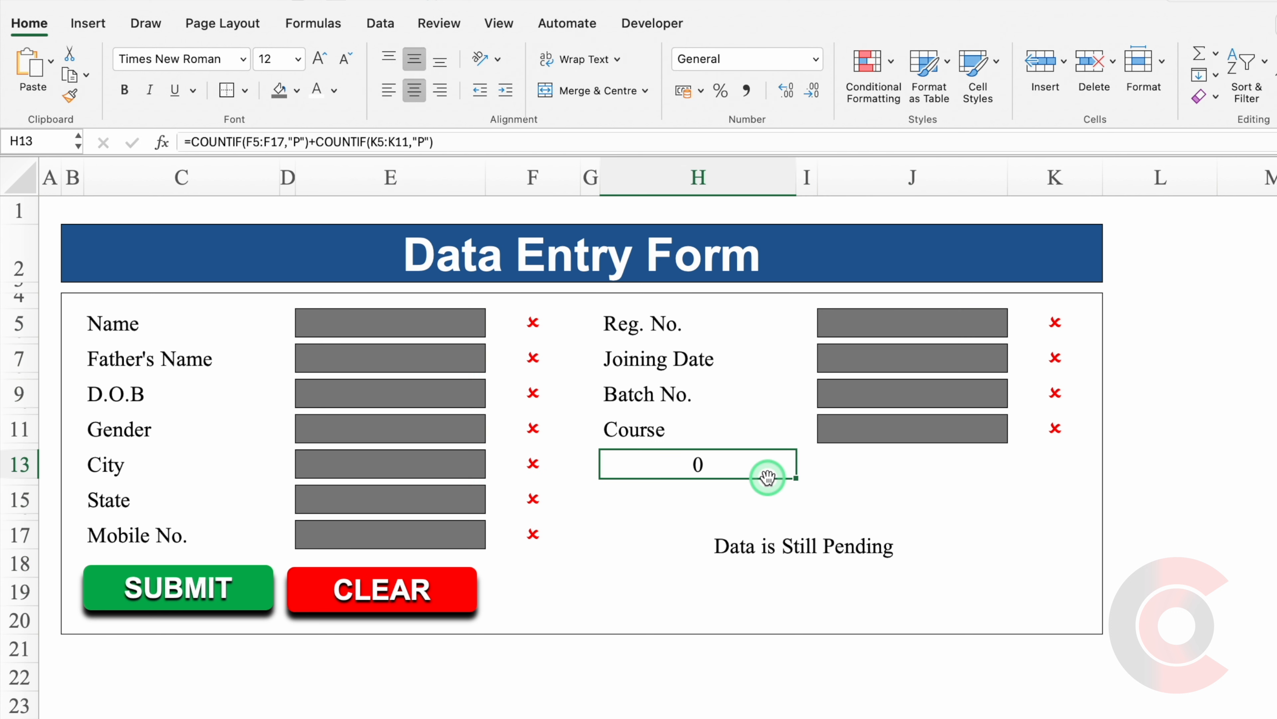
click(317, 96)
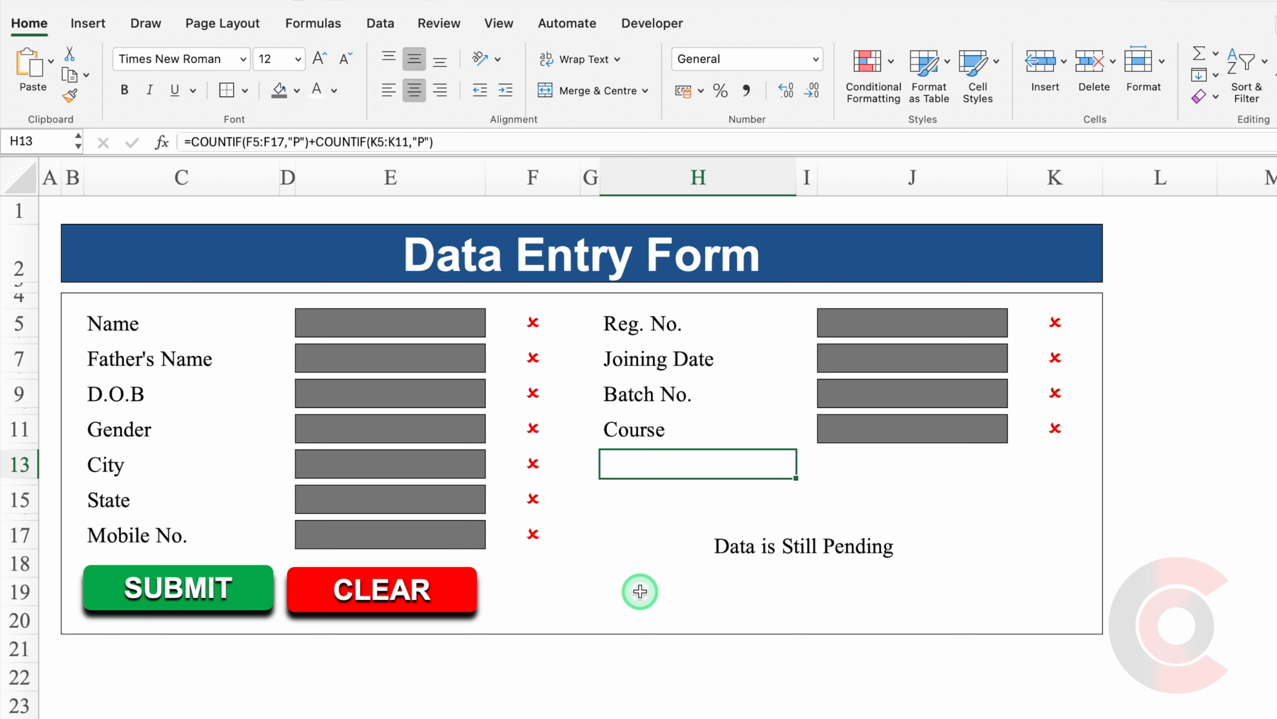
click(773, 565)
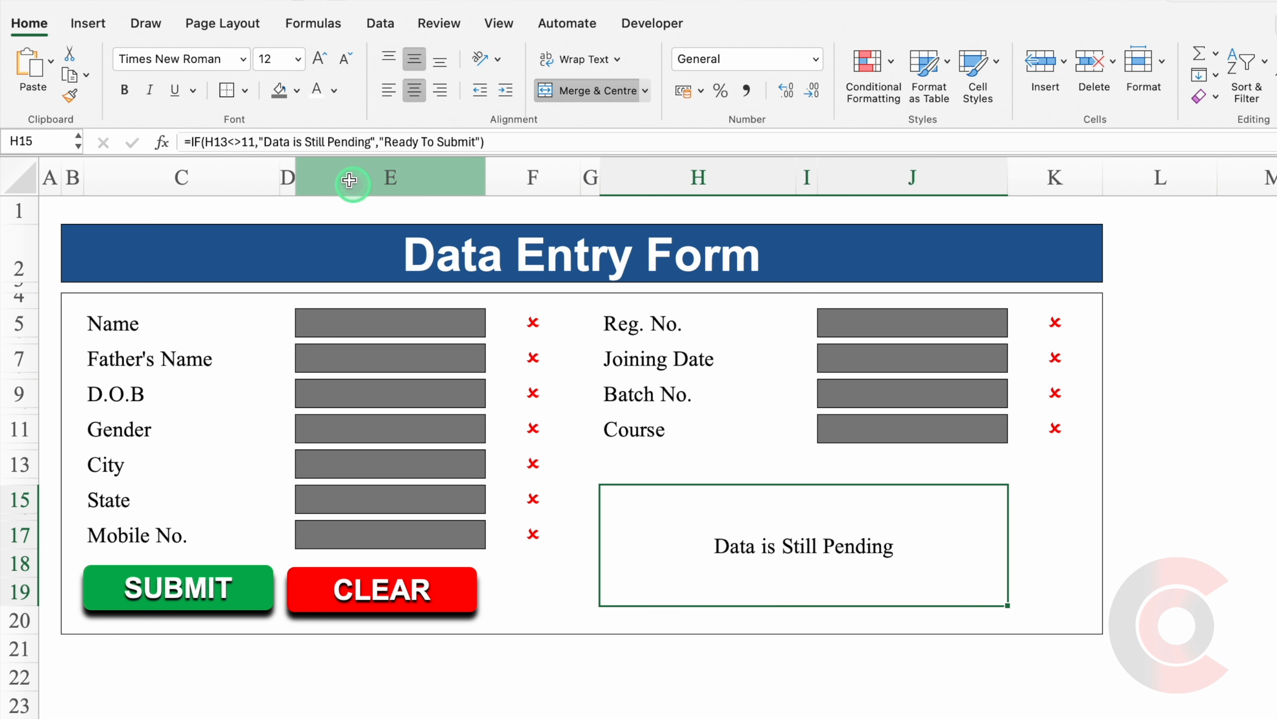
drag(370, 144, 265, 144)
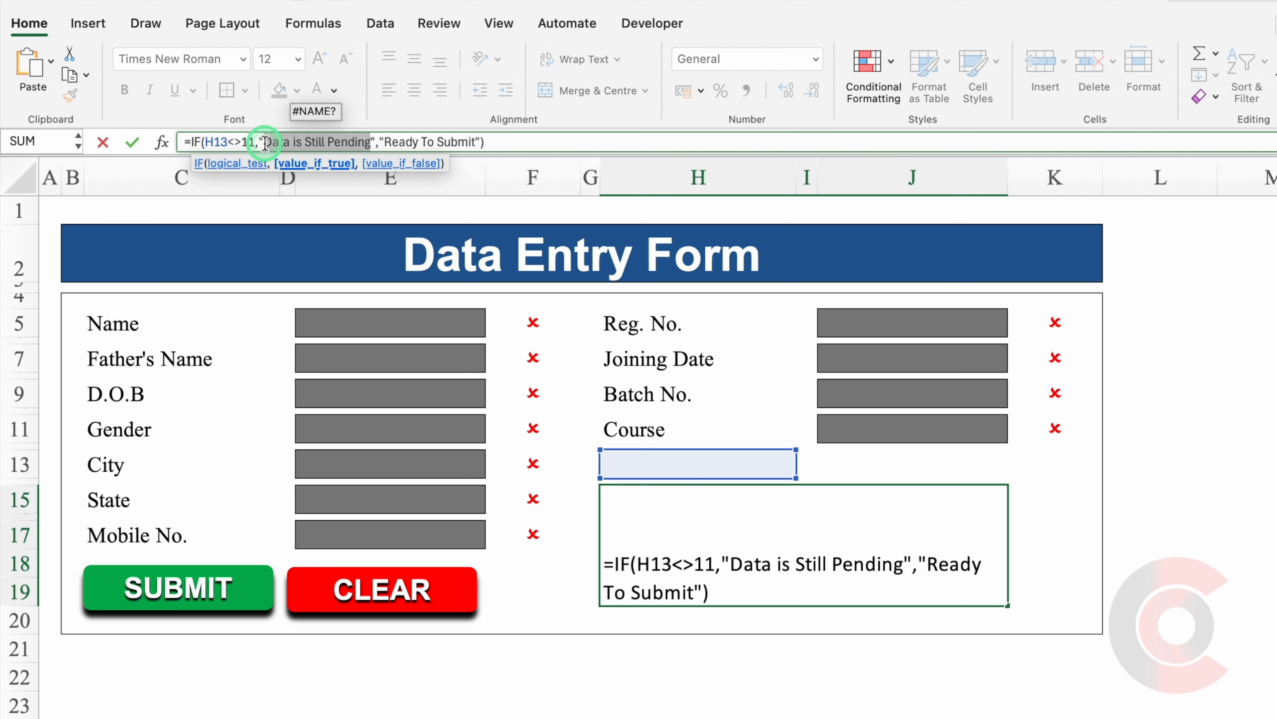
key(Escape)
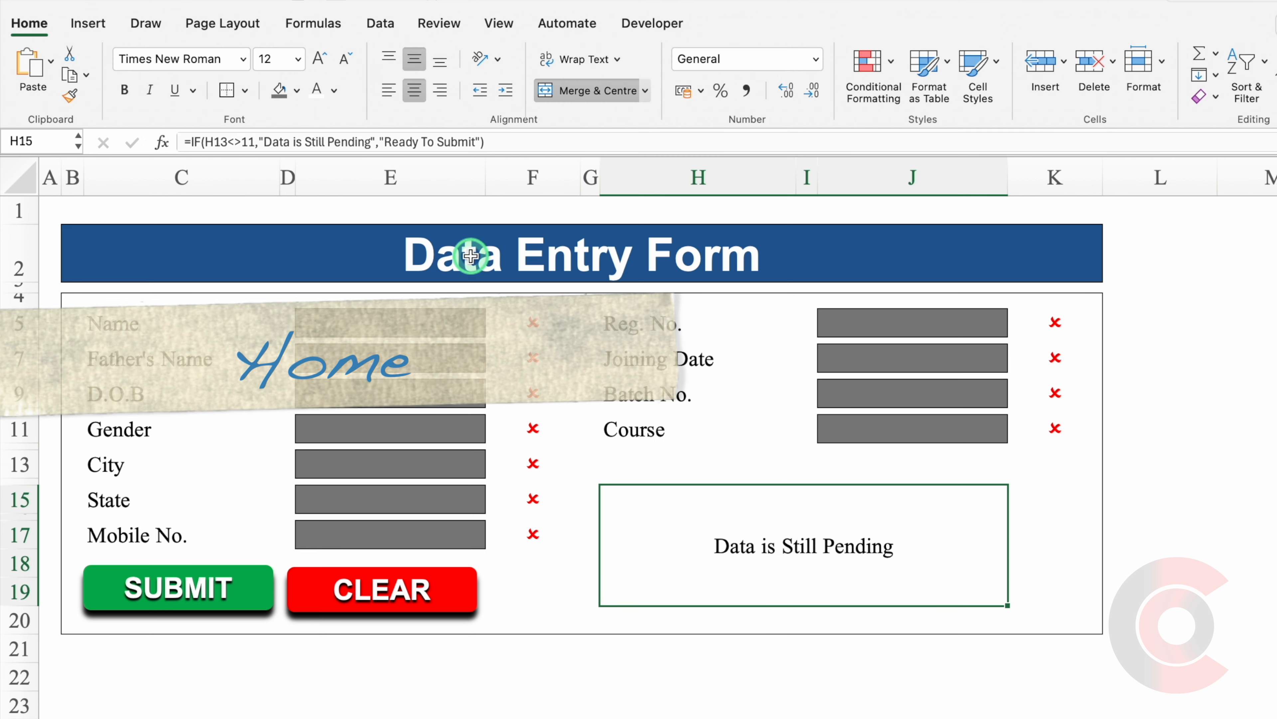
Start an Equal To highlight rule matching 'Data is Still Pending' with a custom format.
click(864, 68)
mouse_move(980, 96)
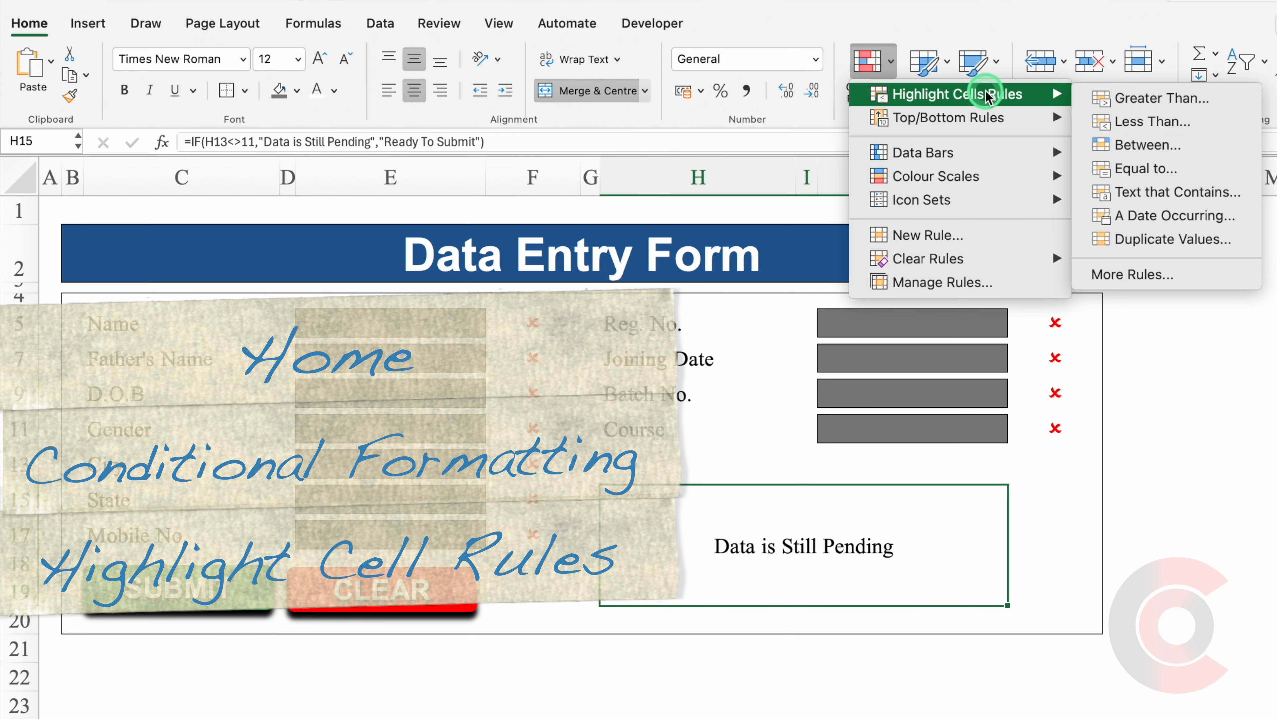
click(1152, 169)
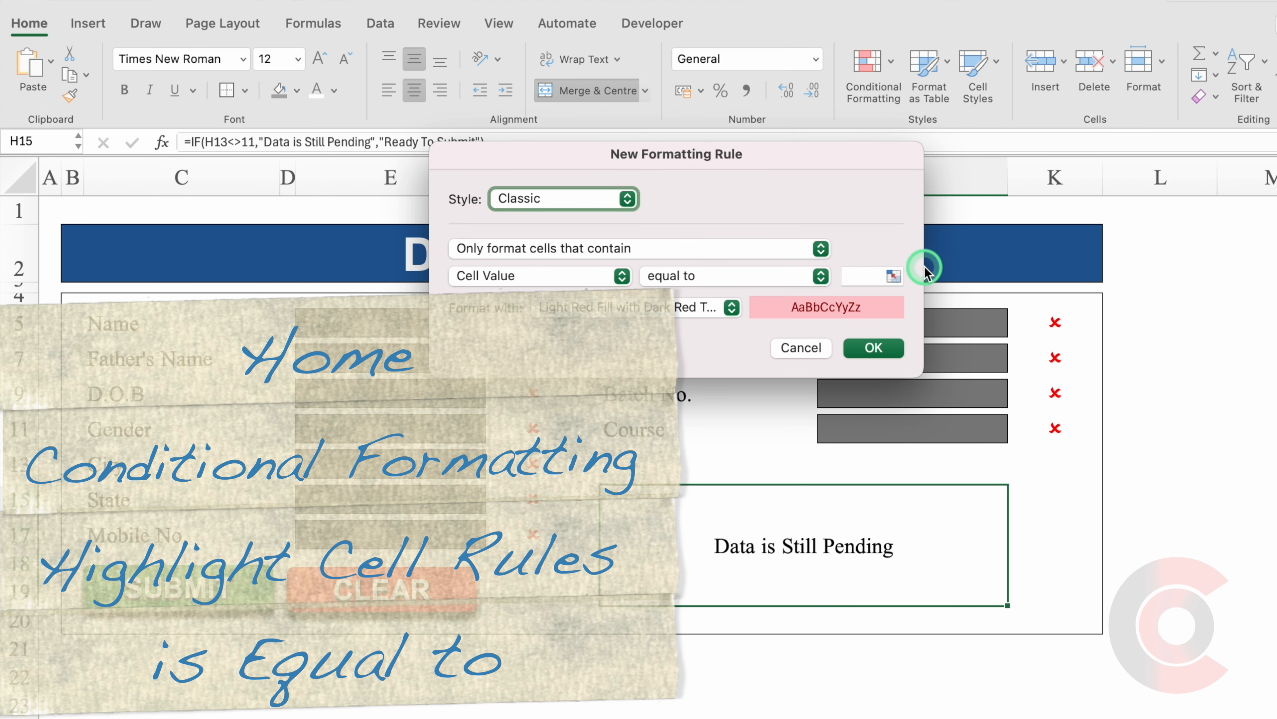
click(866, 274)
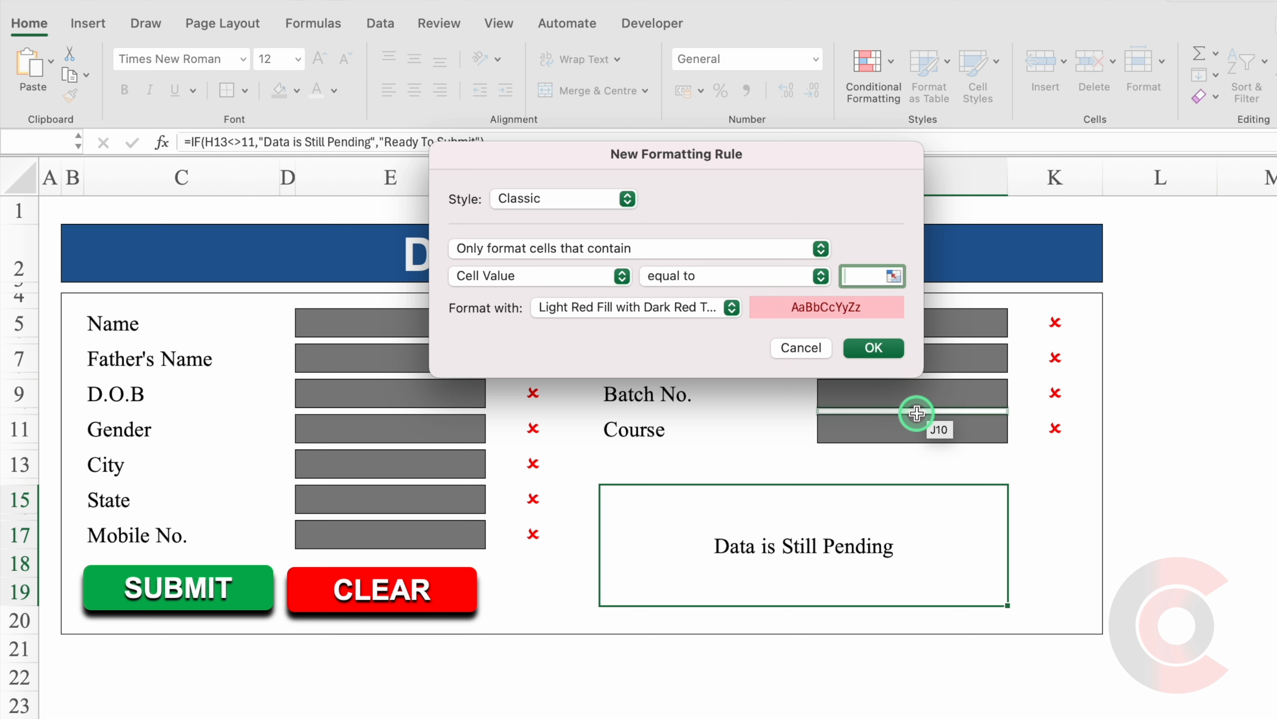
key(super+v)
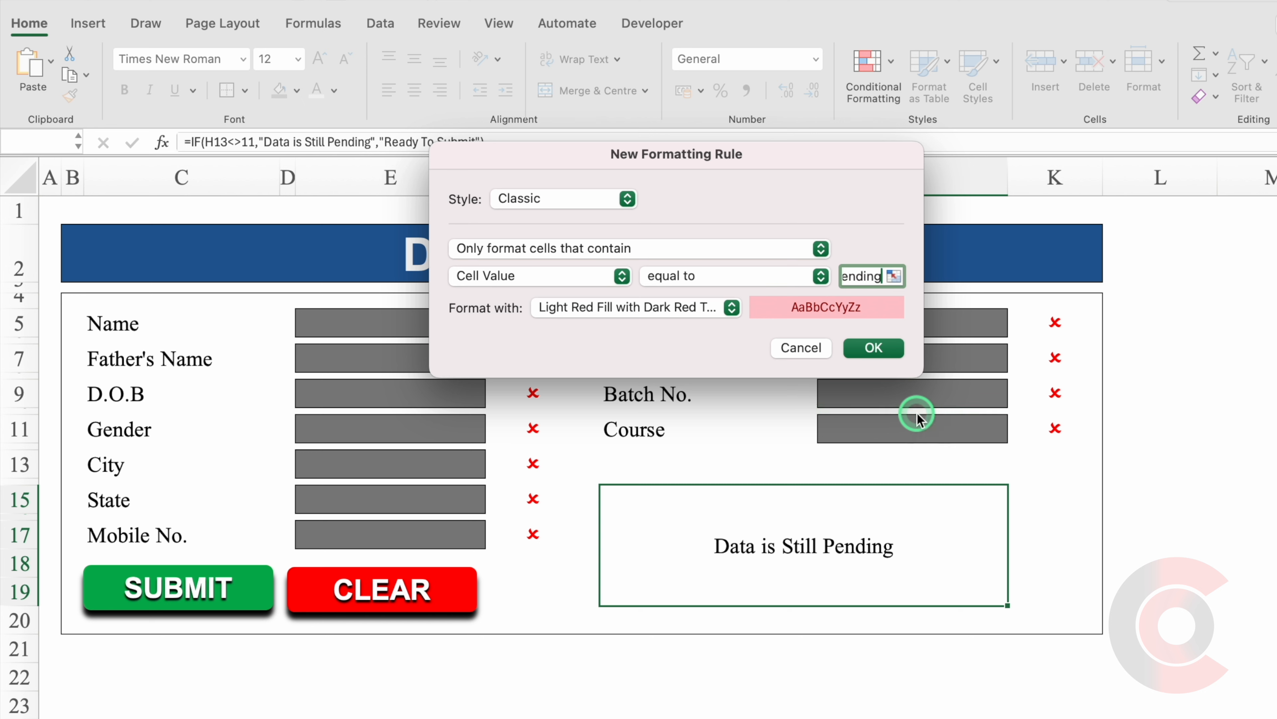
click(732, 308)
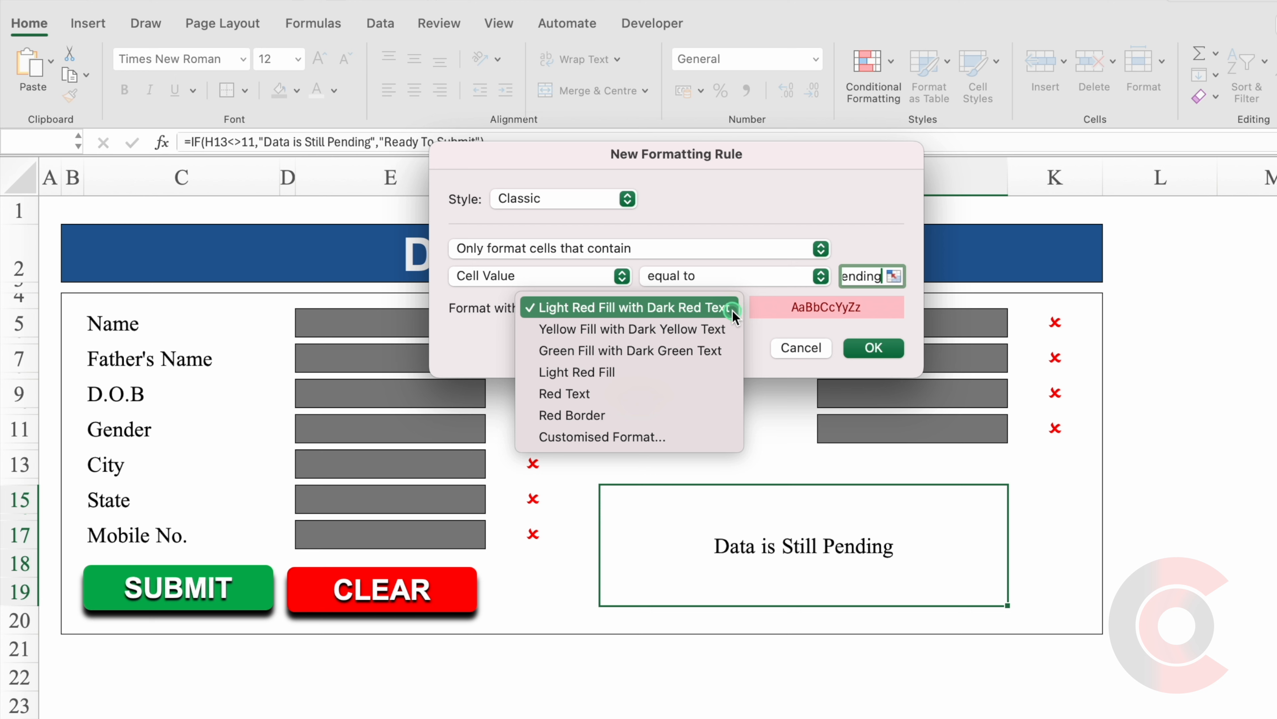
click(654, 436)
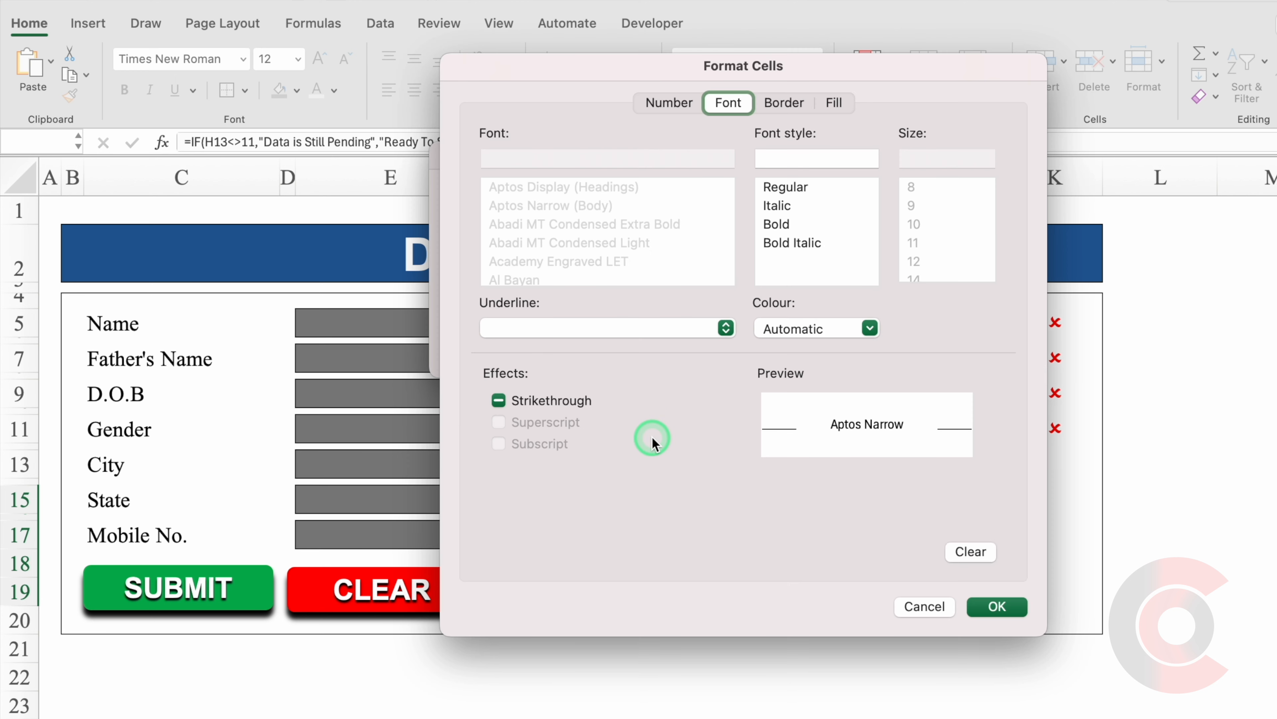
Set the custom format to red fill with white text and confirm it.
click(835, 103)
click(684, 174)
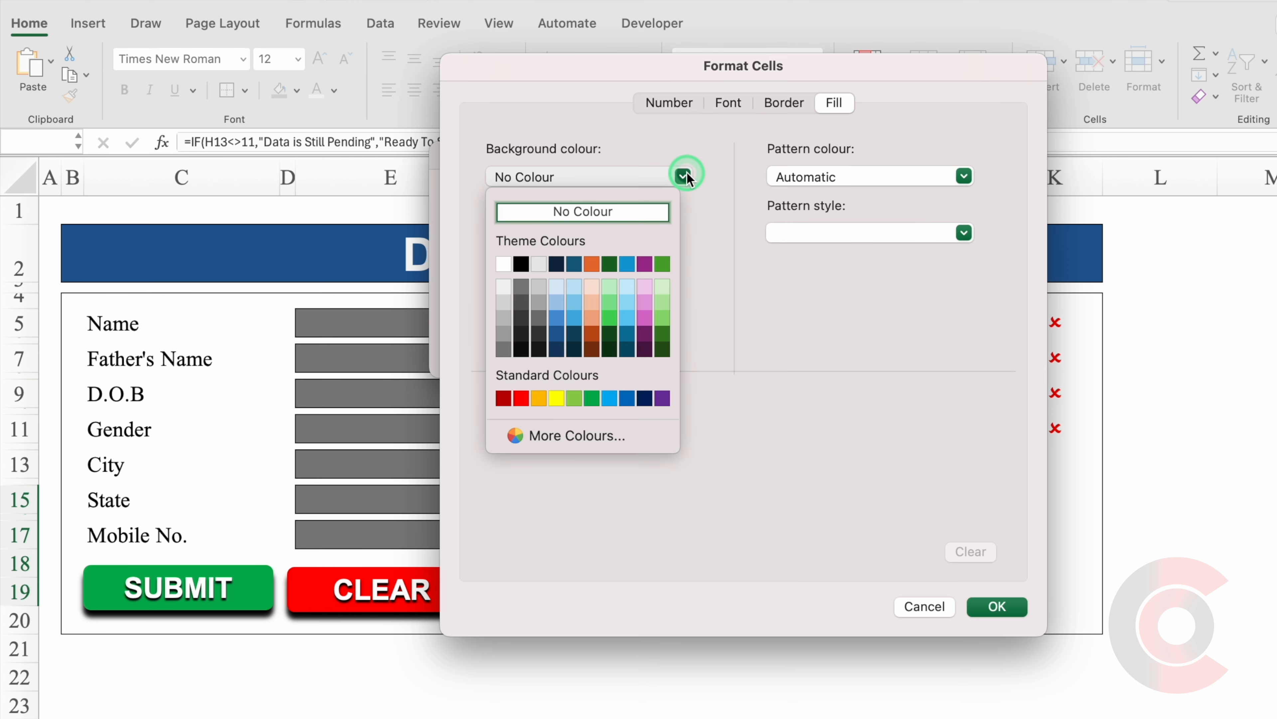
click(521, 398)
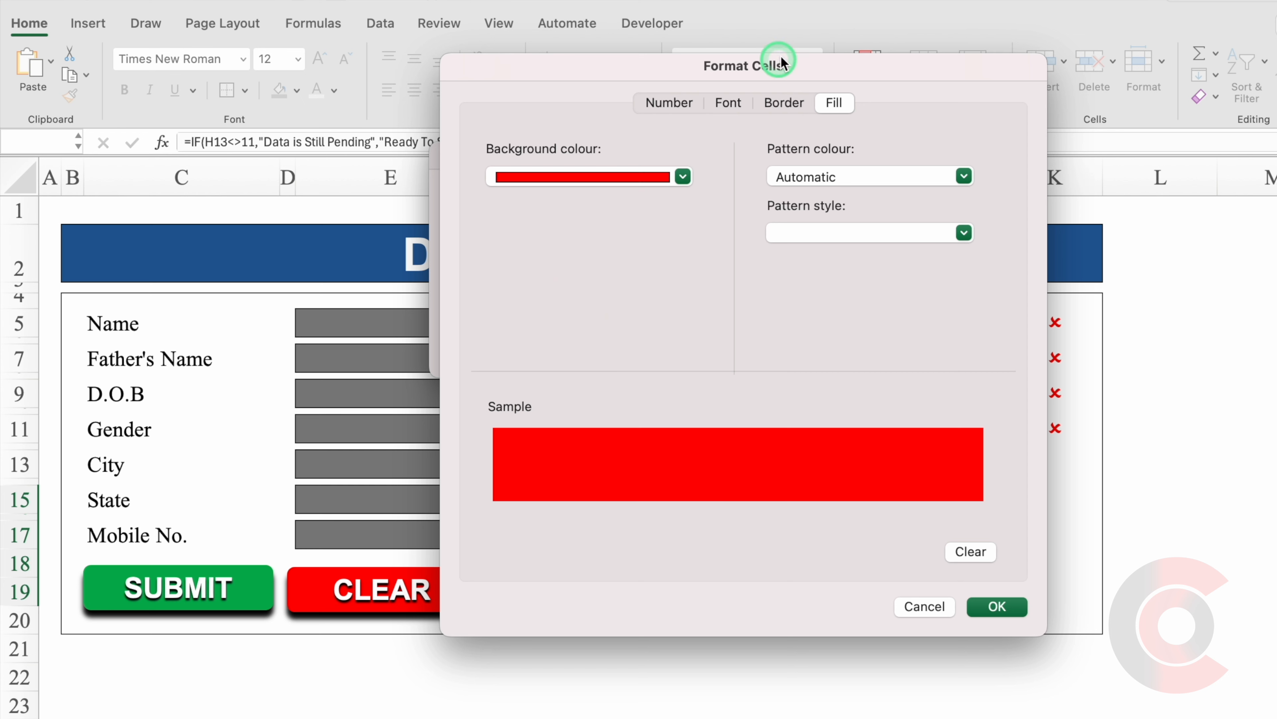
click(729, 103)
click(870, 328)
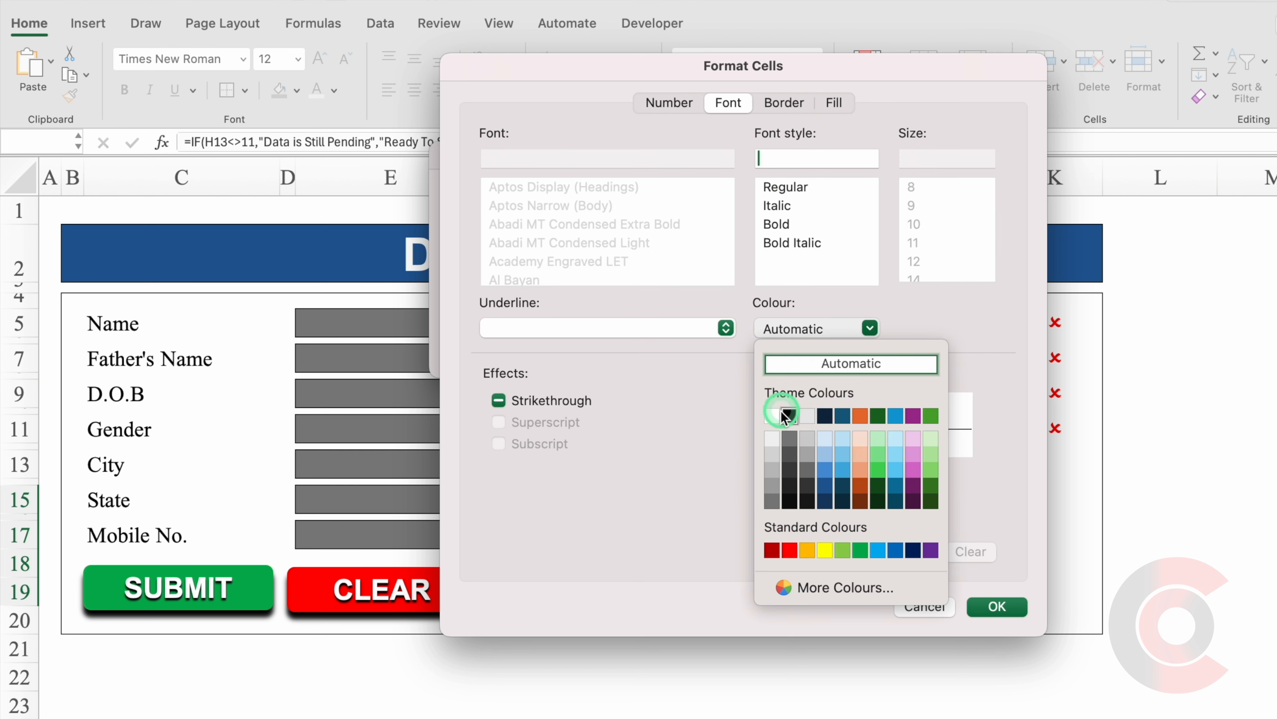
click(775, 417)
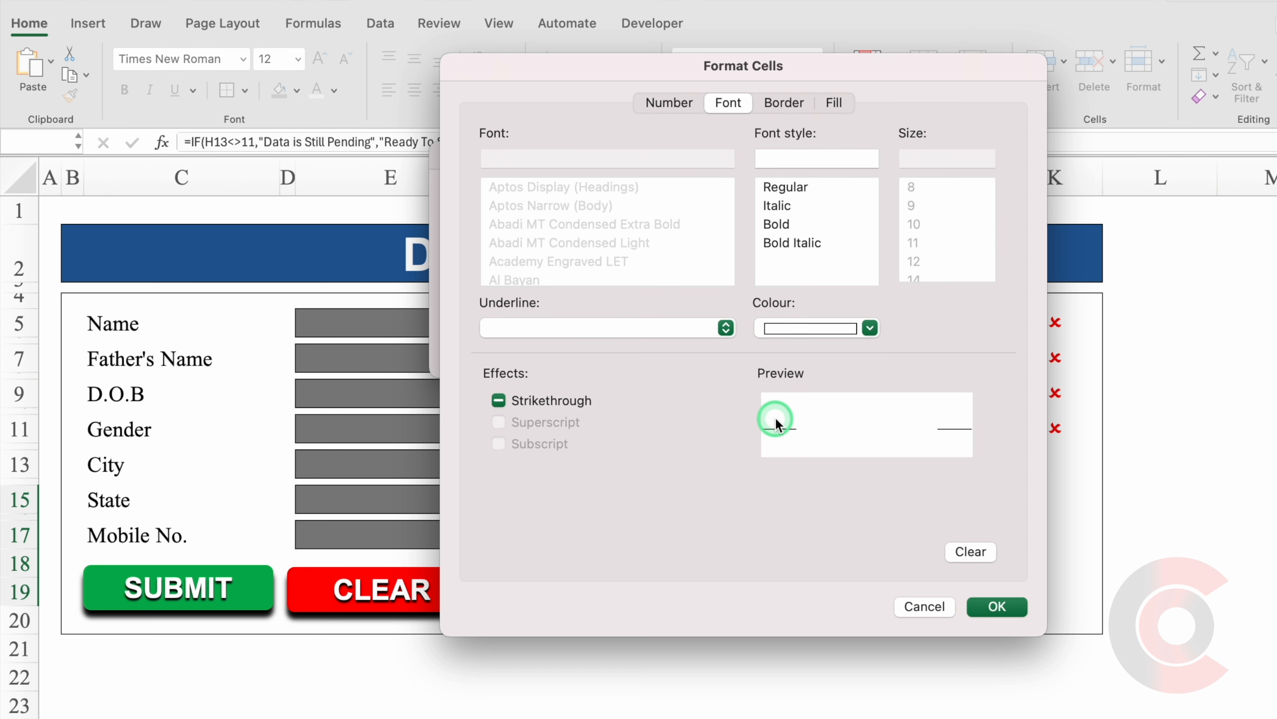
click(998, 606)
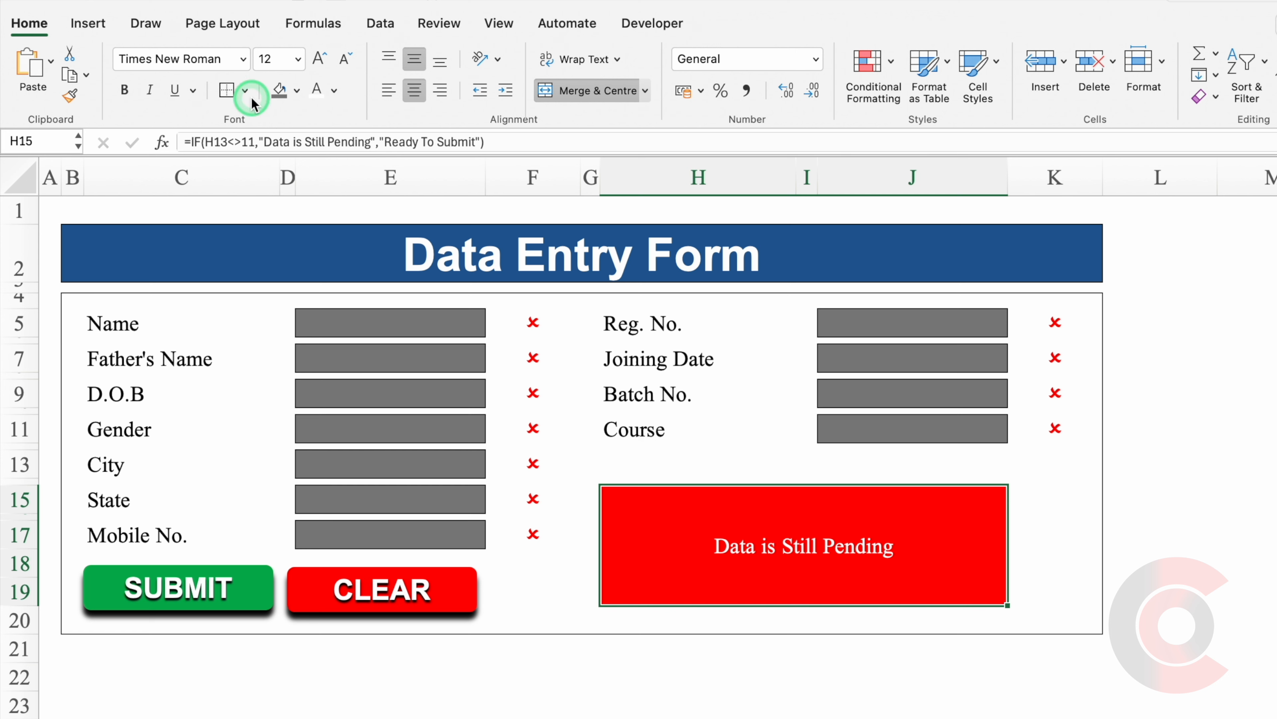
Make the status box text Arial Bold, size 20.
click(247, 60)
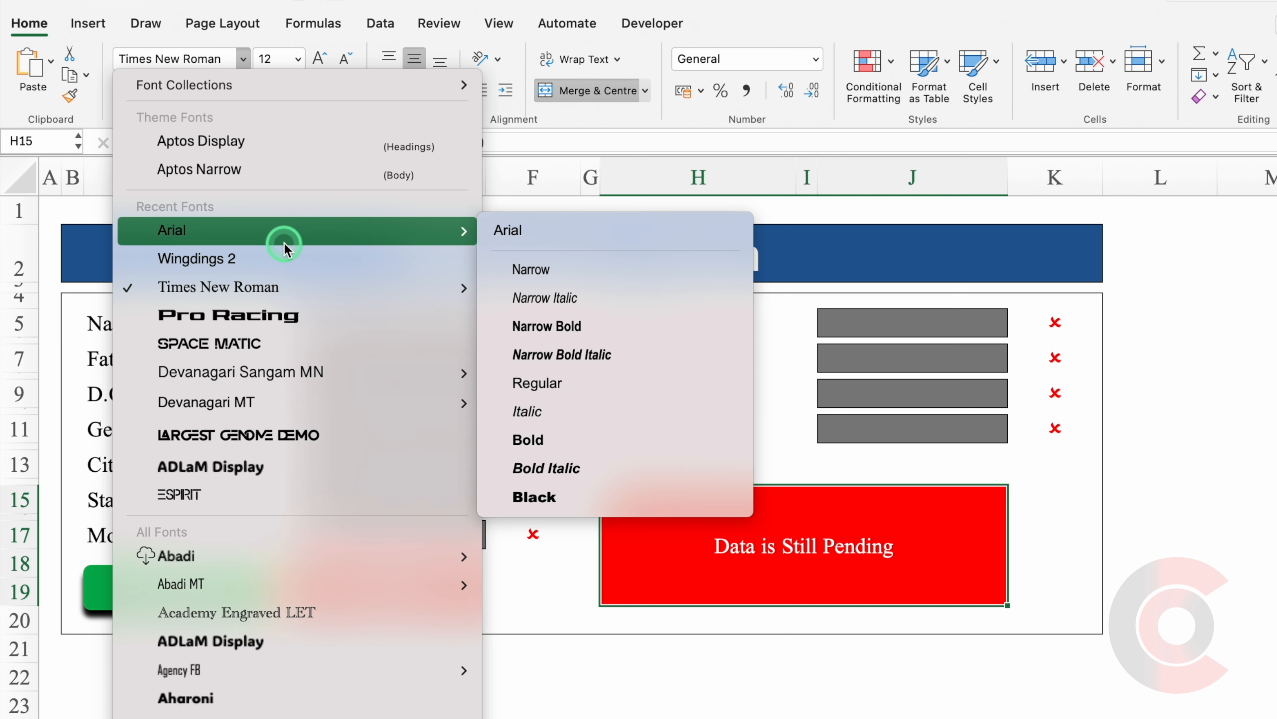
click(286, 242)
click(584, 437)
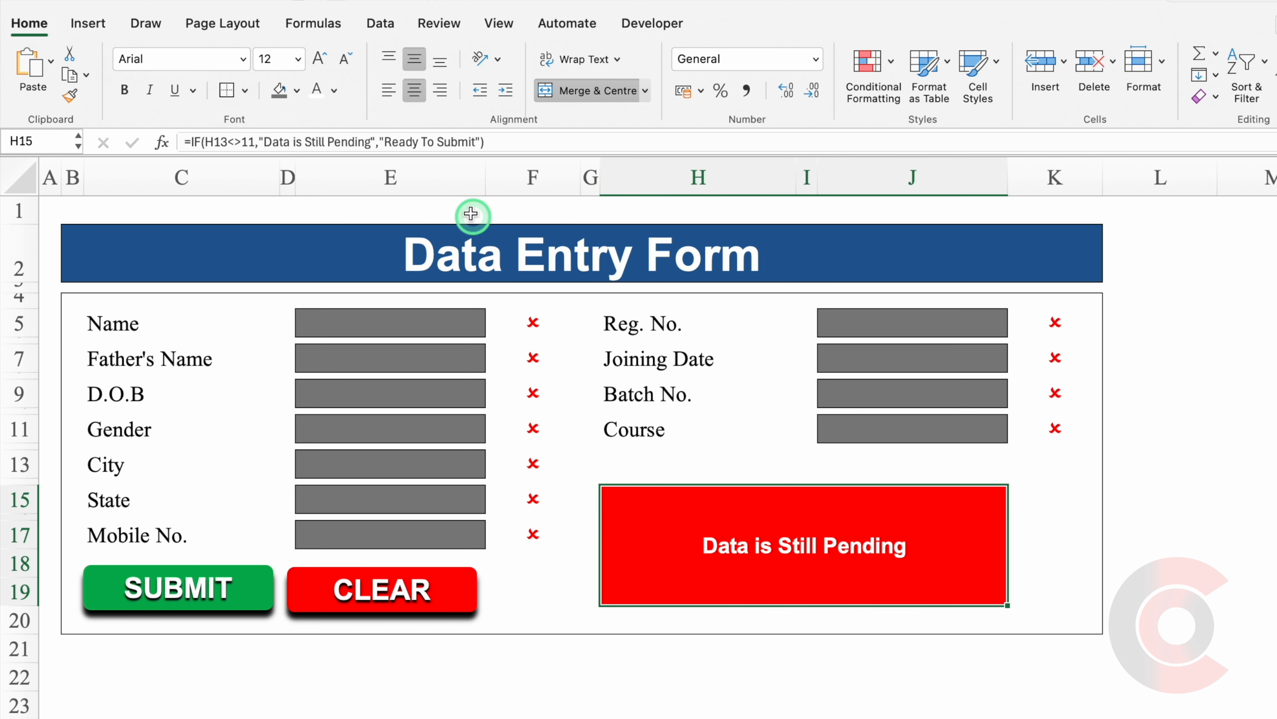
click(317, 69)
click(317, 69)
click(317, 69)
click(317, 69)
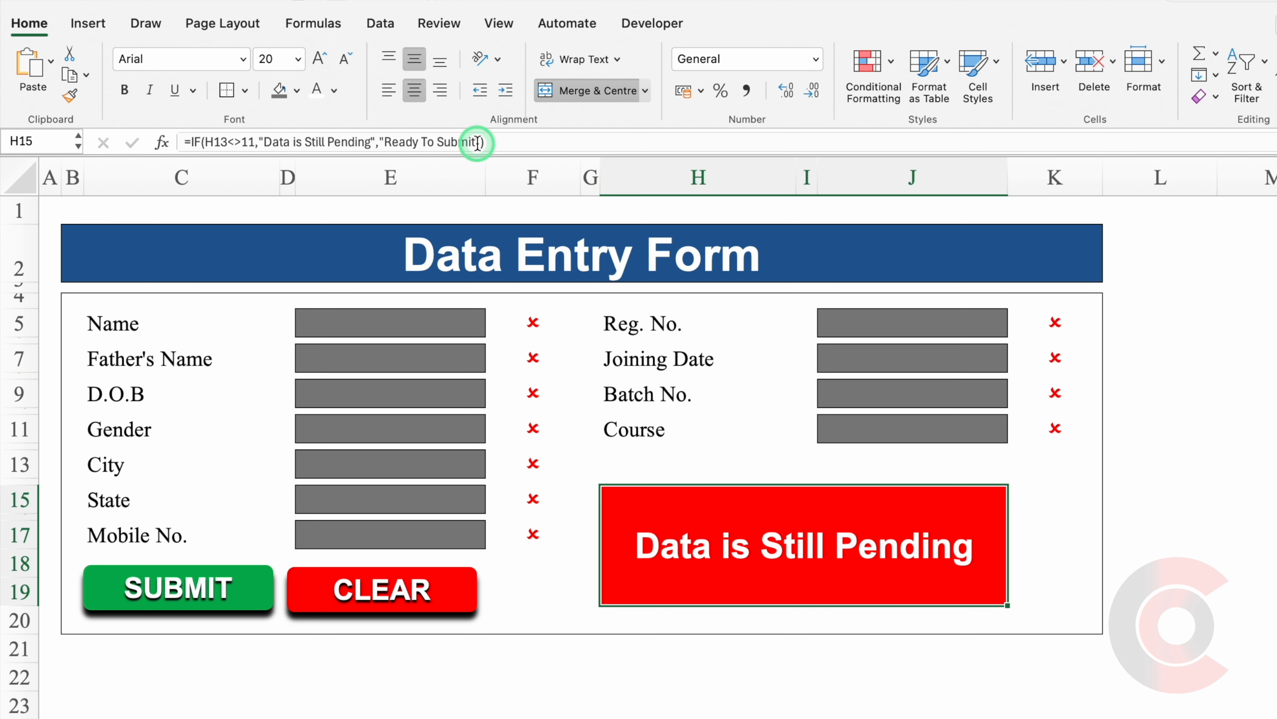
Add an Equal To highlight rule matching the copied 'Ready To Submit' text with a custom format.
drag(478, 143, 384, 142)
key(super+c)
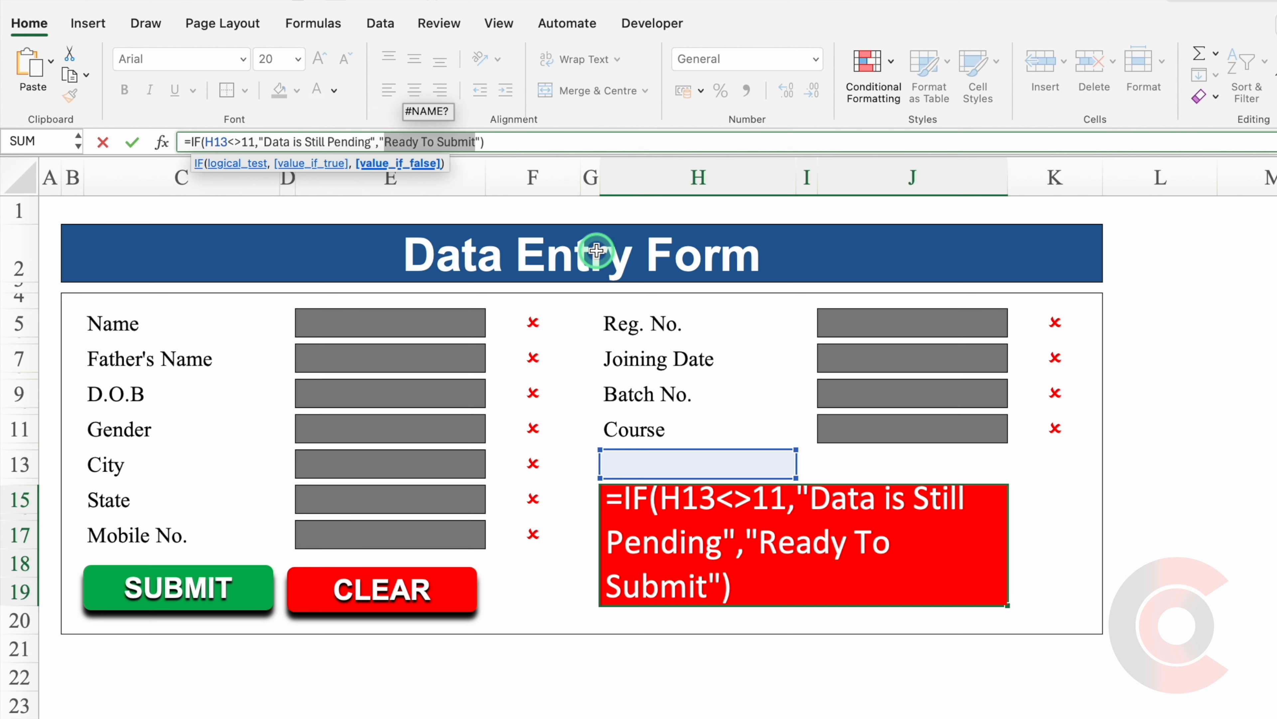
key(Return)
click(866, 61)
mouse_move(958, 99)
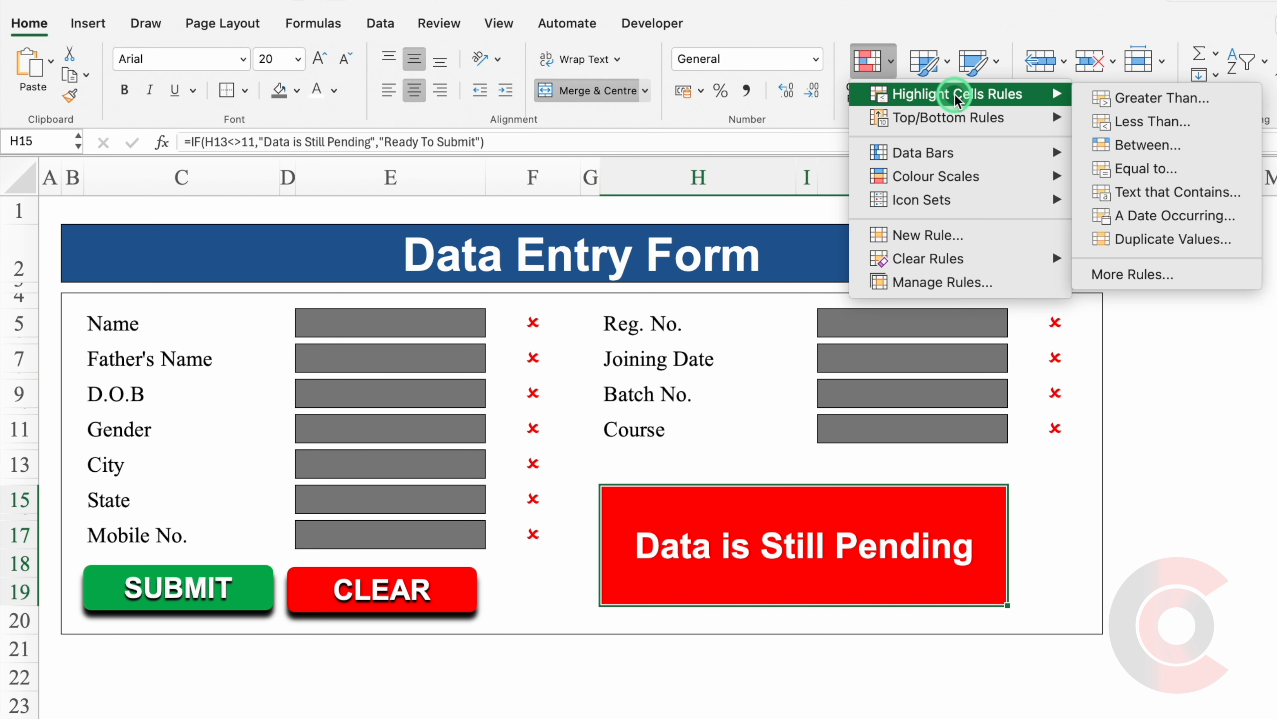
click(1166, 170)
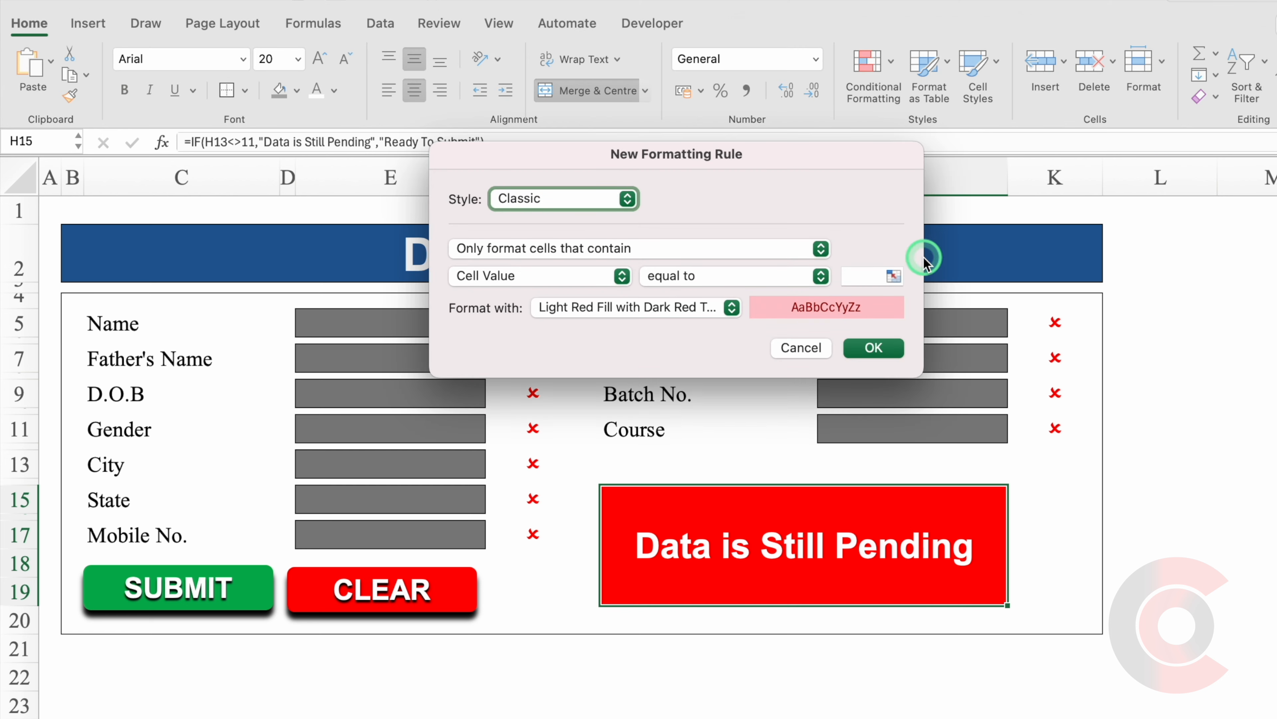
click(864, 276)
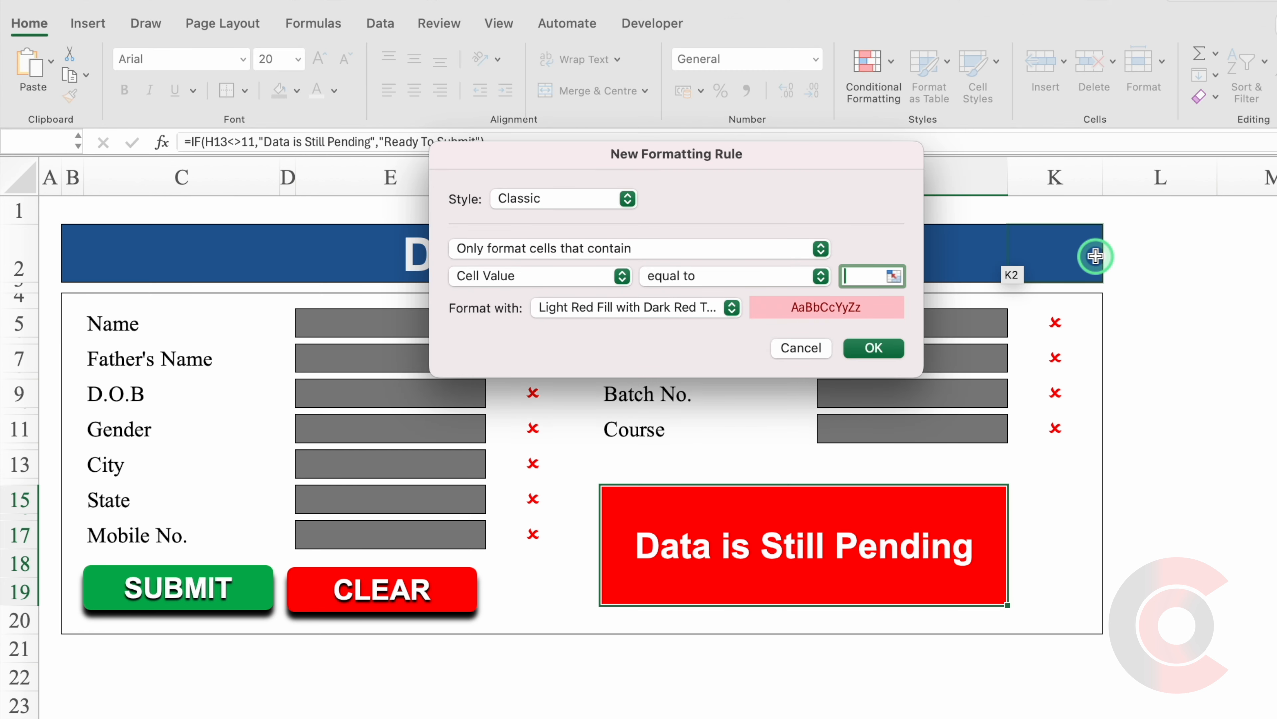
key(super+v)
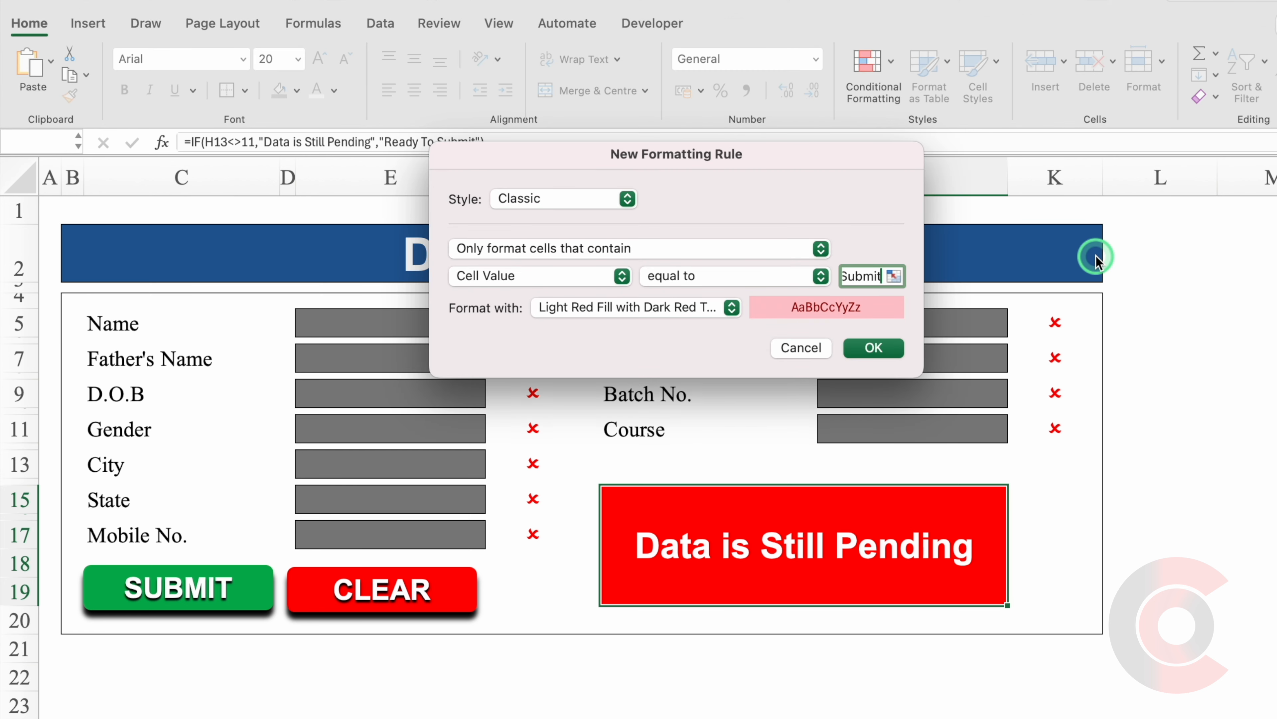
click(733, 308)
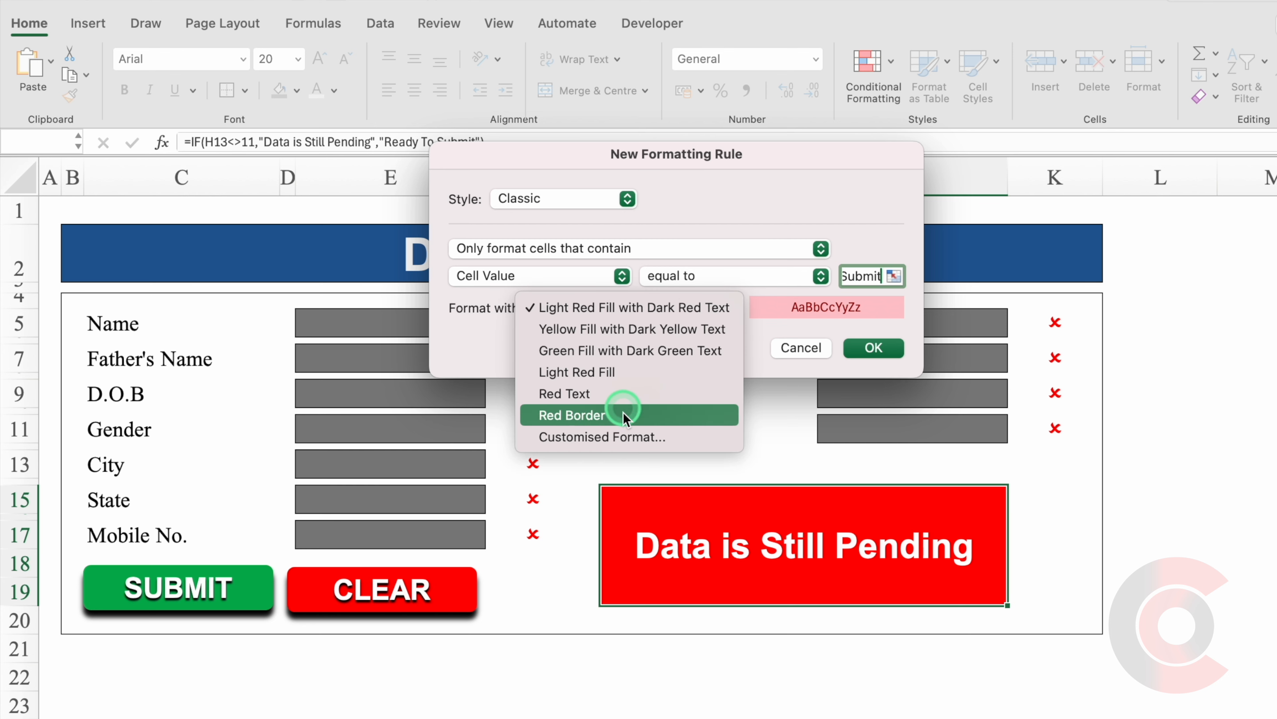
click(628, 436)
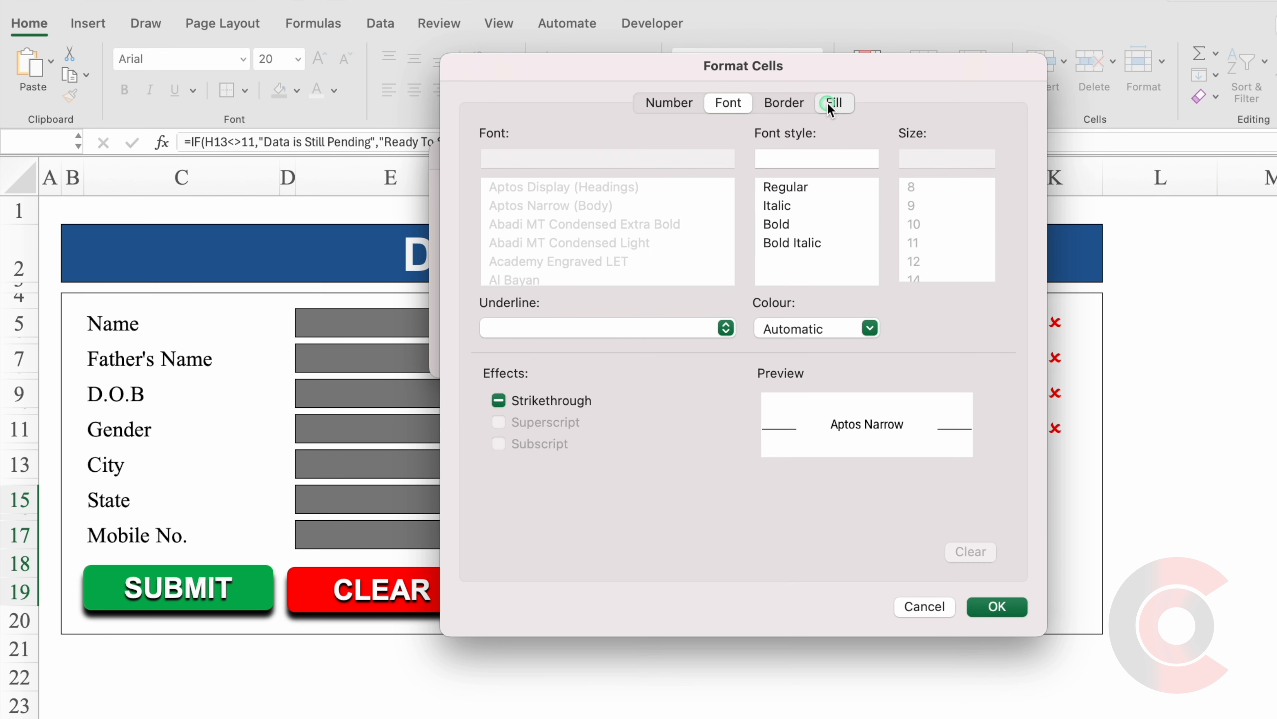
Set the custom format to green fill with white text and confirm the rule.
click(834, 103)
click(684, 176)
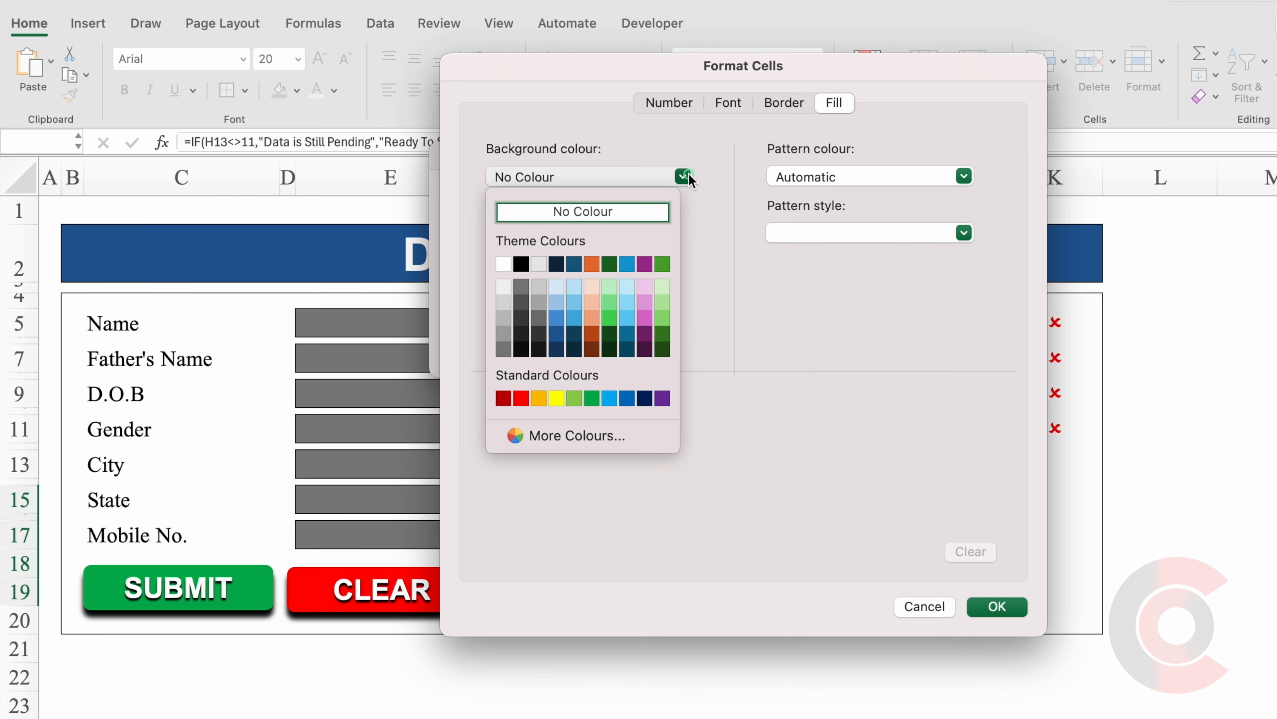
click(592, 398)
click(727, 103)
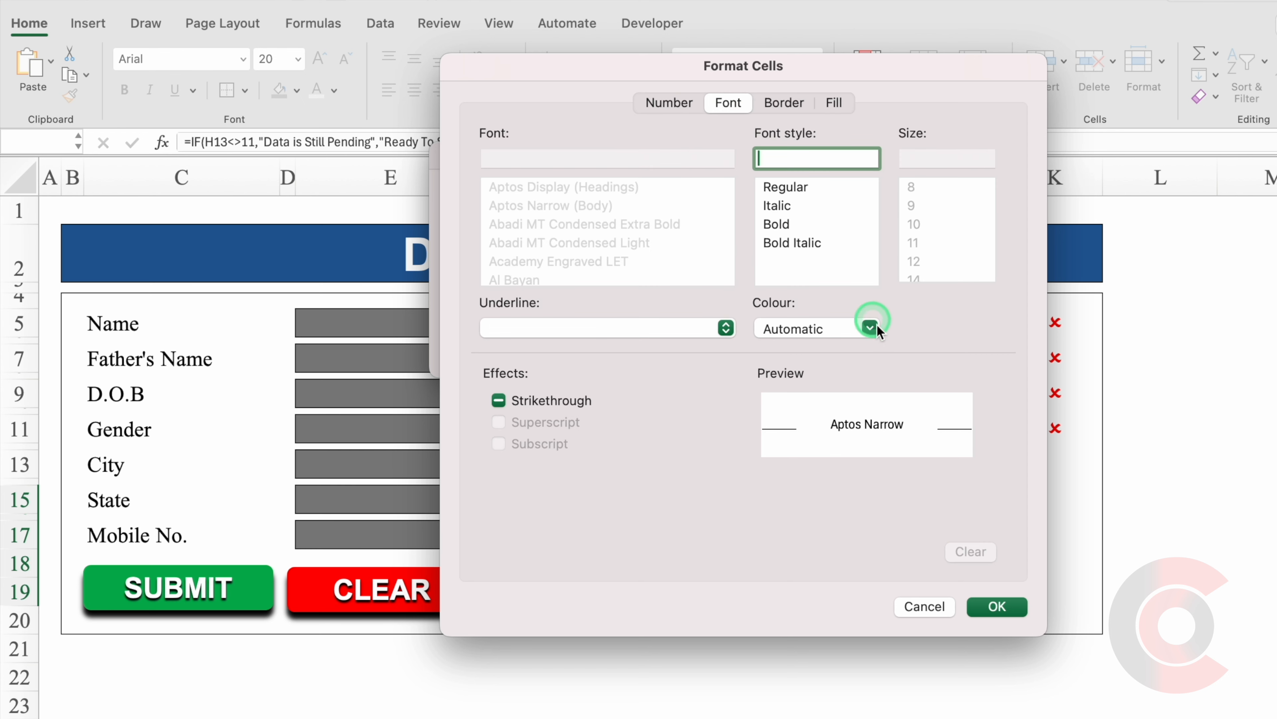
click(869, 328)
click(774, 415)
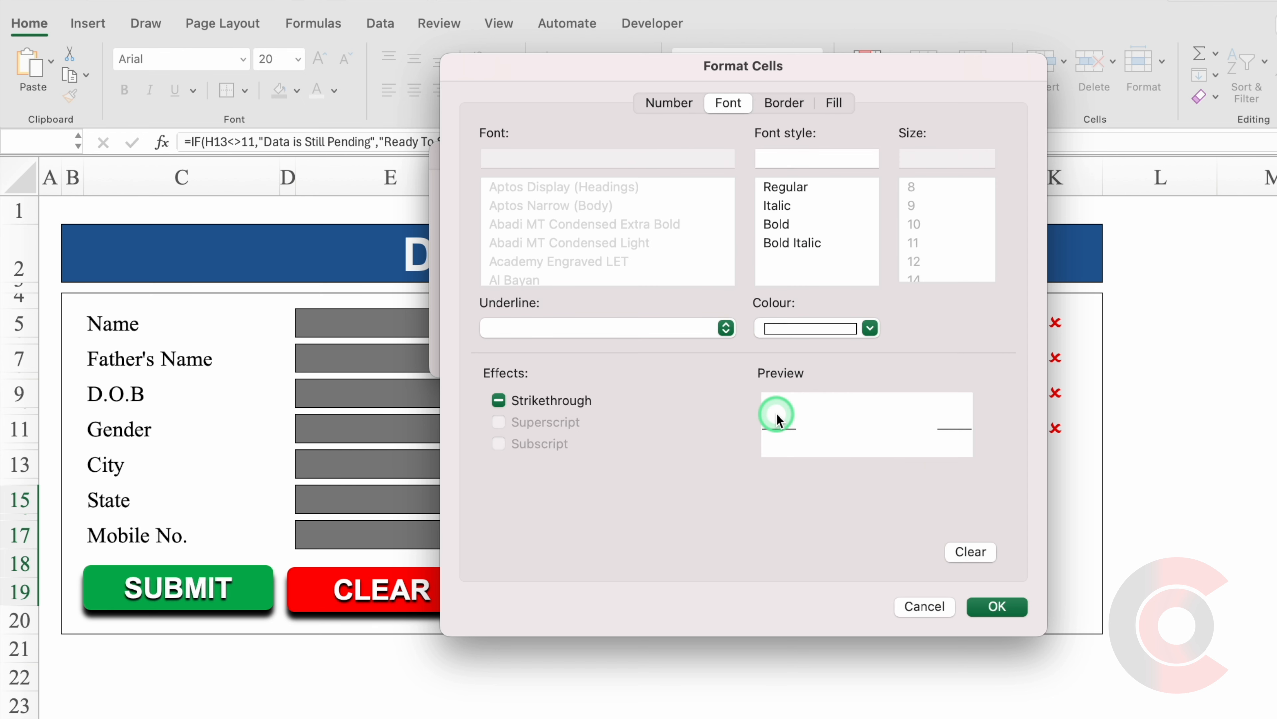
click(1006, 606)
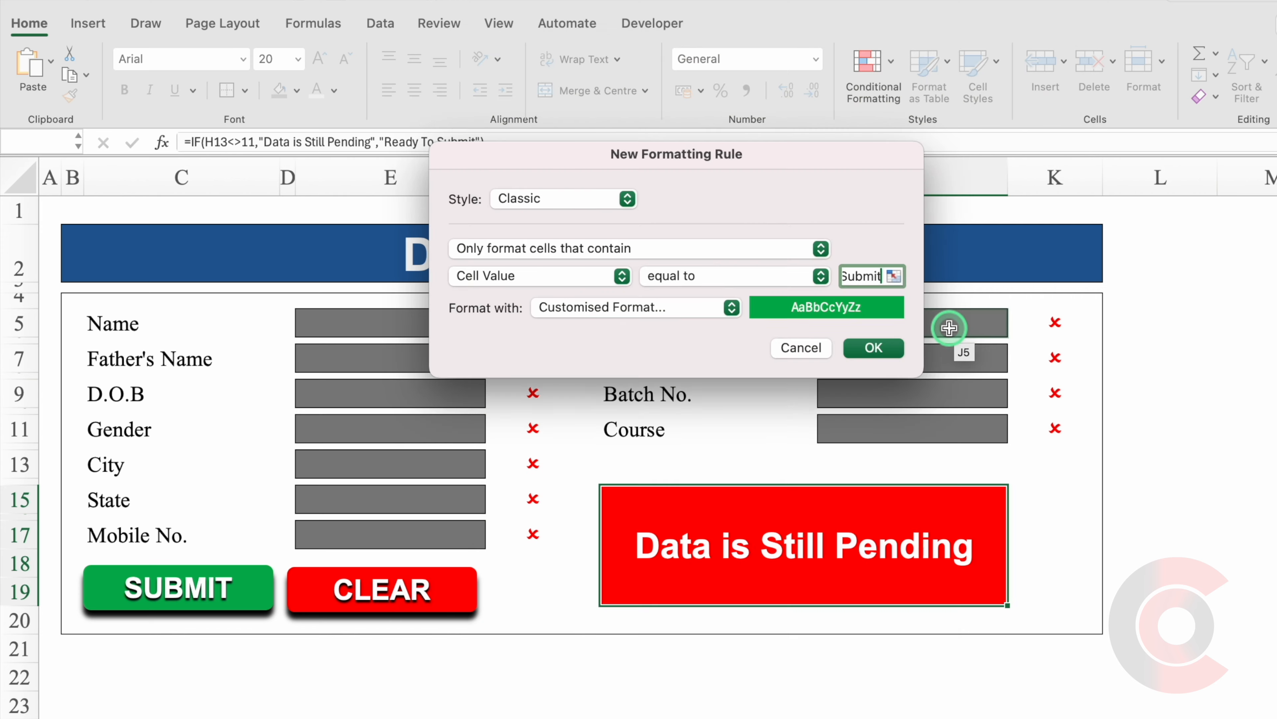
click(874, 348)
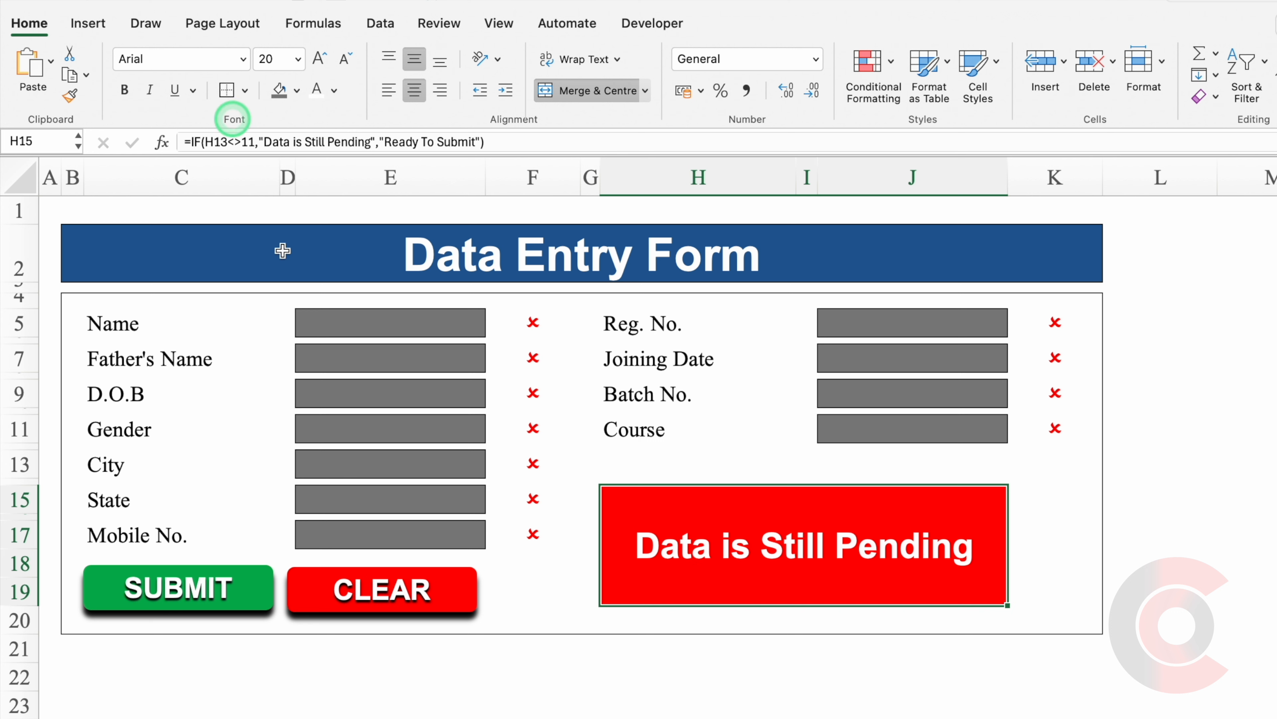
click(353, 393)
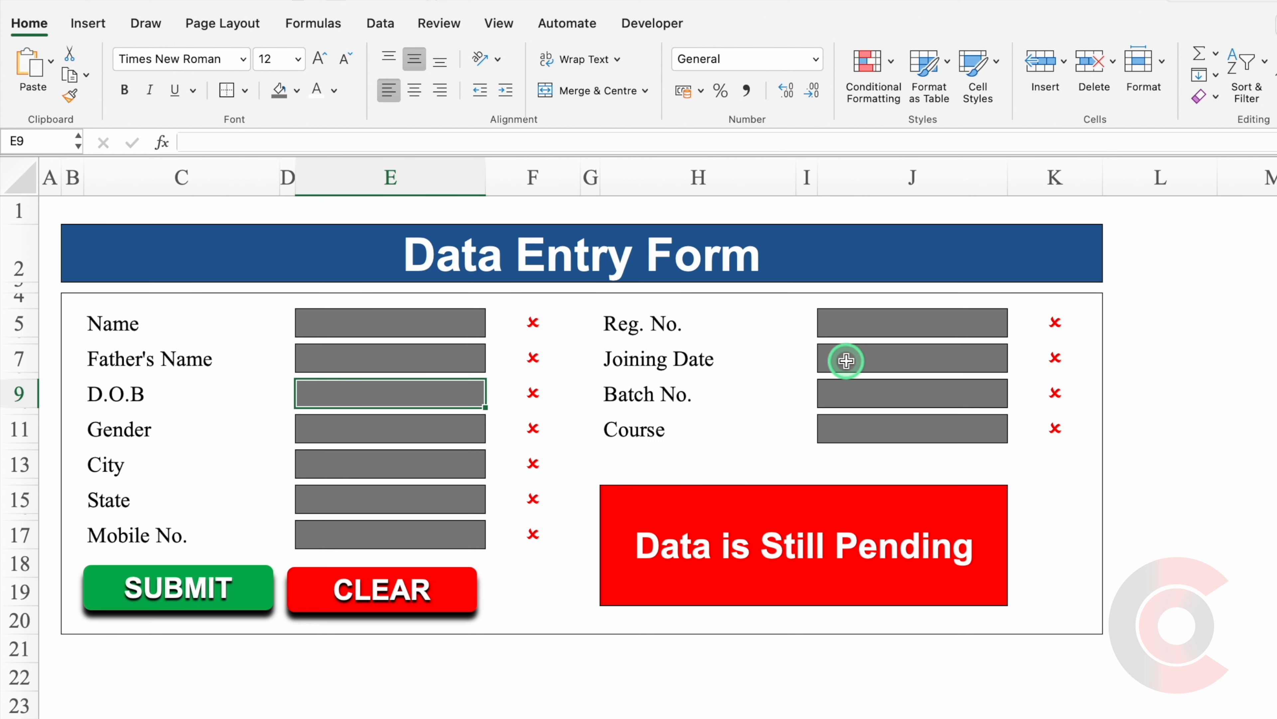
Enter 1/01/95 as the D.O.B in E9 and 1/01/25 as the Joining Date in J7.
text(1/01)
text(/1/)
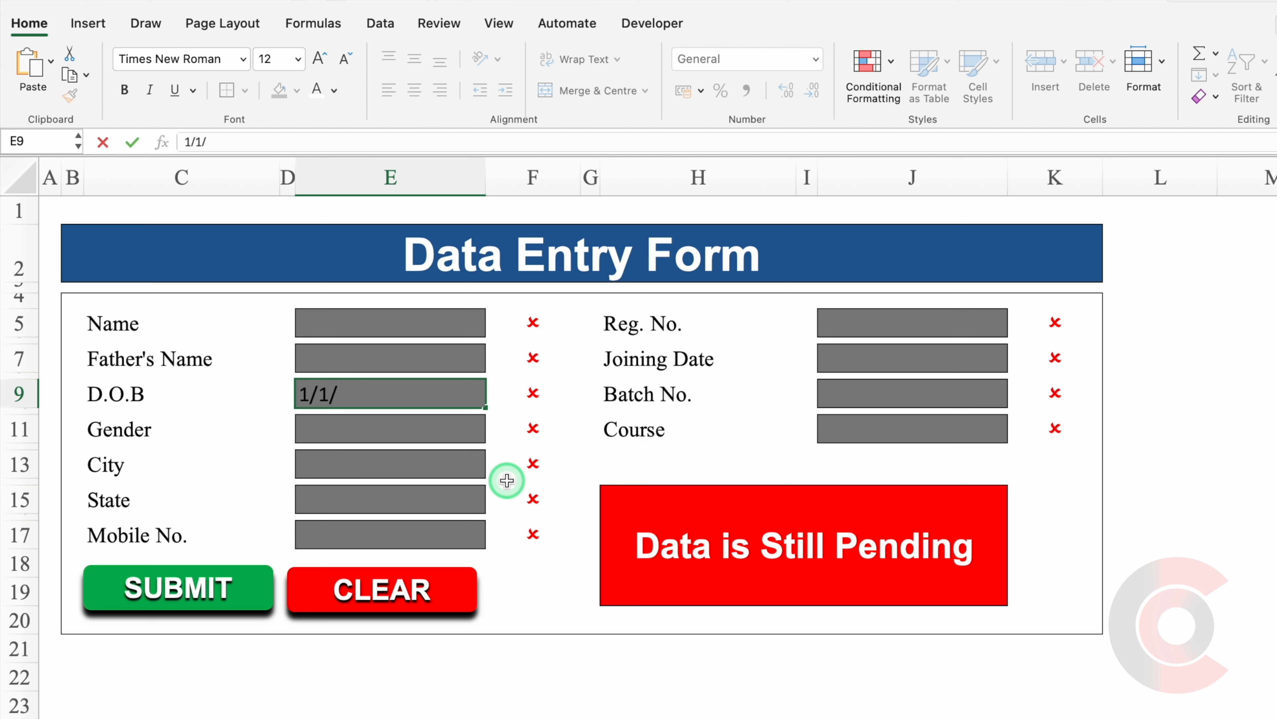
text(95)
key(Return)
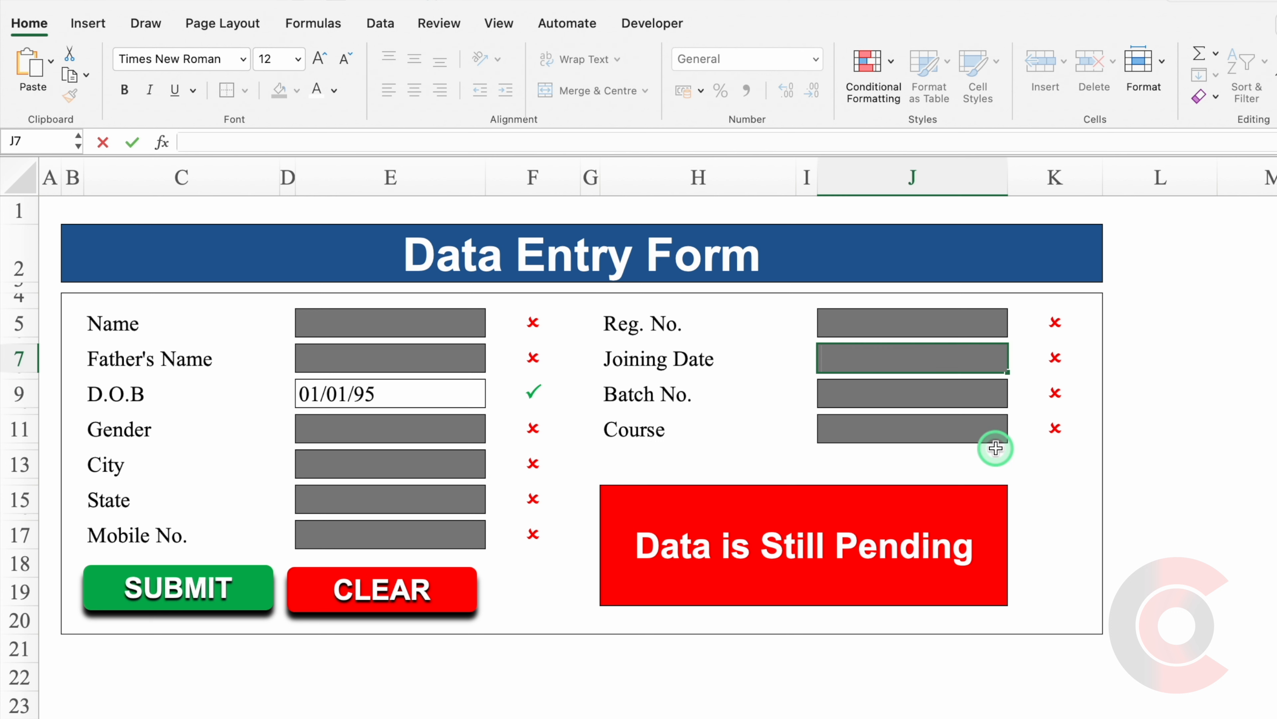
text(1/01/25)
key(Return)
Format both date cells with the 14-Mar-12 day-month-year Date format.
click(910, 357)
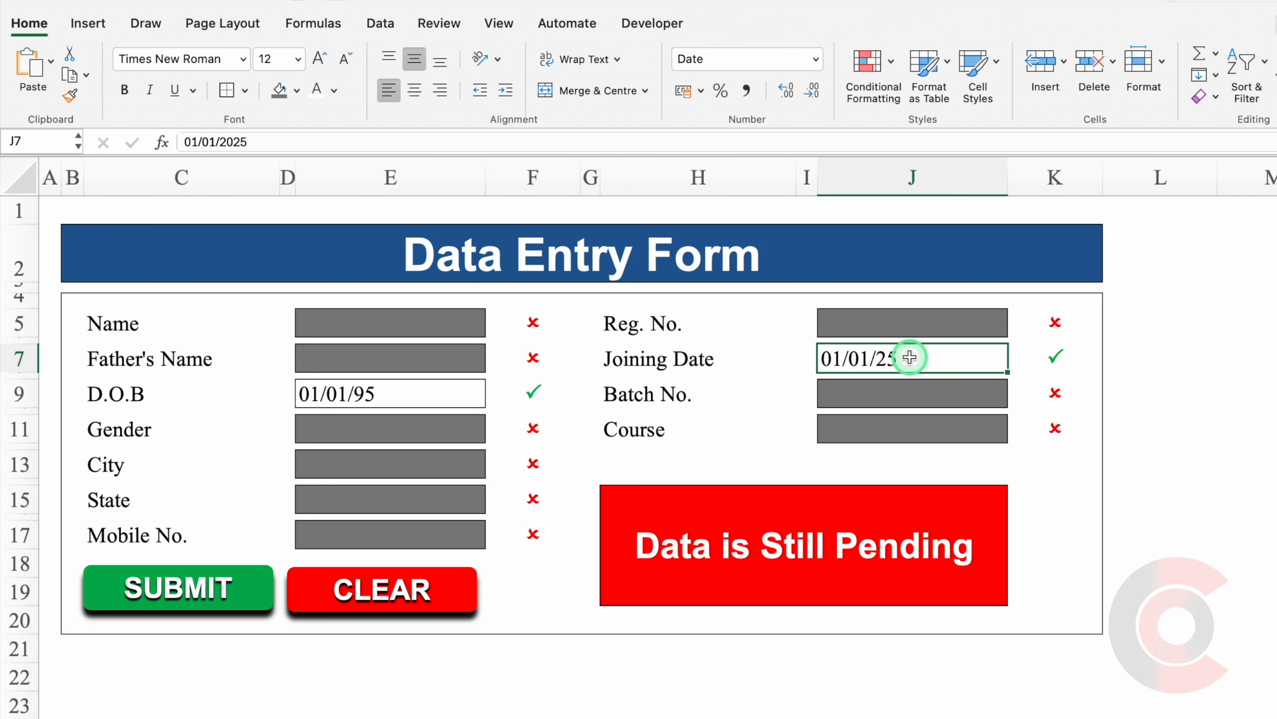
click(411, 394)
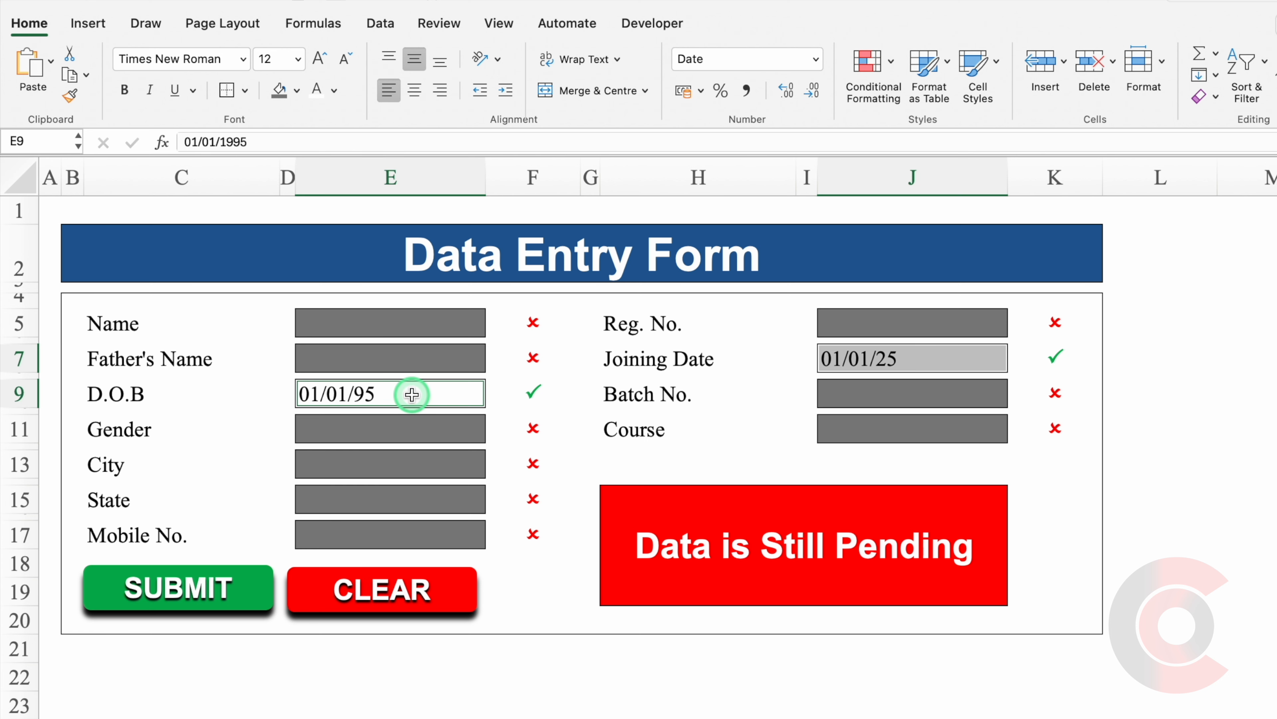
key(super+1)
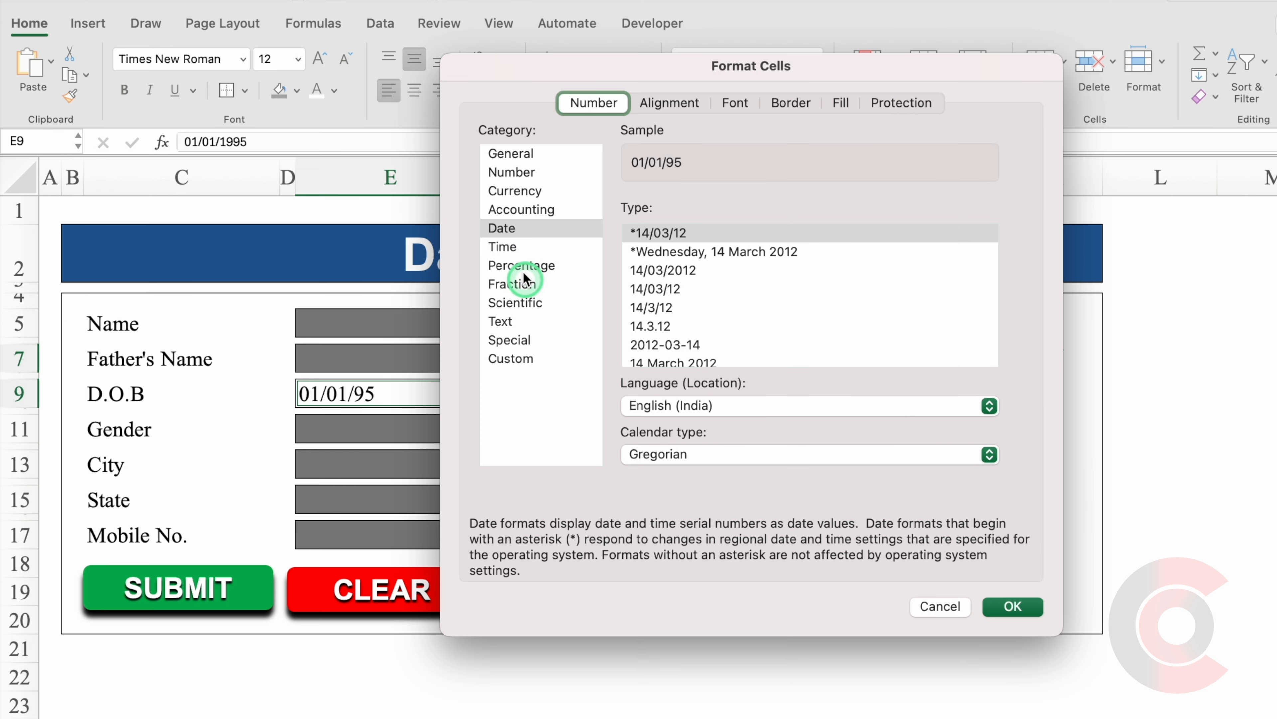
click(509, 231)
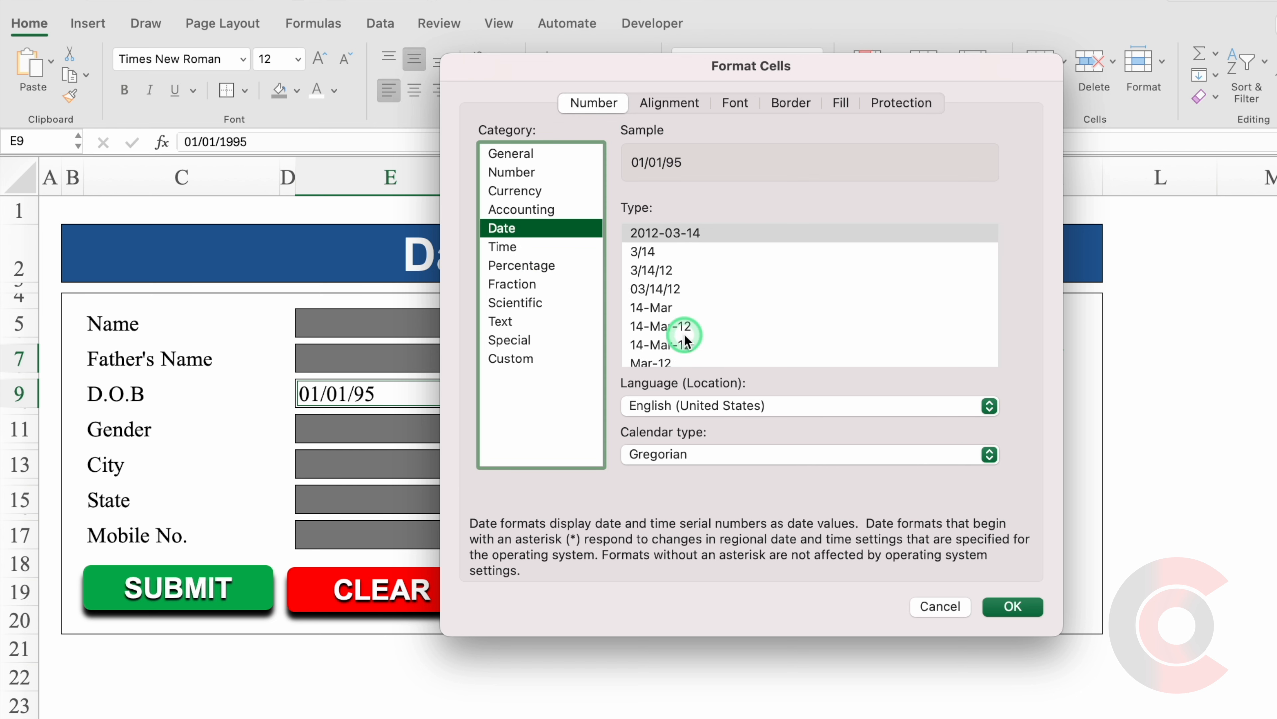
click(679, 326)
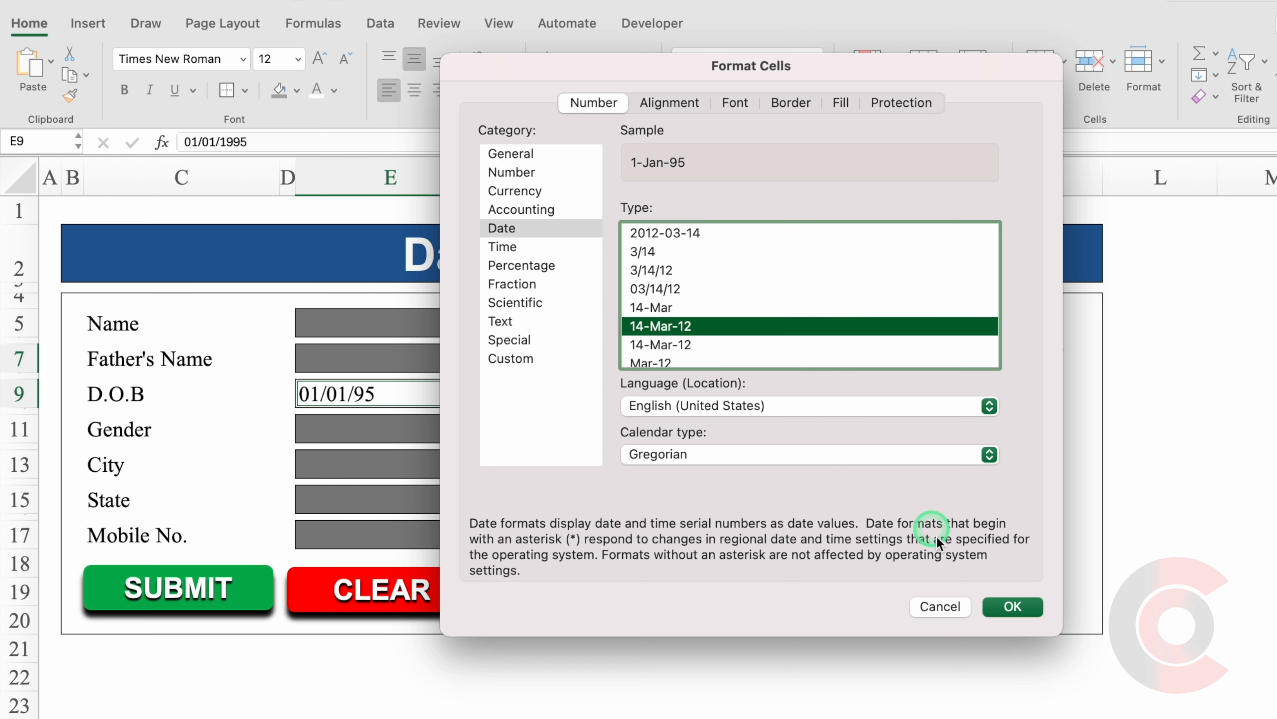
click(1011, 606)
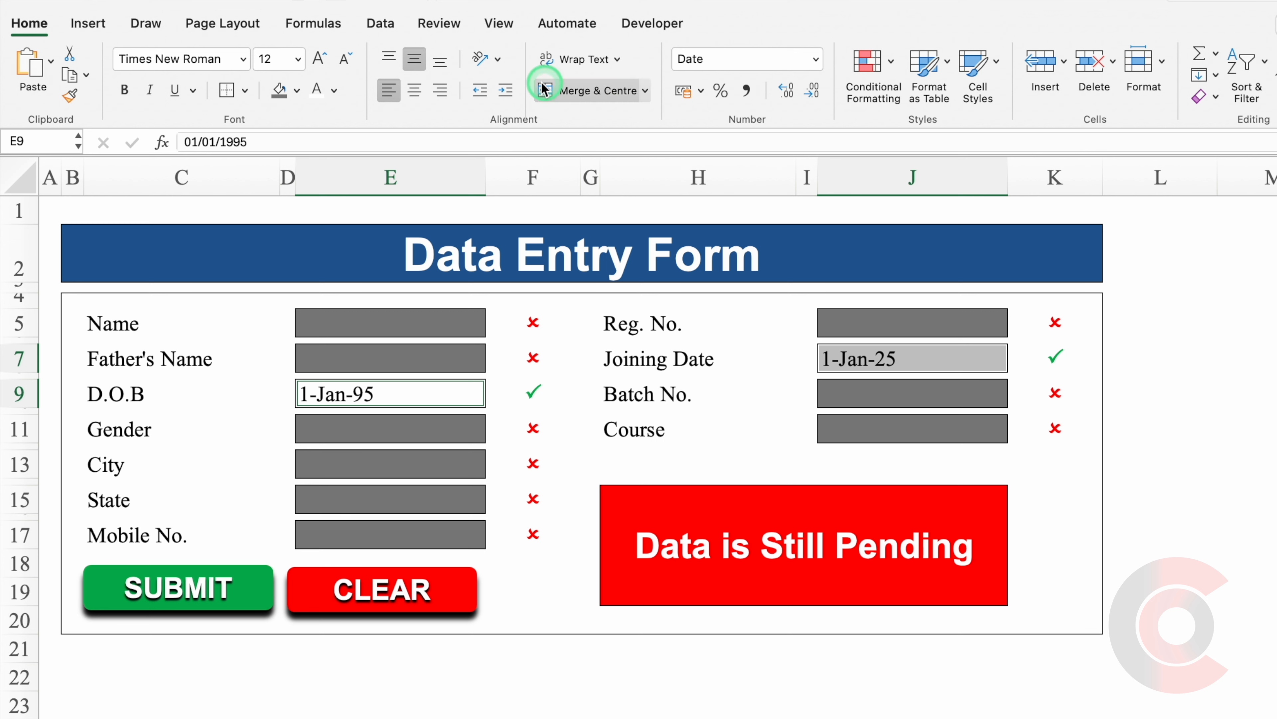
Add data validation to the D.O.B cell allowing only dates on or before =Today().
click(371, 24)
click(818, 63)
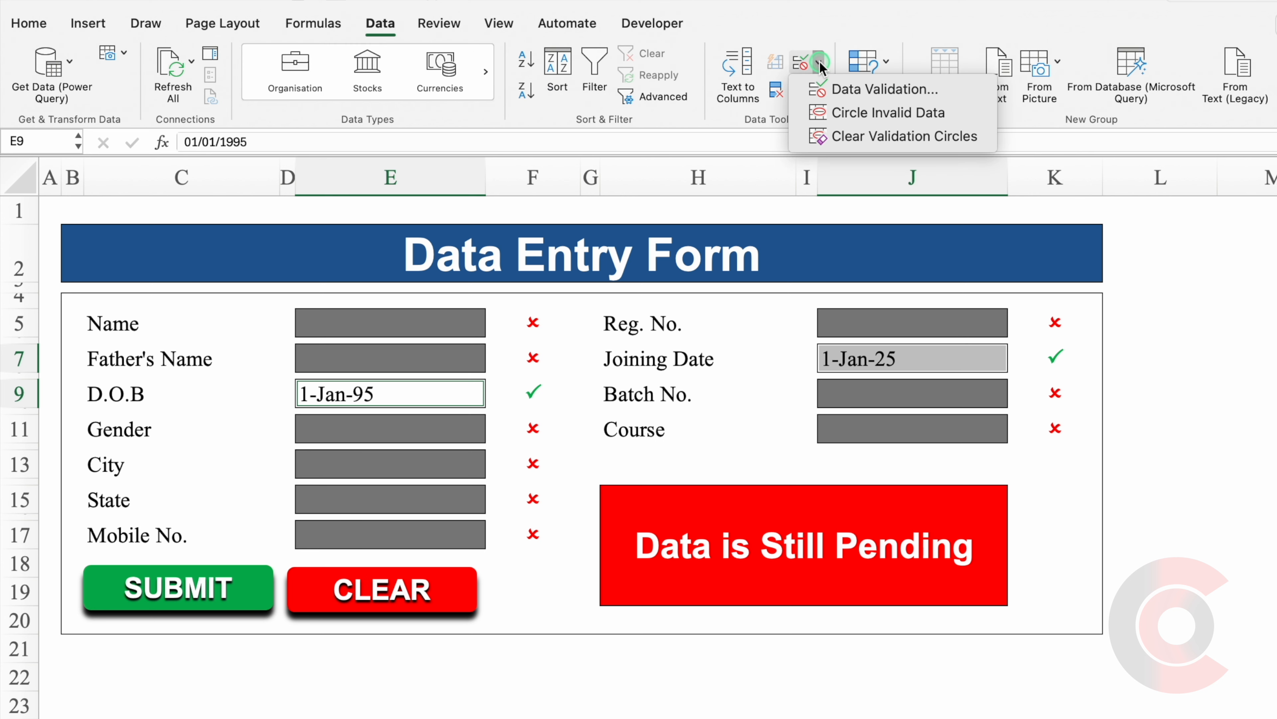
click(855, 89)
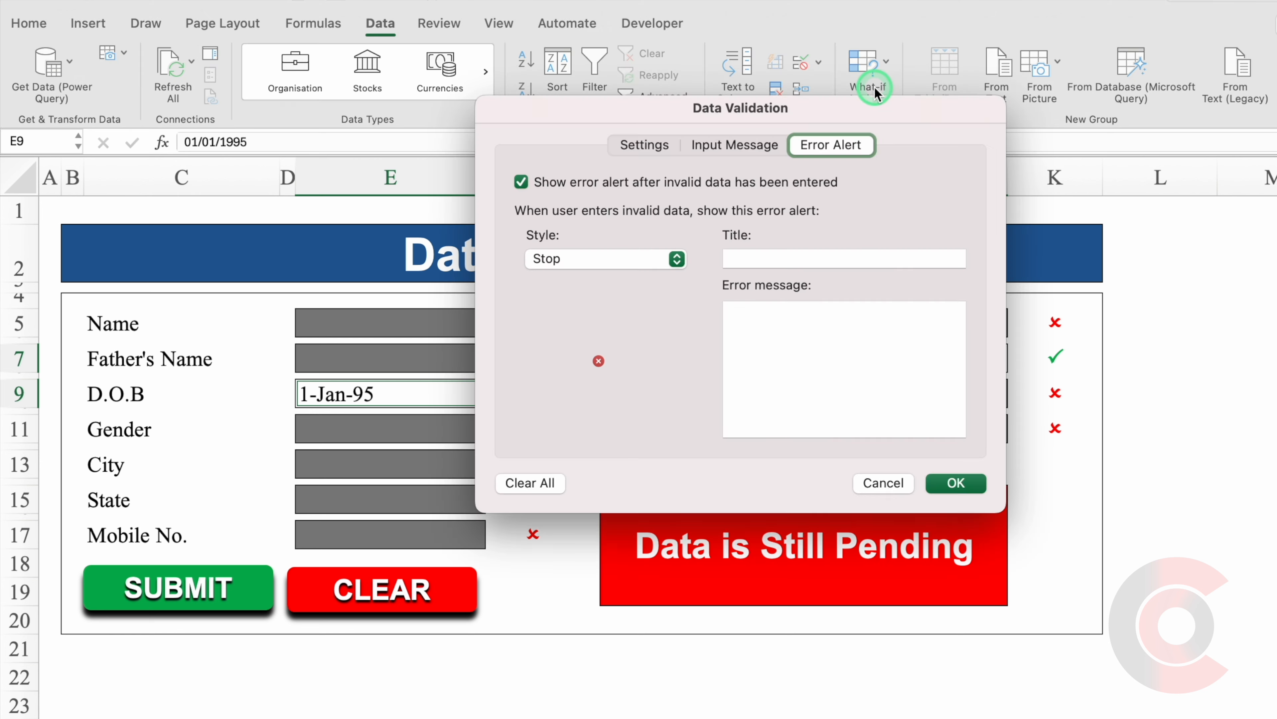
click(651, 146)
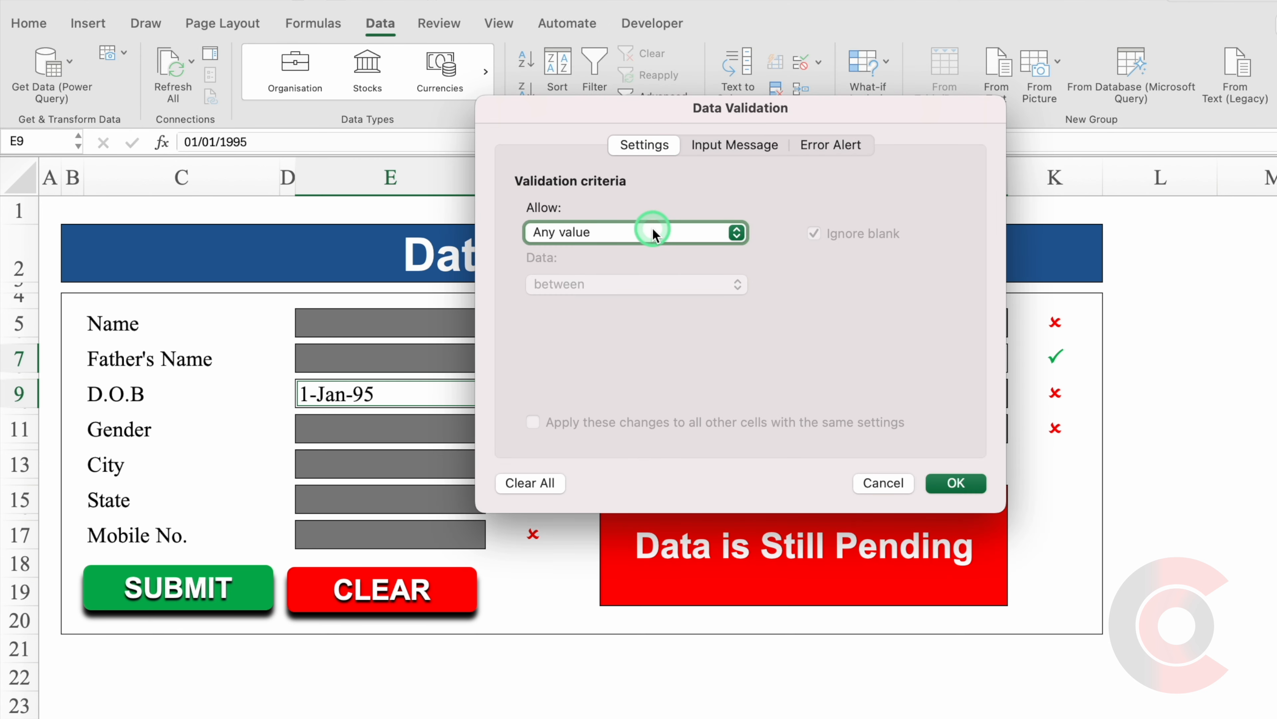
click(735, 232)
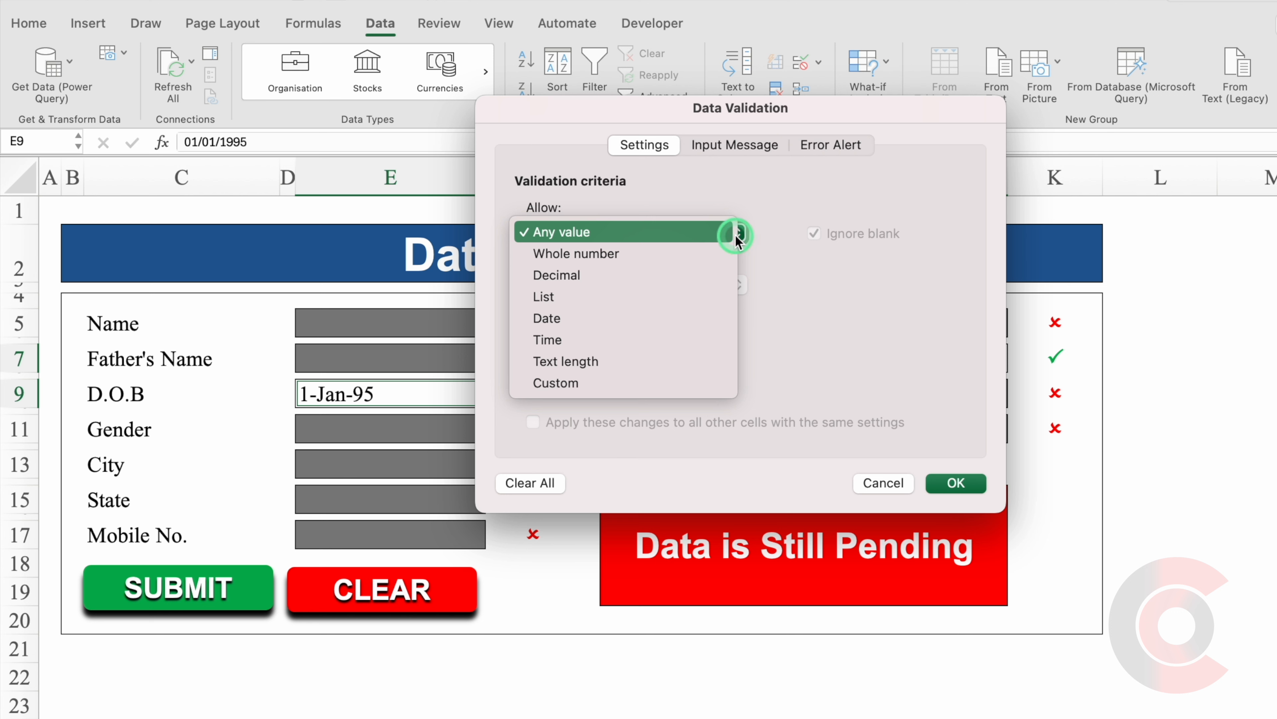
click(645, 314)
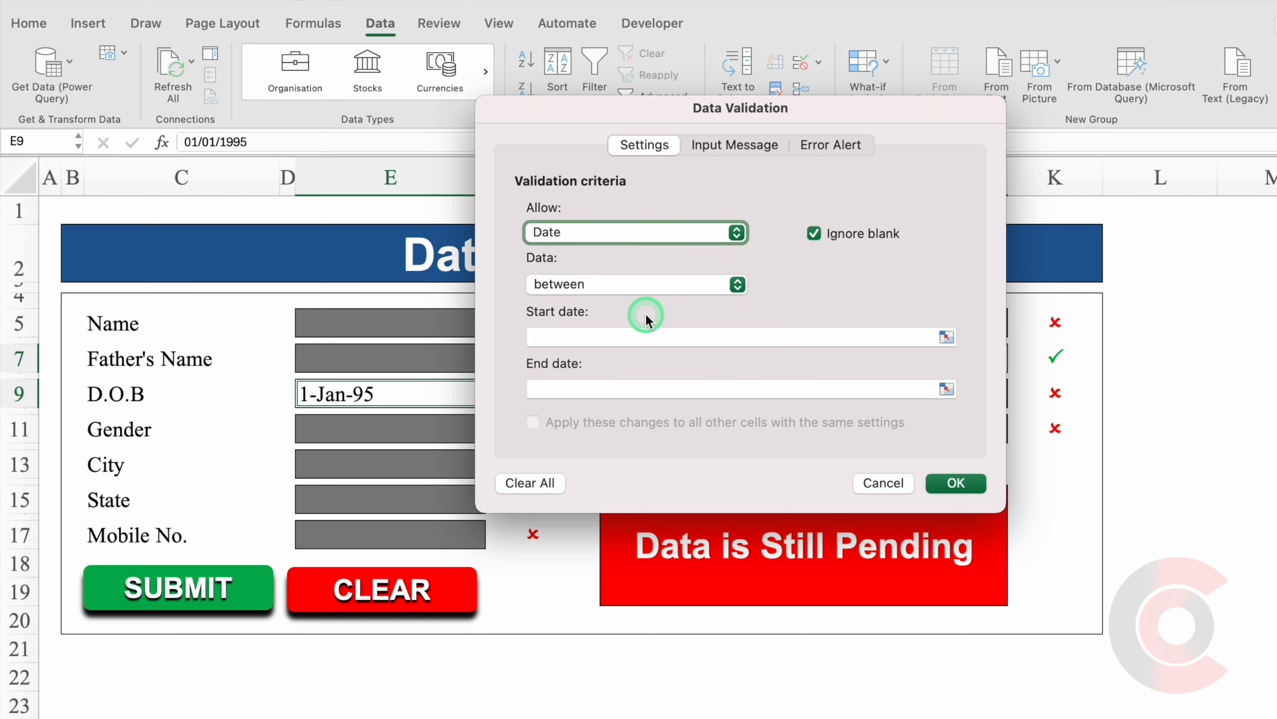
click(735, 285)
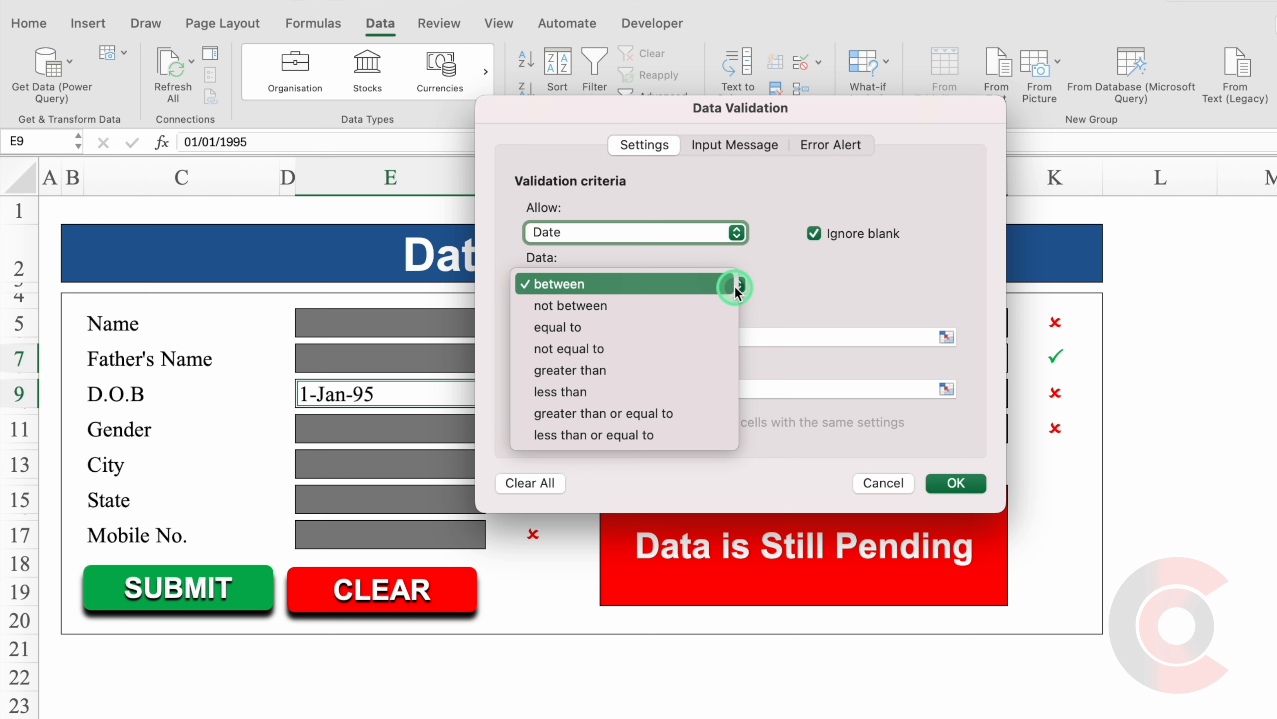
click(671, 434)
click(600, 335)
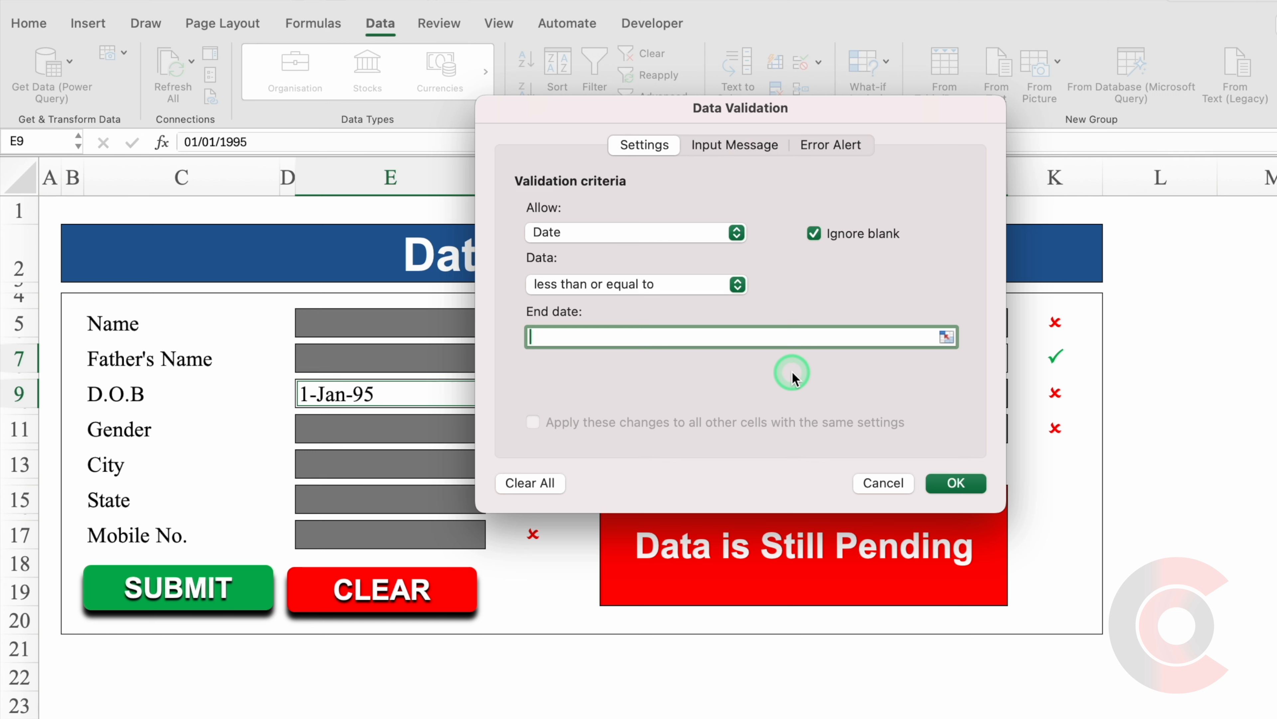
text(=Today())
click(956, 483)
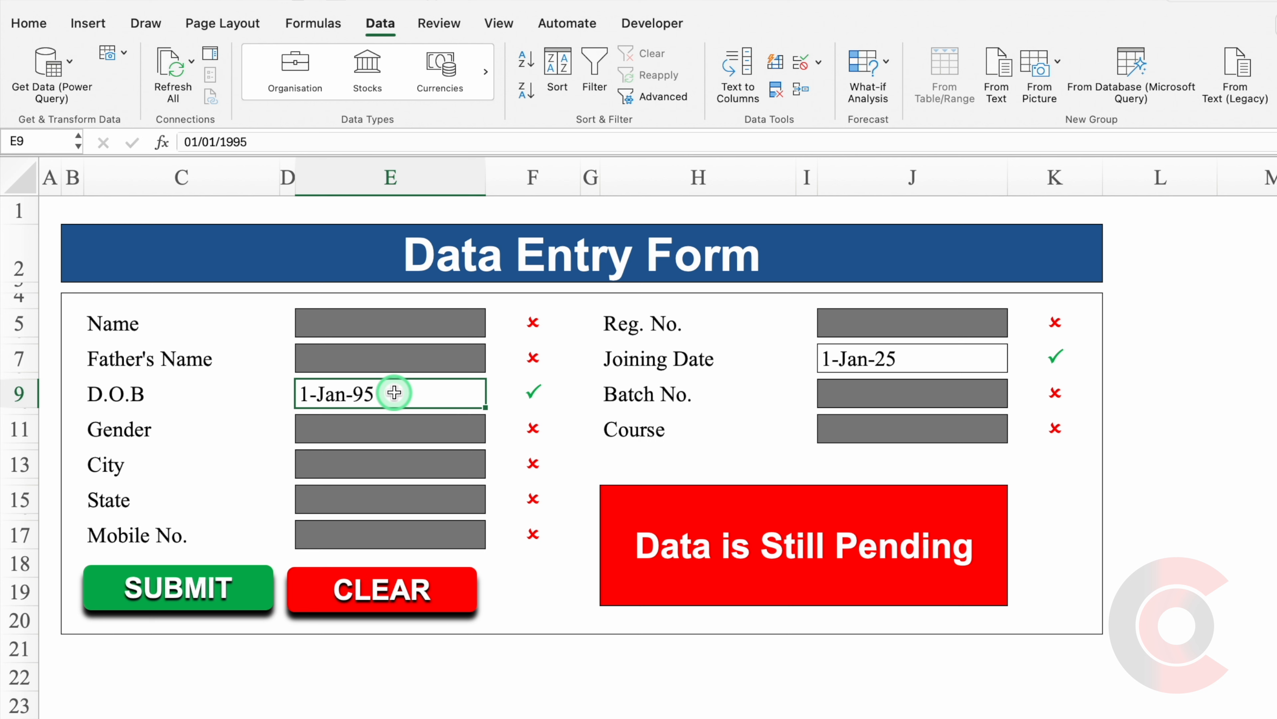
Test the D.O.B rule with 24/1/25, which is rejected, keeping 1-Jan-95.
text(24/1/25)
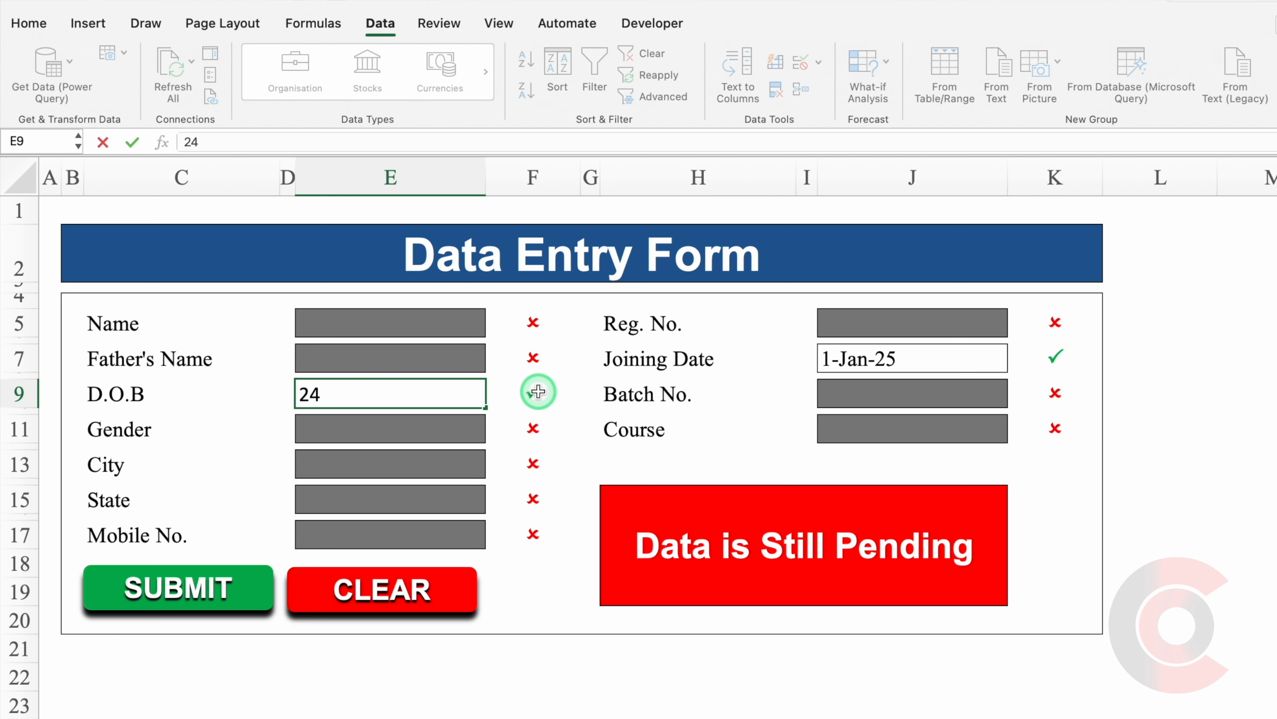
key(Return)
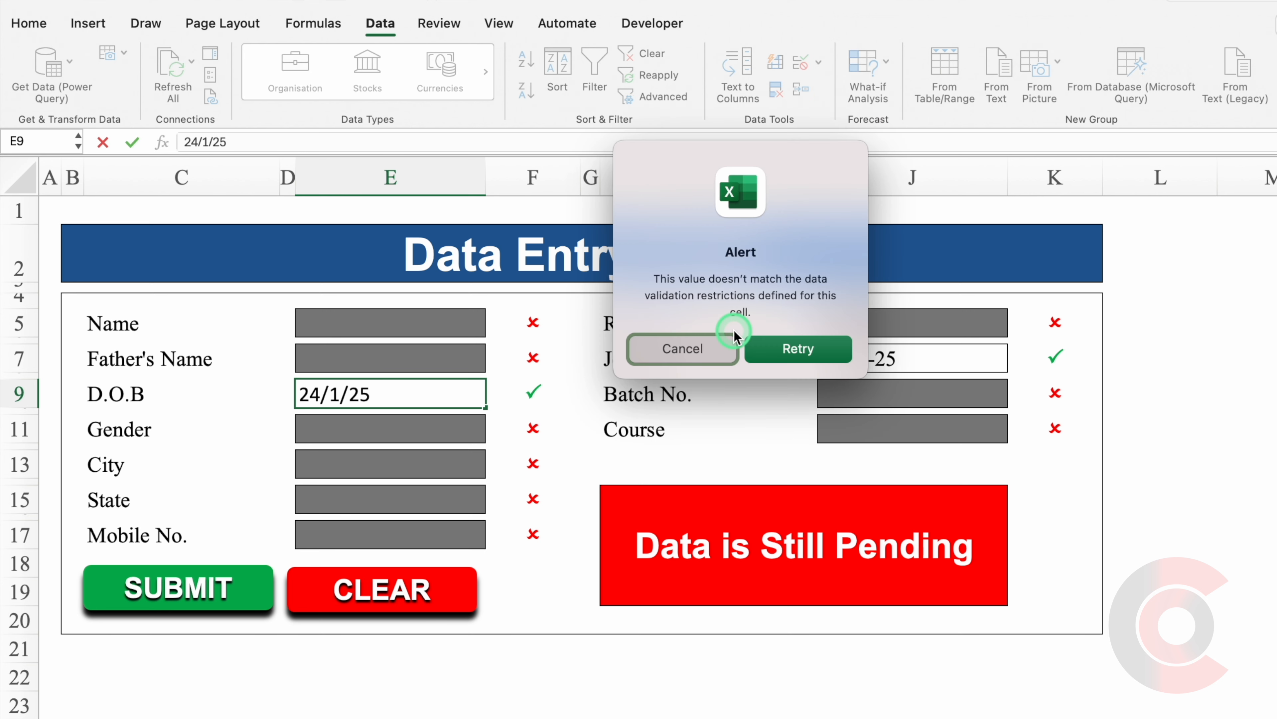
click(702, 350)
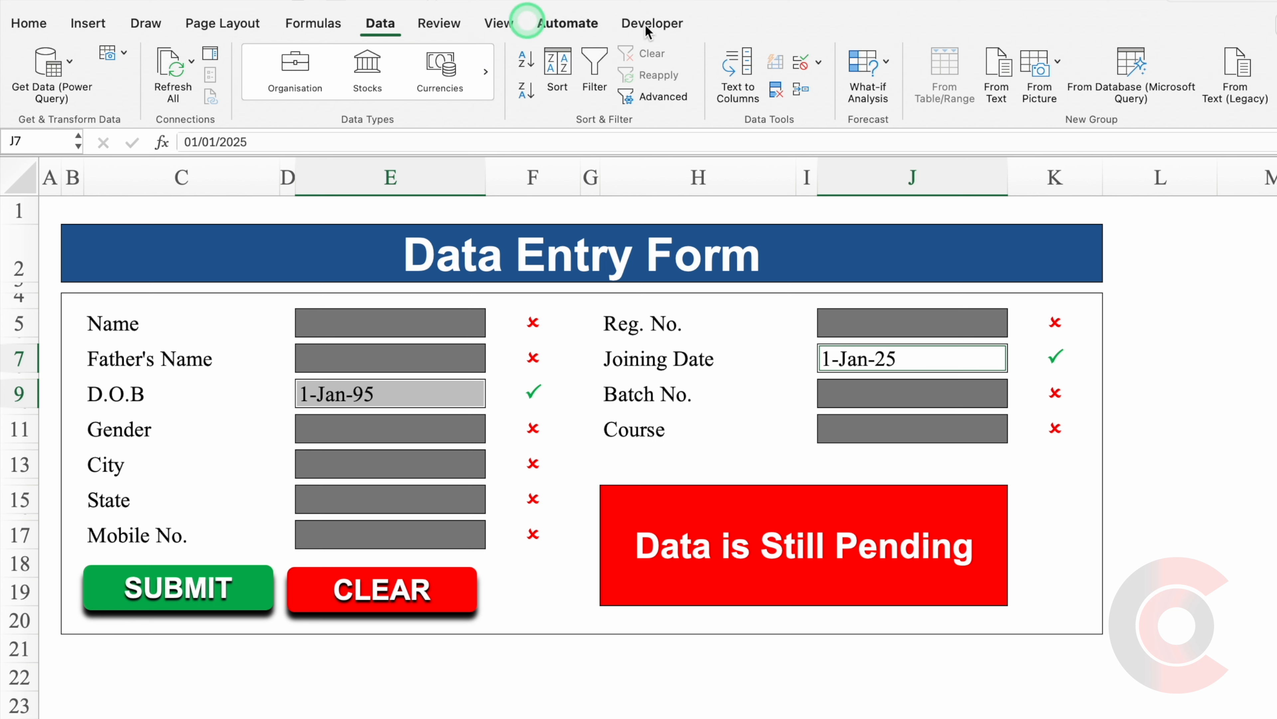
Give the date validation an error alert titled 'Wrong Date' with message 'Please Check your Date'.
click(818, 62)
click(861, 91)
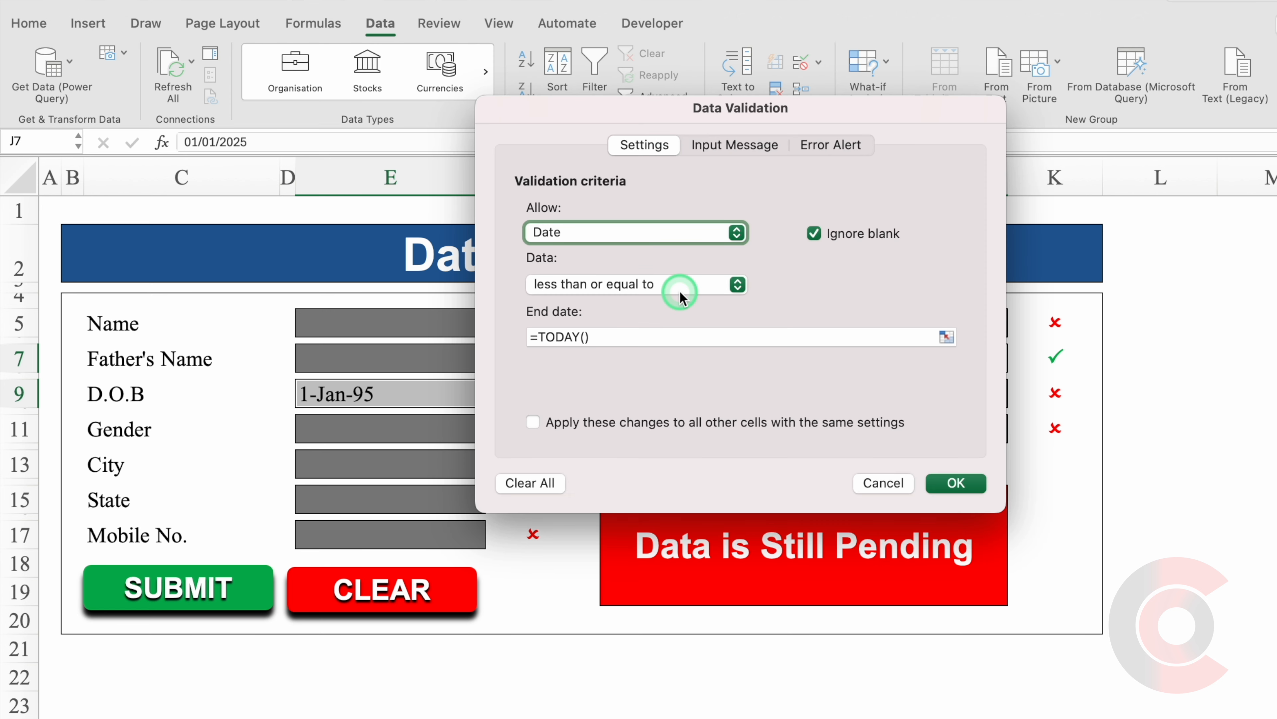
click(830, 145)
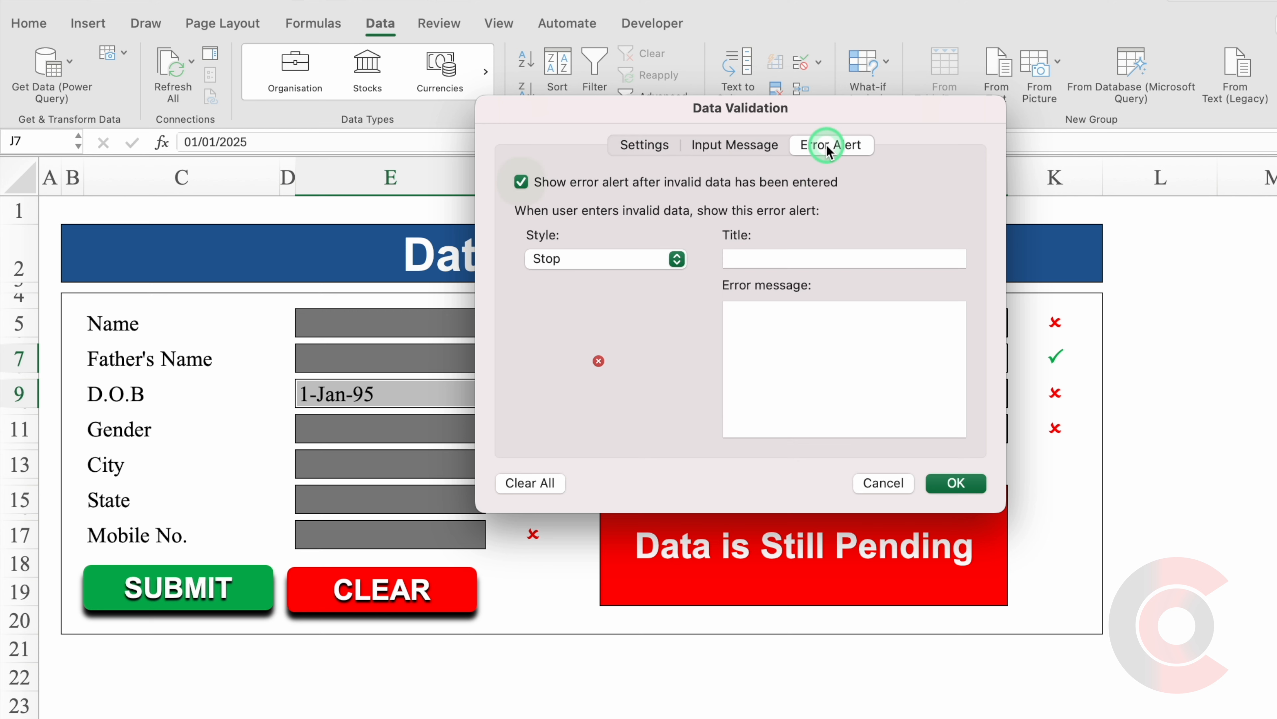
click(676, 259)
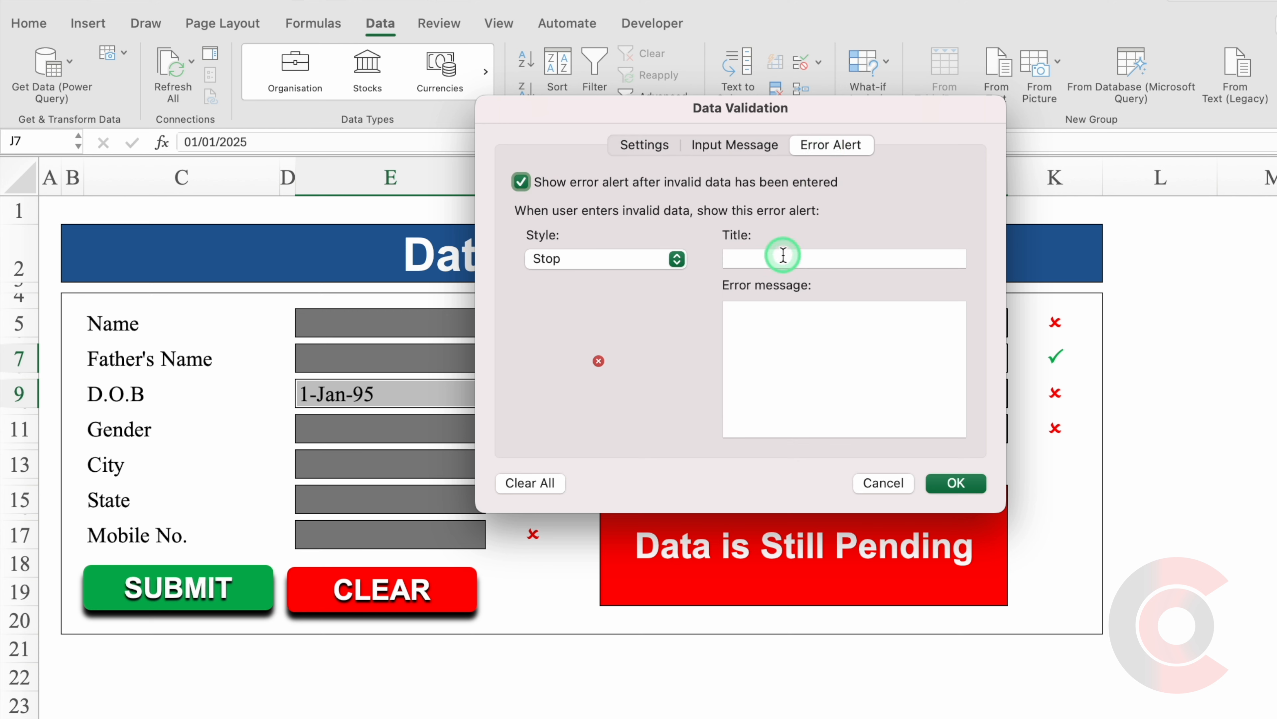
click(816, 258)
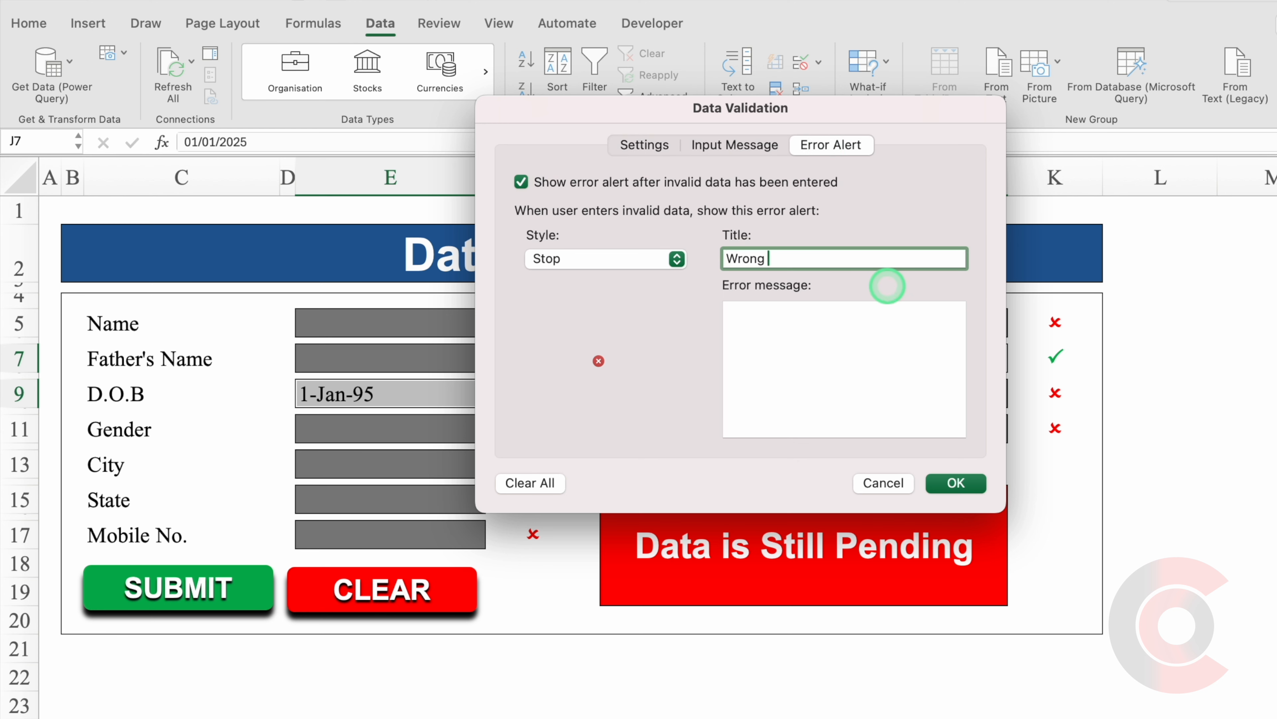
text(Wrong Date)
click(915, 350)
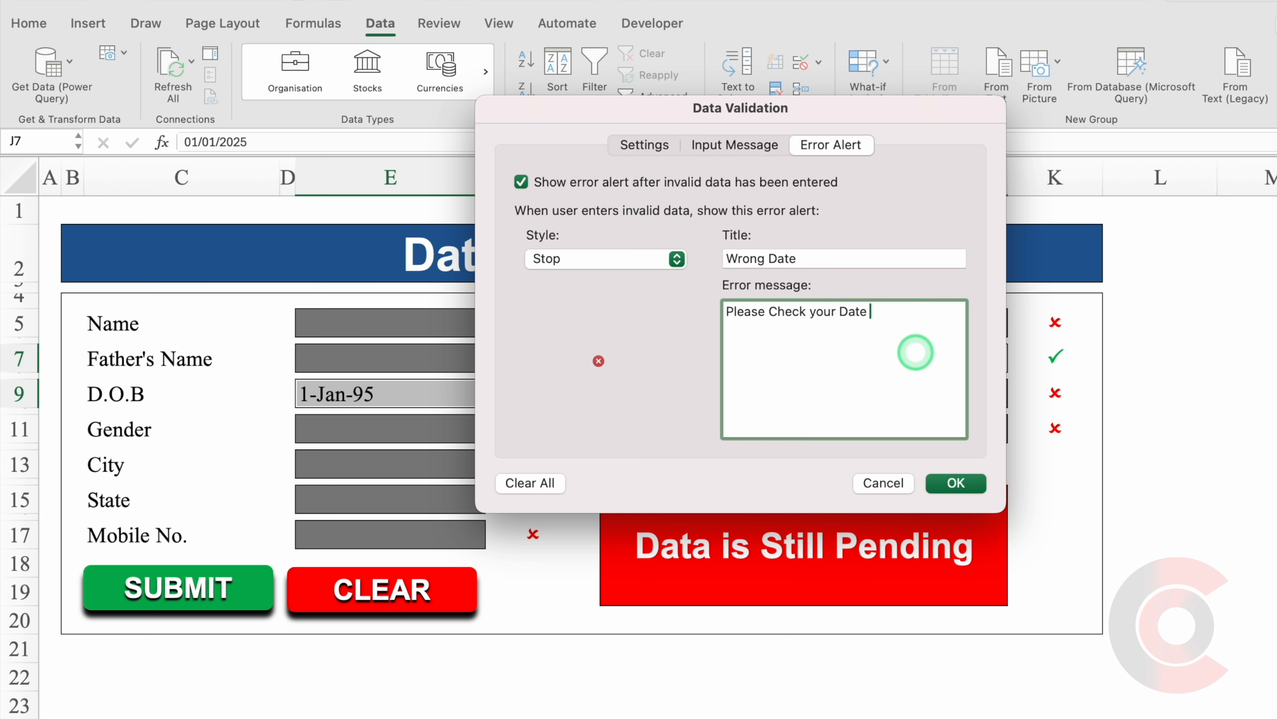
click(966, 483)
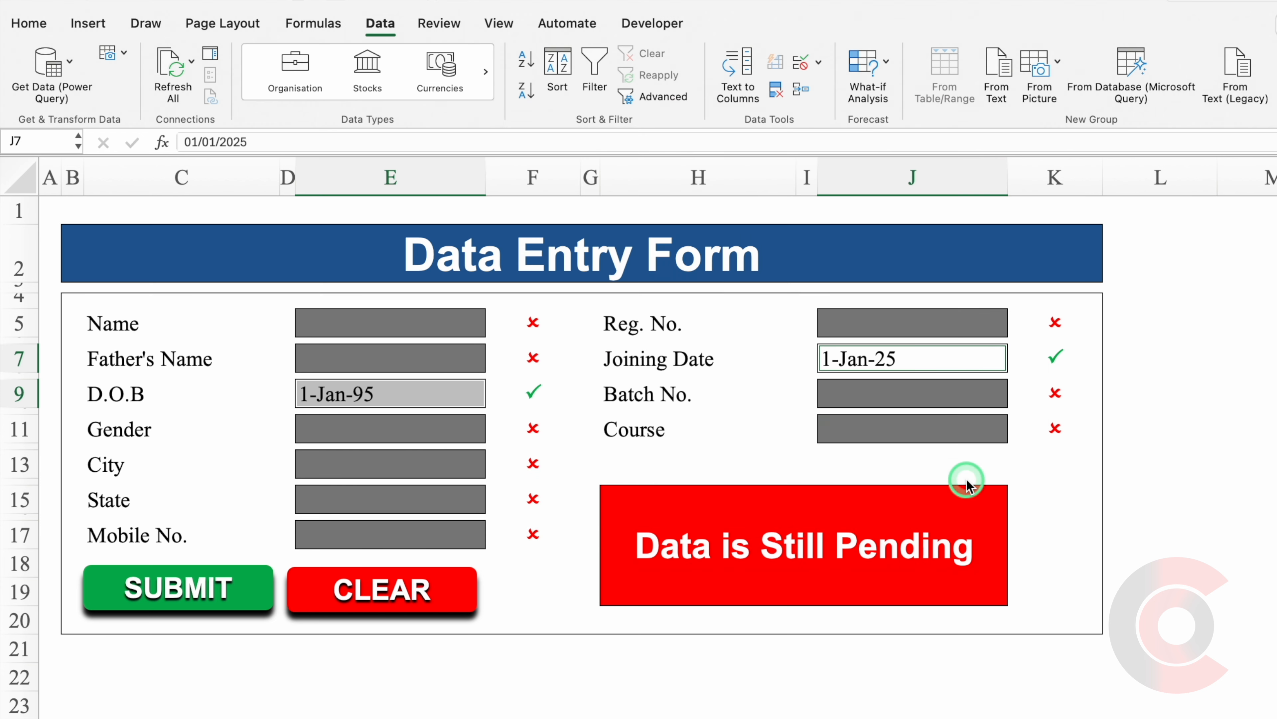
Try 25/1/25 in D.O.B cell E9 and cancel the rejected entry.
click(448, 395)
text(25/1/25)
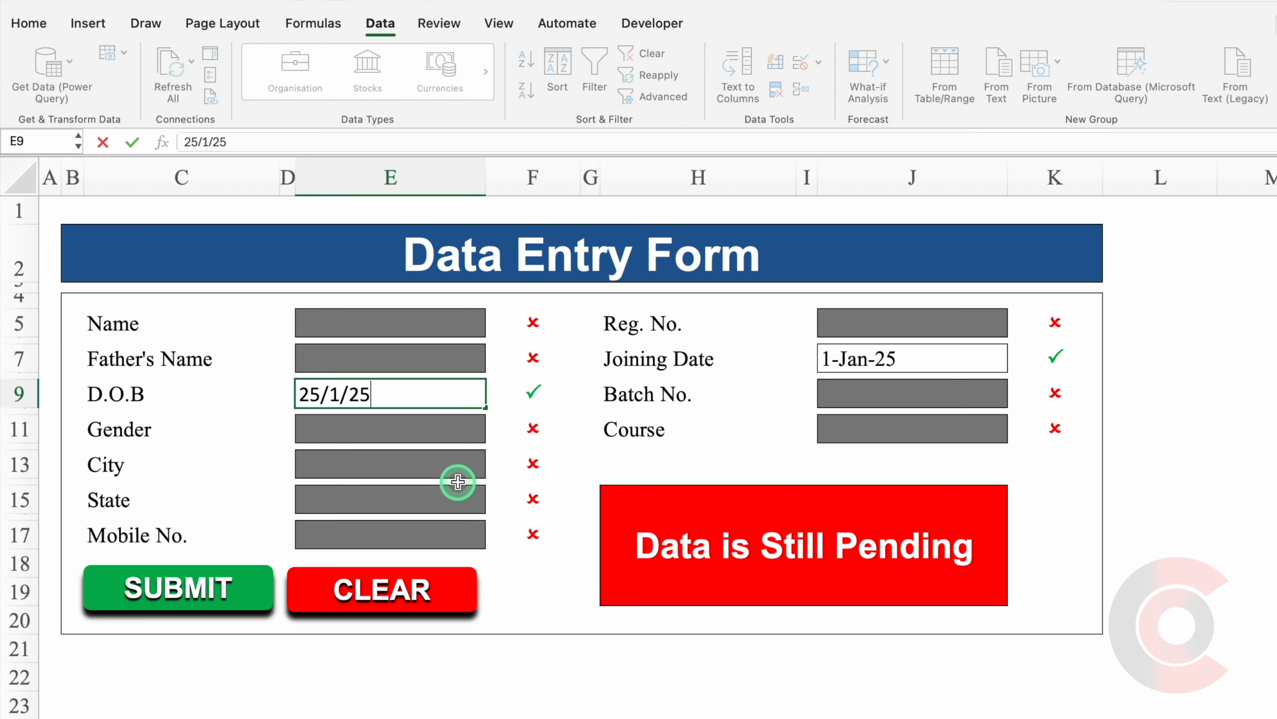
key(Return)
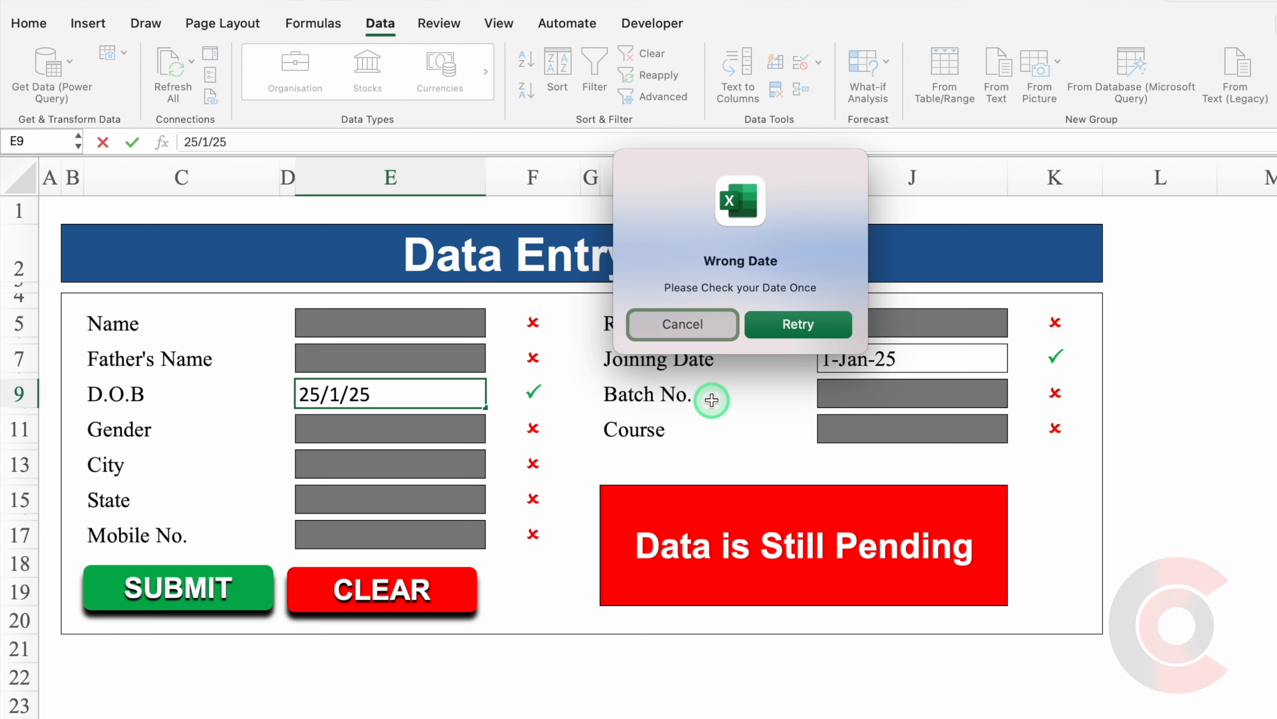
click(681, 325)
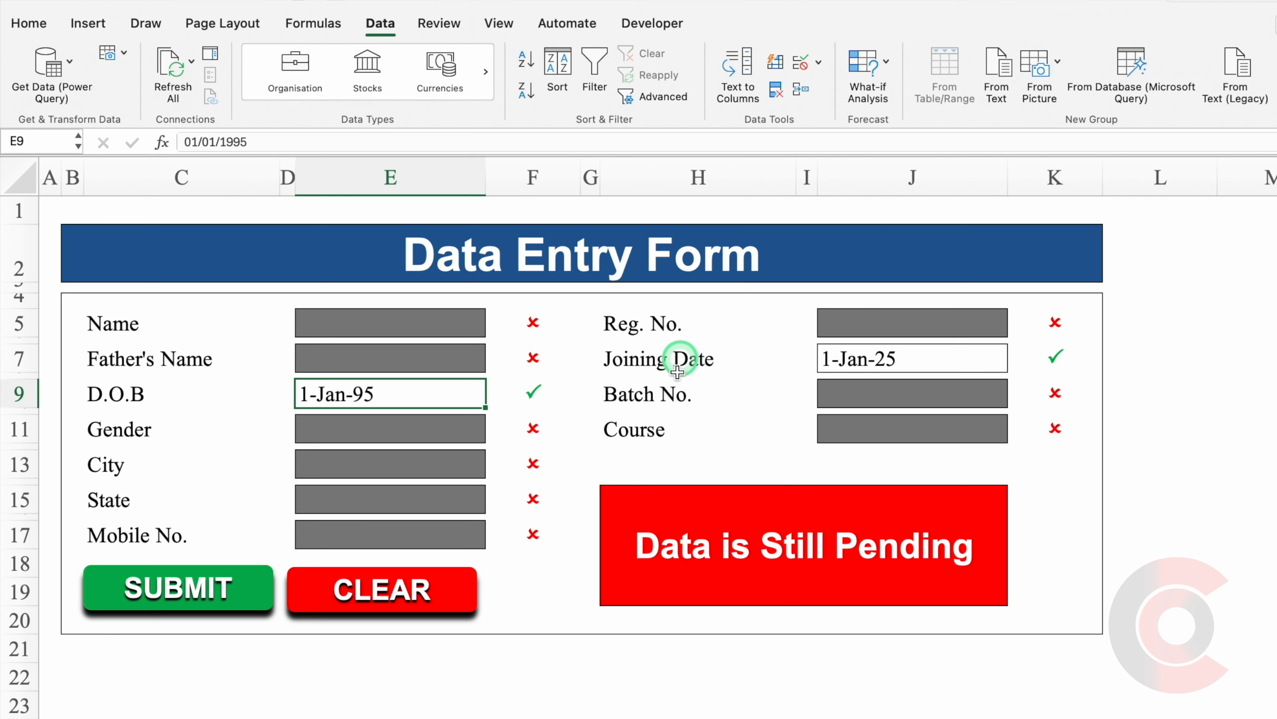
click(133, 329)
Copy the left-hand labels Name through Mobile No. (C5:C17) to C23.
drag(133, 329, 144, 533)
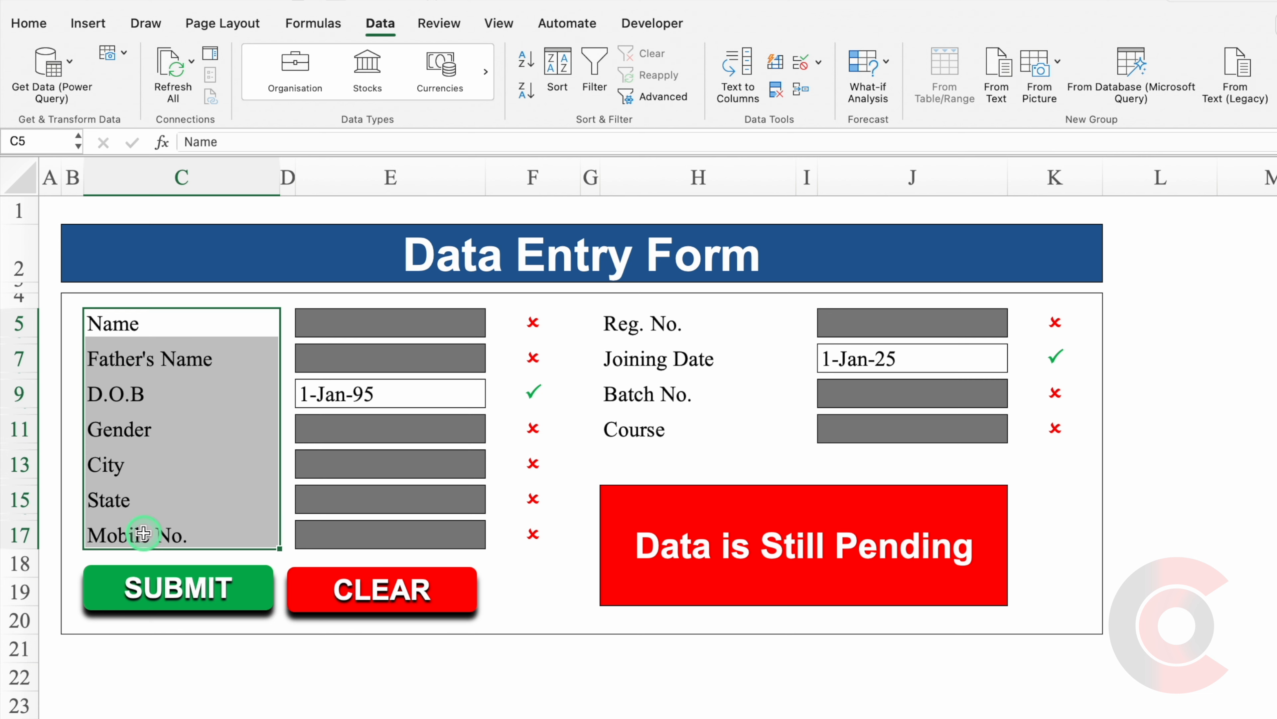
key(super+c)
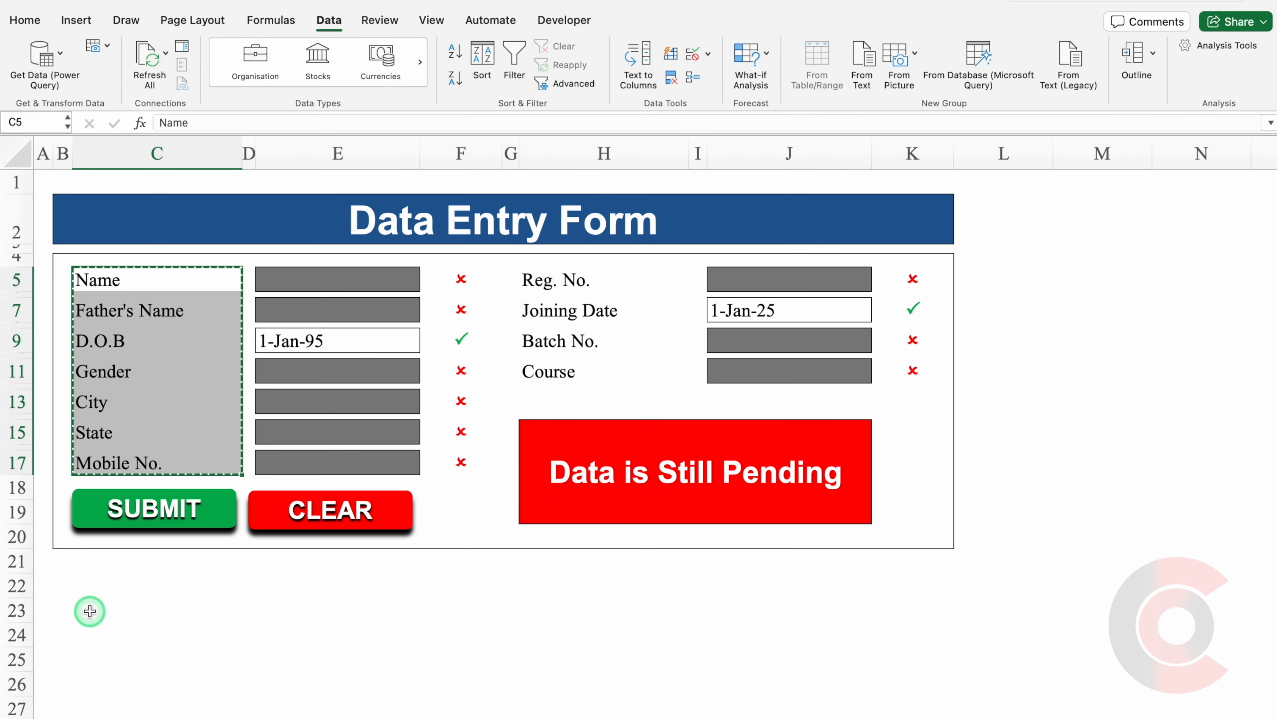
click(90, 611)
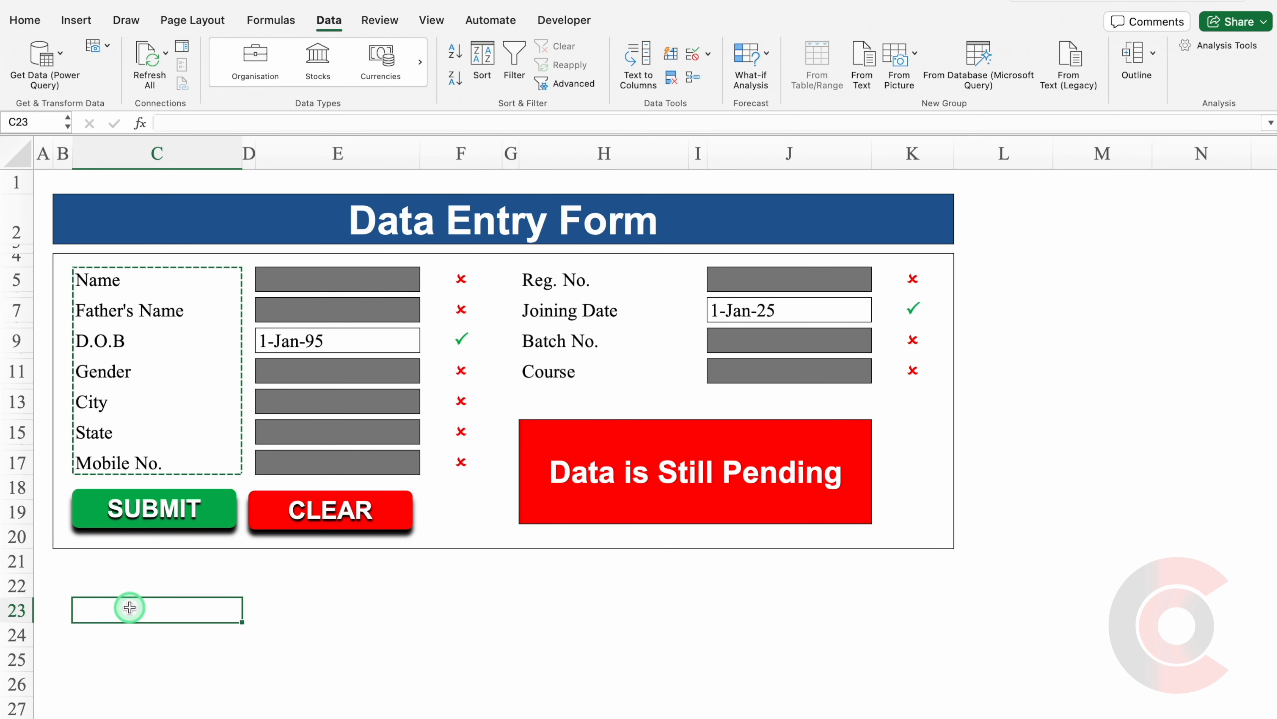
key(super+v)
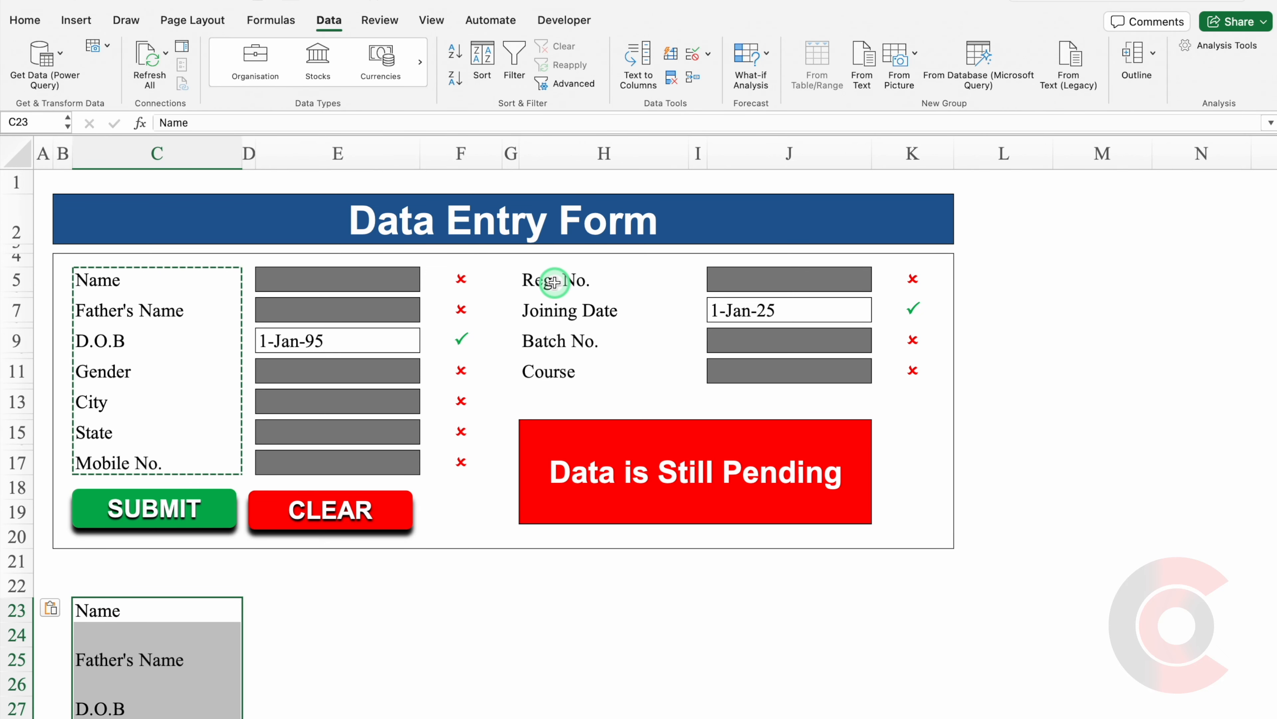
Copy the right-hand labels Reg. No. through Course (H5:H11) to C36.
drag(553, 282, 567, 372)
key(super+c)
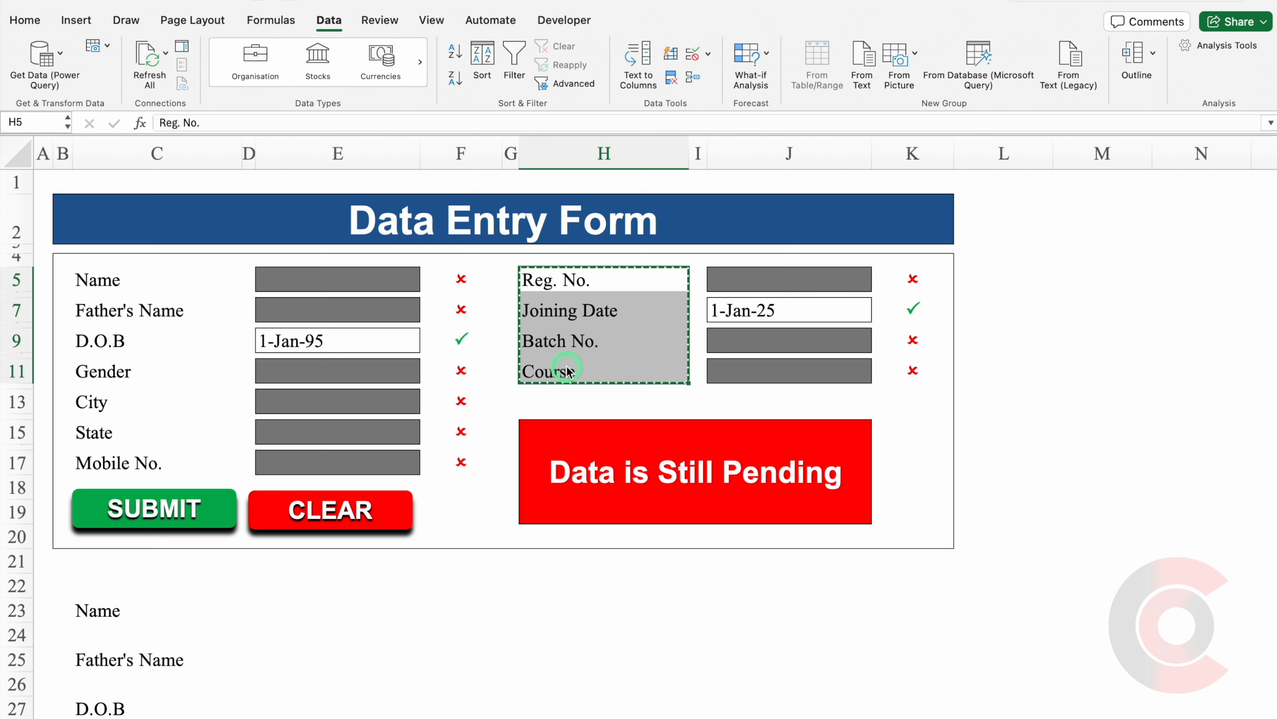
scroll(1270, 519, down, 5)
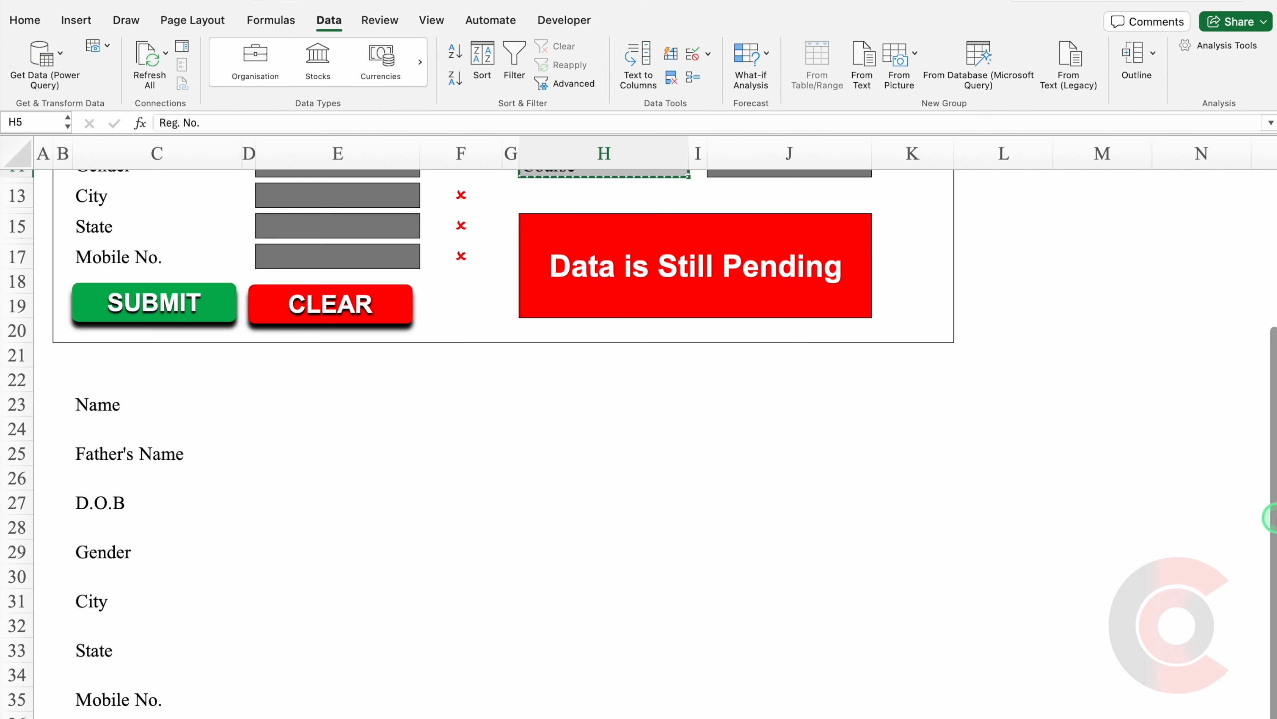
scroll(217, 661, down, 4)
click(224, 622)
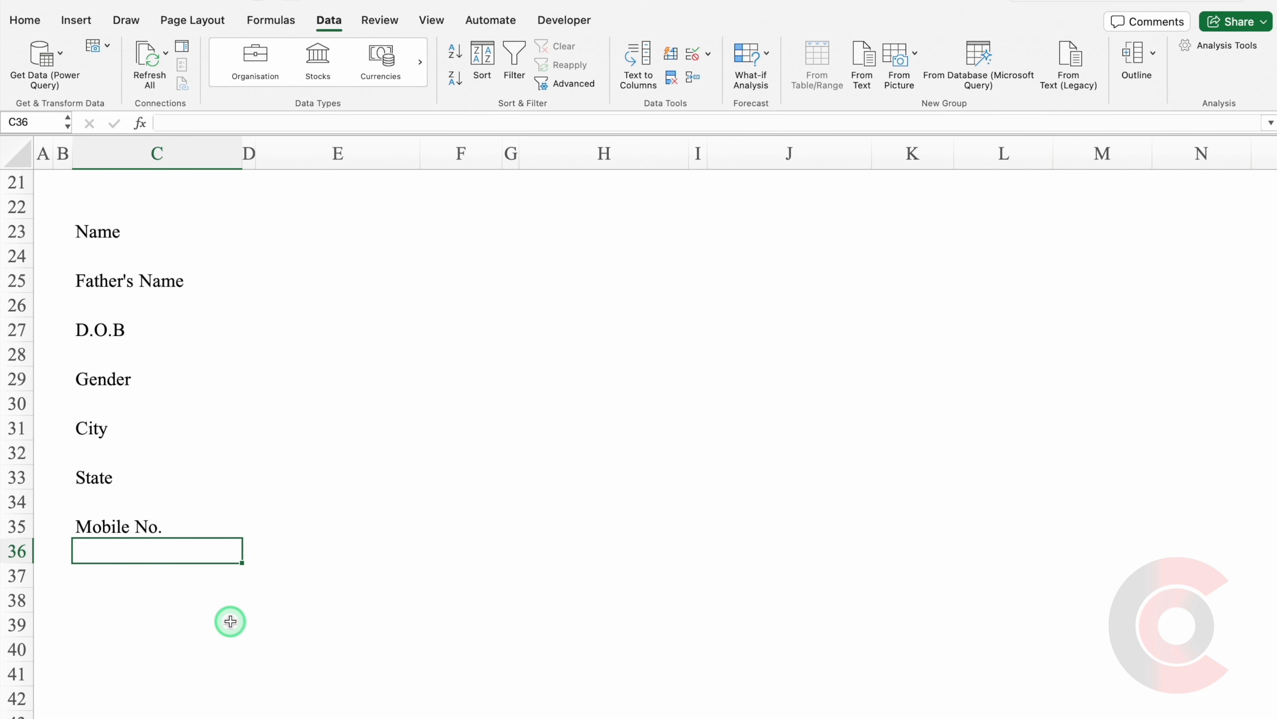
key(super+v)
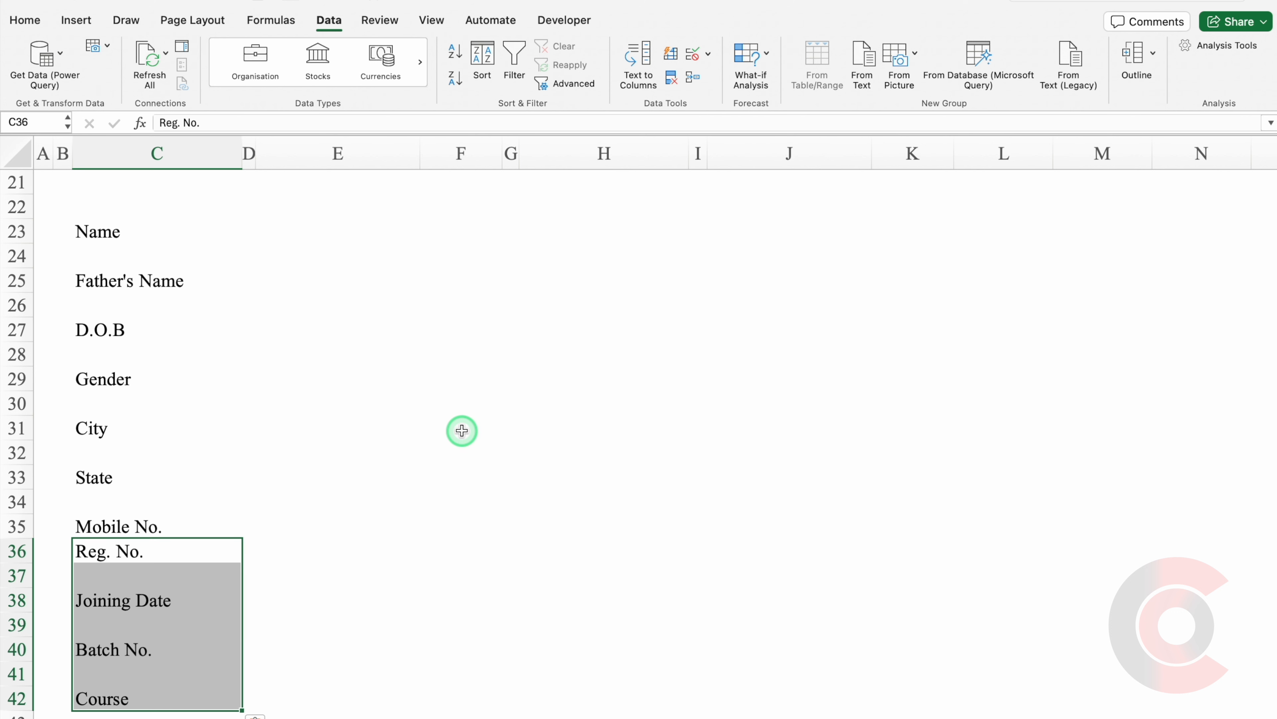
Select the combined label list C23:C42 and bring up Go To.
click(462, 431)
click(100, 257)
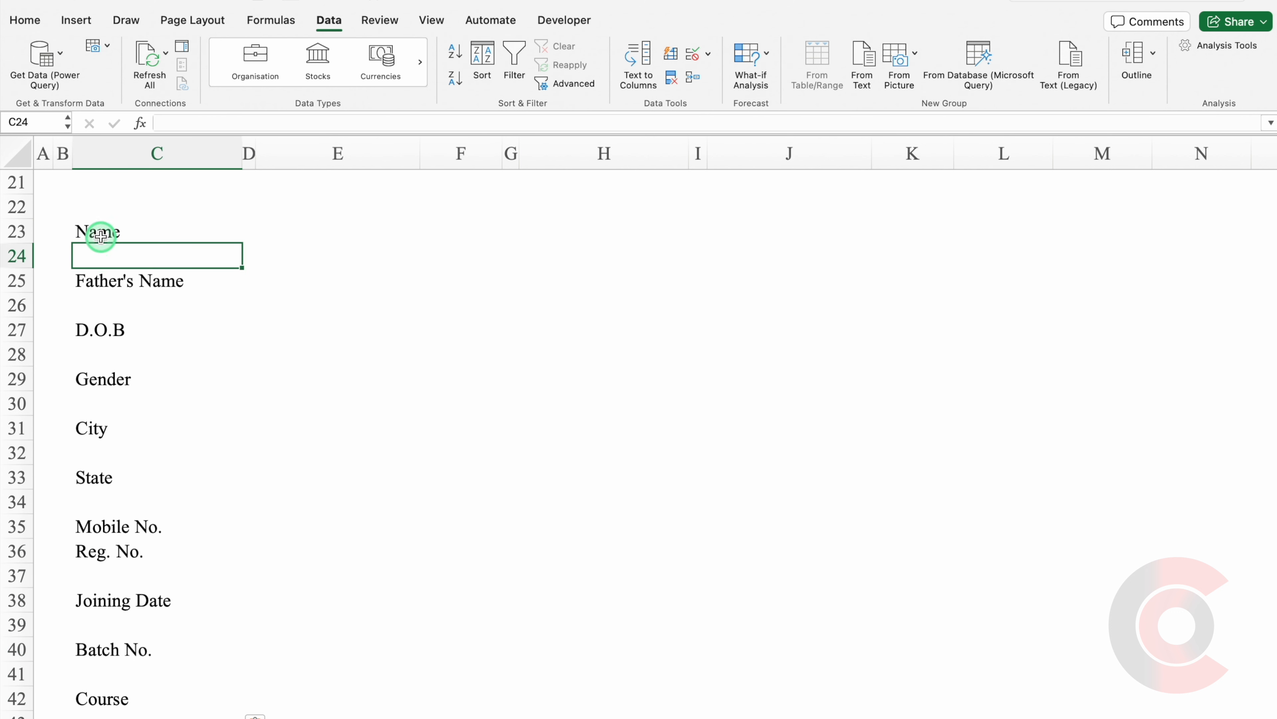
drag(99, 234, 129, 695)
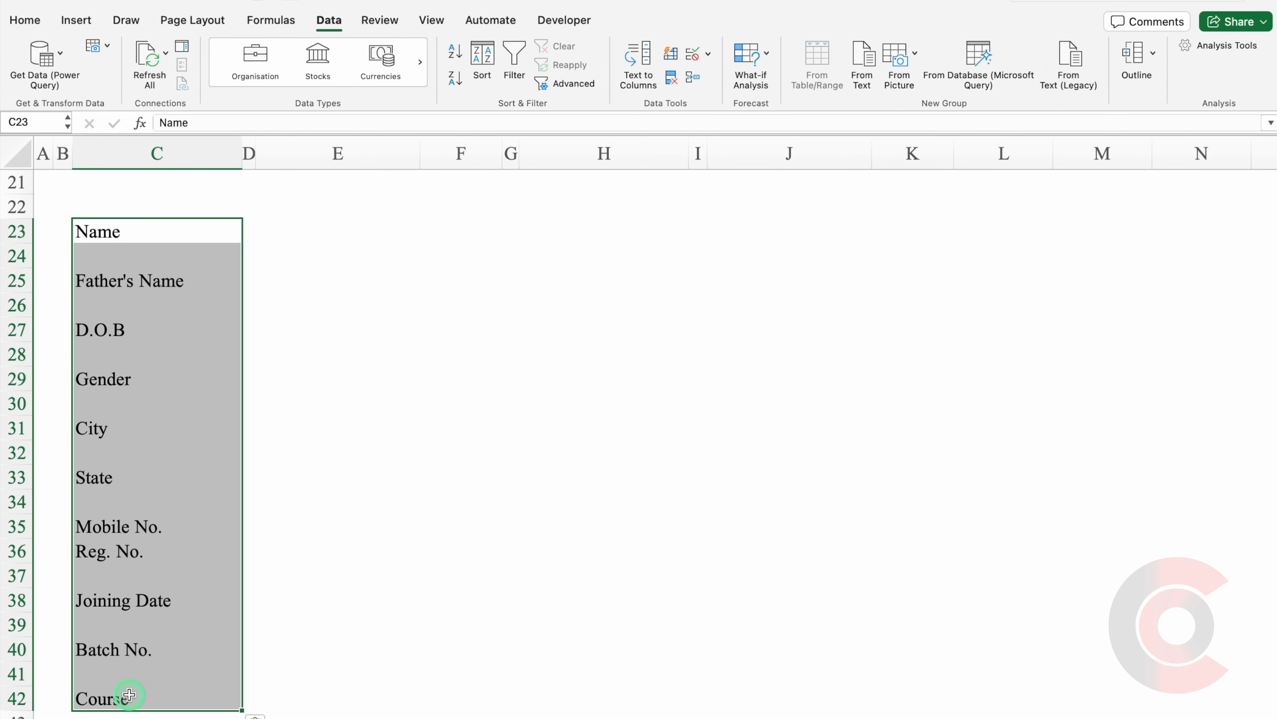
key(ctrl+g)
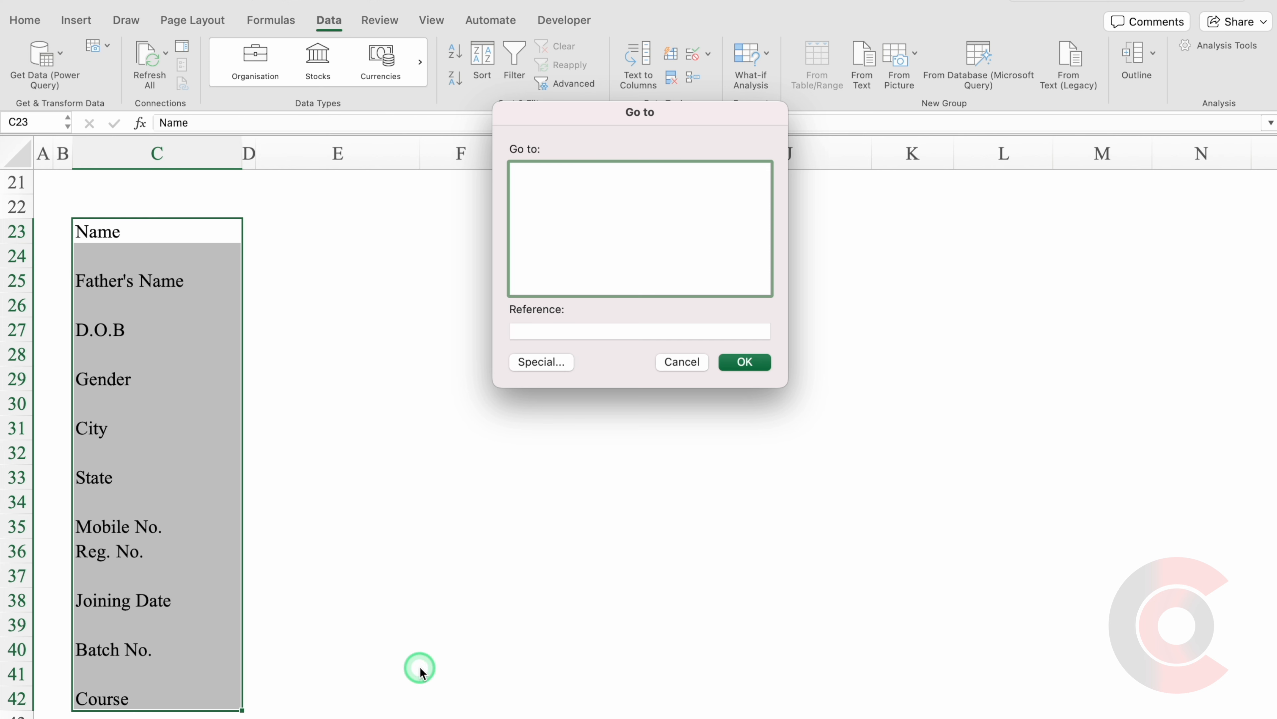
Select only the blank cells in C23:C42 via Go To Special, then bring up Delete with Shift cells up.
click(535, 363)
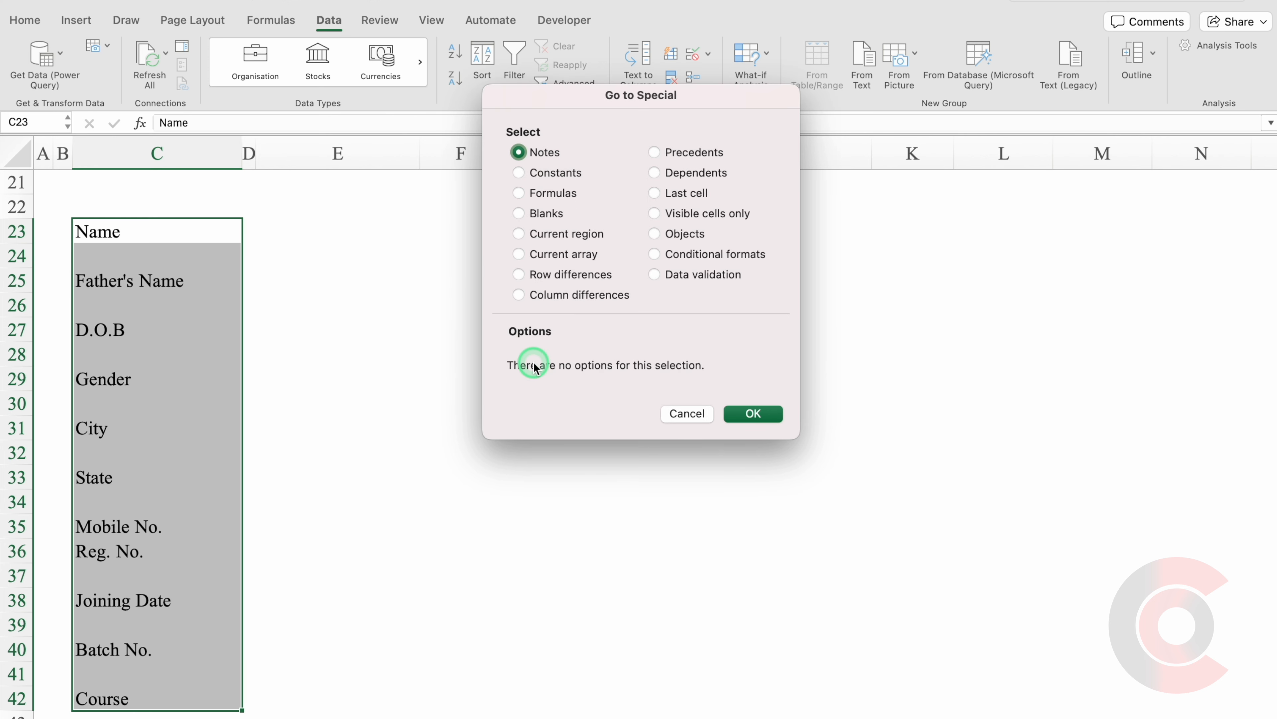
click(519, 215)
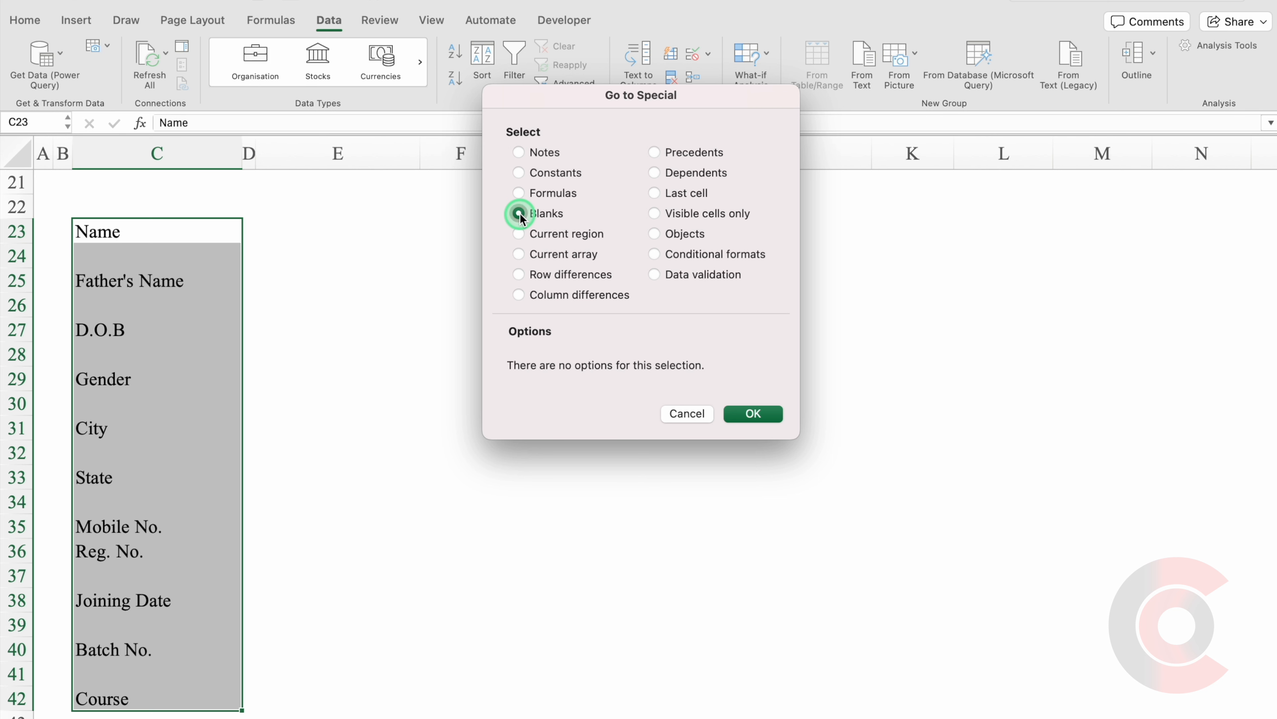
click(761, 421)
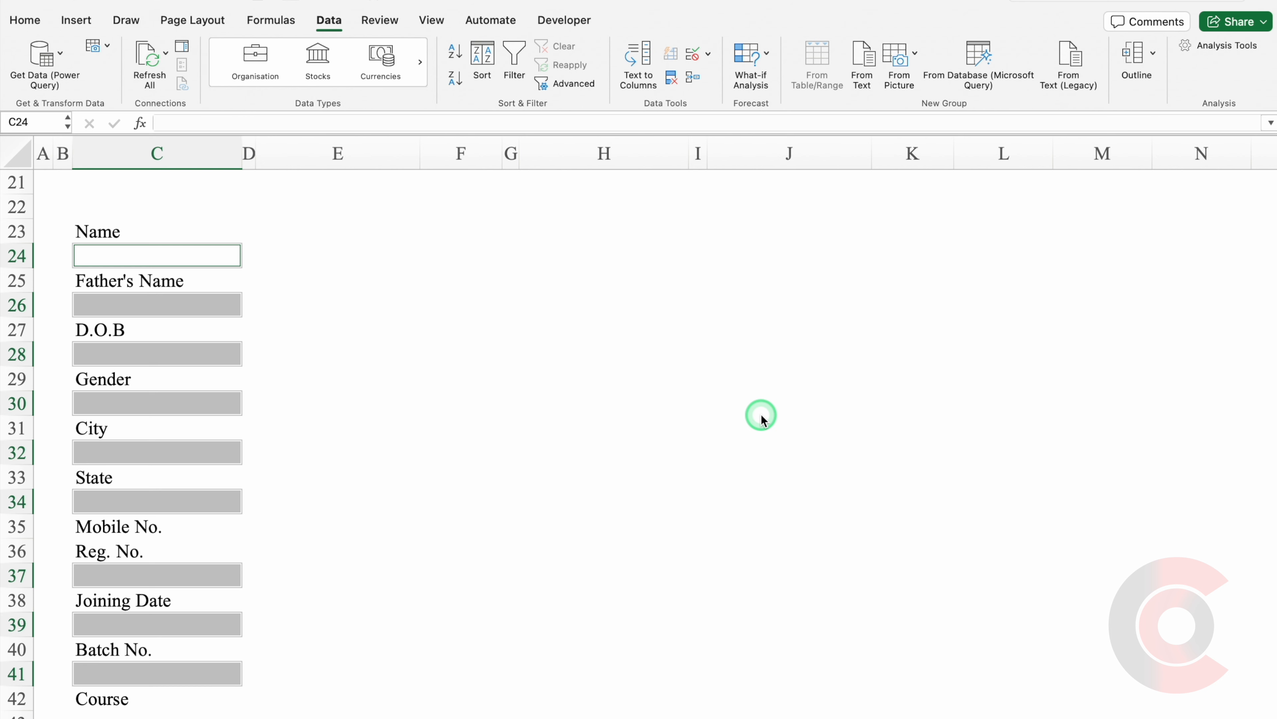
key(super+minus)
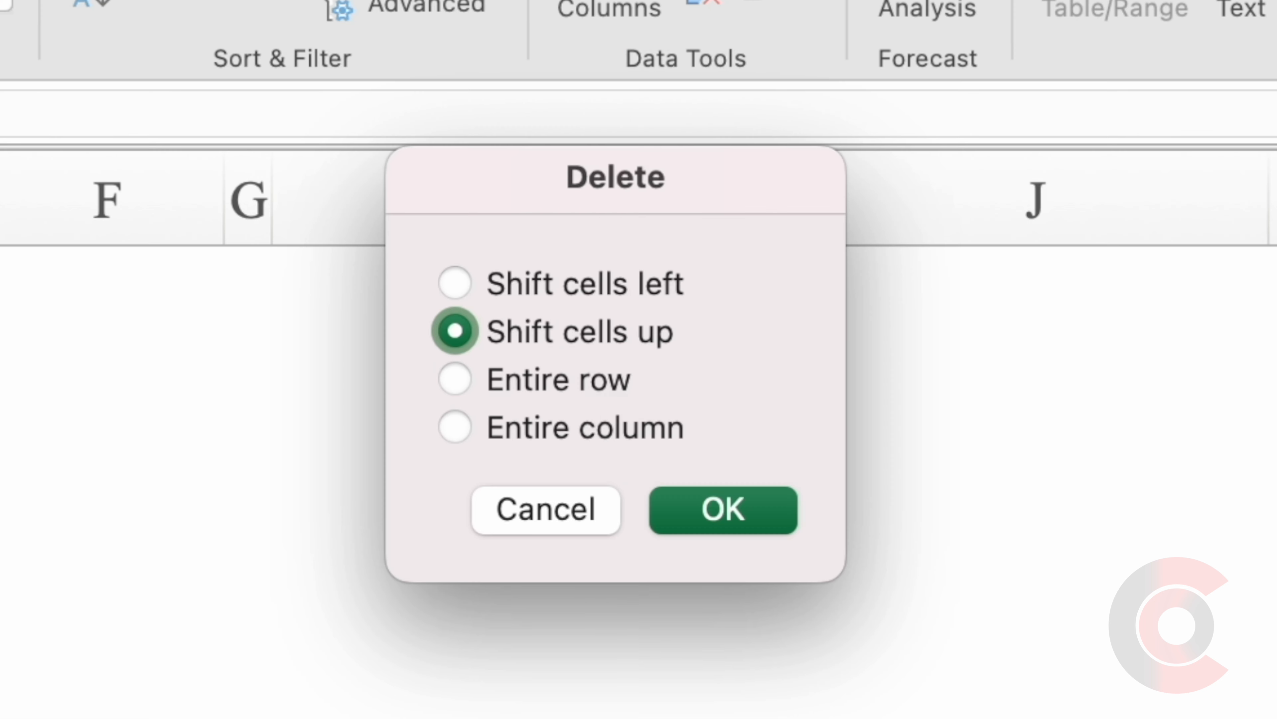
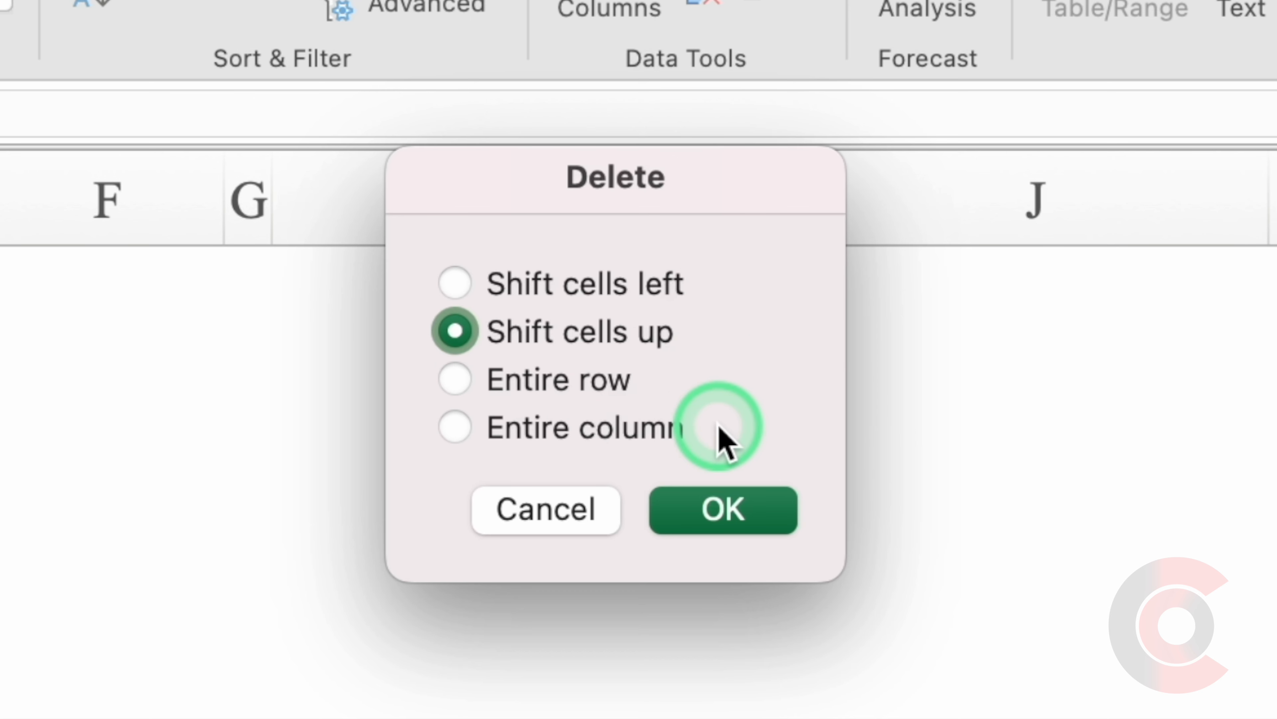
Delete the blank cells as entire rows so the labels fill C23:C33, then select that range.
click(457, 384)
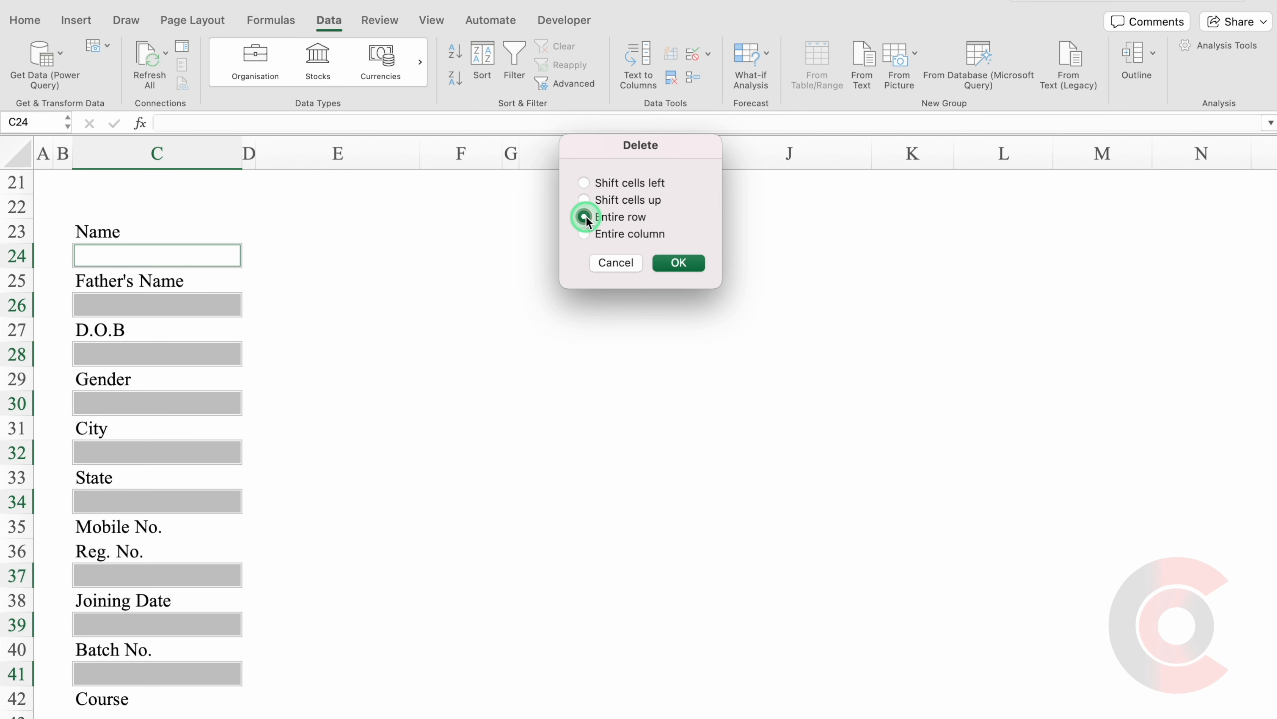
click(676, 262)
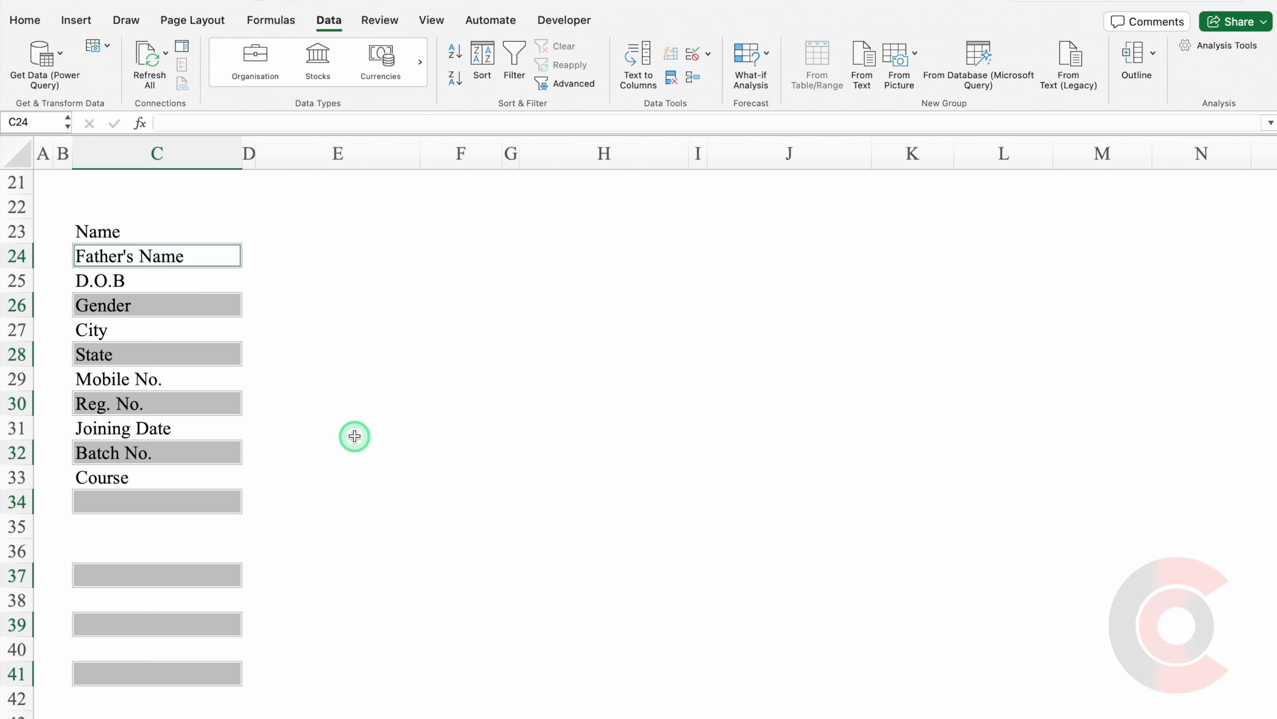
drag(140, 236, 151, 478)
Give C23:C33 and E23:E33 All Borders and left-align the value cells.
click(26, 20)
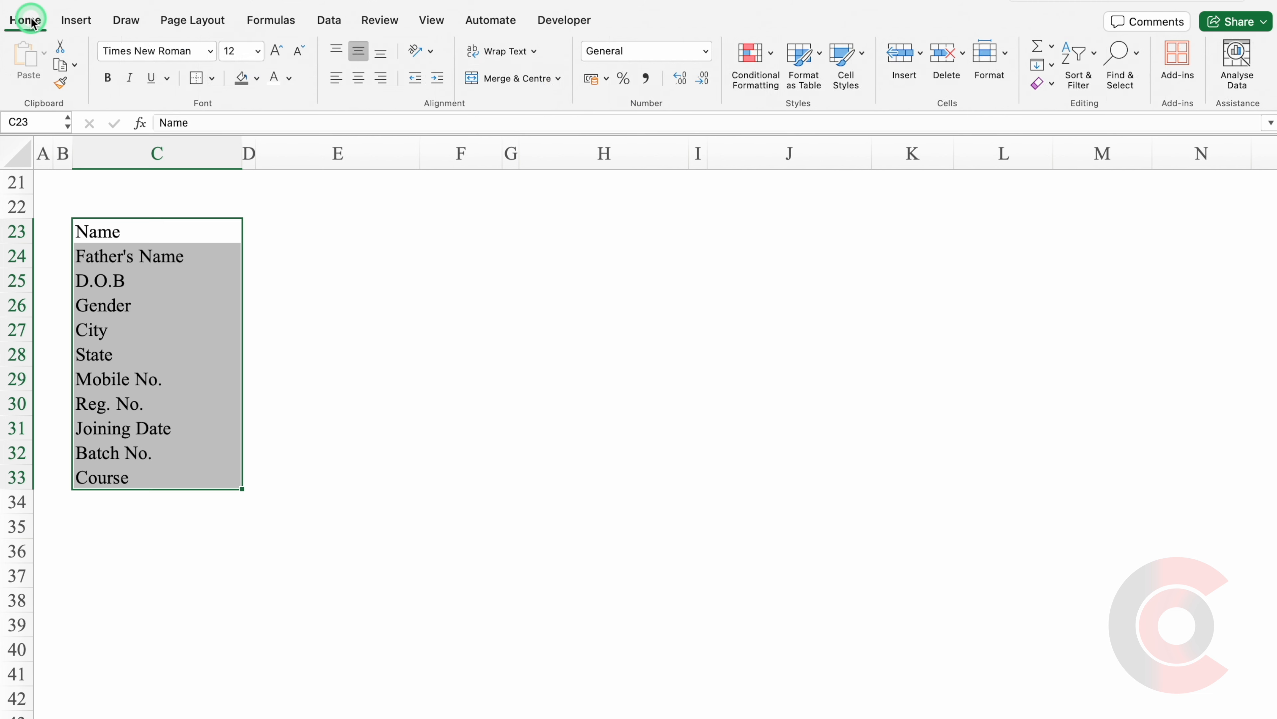
click(213, 78)
click(263, 232)
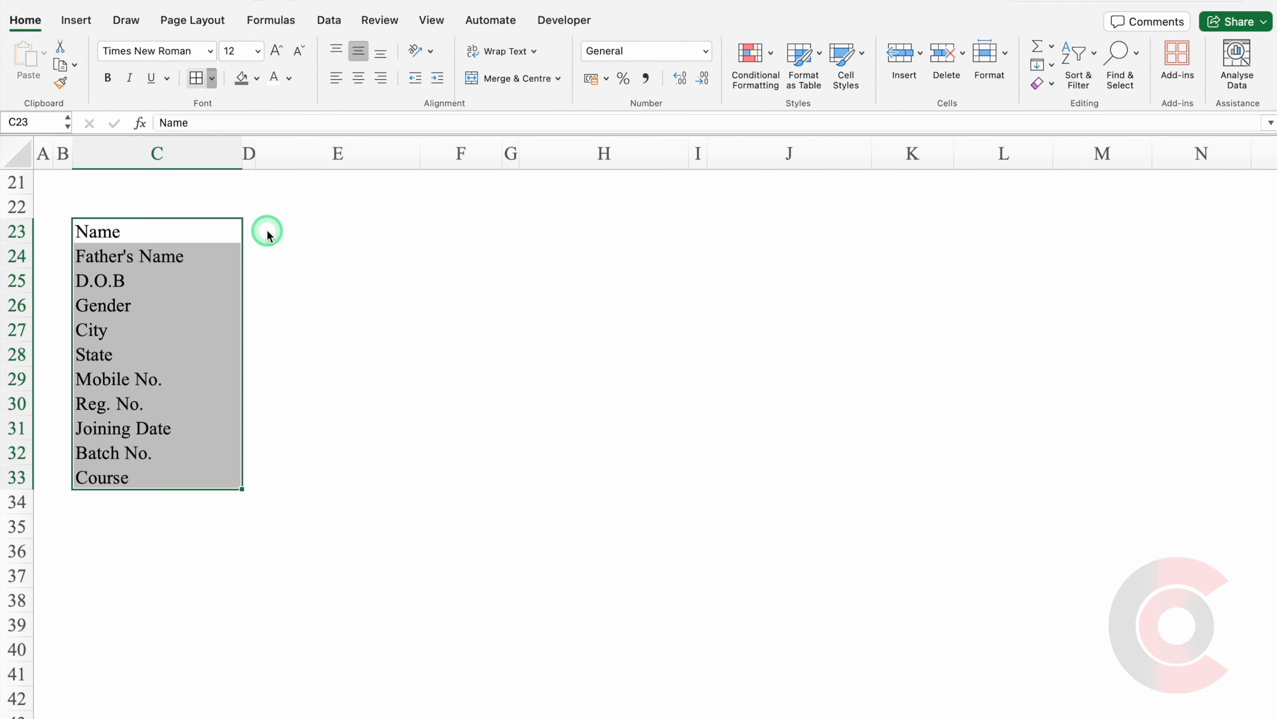
click(330, 242)
drag(331, 256, 340, 477)
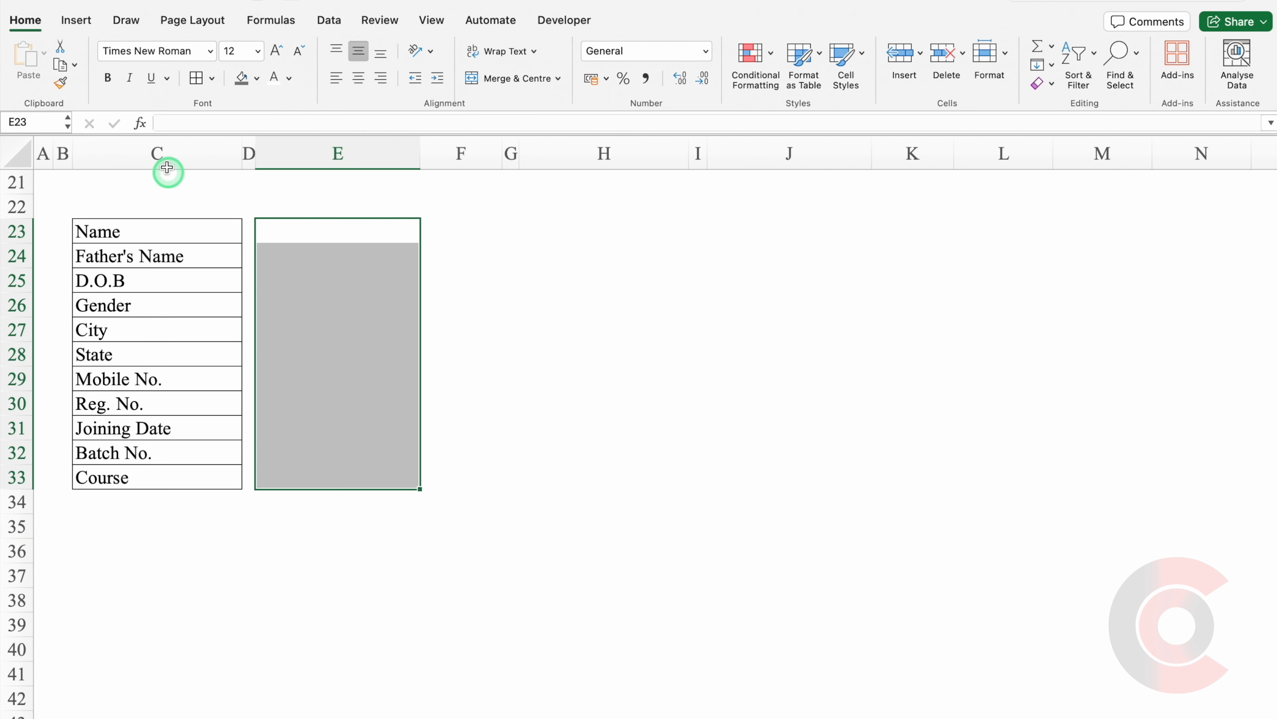
click(197, 80)
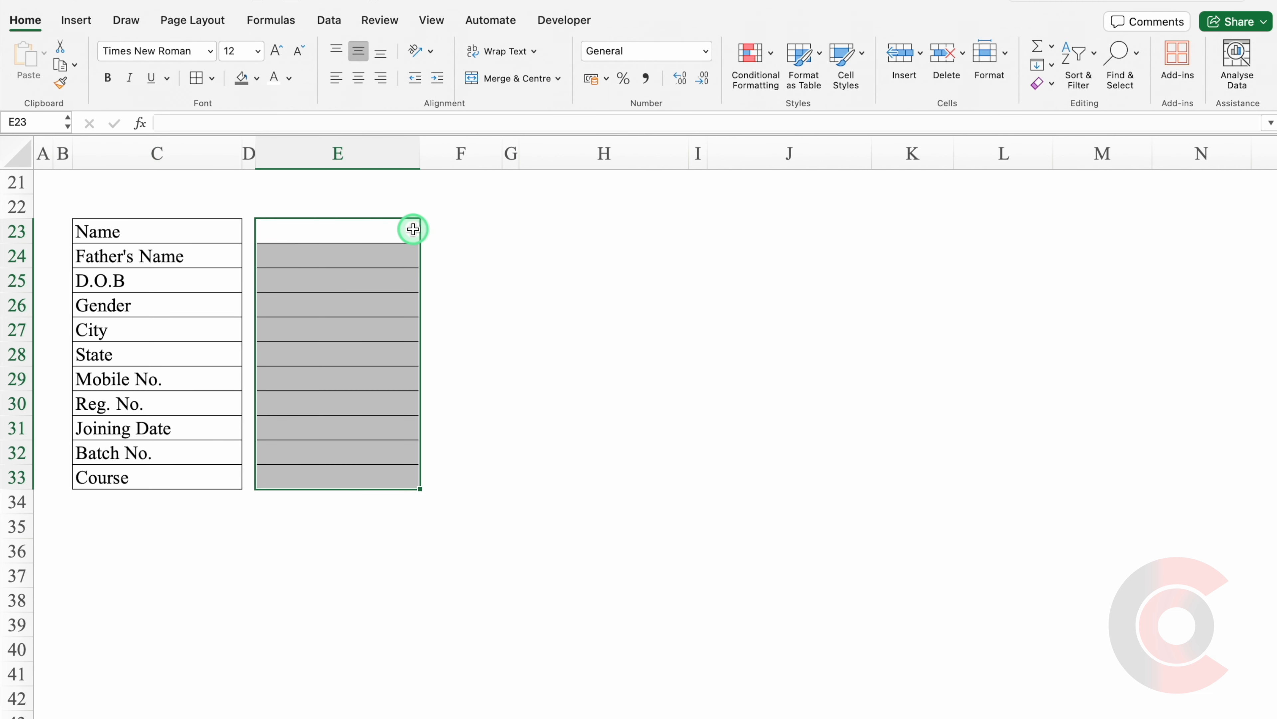
click(336, 80)
drag(1267, 418, 1258, 238)
Link E23 onward to the Name, Father's Name, D.O.B, Gender and City entries (=E5, =E7, =E9, =E11, =E13).
click(342, 559)
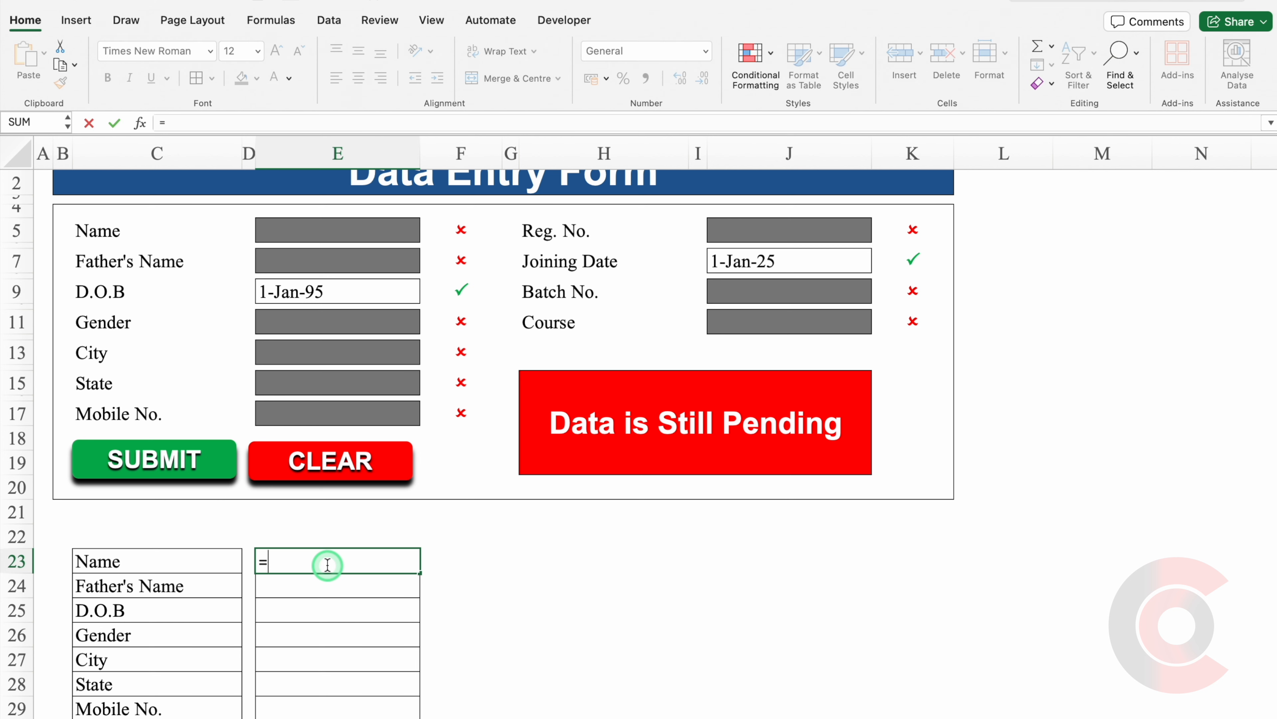
text(=)
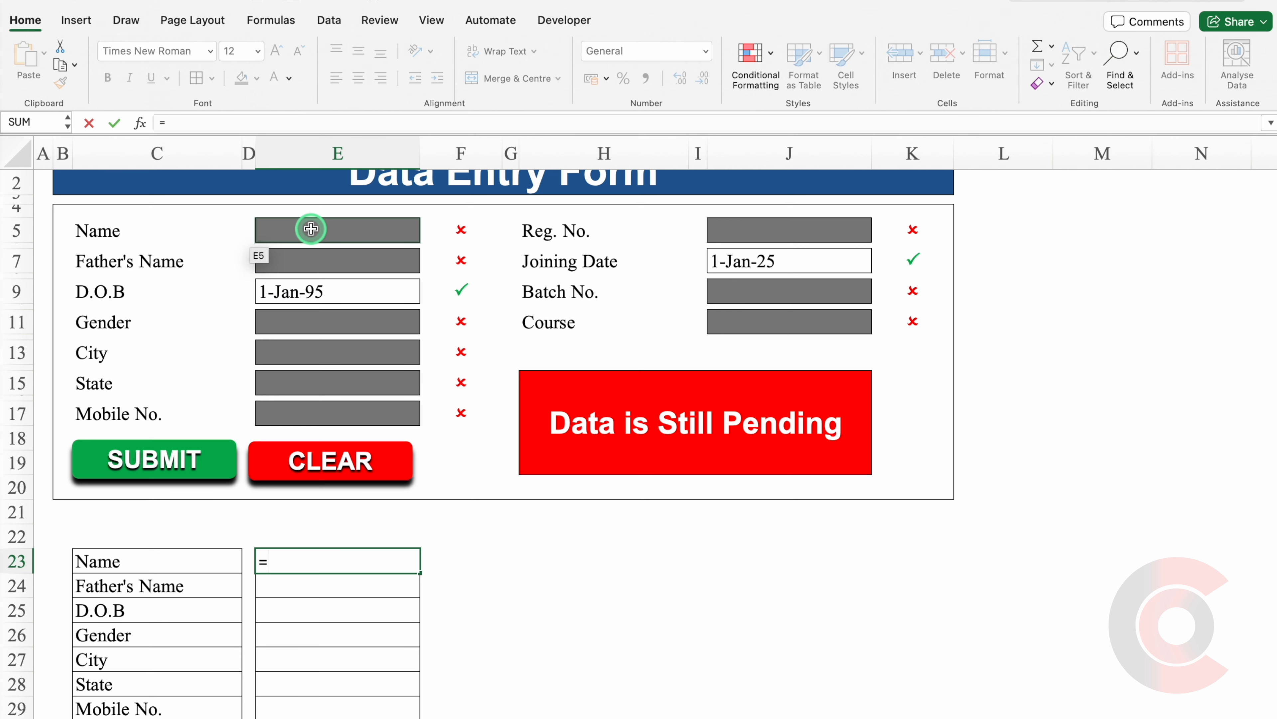
click(310, 228)
key(Return)
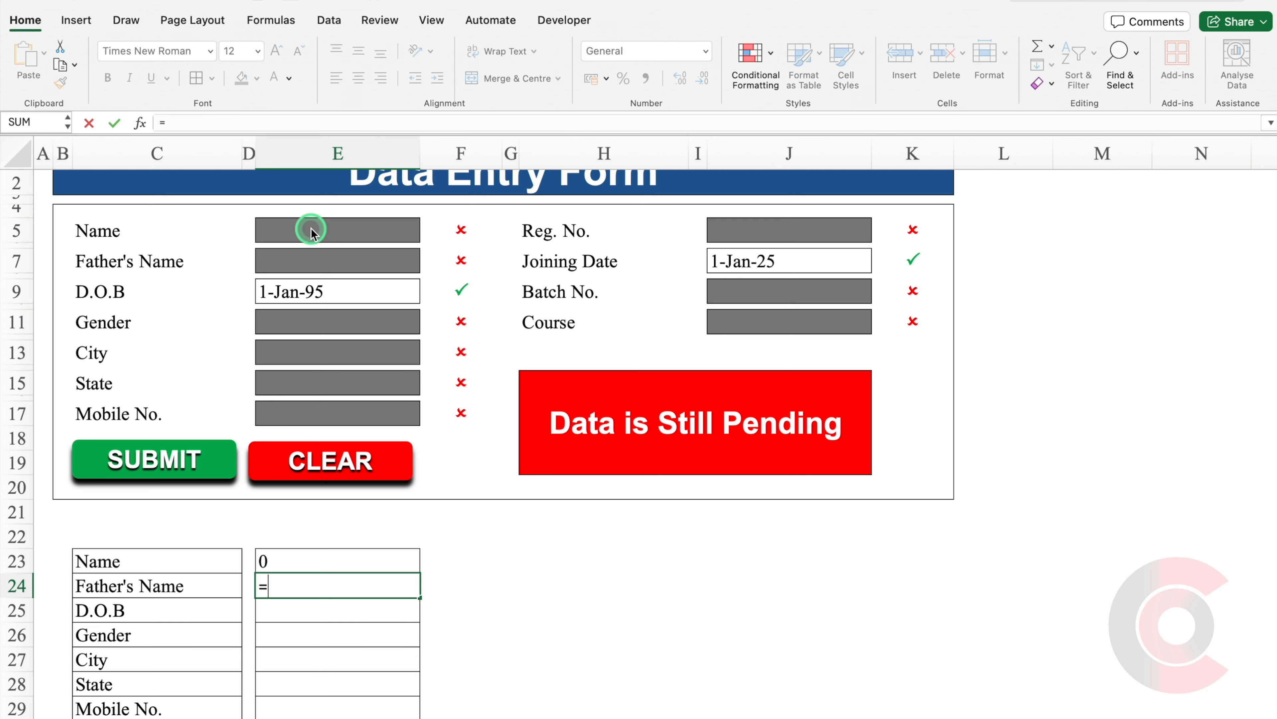
click(329, 256)
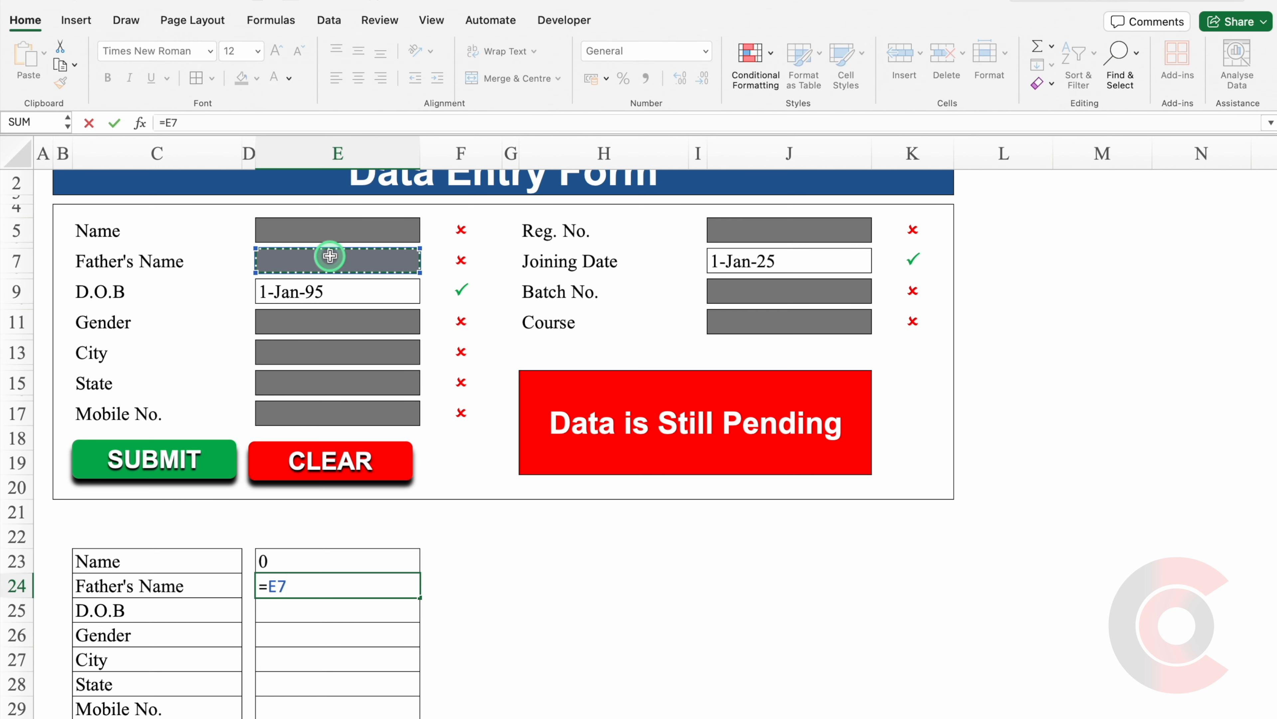
key(Return)
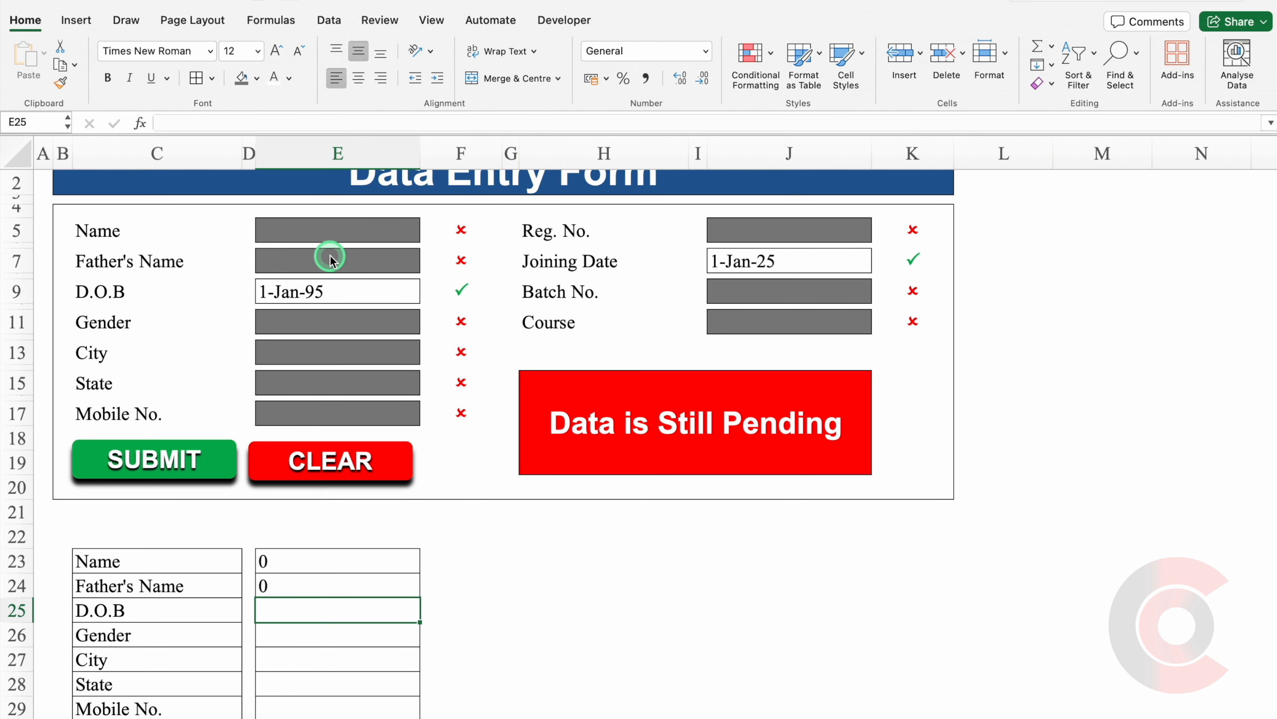
text(=)
click(343, 285)
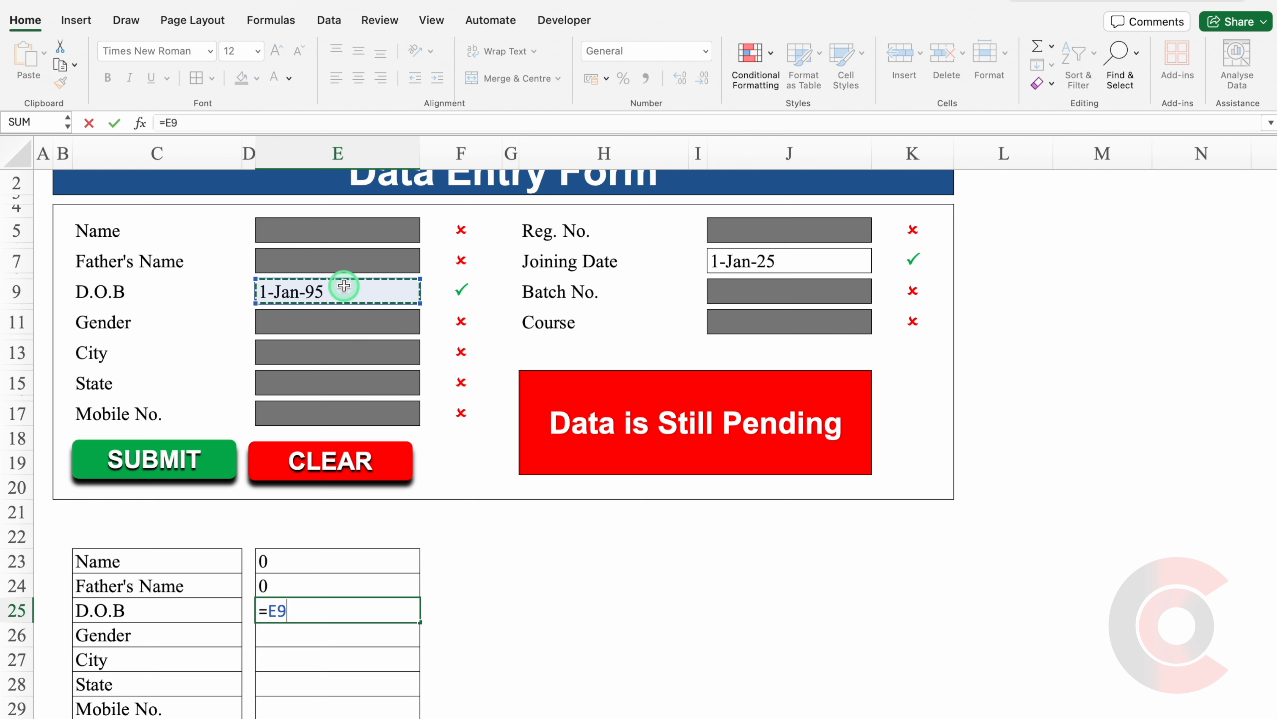
key(Return)
text(=)
click(337, 325)
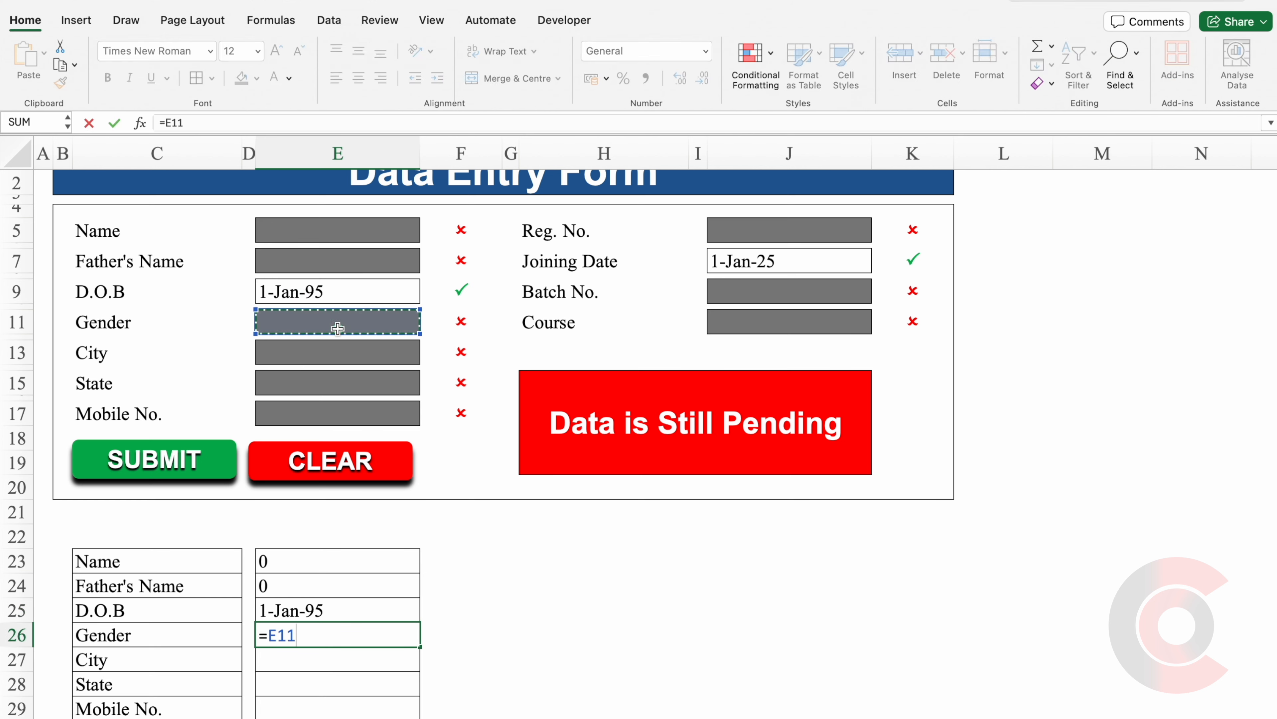
key(Return)
text(=)
click(344, 352)
Link the remaining summary rows to their form entries, ending with Course at =J11.
key(Return)
text(=)
click(347, 381)
text(=)
click(807, 278)
key(Return)
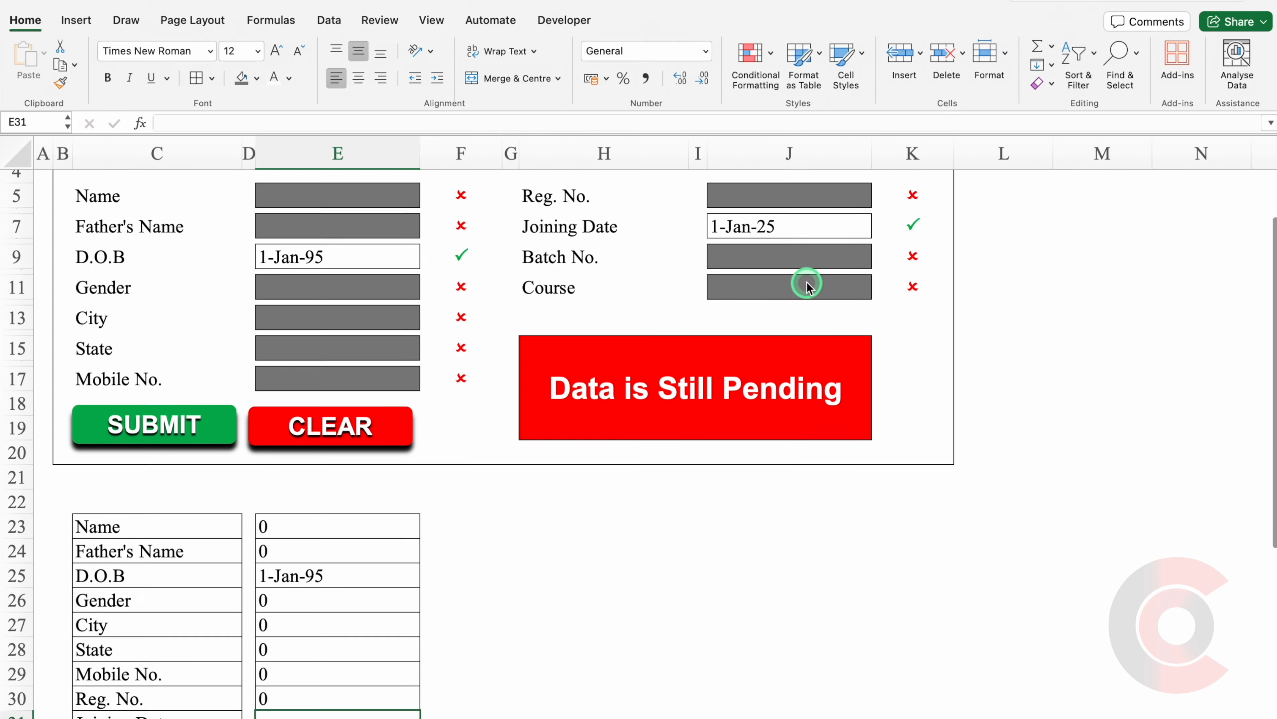
text(=)
click(799, 301)
key(Return)
text(=)
click(798, 330)
scroll(1264, 441, up, 5)
click(802, 375)
key(Return)
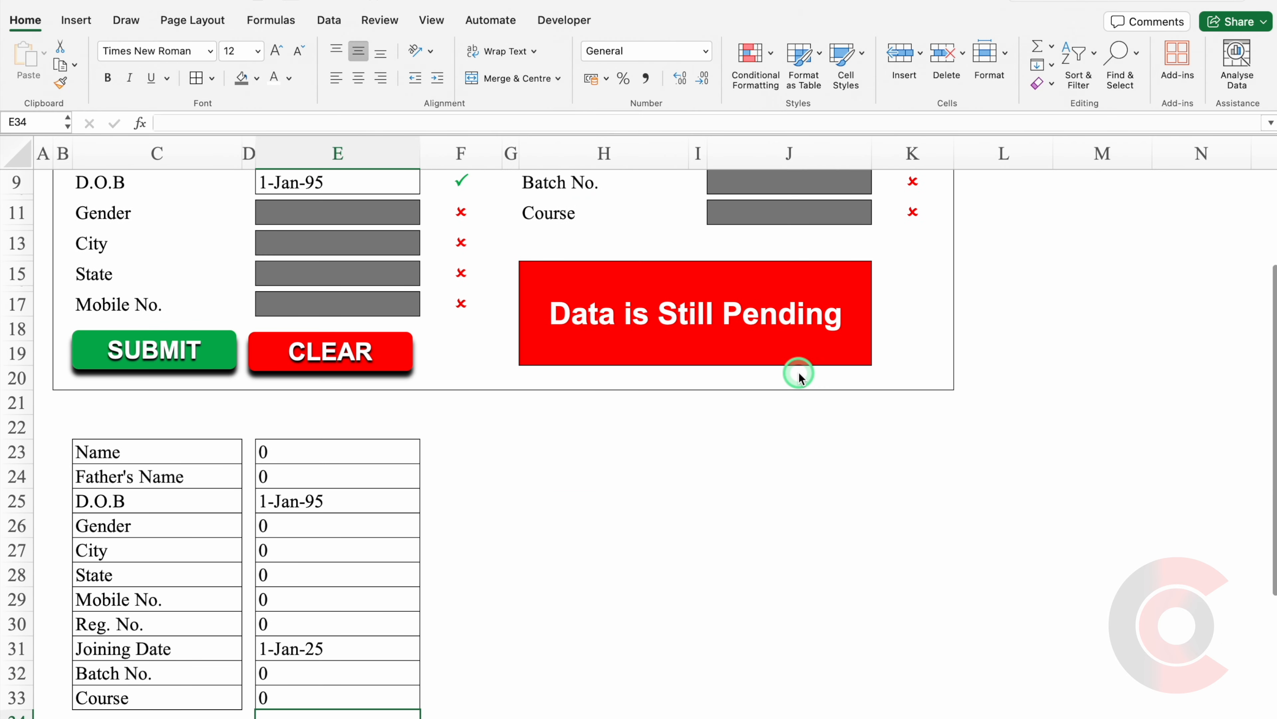
click(854, 541)
scroll(1275, 477, down, 2)
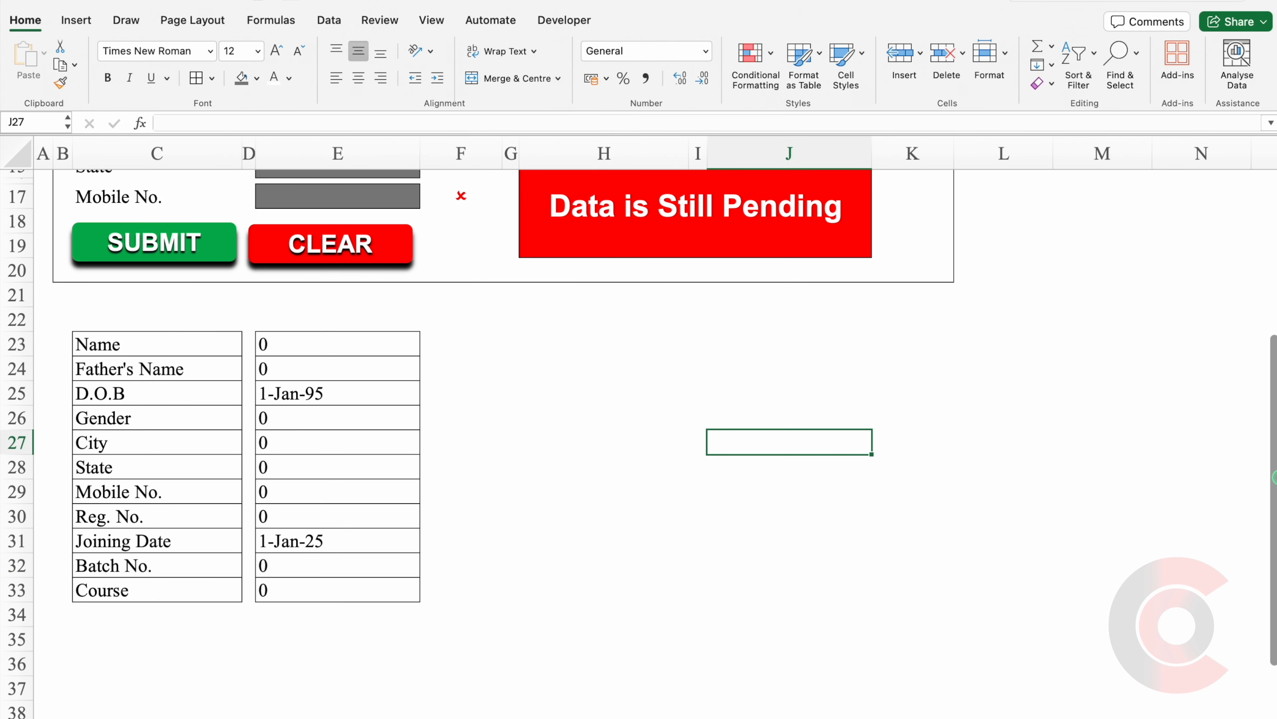
scroll(1275, 477, up, 5)
Clear the old values in D.O.B (E9) and Joining Date (J7).
click(337, 341)
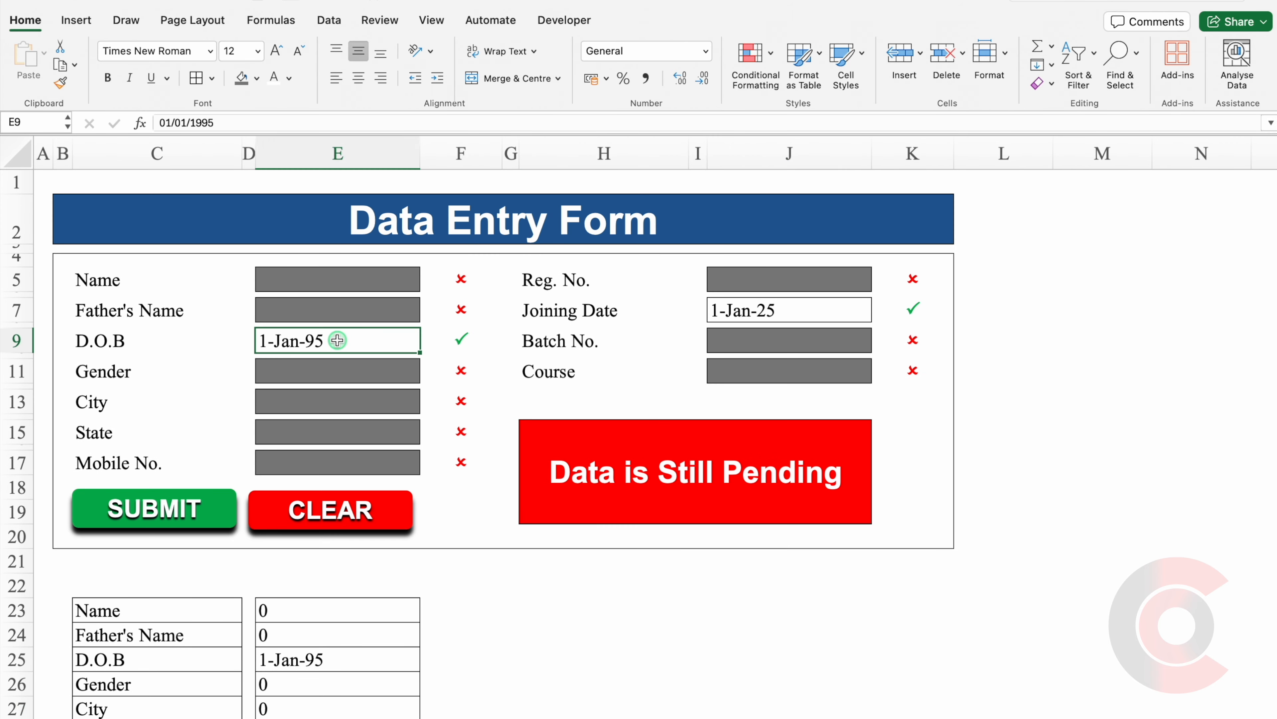
key(Delete)
click(765, 312)
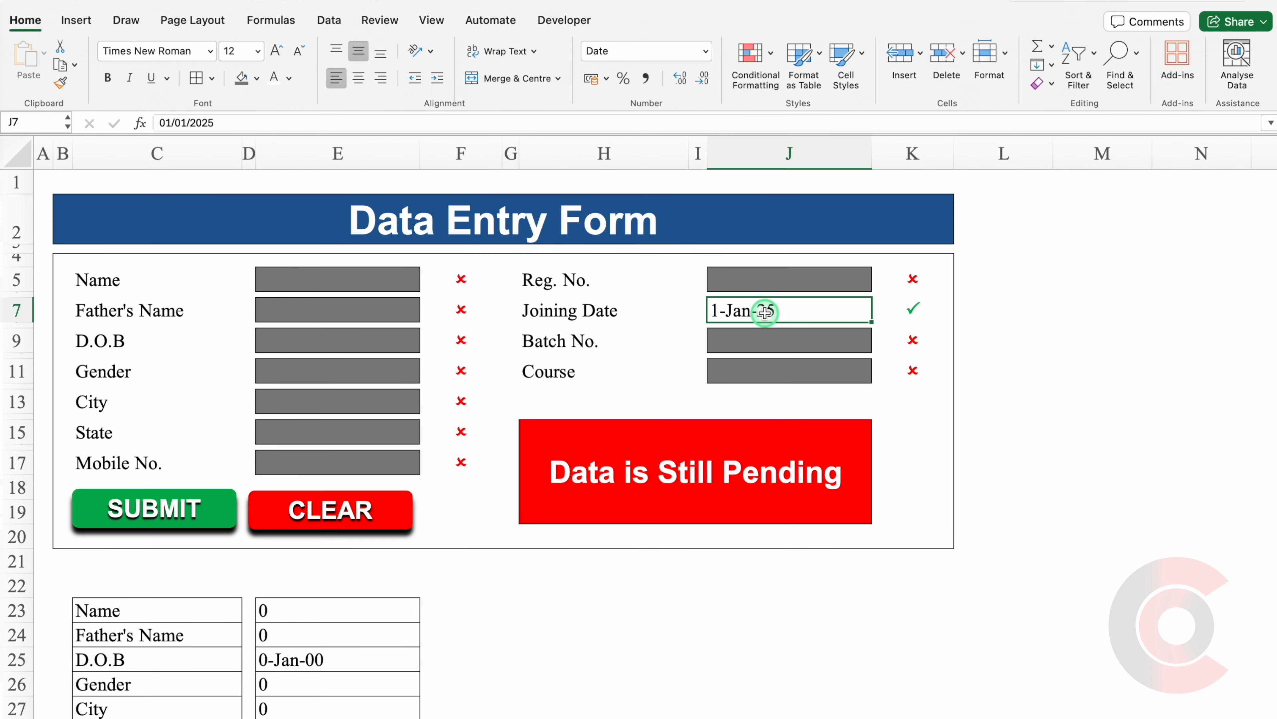
key(Delete)
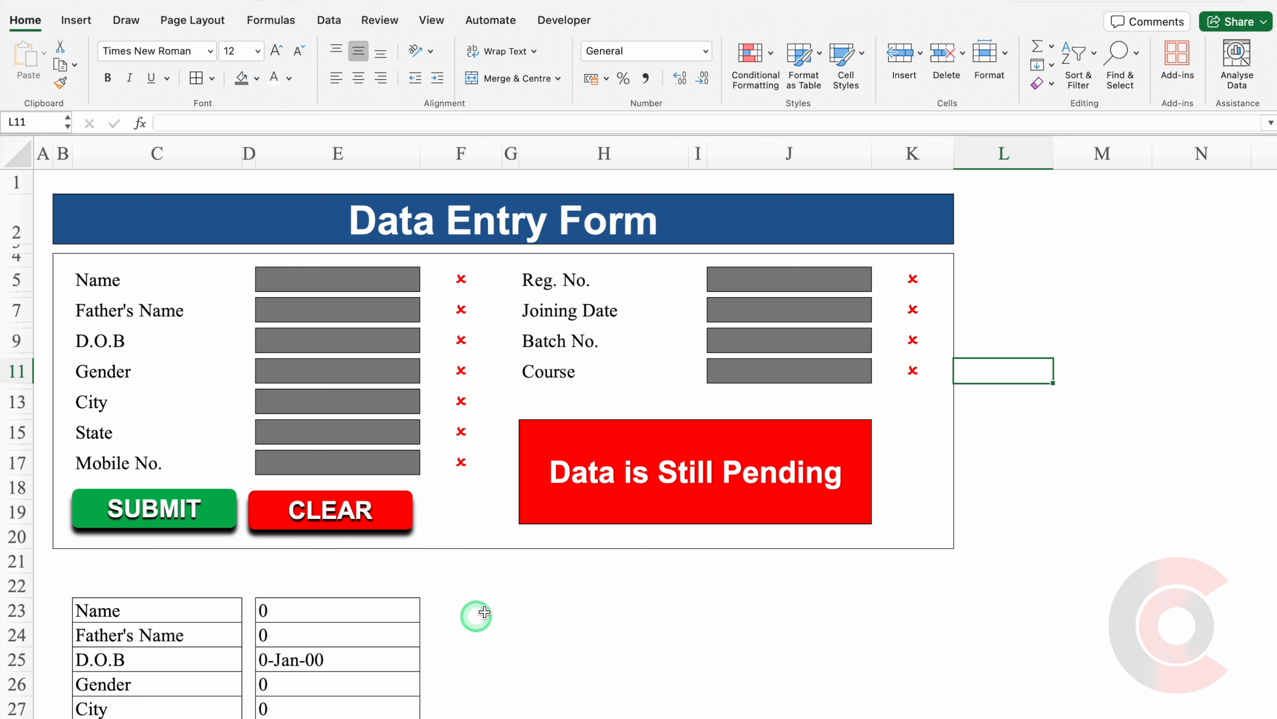
Enter a sample name, father's name, D.O.B 1/1/95, Male, Mumbai, Maharashtra and a mobile number.
click(342, 279)
text(Vijay)
click(350, 304)
text(Champ)
click(337, 339)
text(1/1/95)
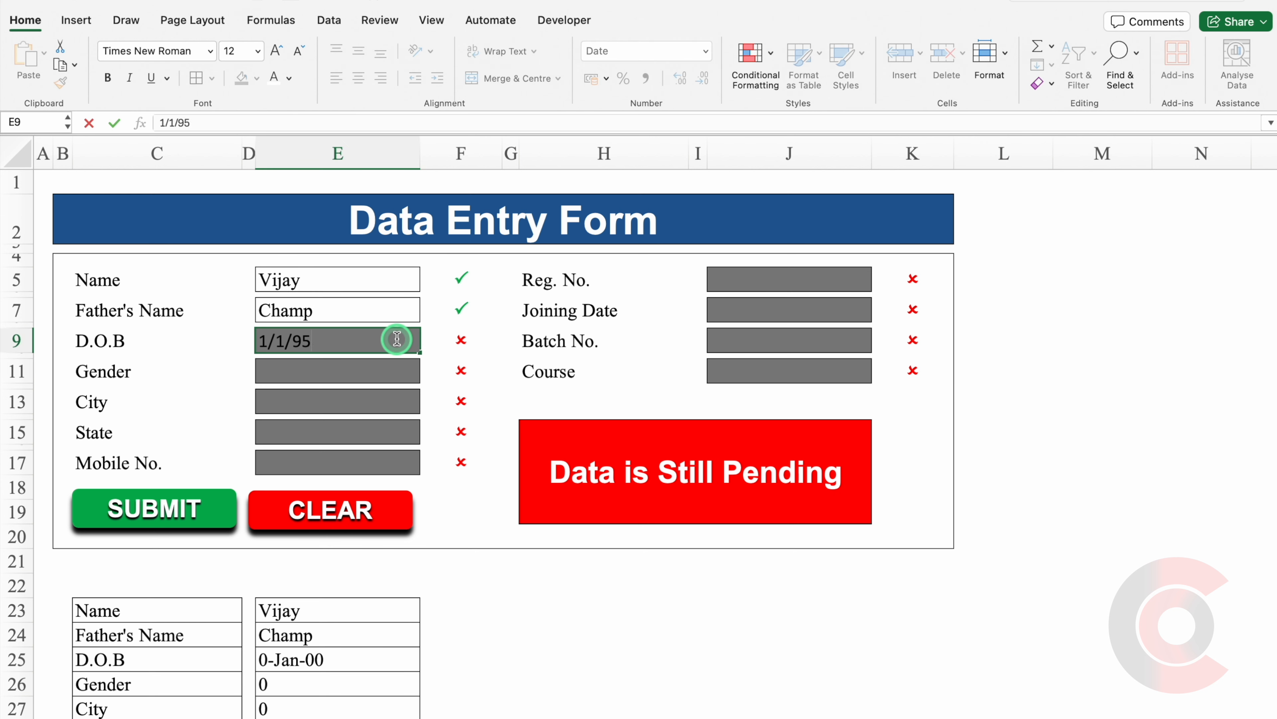
click(352, 371)
text(Male)
click(337, 396)
text(Mumbai)
click(345, 428)
text(Maharashtra)
click(363, 460)
text(9999999999)
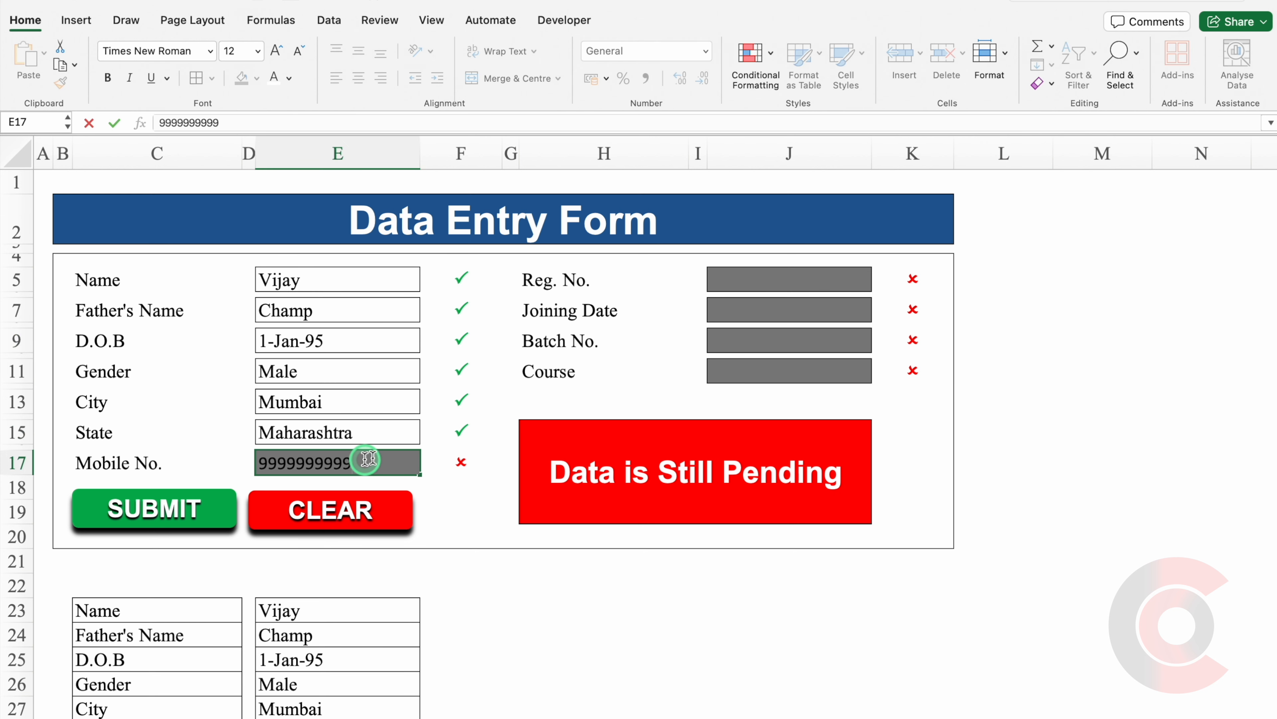
Enter a registration number, joining date 1/1/25, batch 2344 and course Excel, then select the table labels.
click(784, 280)
text(123)
click(764, 309)
text(1/1/25)
click(769, 347)
text(2344)
click(767, 370)
text(Excel)
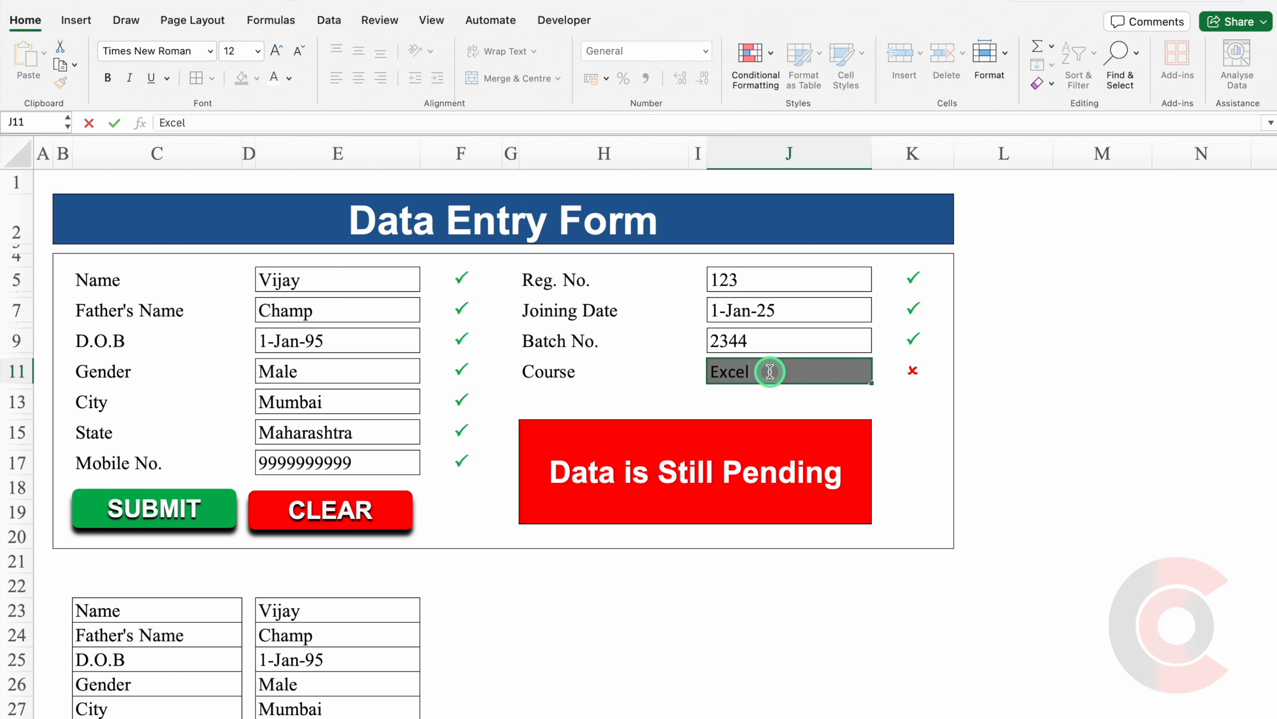
key(Return)
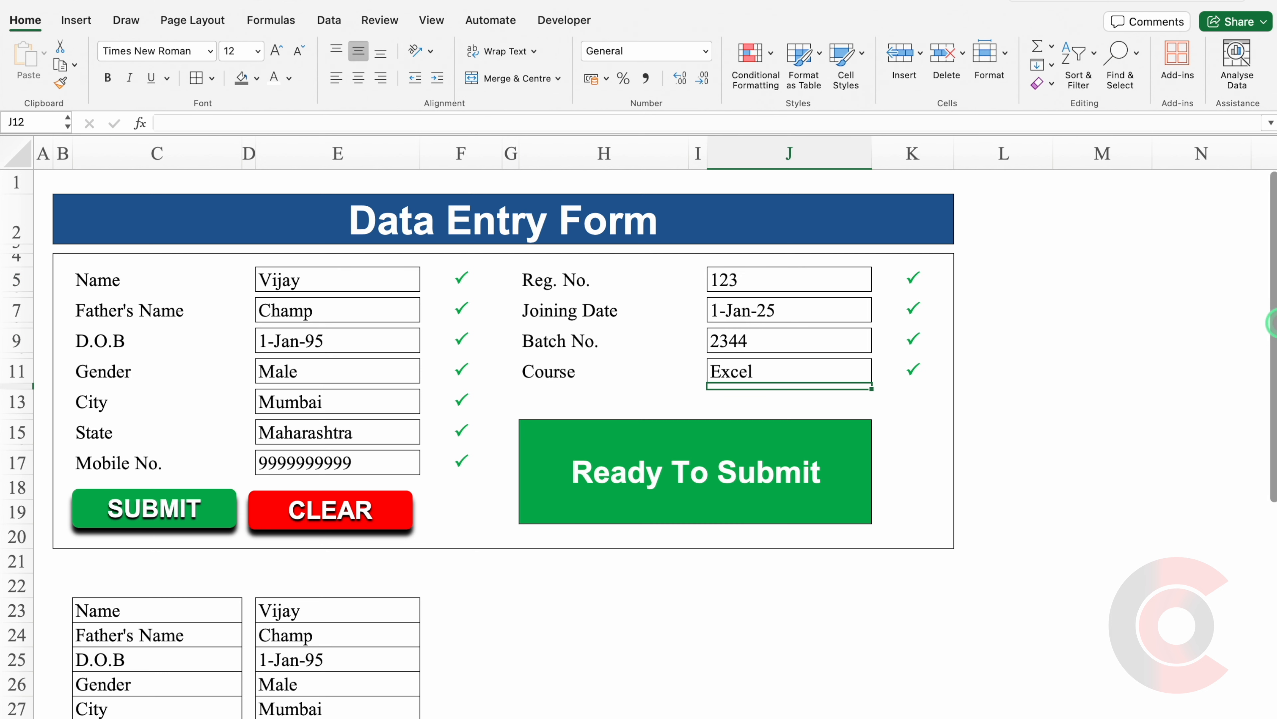
drag(1272, 323, 1273, 476)
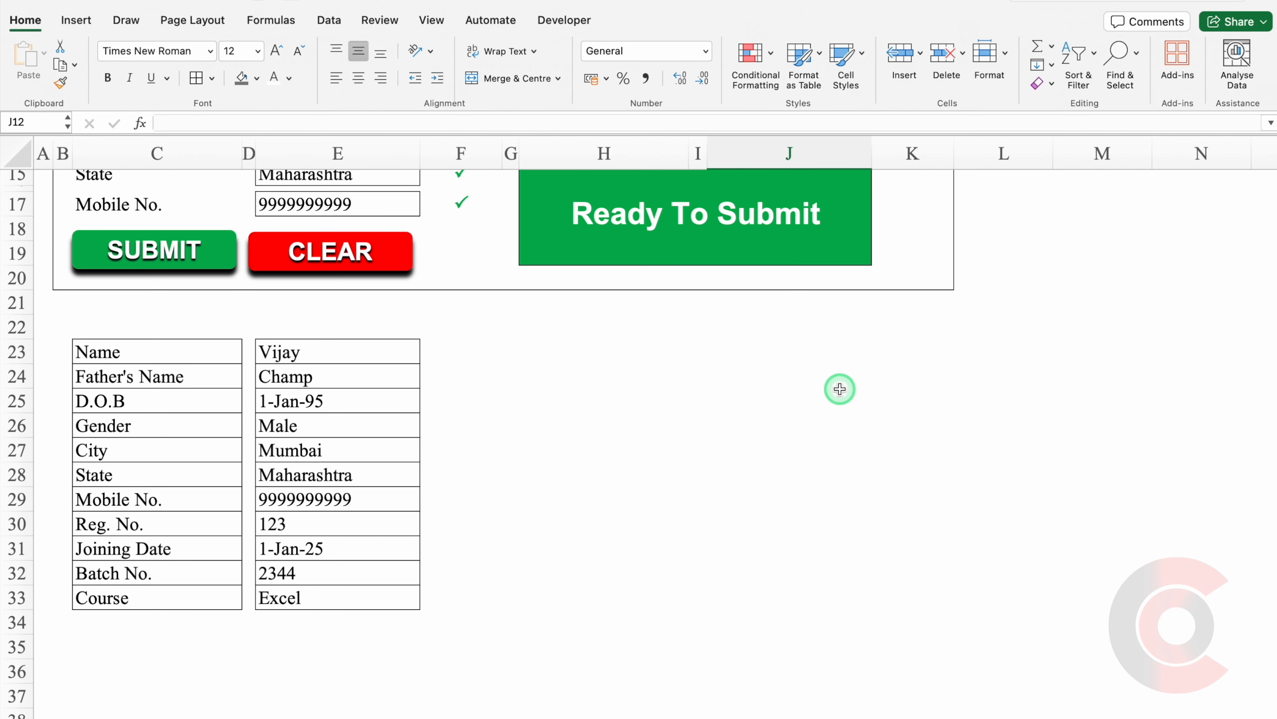
drag(176, 347, 185, 605)
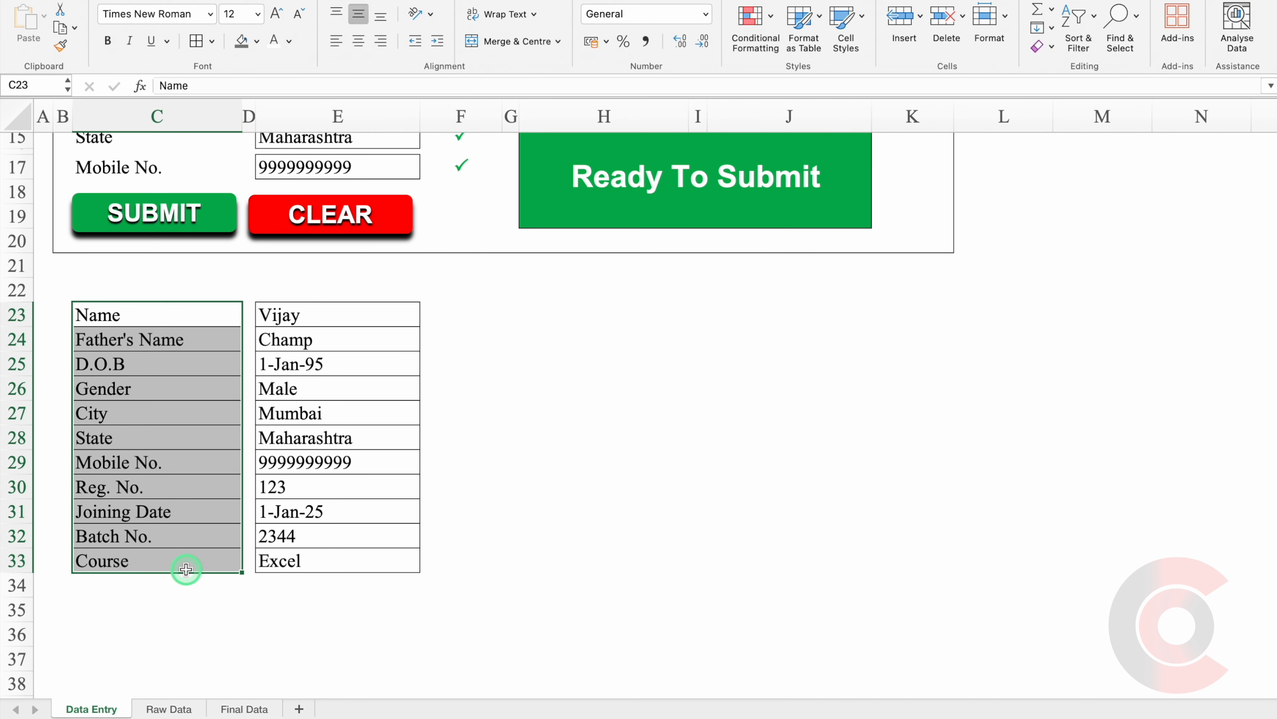
Copy labels C23:C33 into Final Data B2 as transposed values, with column A narrowed to a margin.
key(super+c)
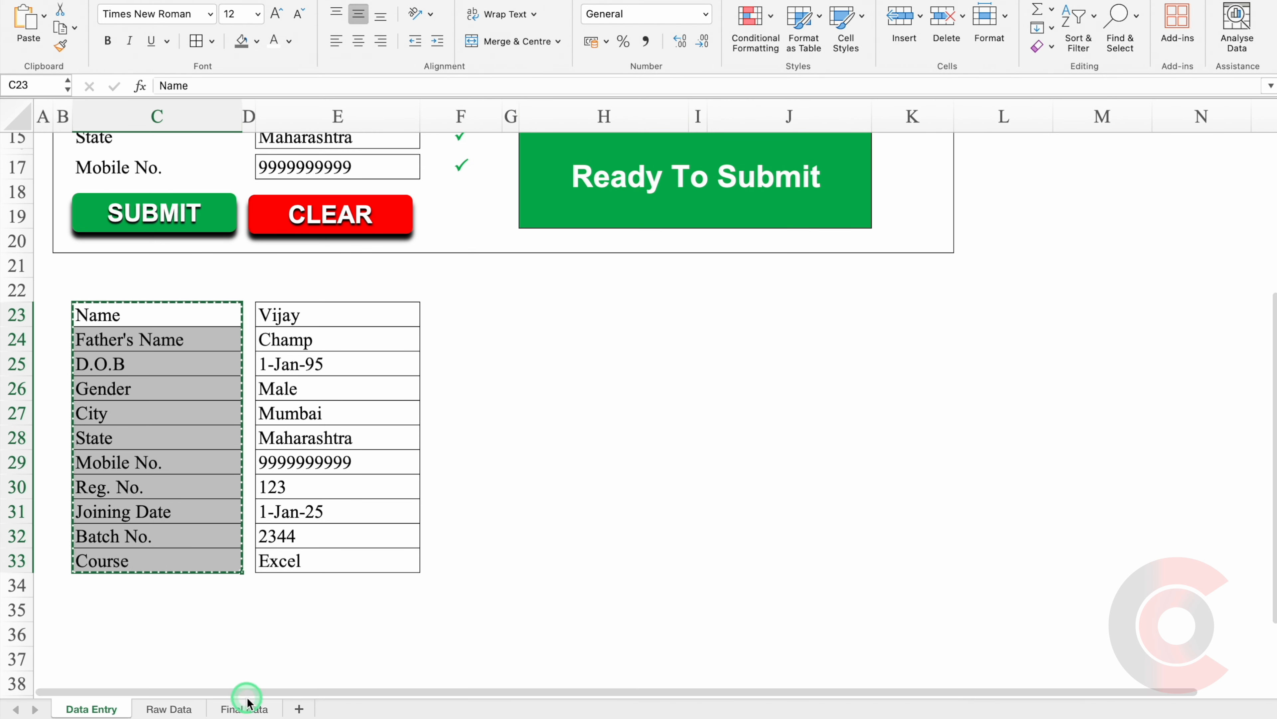
click(243, 709)
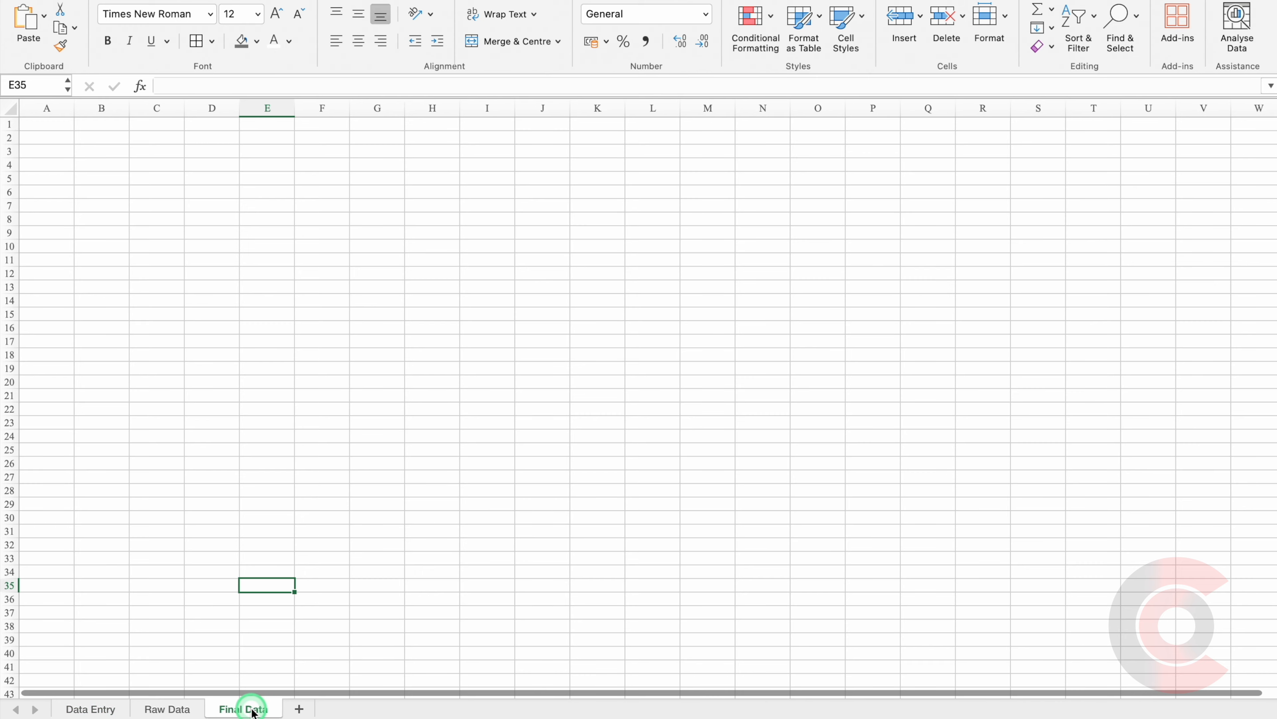
scroll(322, 239, up, 5)
drag(151, 115, 64, 115)
click(109, 167)
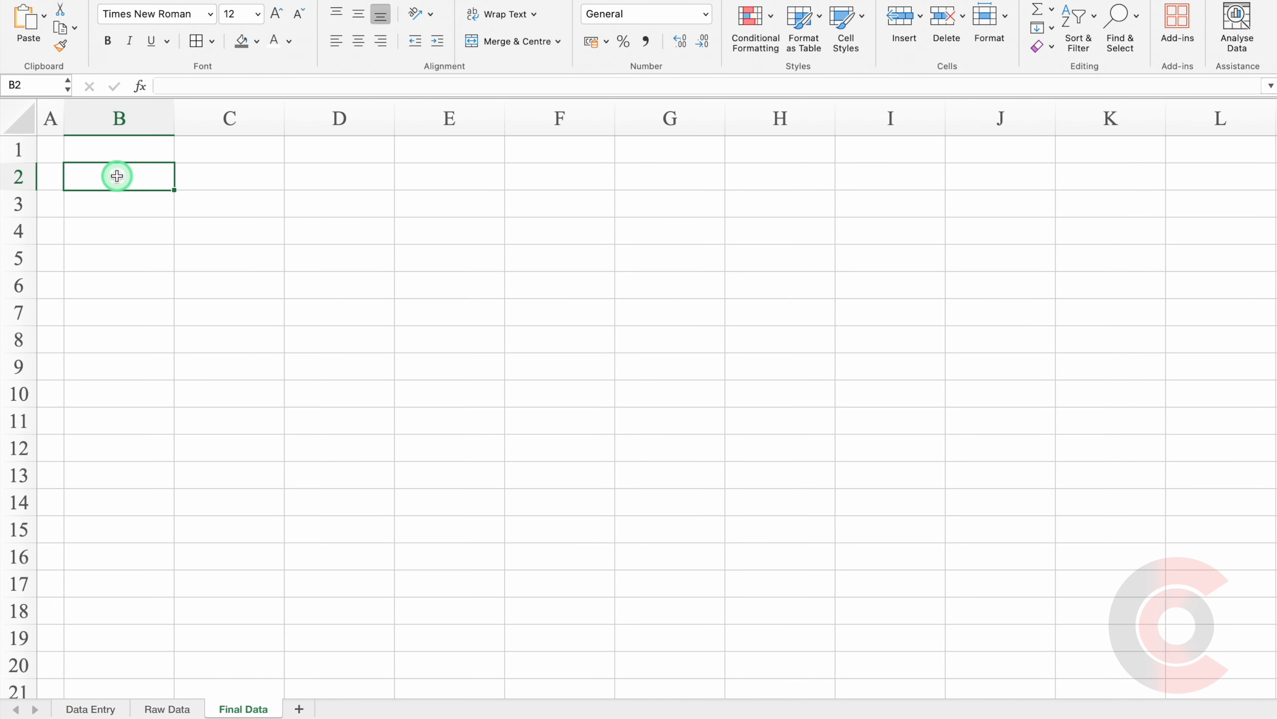
right_click(119, 176)
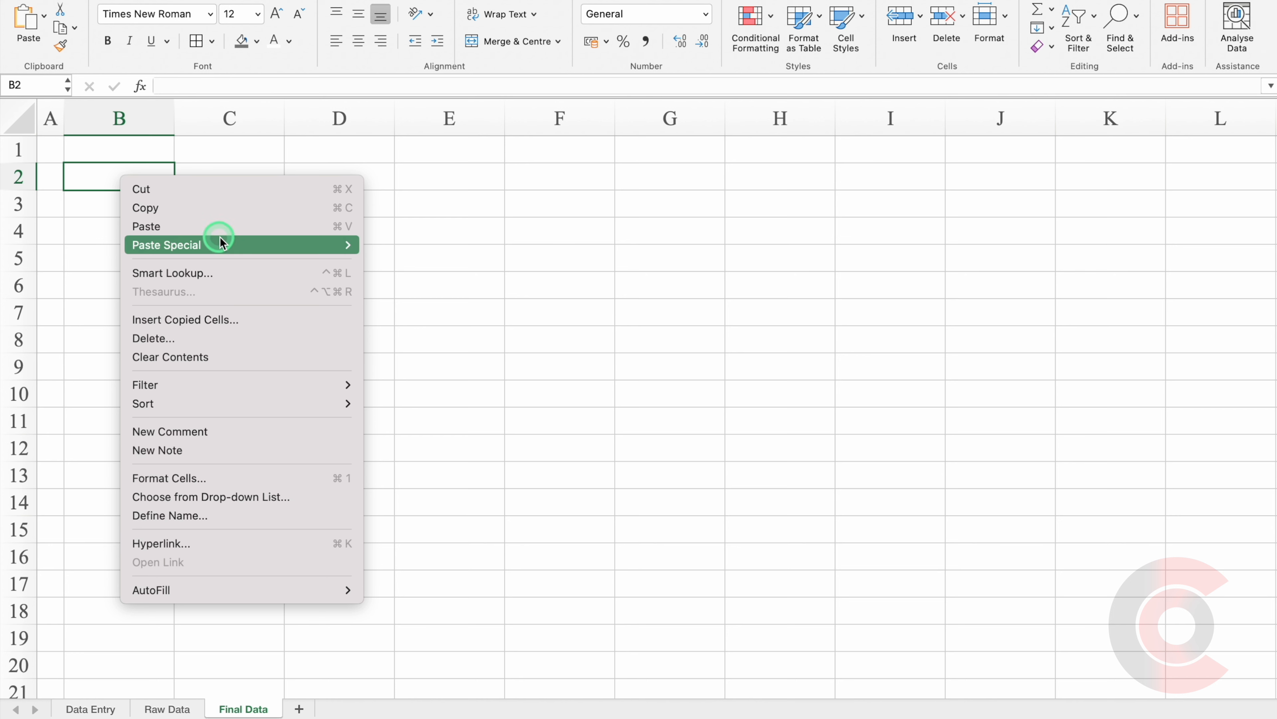
mouse_move(220, 244)
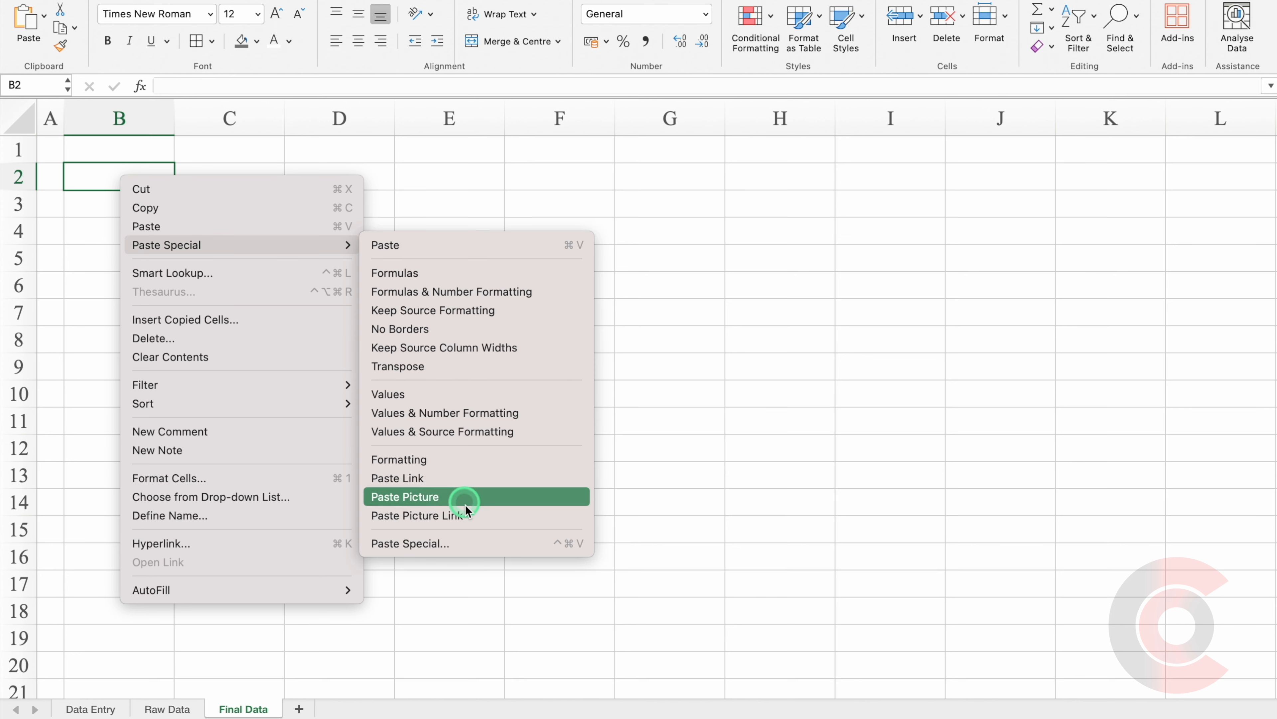
click(474, 545)
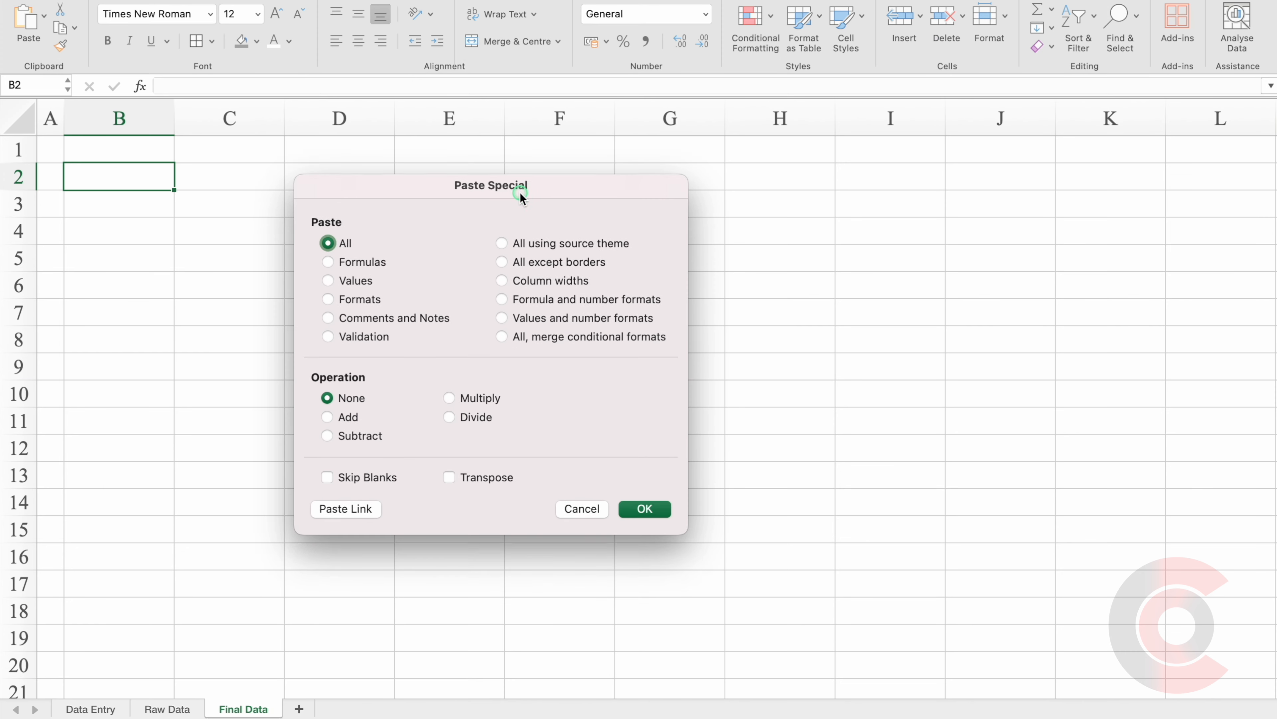
click(325, 242)
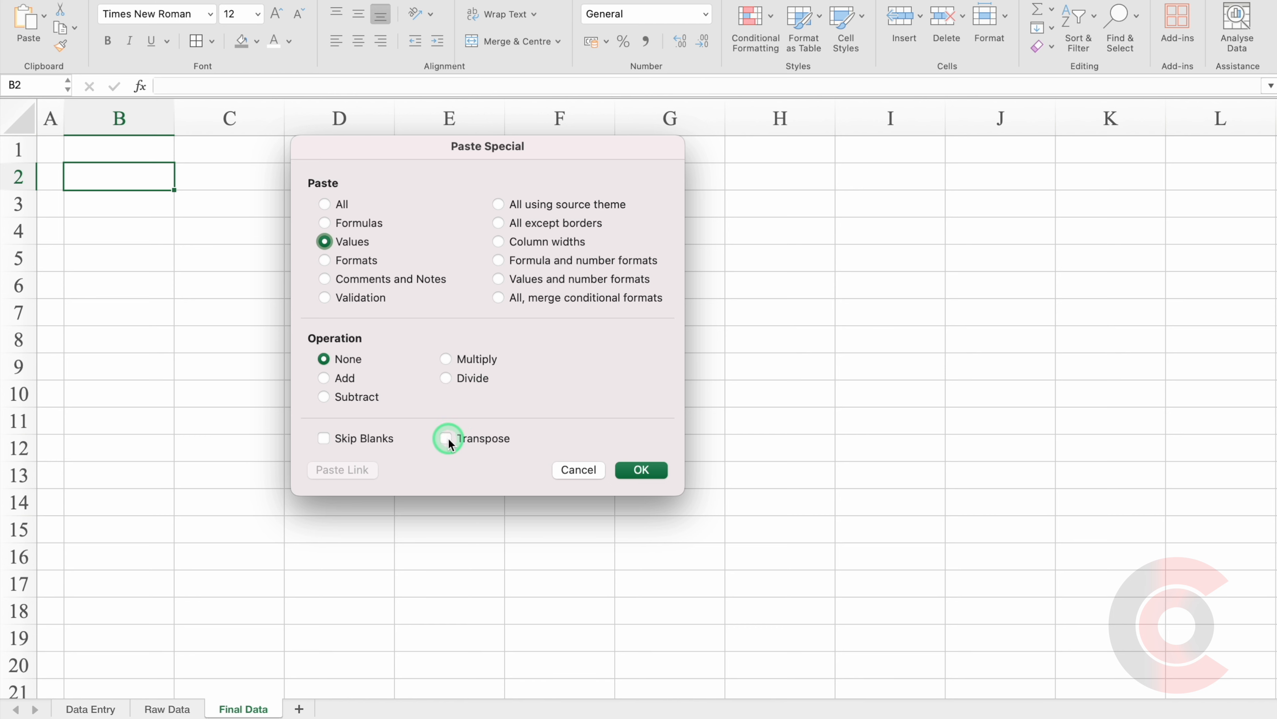
click(646, 469)
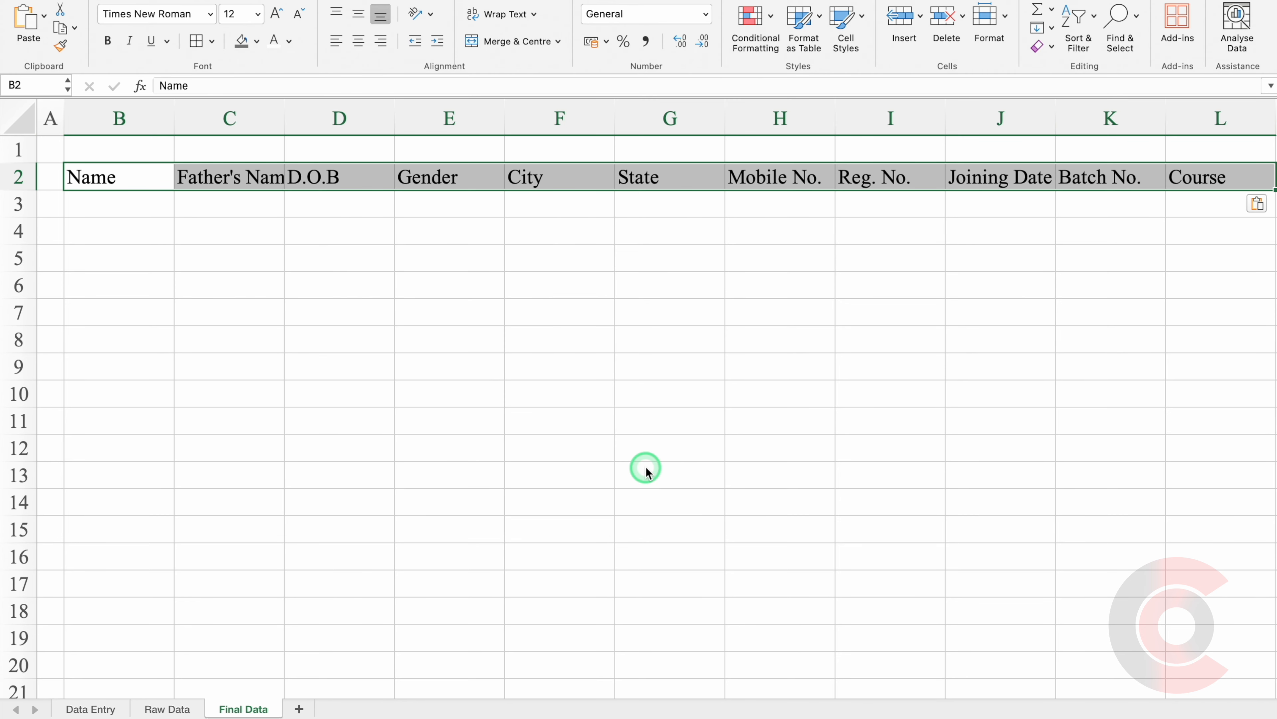
Style the header row B2:L2 centred, with dark blue fill, white text and borders.
click(359, 44)
click(256, 41)
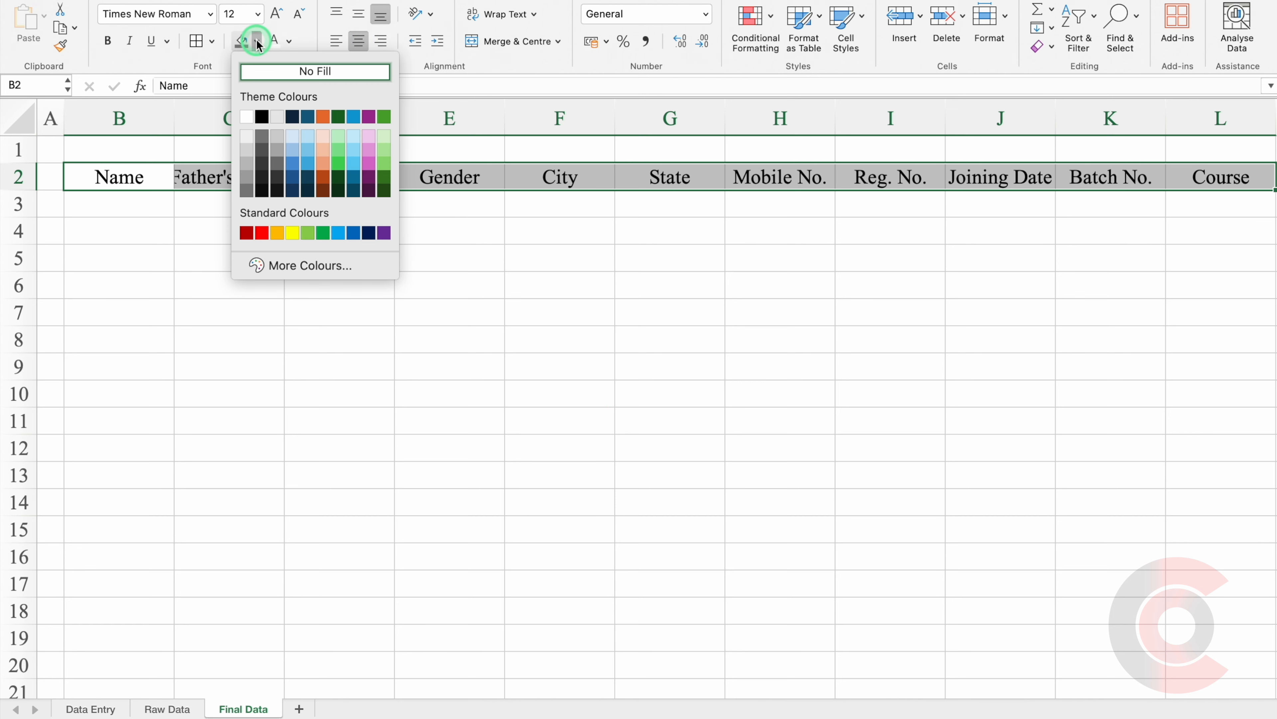
click(291, 177)
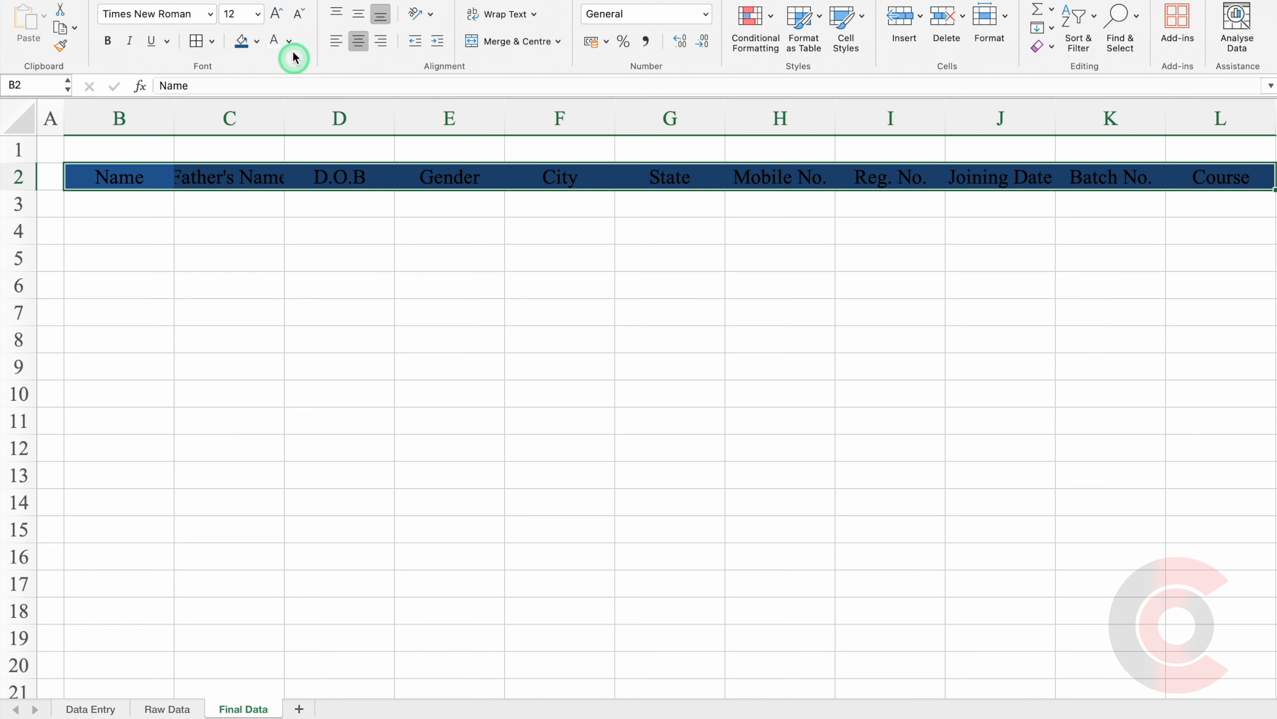
click(275, 45)
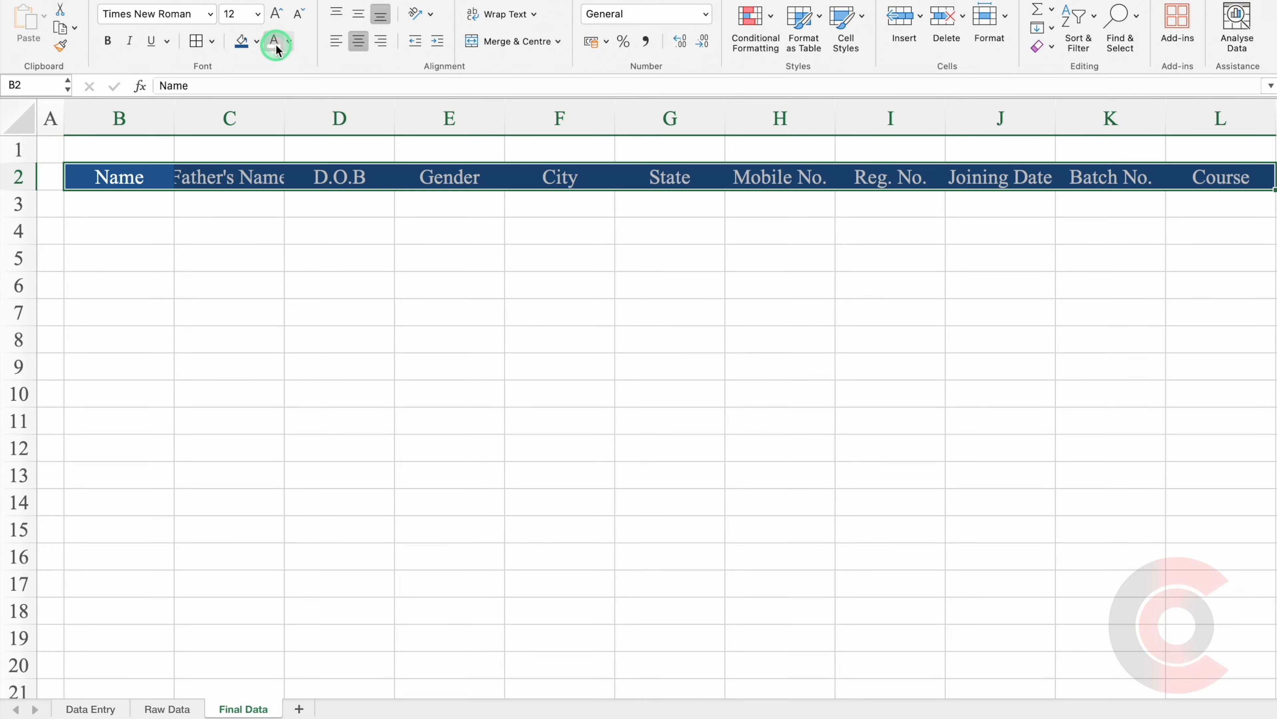
click(198, 42)
click(198, 42)
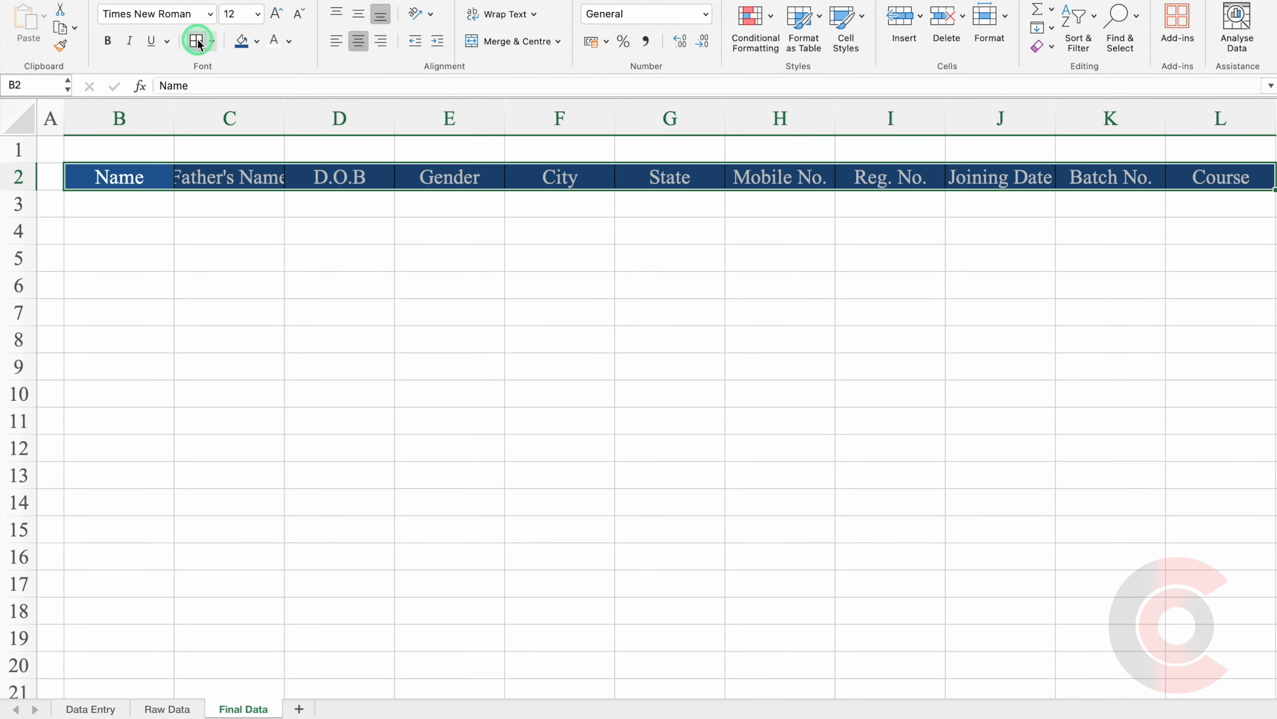
Middle-align the whole sheet and widen columns such as Father's Name and Mobile No. to fit.
click(23, 115)
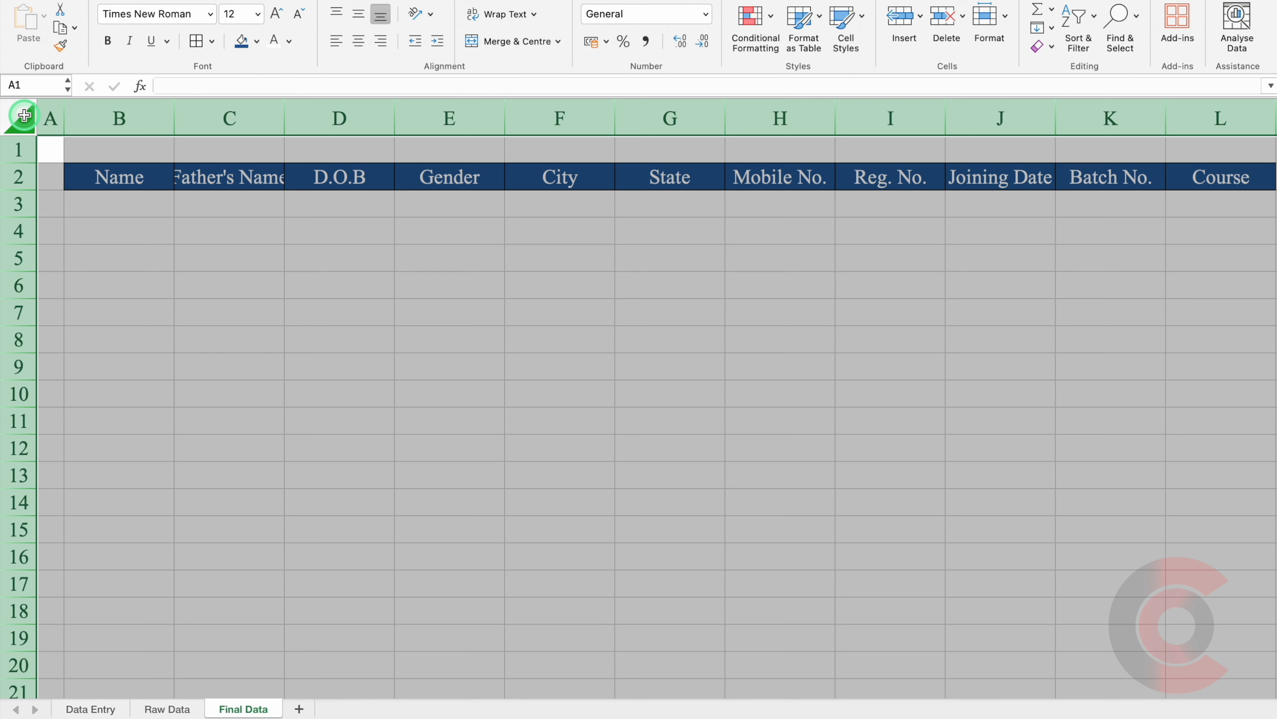
click(362, 15)
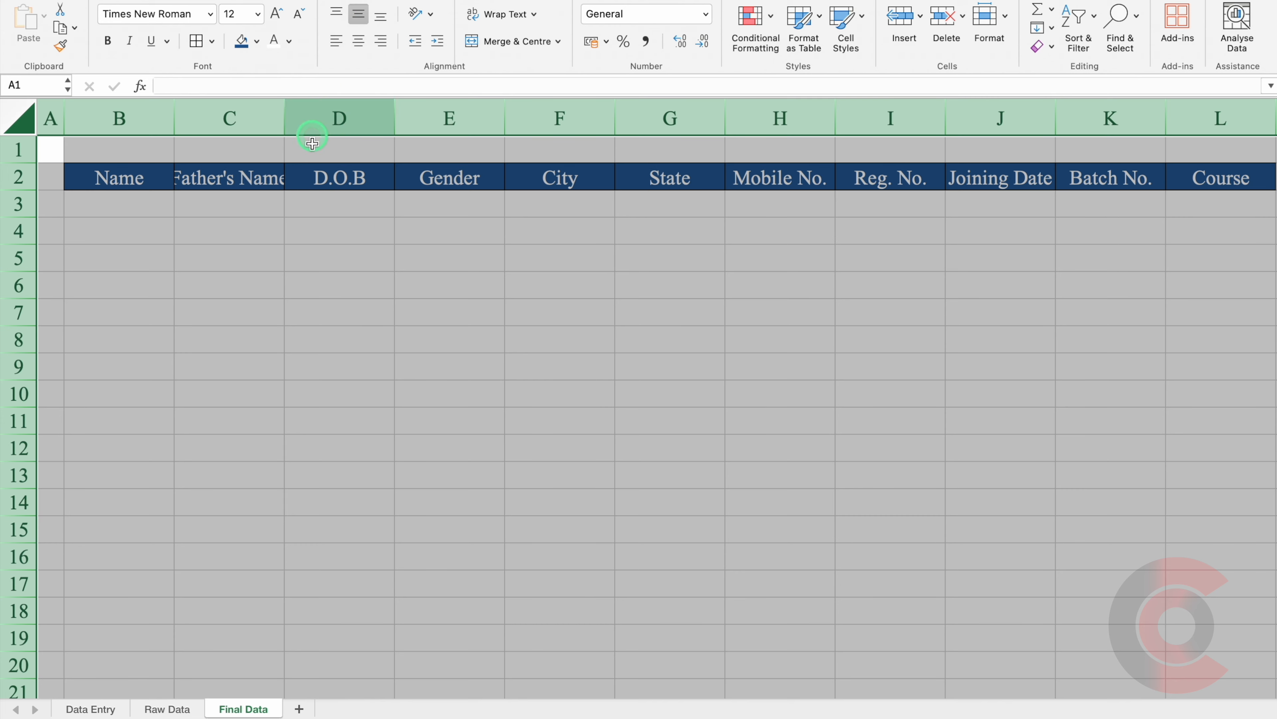
click(321, 256)
drag(285, 128, 333, 131)
drag(882, 132, 922, 126)
drag(1136, 106, 1157, 107)
click(1208, 170)
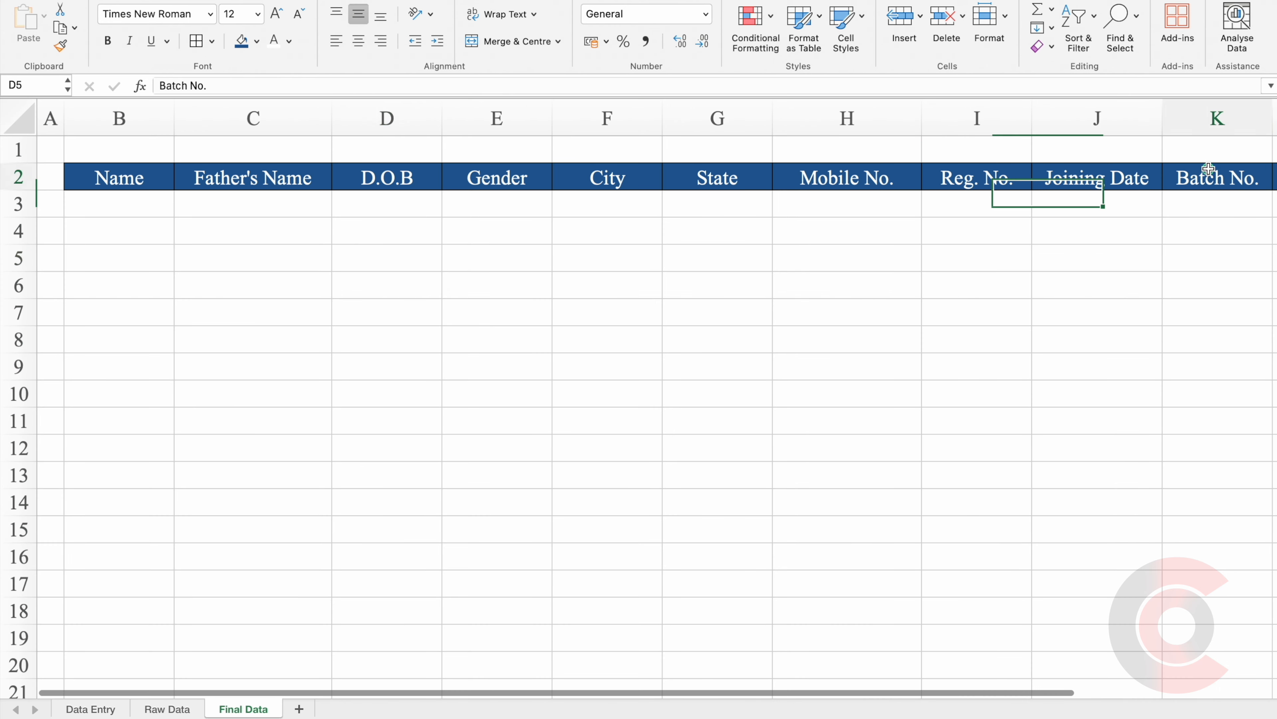
key(Right)
key(Right)
key(Right)
drag(979, 103, 994, 109)
drag(898, 688, 508, 653)
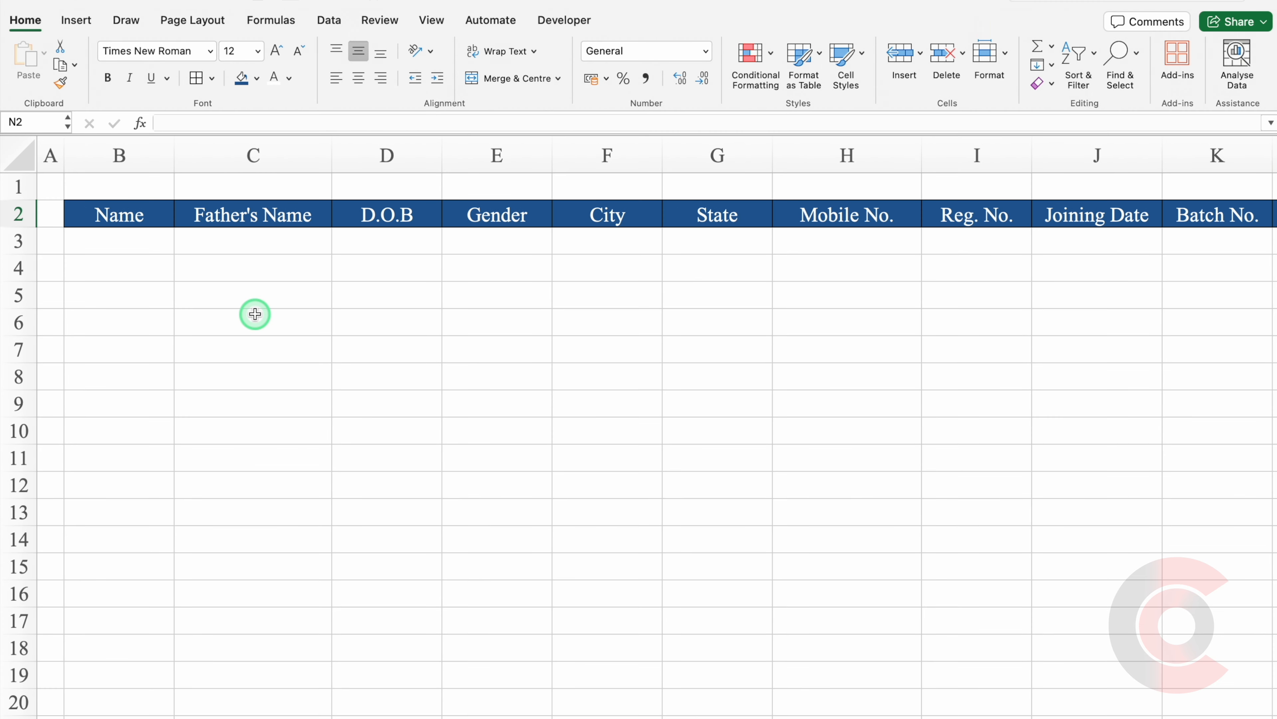
Turn off gridlines on the Final Data sheet.
click(431, 21)
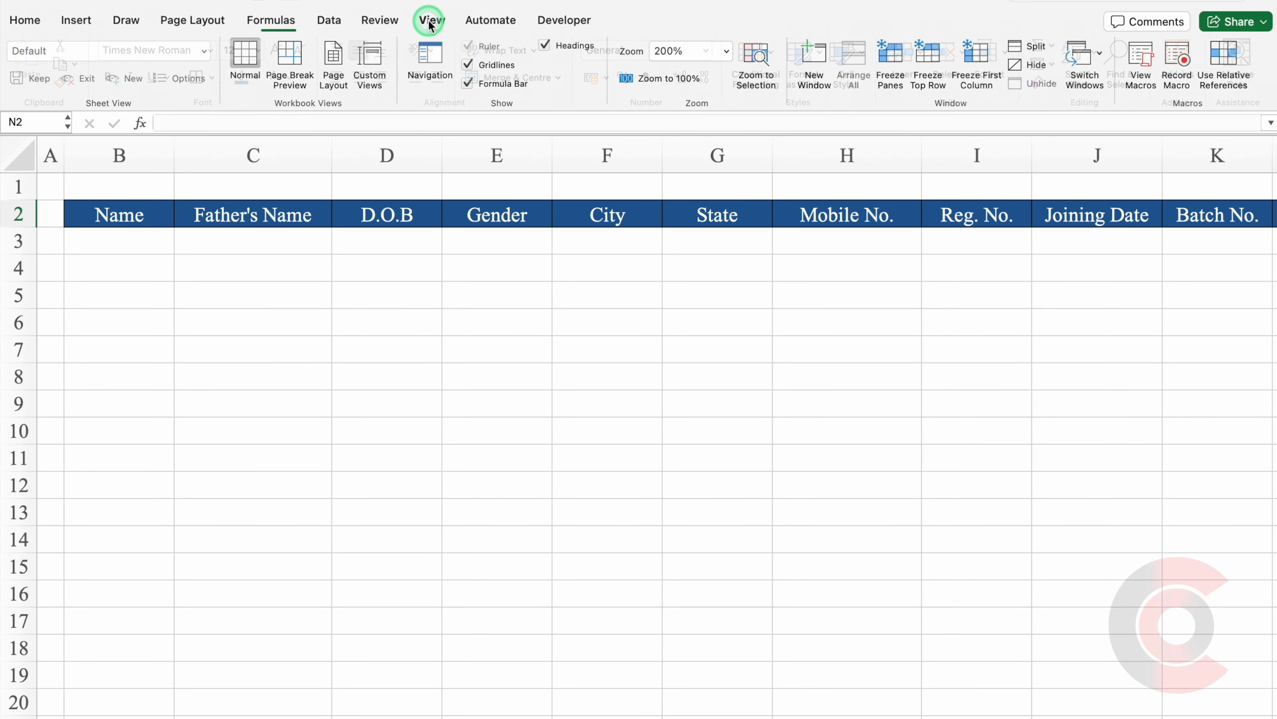
click(470, 65)
click(346, 367)
click(163, 710)
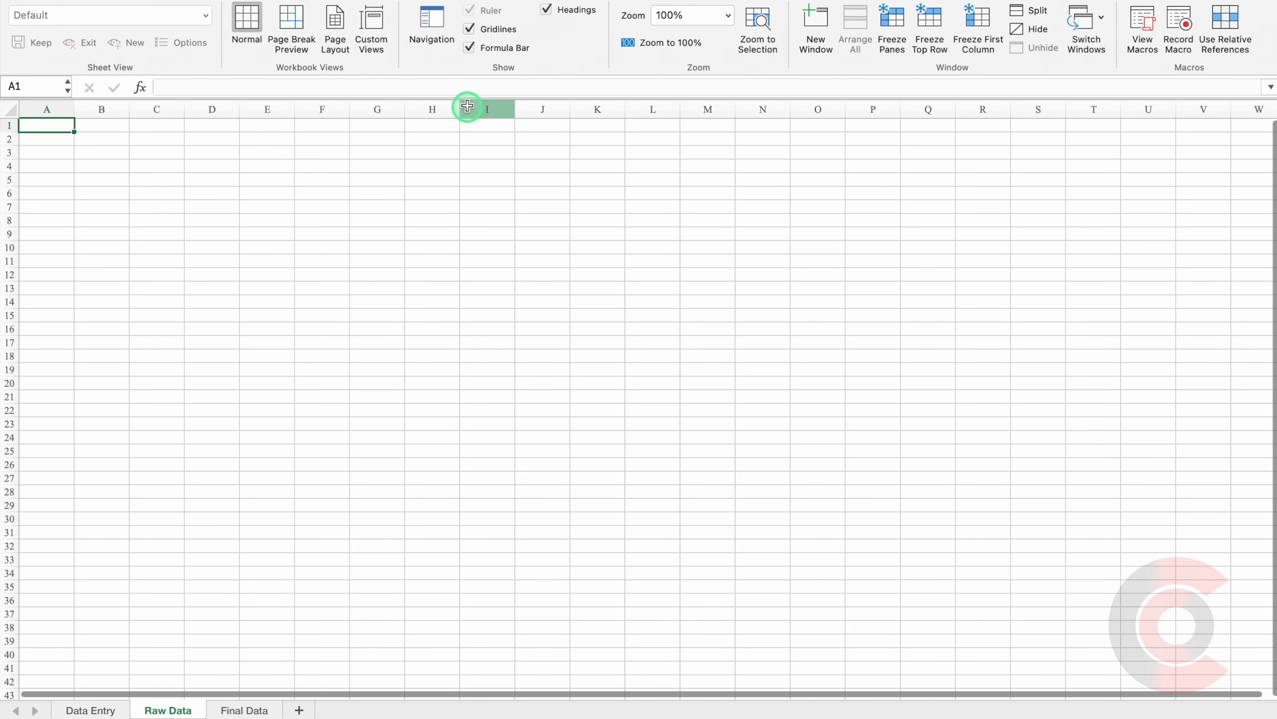
Hide the gridlines on the Raw Data sheet.
click(470, 31)
scroll(237, 414, up, 5)
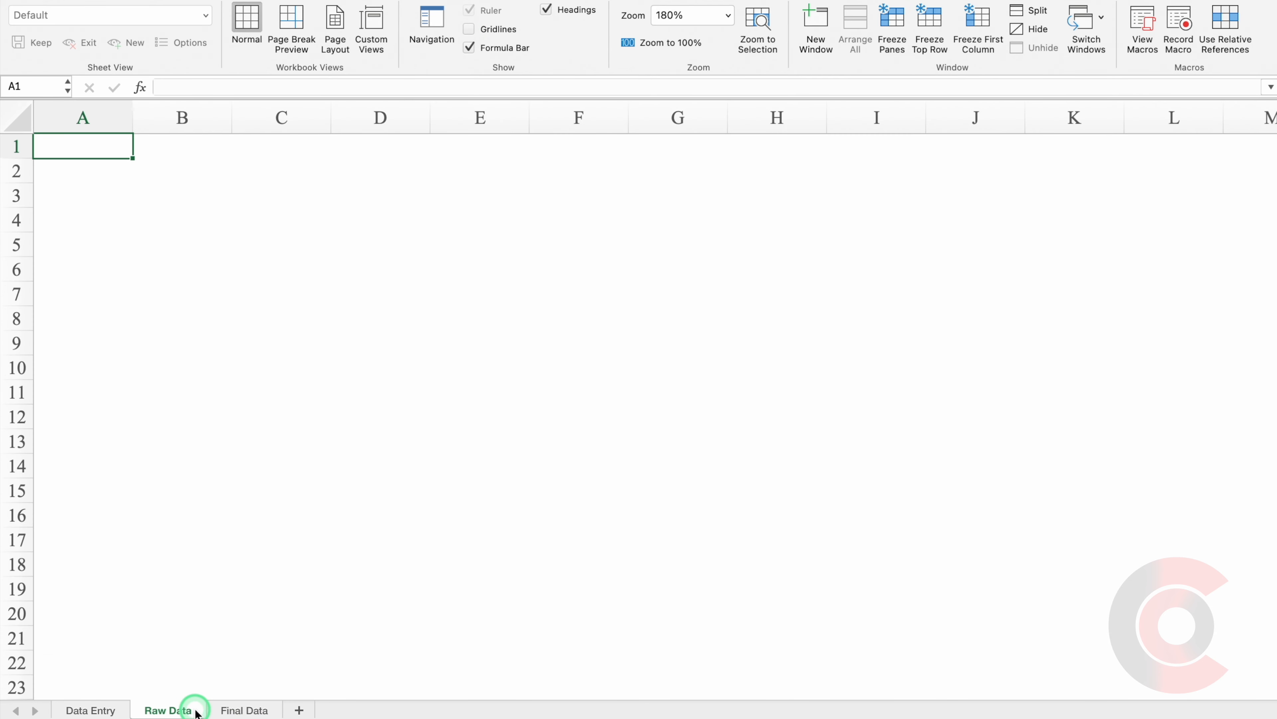
click(93, 711)
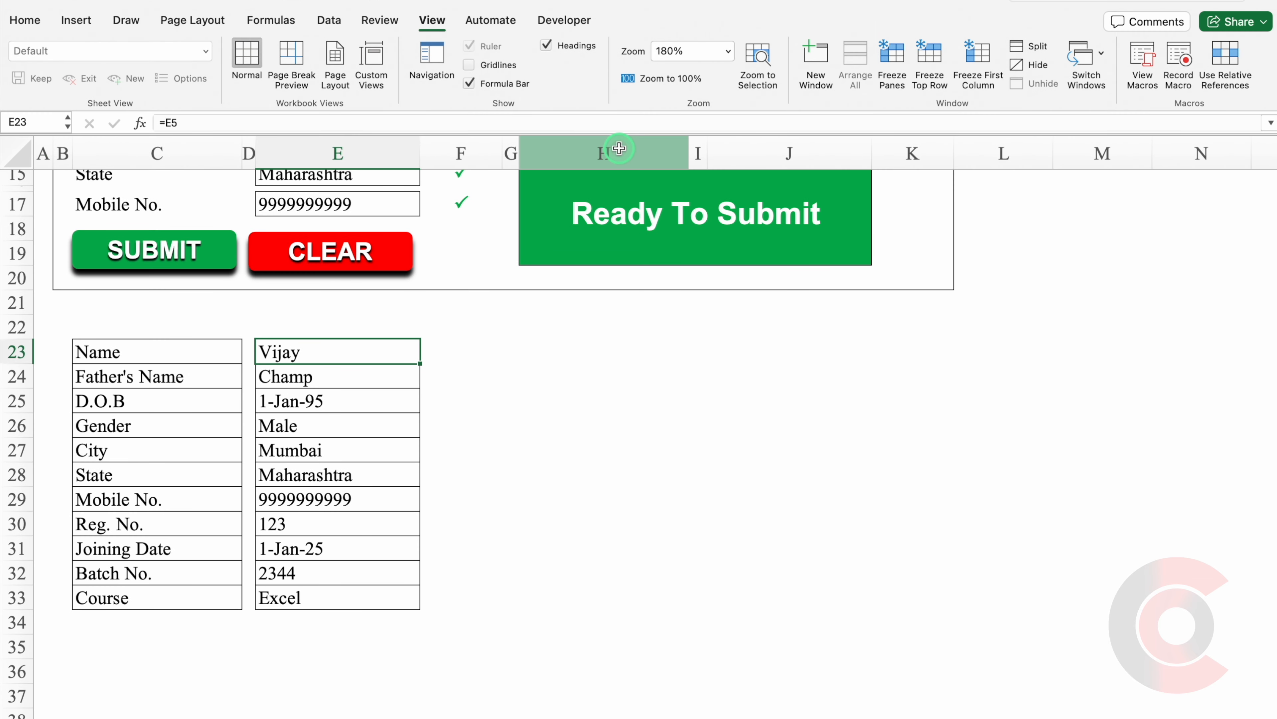
On Data Entry, start recording a new macro named Submit.
click(575, 21)
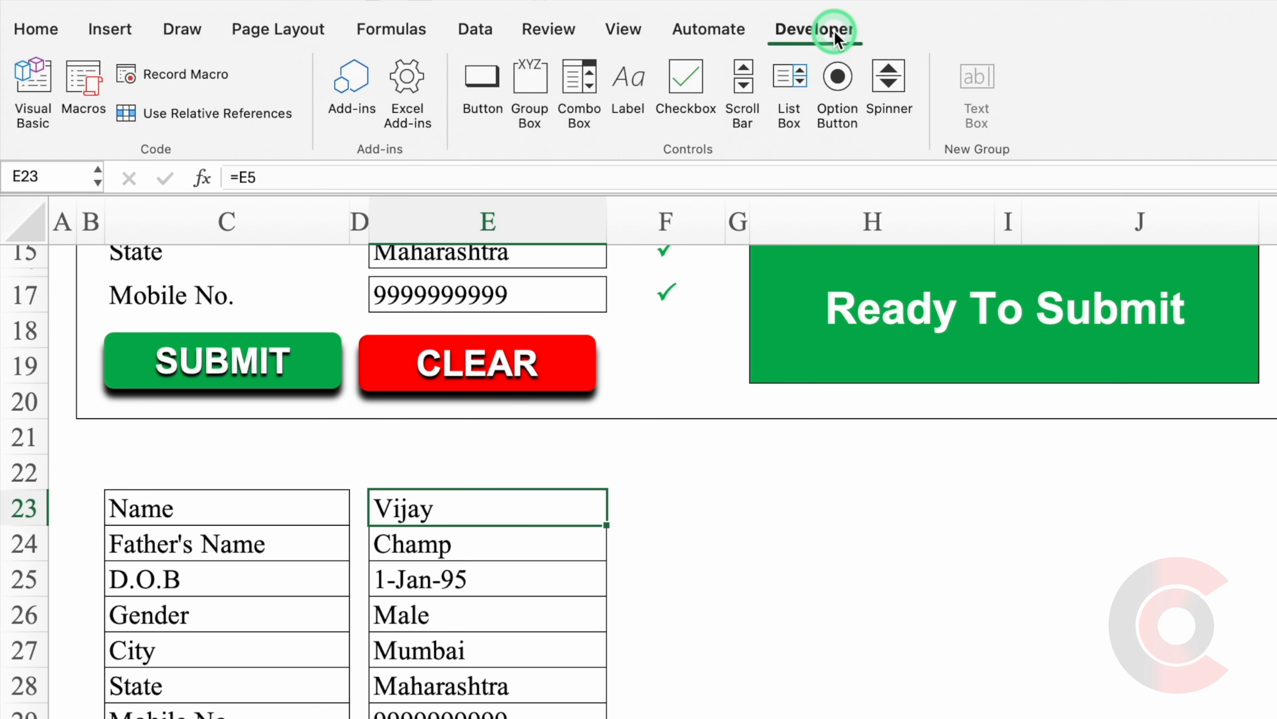
click(206, 74)
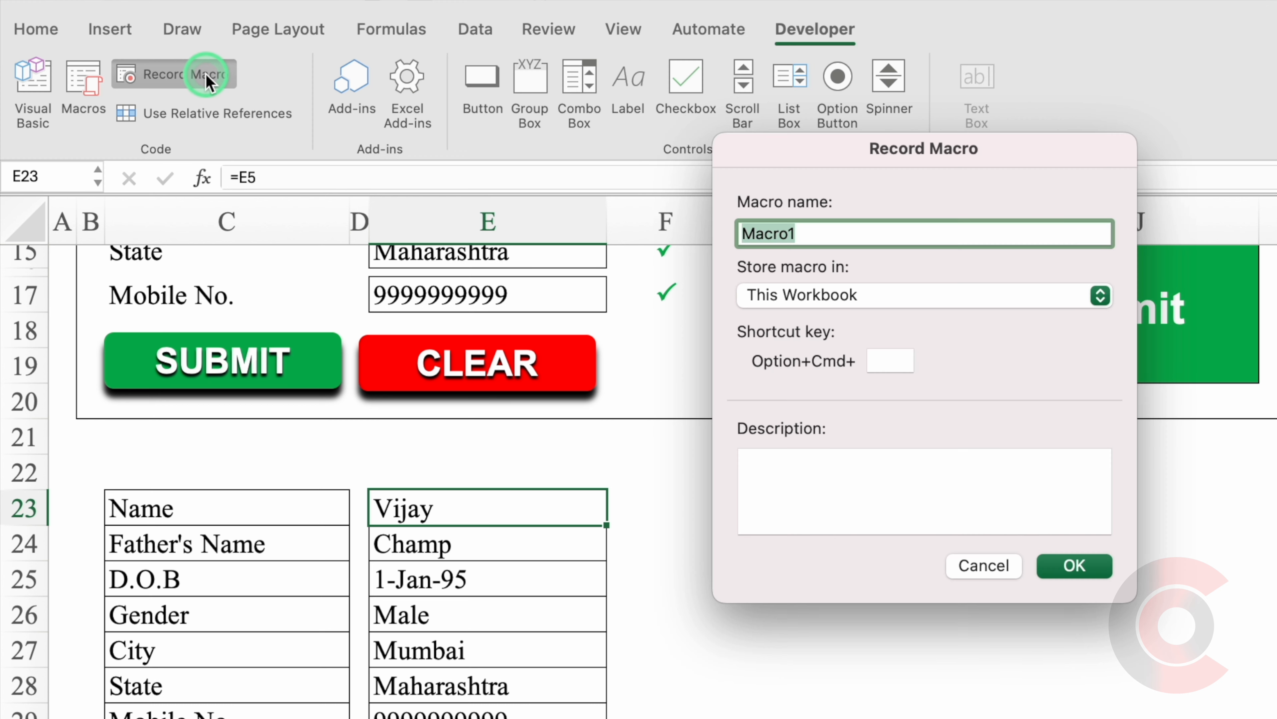
click(811, 230)
drag(811, 230, 743, 230)
text(Submi)
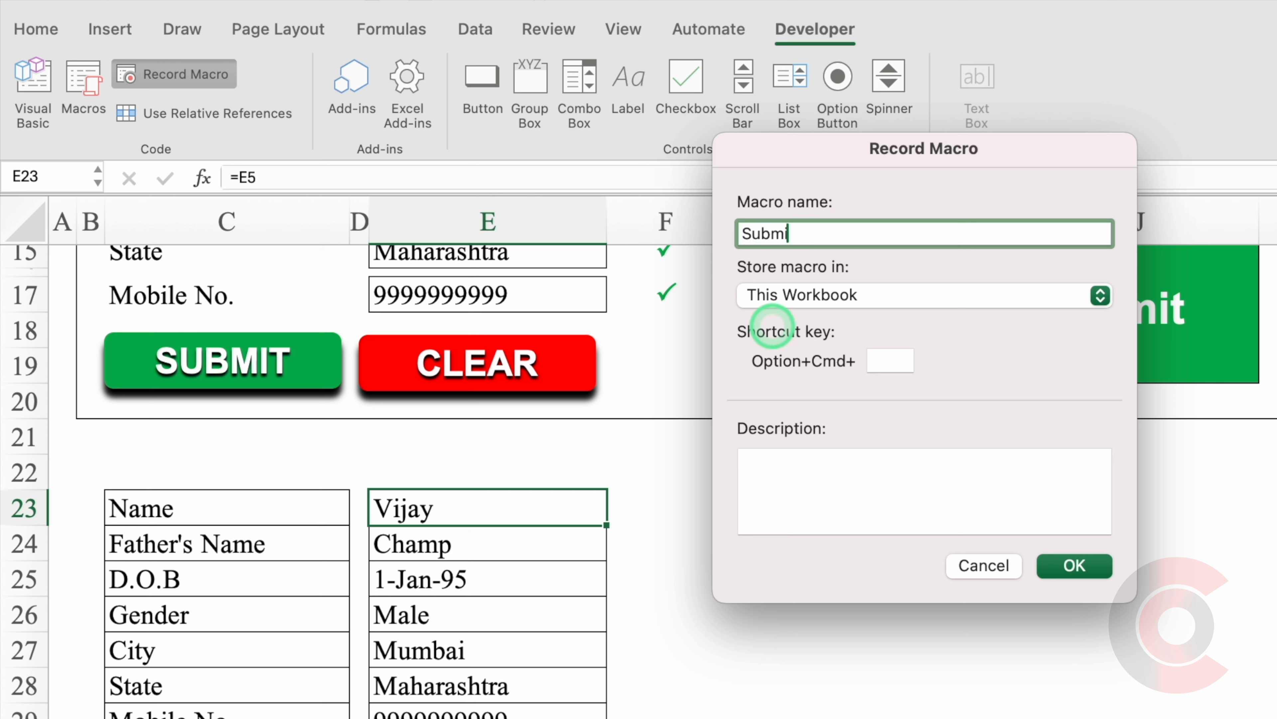
text(t)
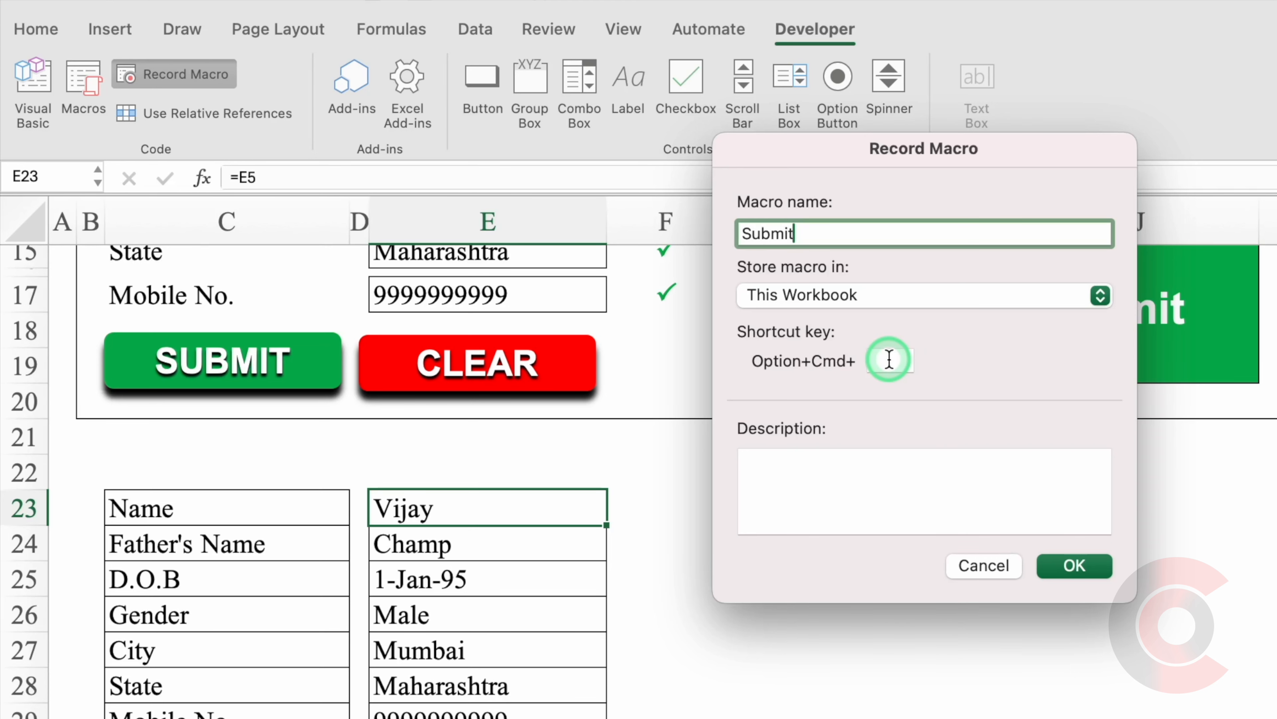
click(1064, 563)
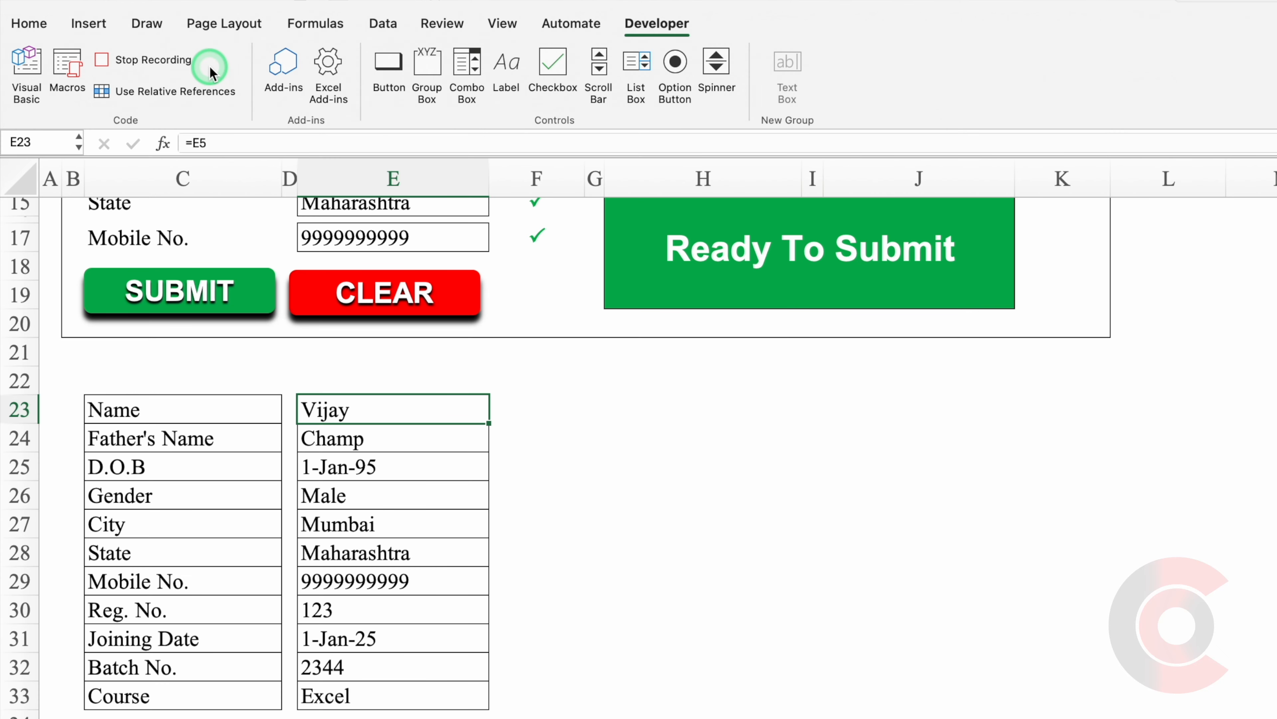
Paste E23:E33 into Raw Data A1 as transposed values, then copy the resulting row A1:K1.
drag(493, 508, 518, 718)
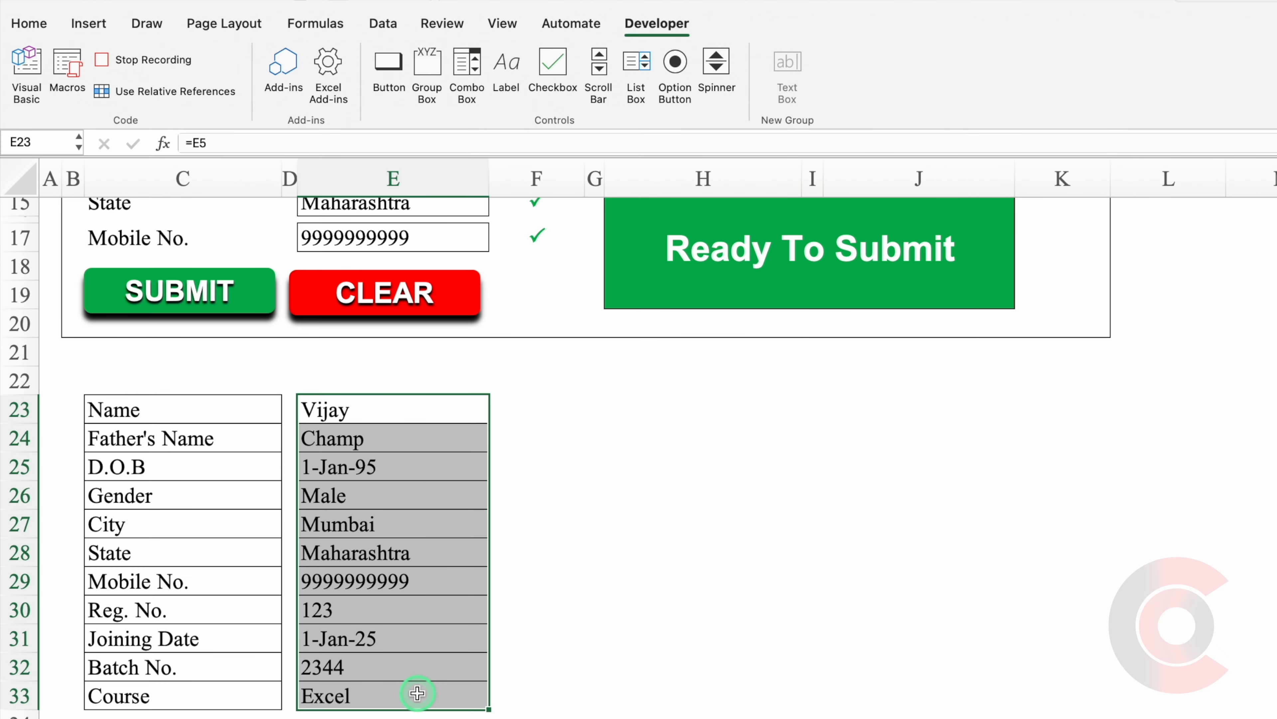
key(super+c)
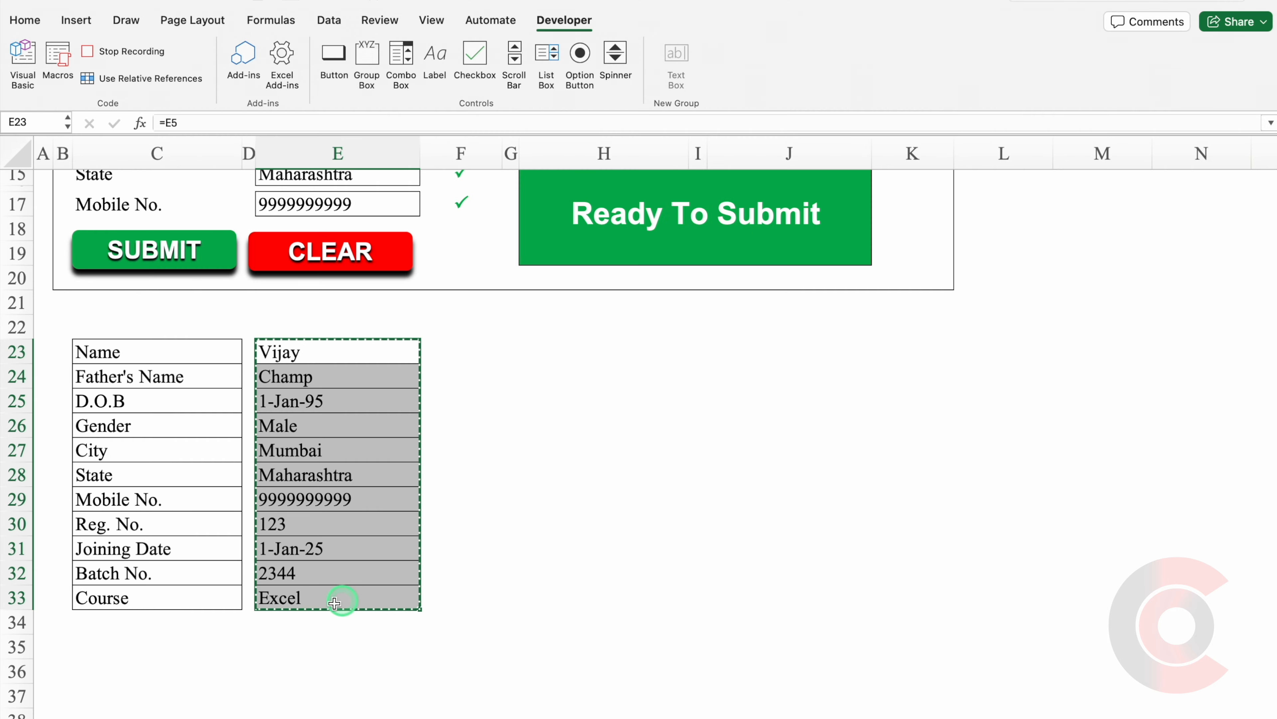
click(152, 716)
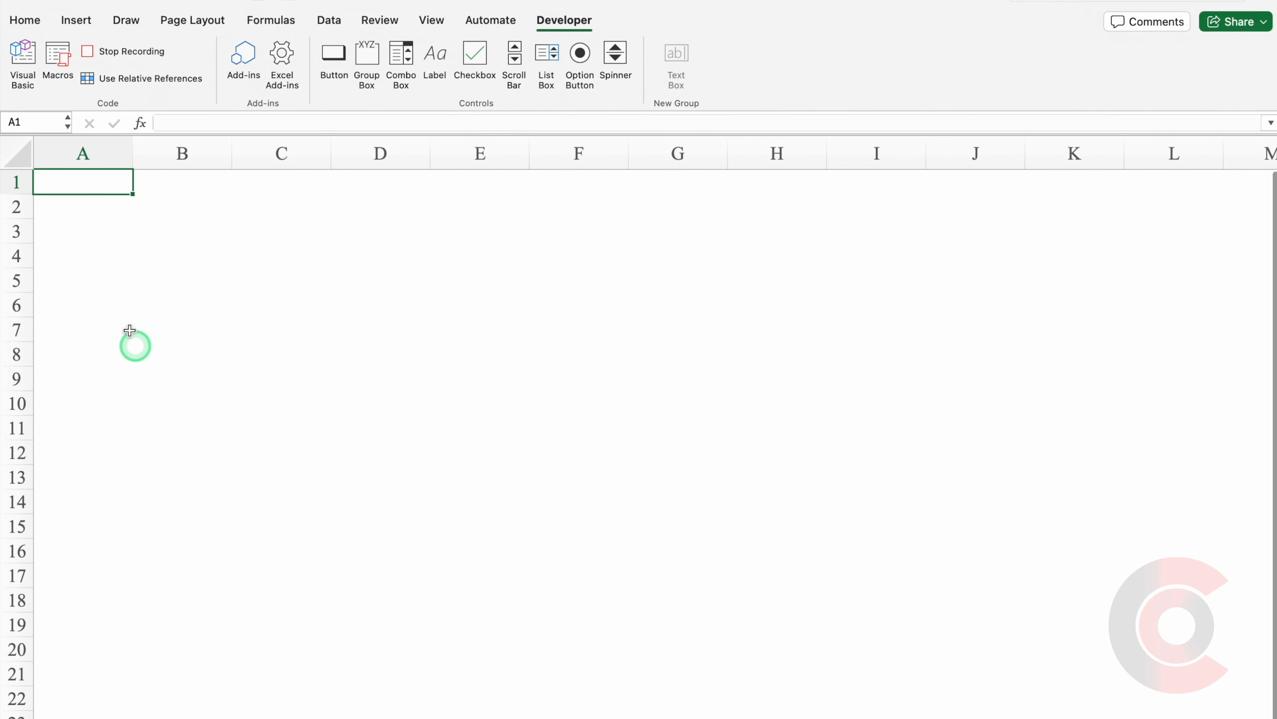
right_click(85, 182)
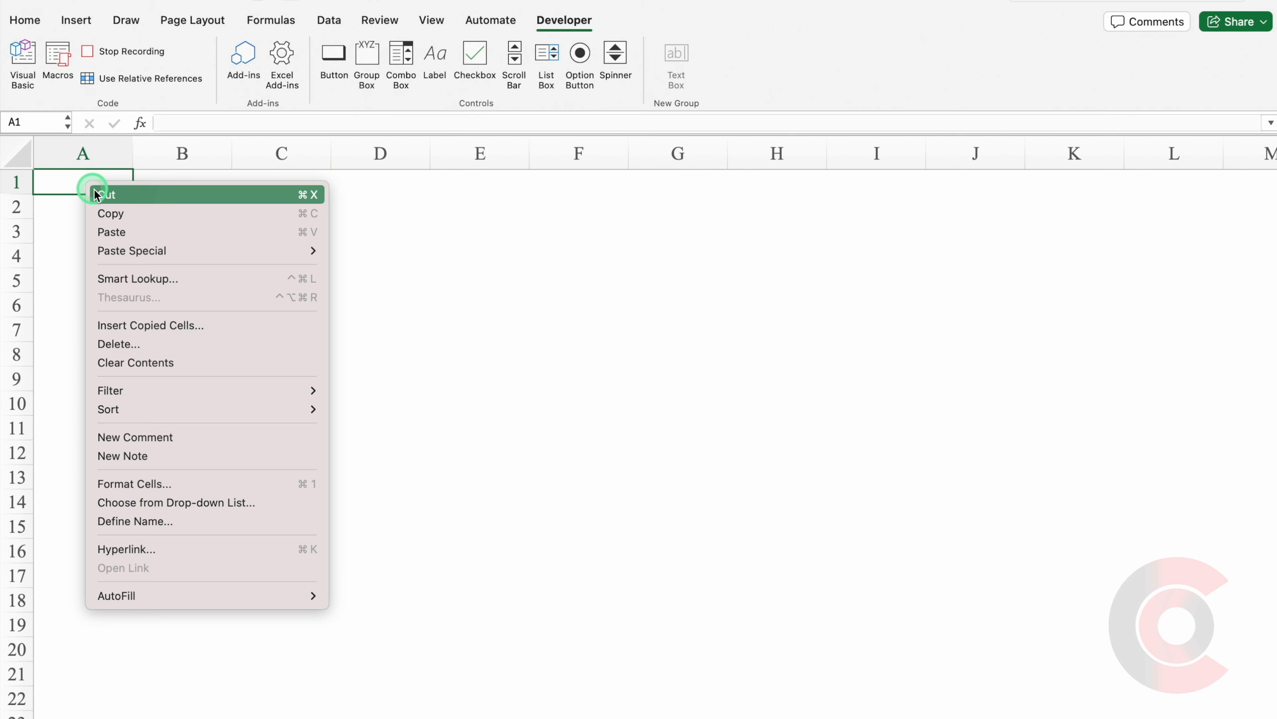
mouse_move(177, 250)
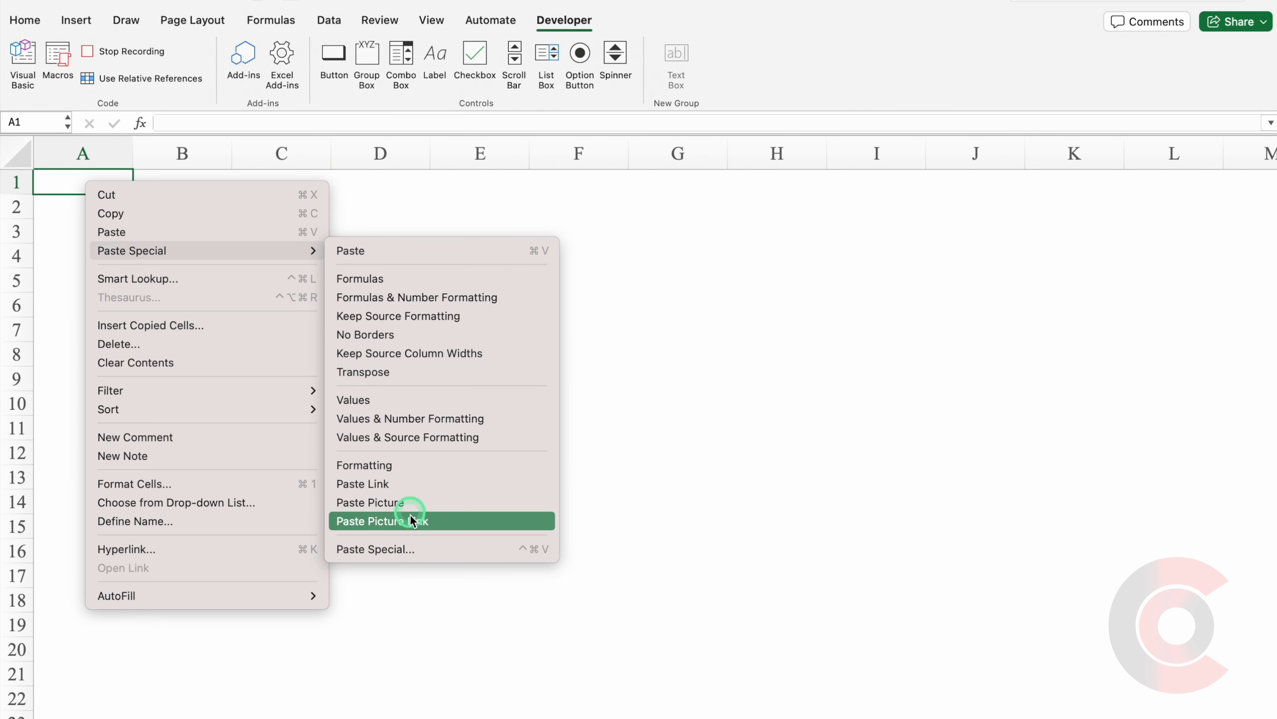
click(413, 548)
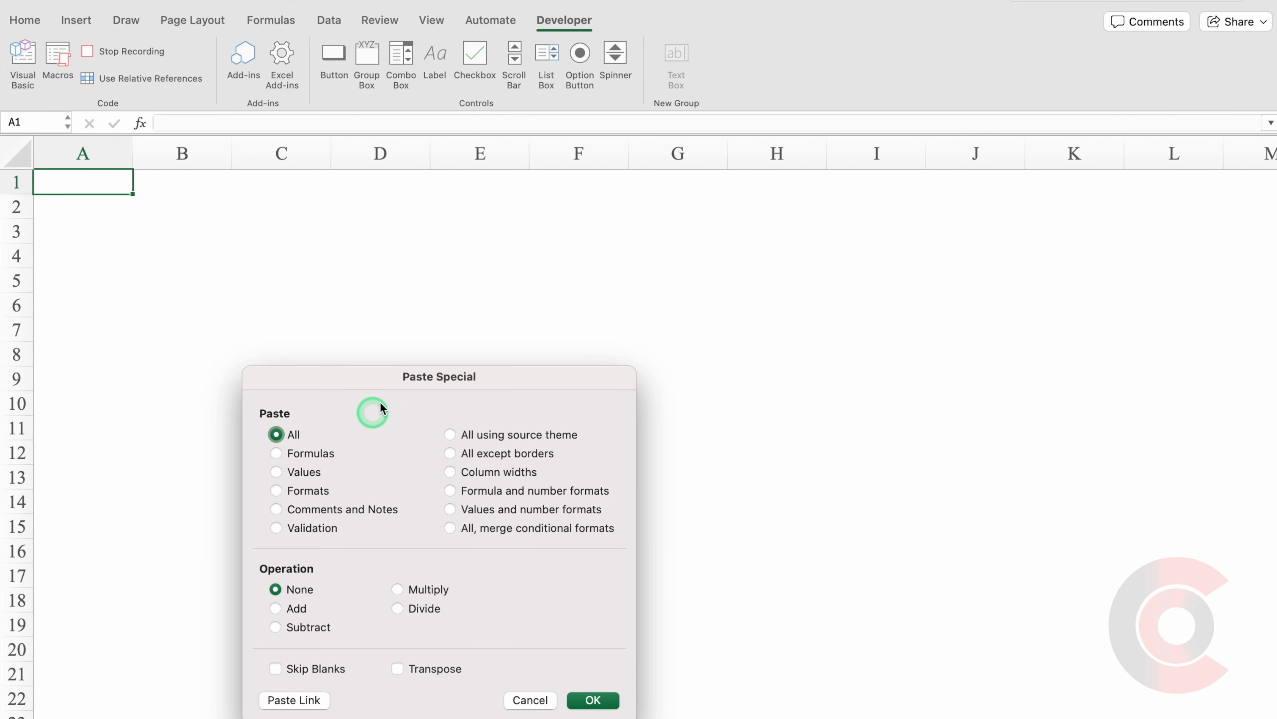
drag(422, 382, 422, 208)
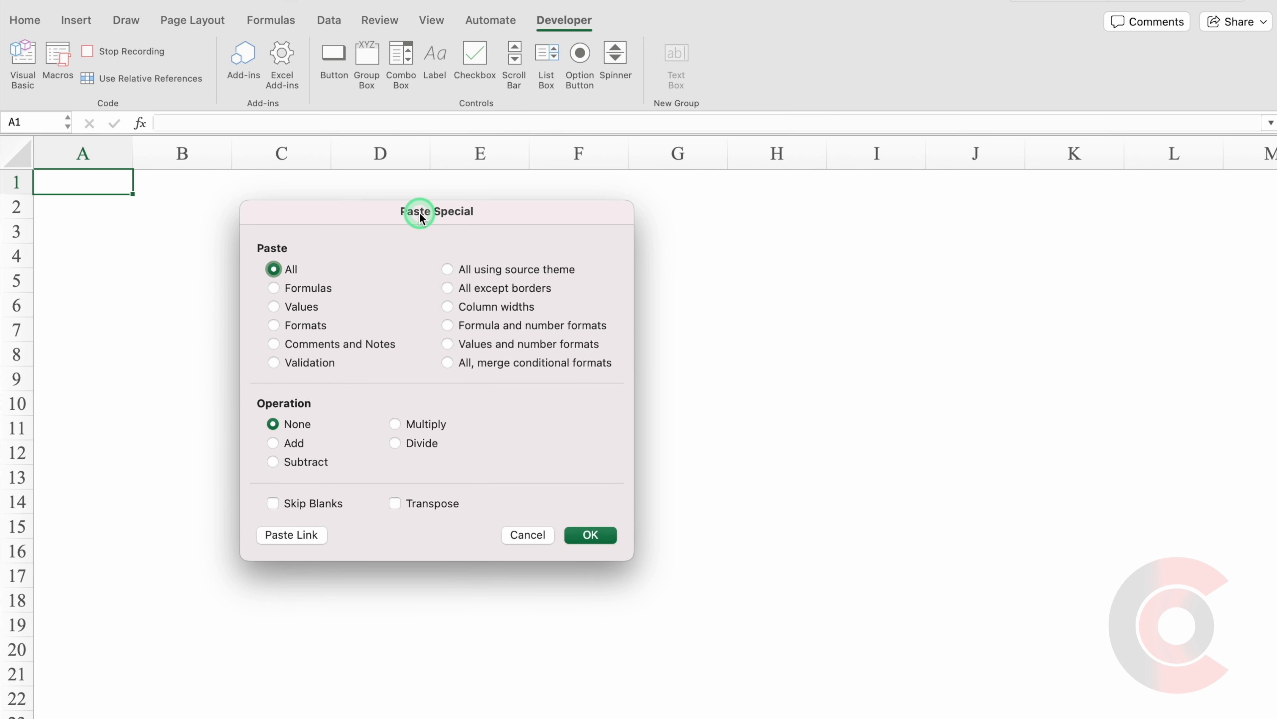
click(274, 306)
click(394, 504)
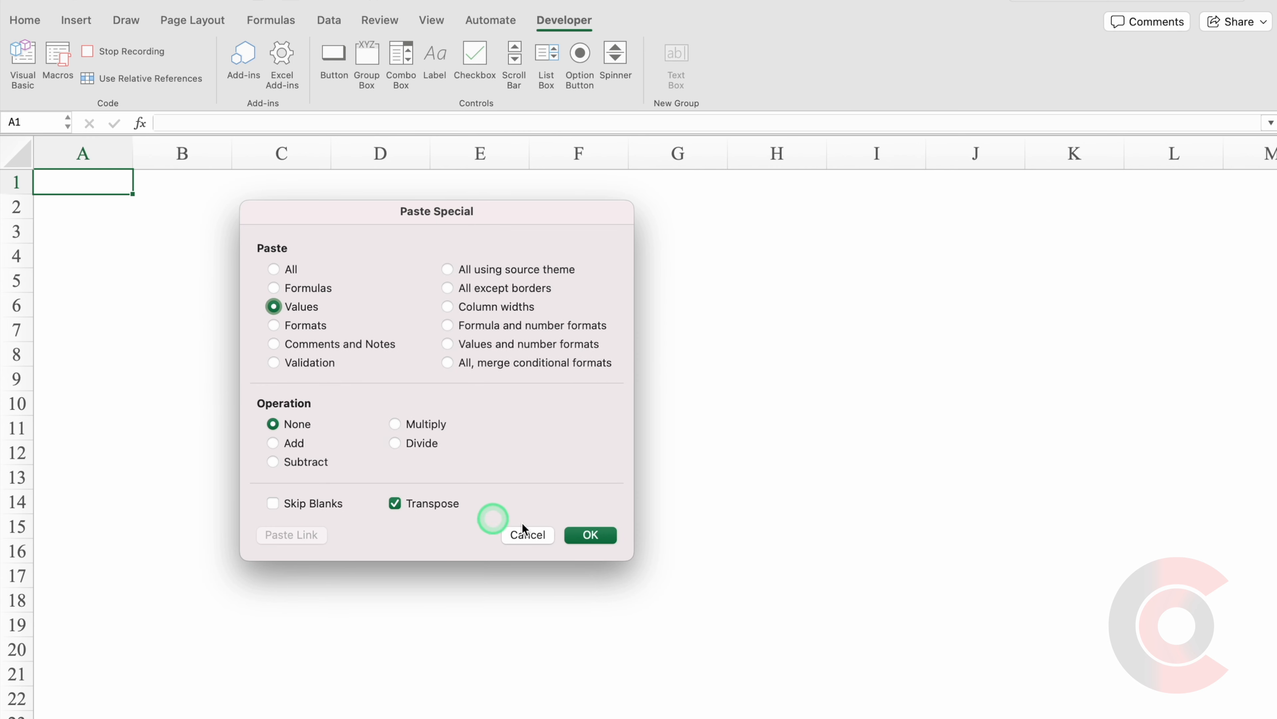
click(605, 536)
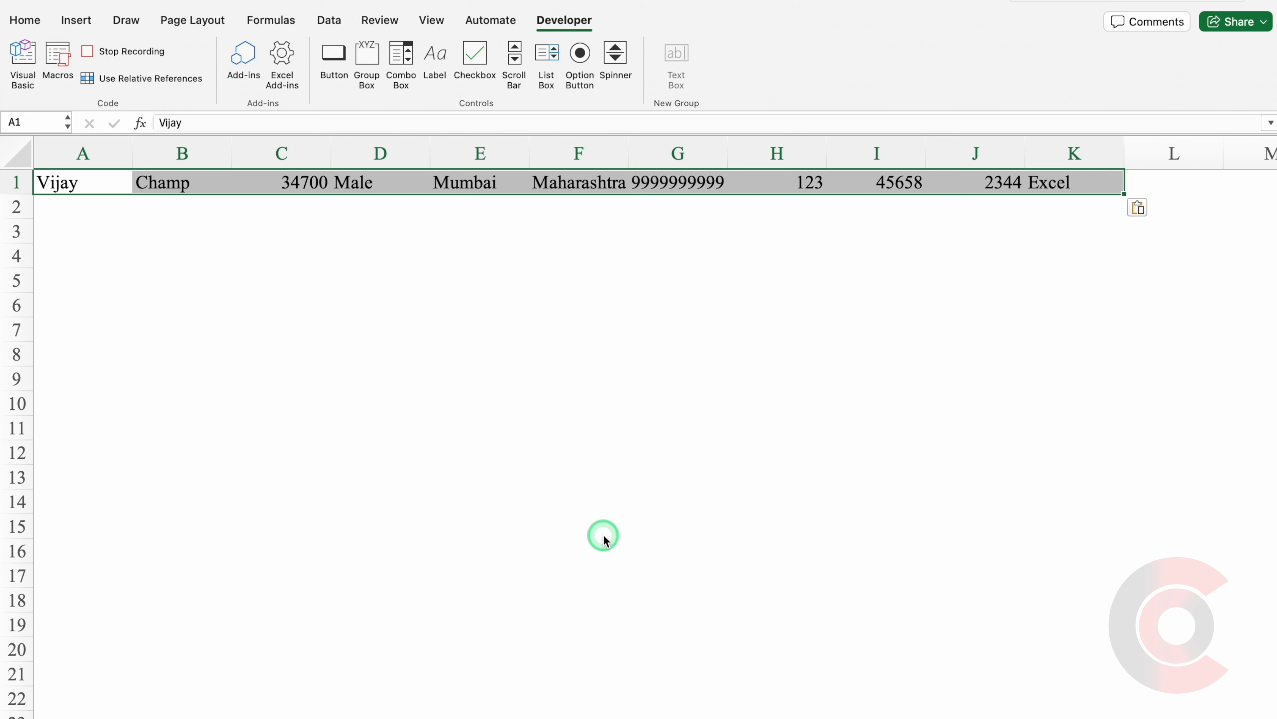
key(super+c)
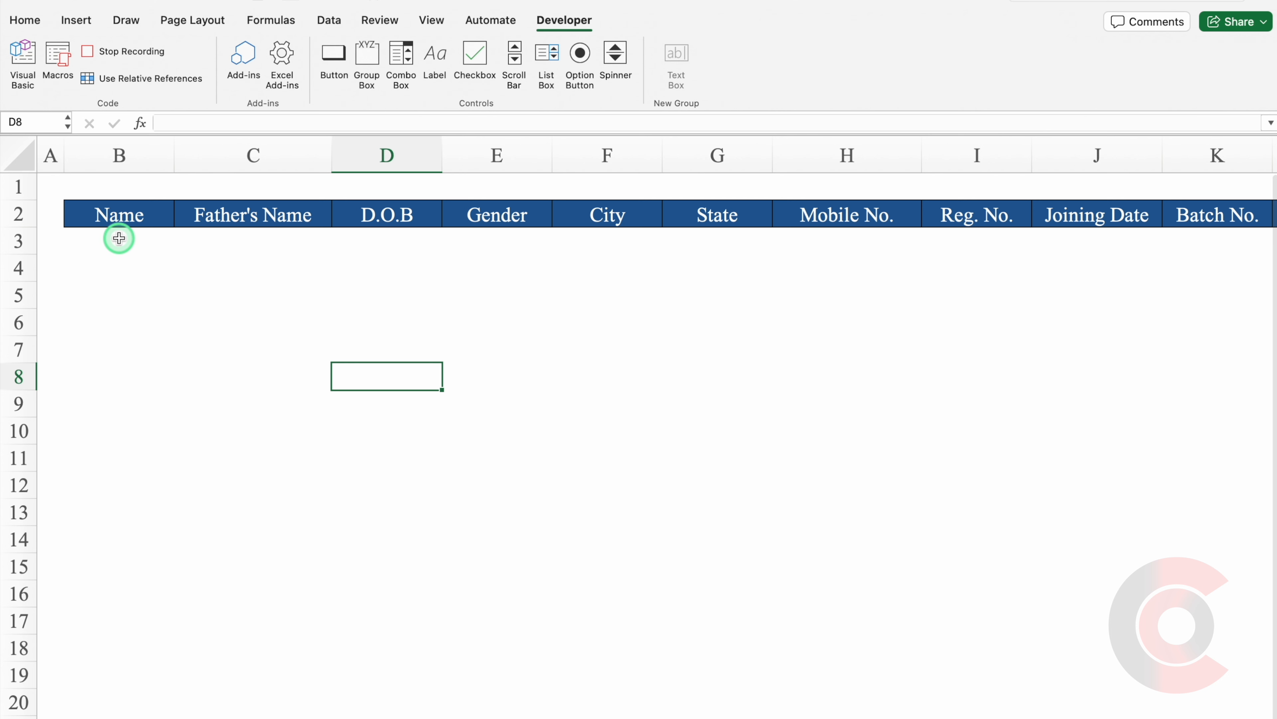
Insert the copied entry at Final Data B3, shifting cells down, and centre its values.
click(118, 238)
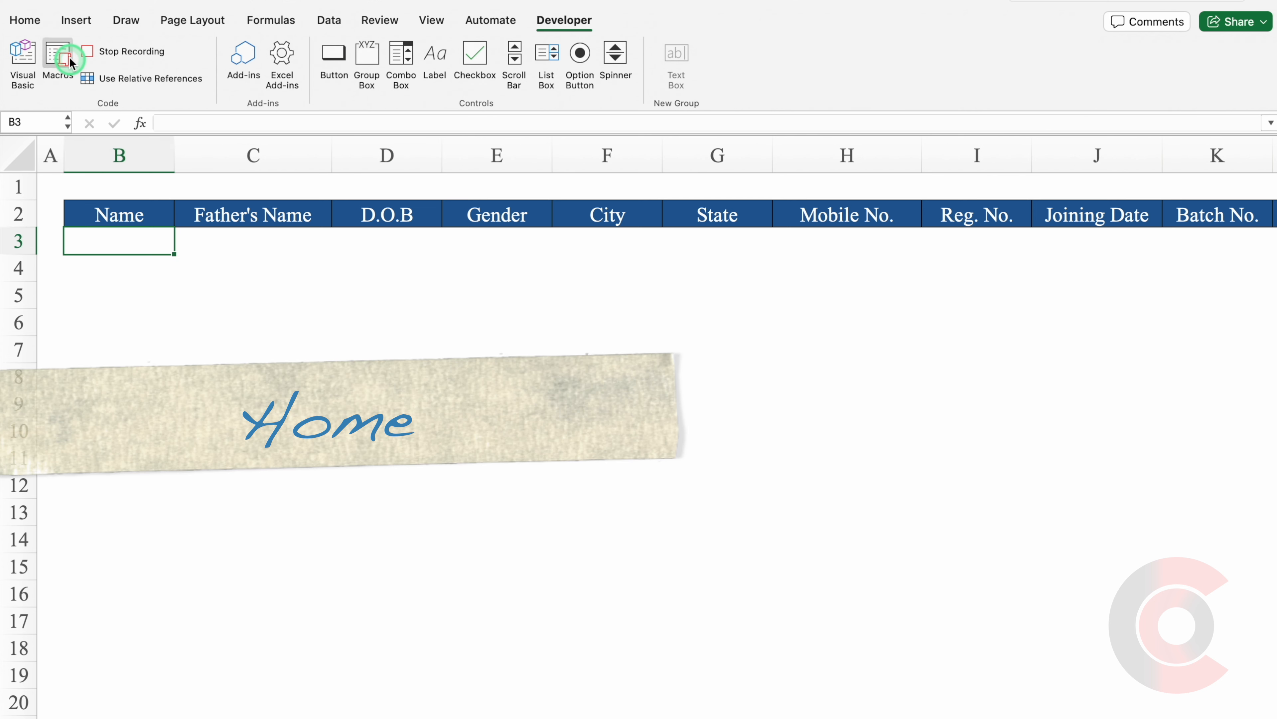
click(28, 23)
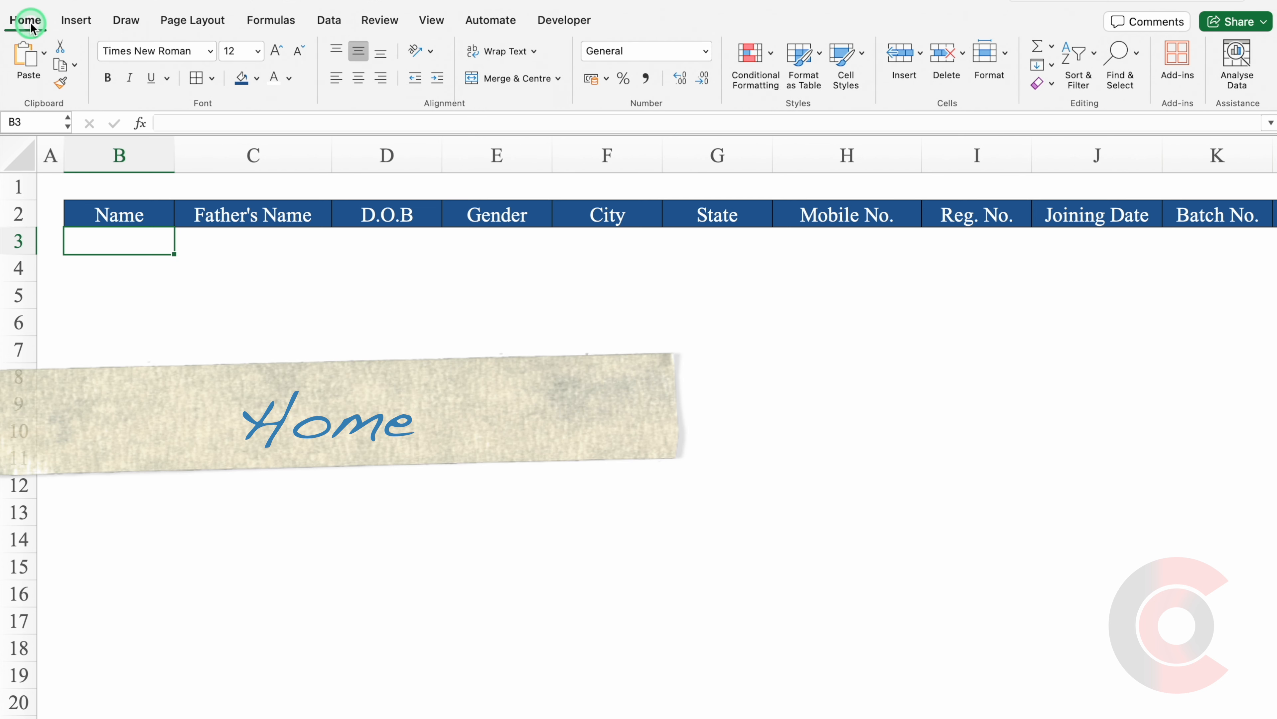
click(922, 55)
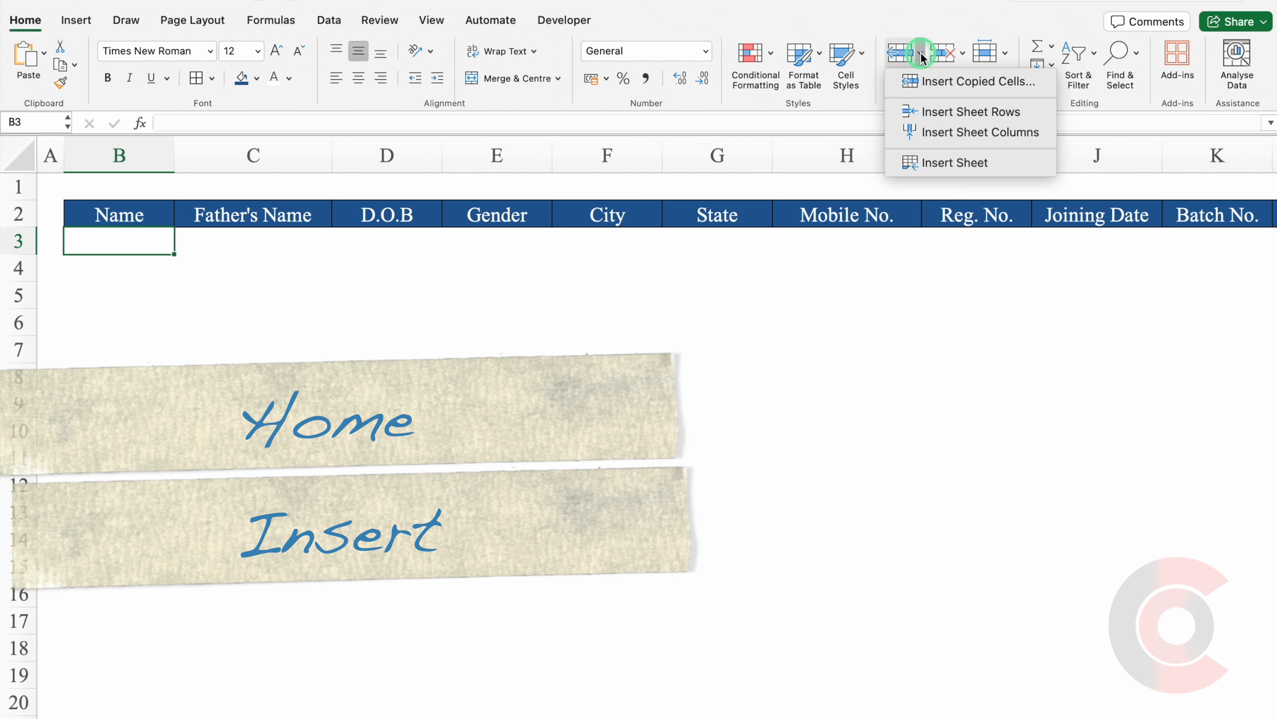
click(954, 83)
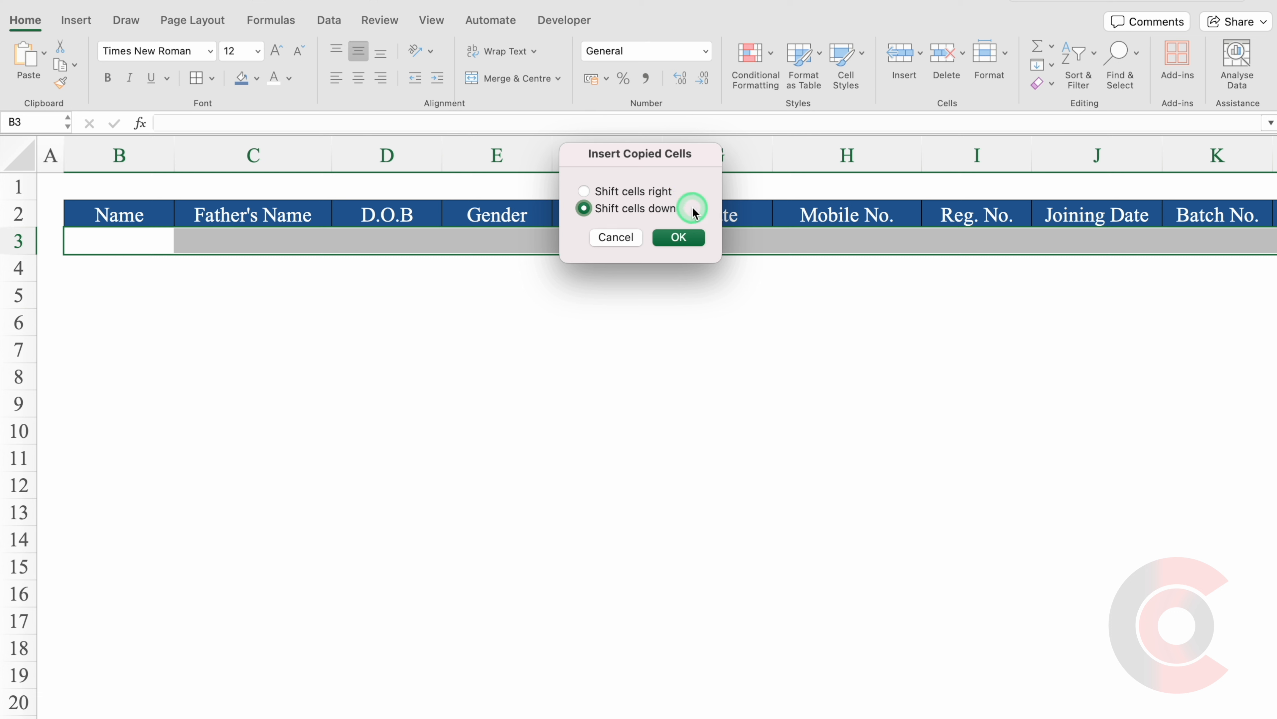
click(679, 237)
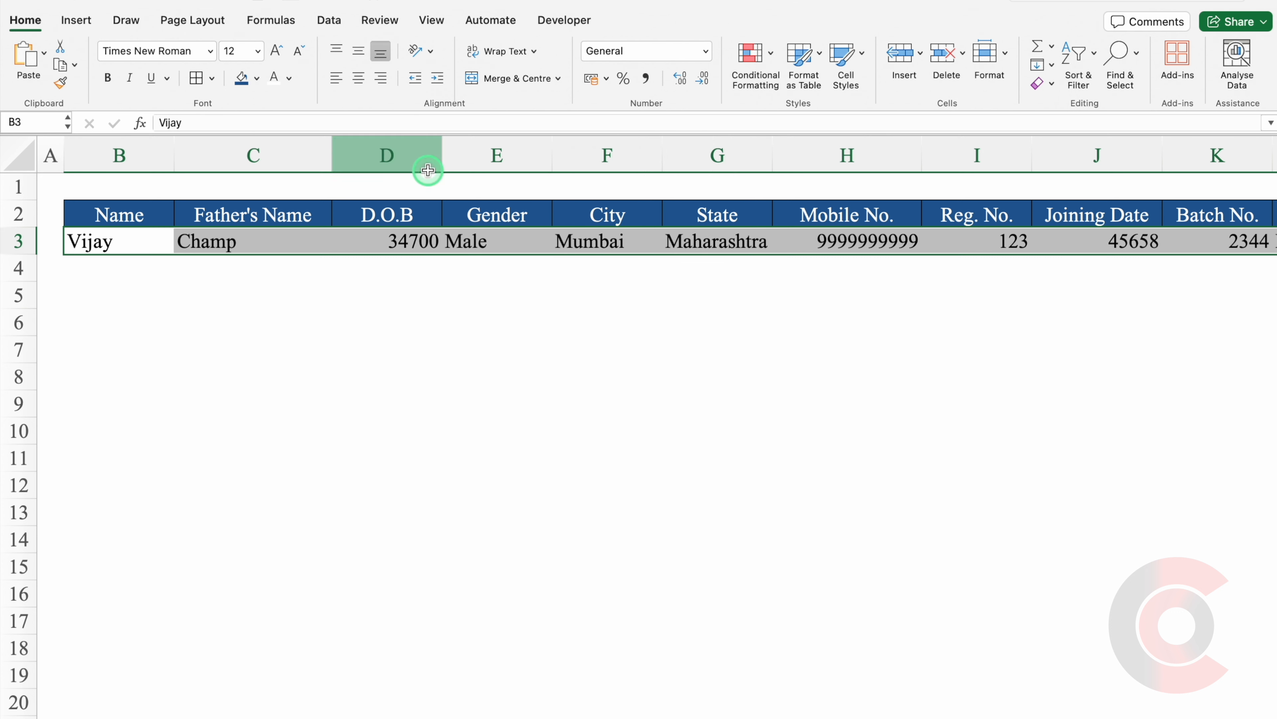
click(358, 79)
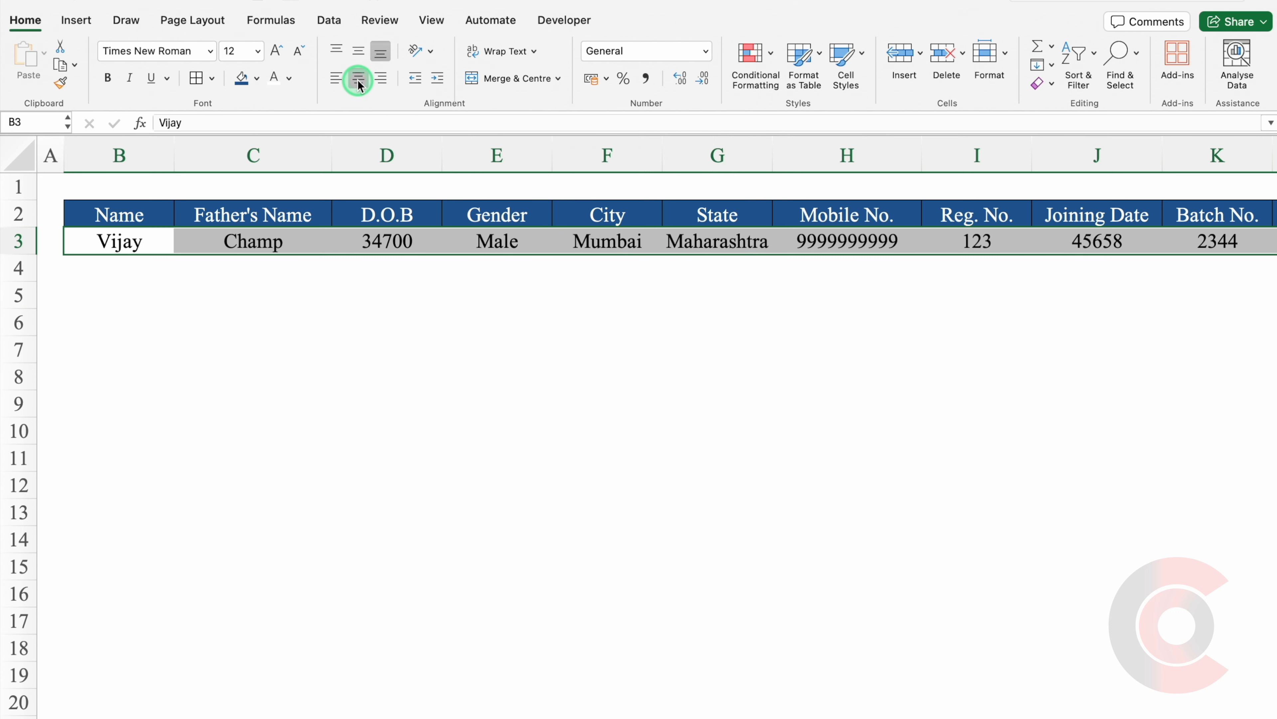
Format the D.O.B and Joining Date columns with the 14-Mar-12 date style.
click(404, 342)
click(388, 156)
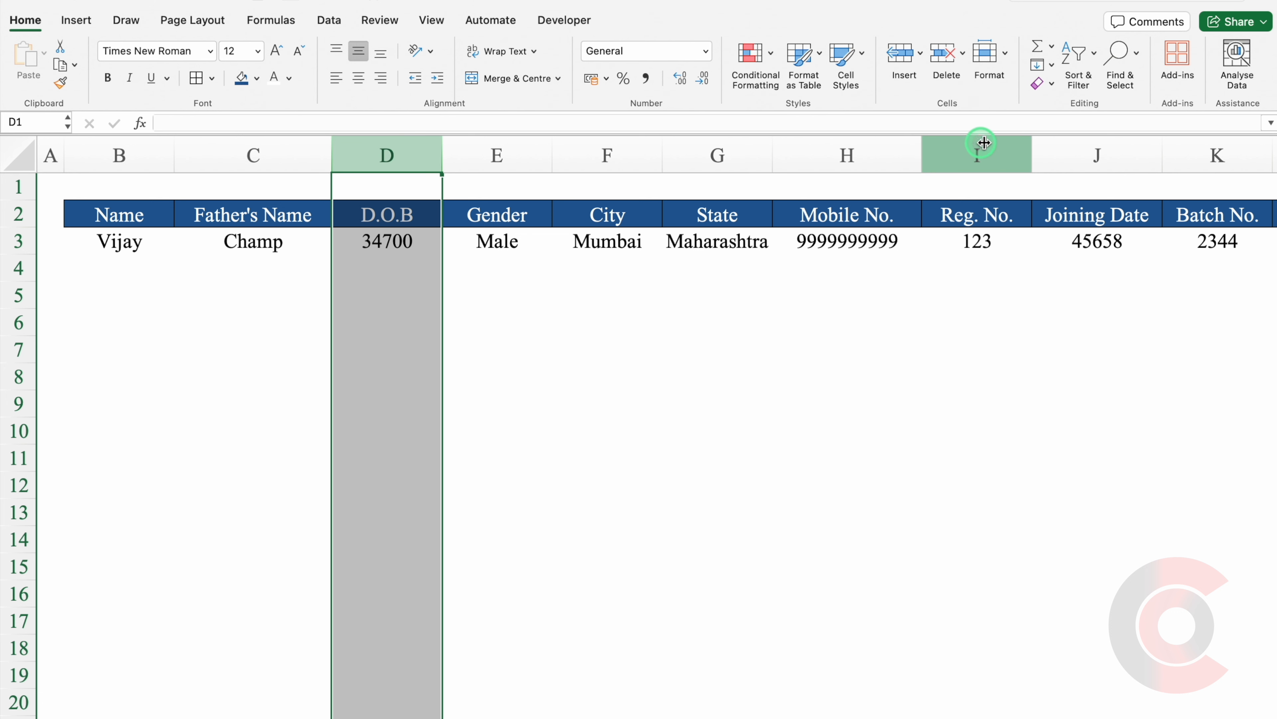
super+click(1098, 148)
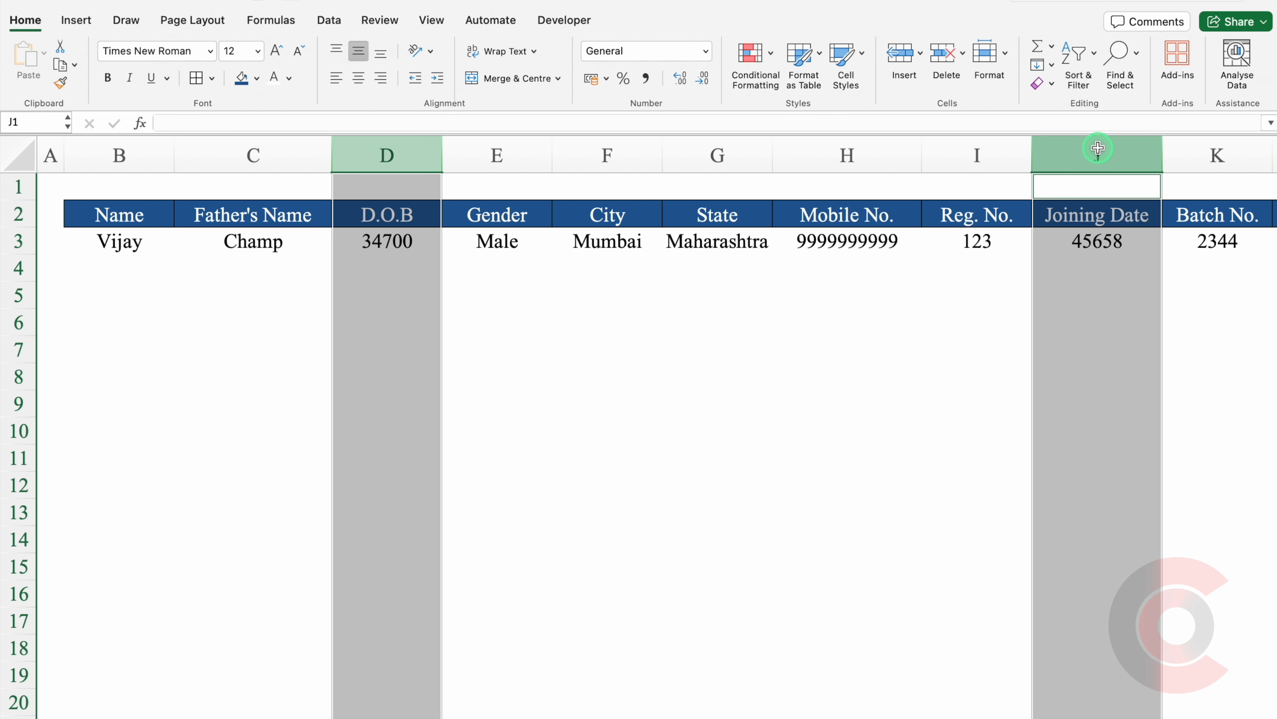
key(super+1)
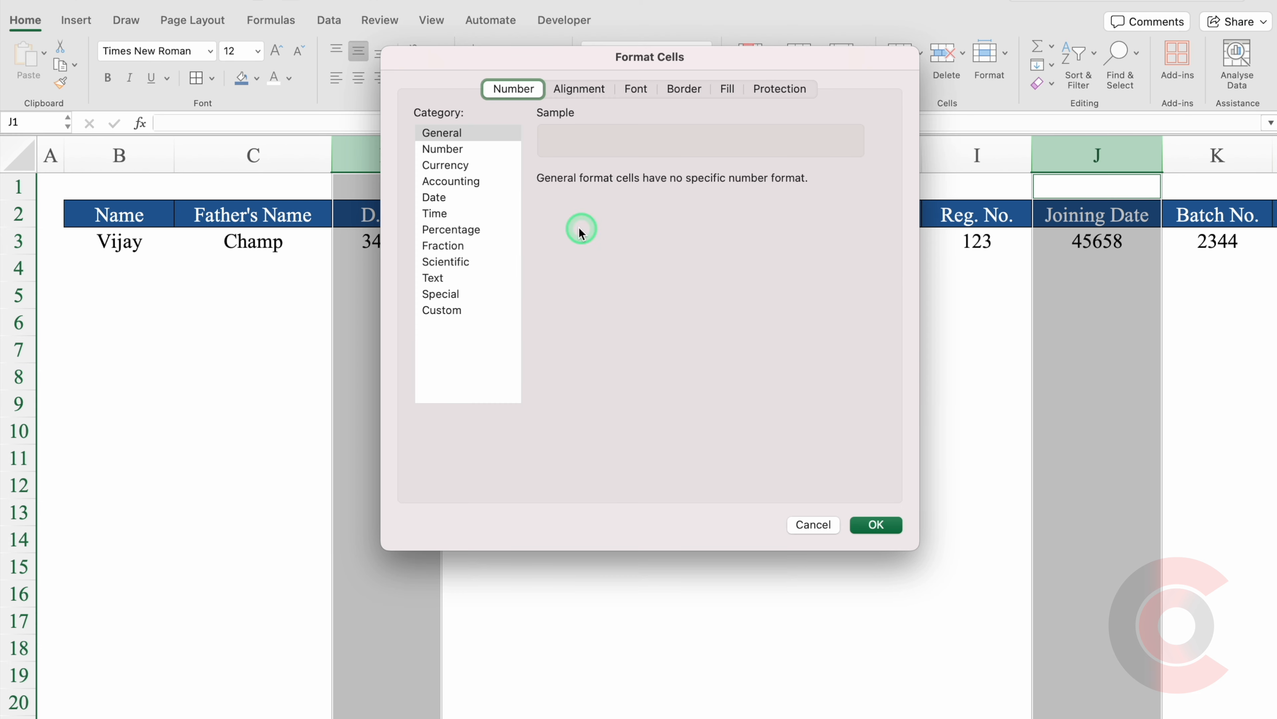
click(445, 199)
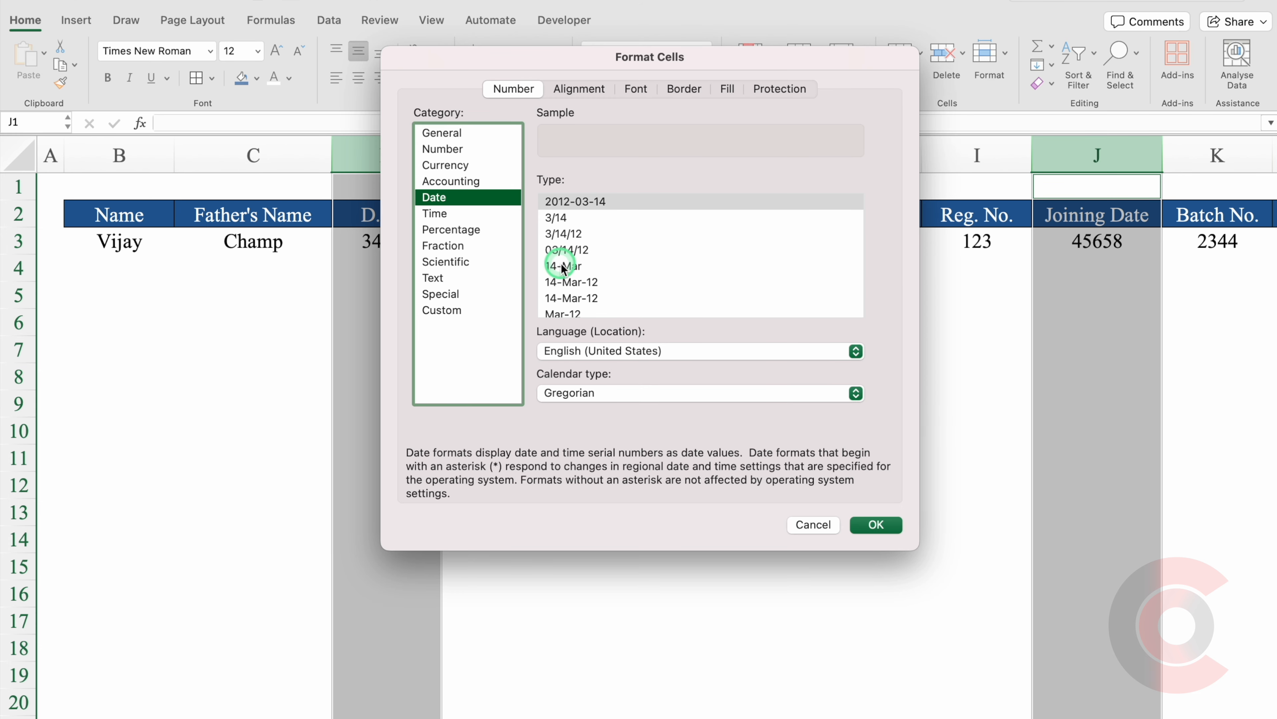
click(571, 282)
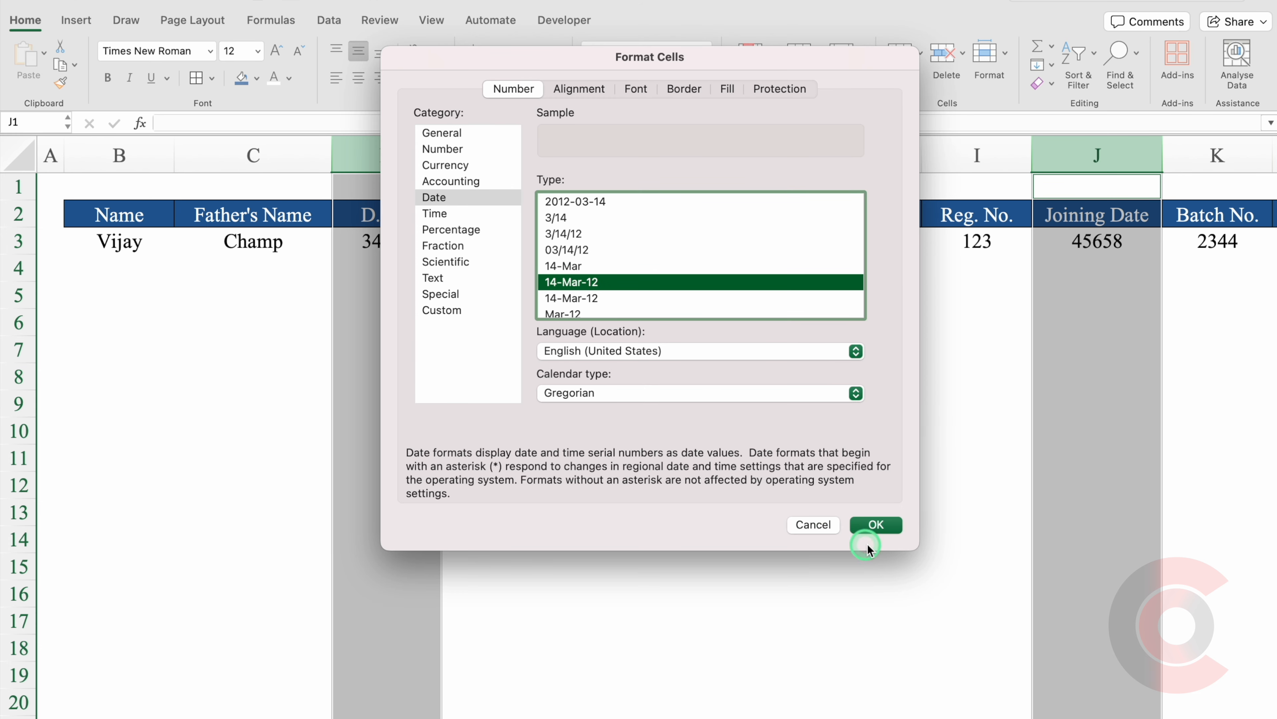
click(877, 525)
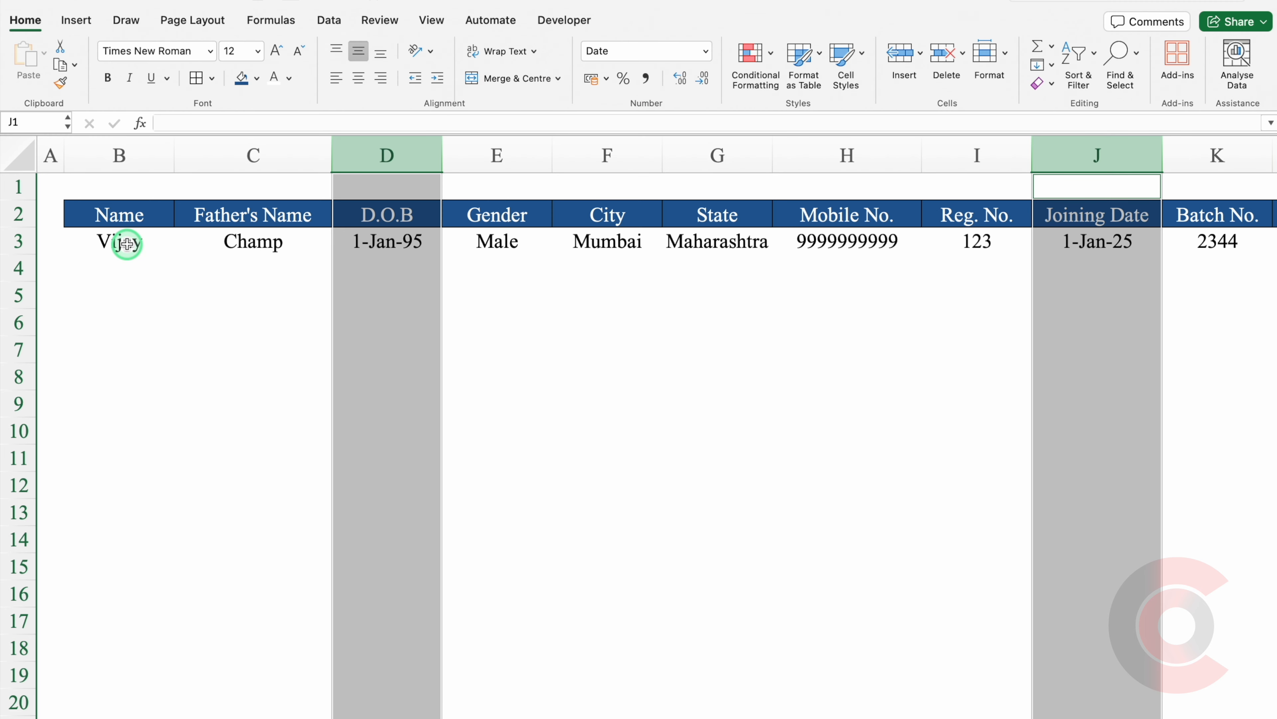
Add All Borders to the entry row B3:L3.
click(126, 243)
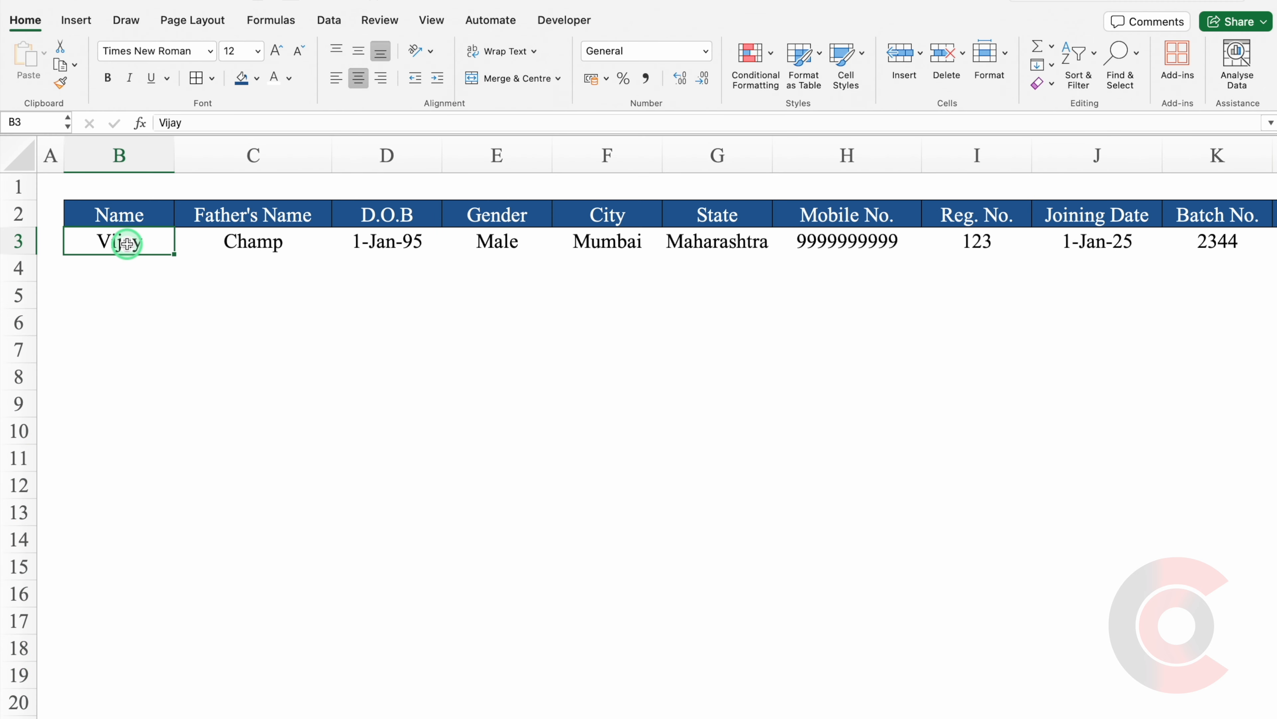
key(ctrl+shift+Right)
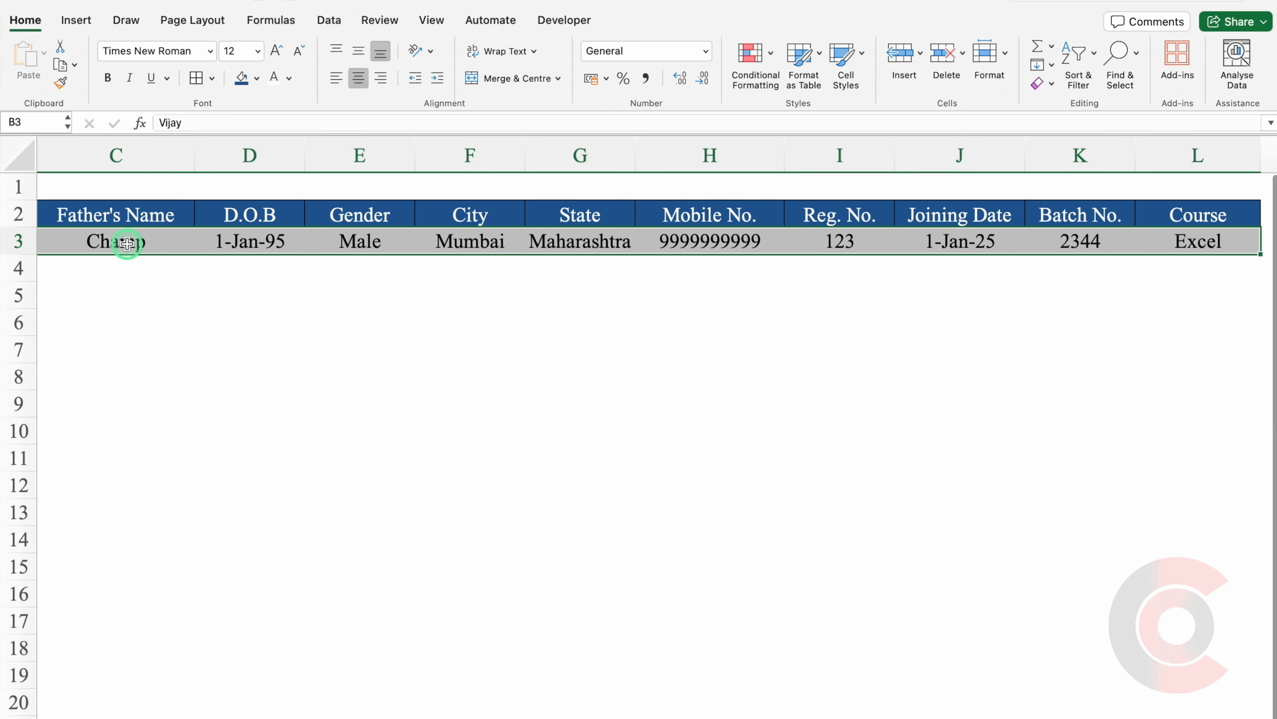
click(196, 78)
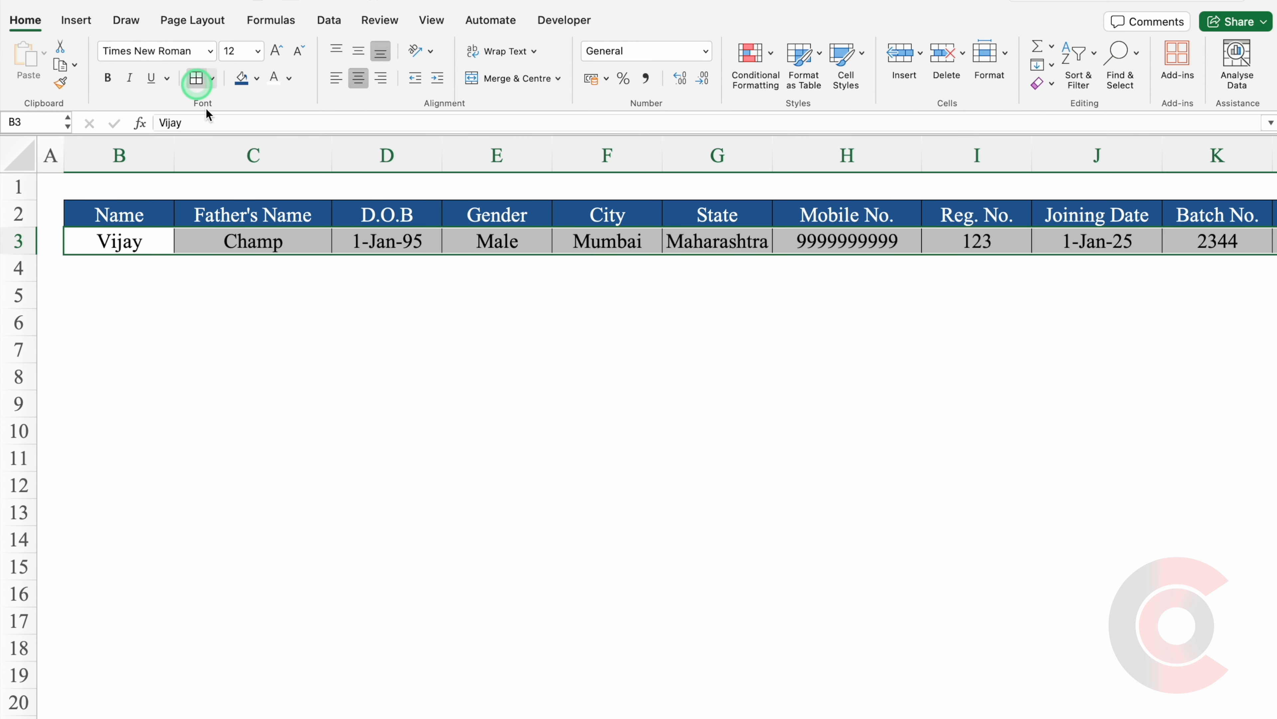
click(113, 216)
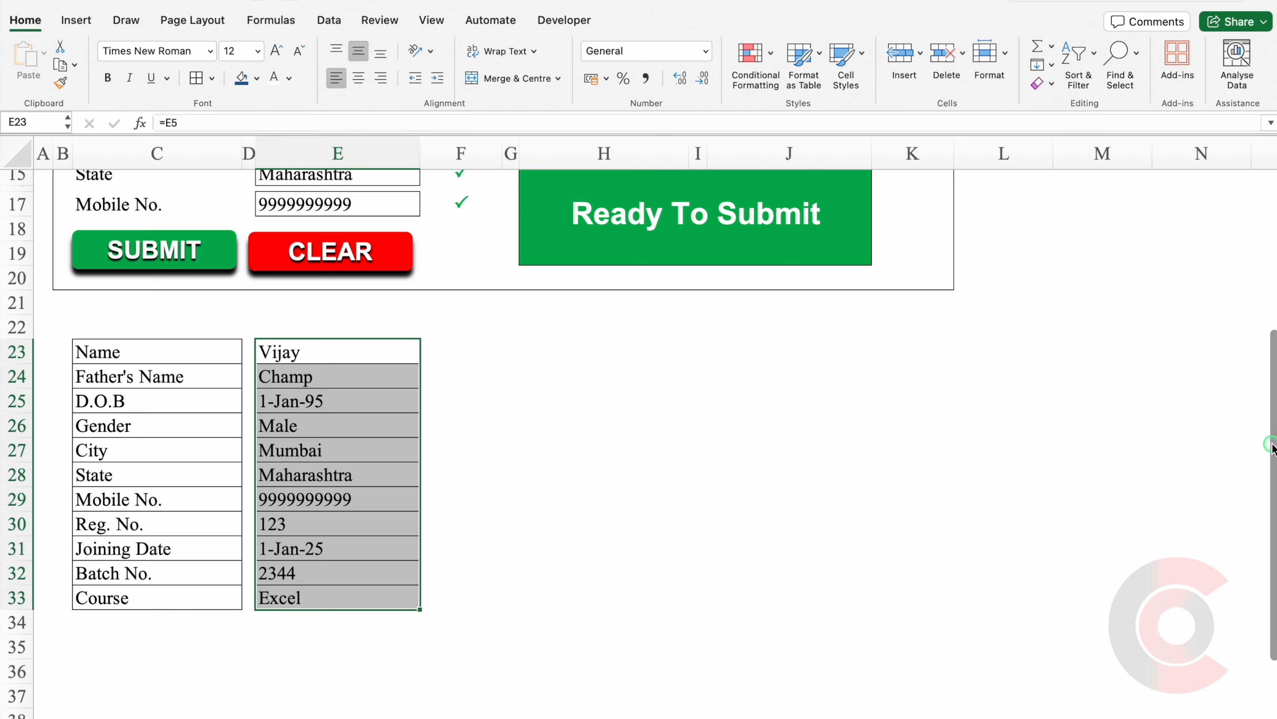
Delete the remaining form entries, including Reg. No. through Course in J5:J11, and reselect E5.
drag(1272, 445, 1273, 263)
drag(380, 282, 377, 455)
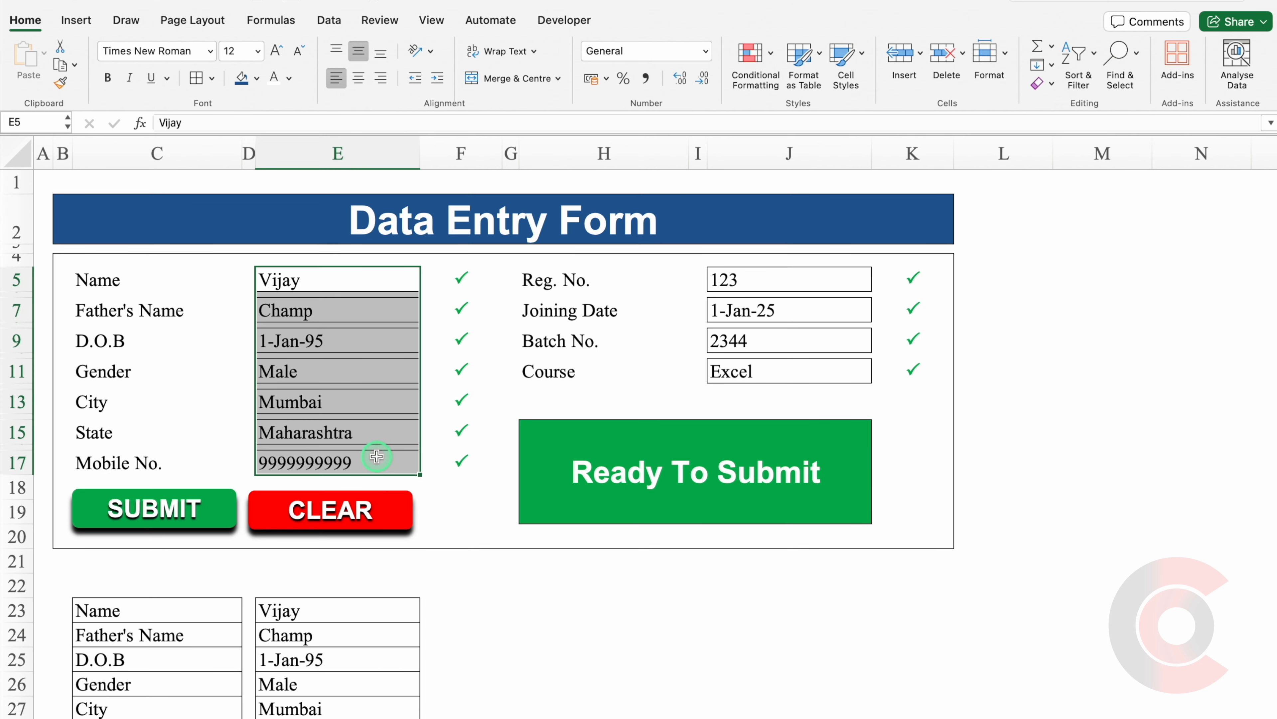
key(Delete)
drag(780, 279, 781, 365)
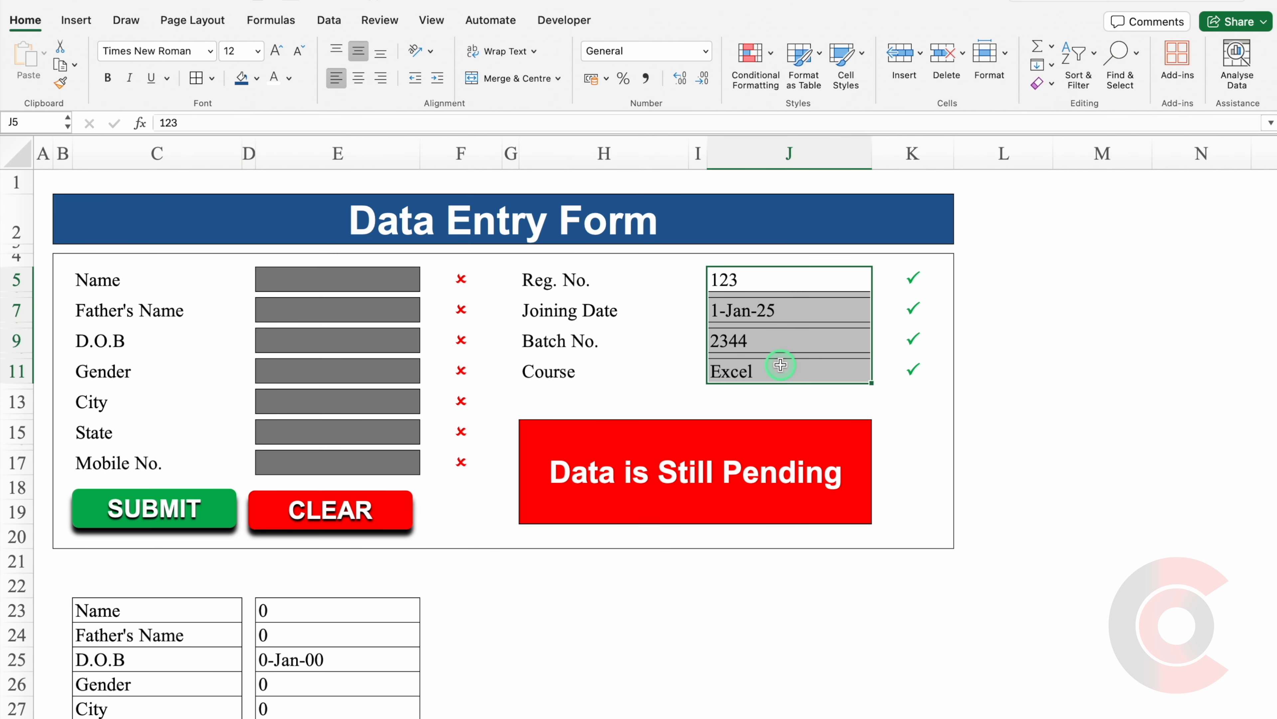
key(Delete)
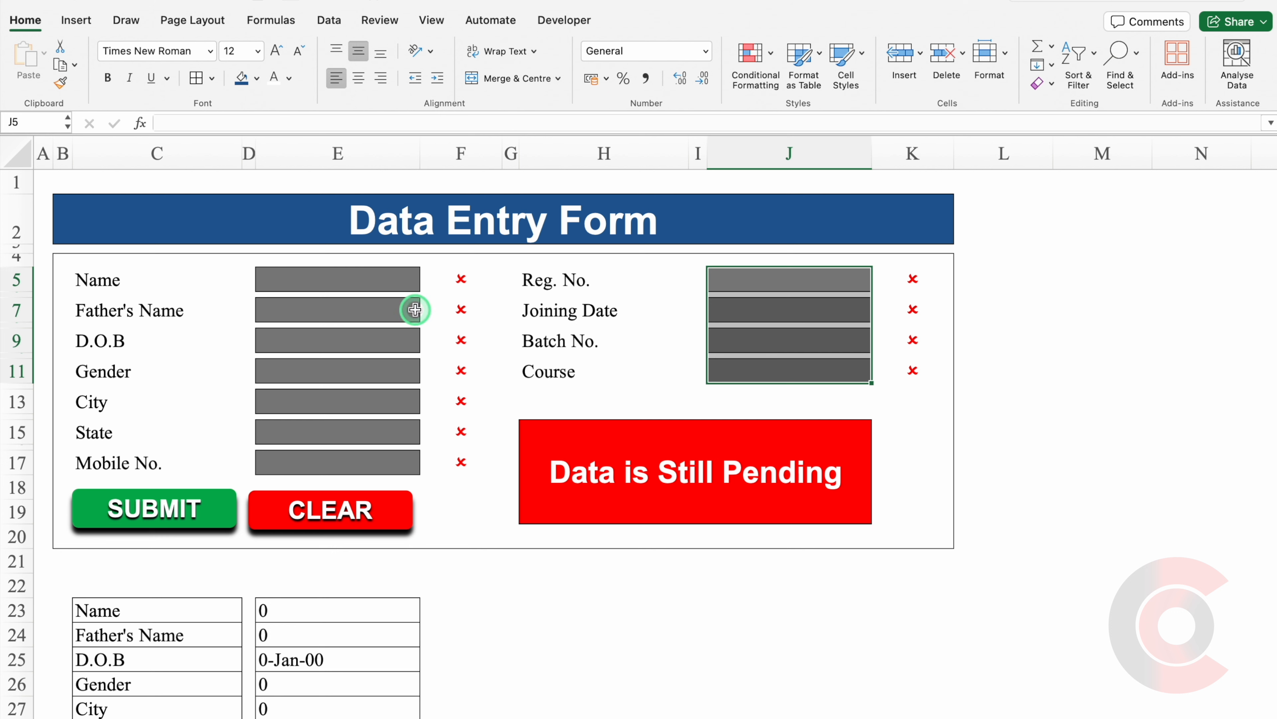
click(290, 282)
Stop the Submit macro recording from the Developer tab.
click(554, 21)
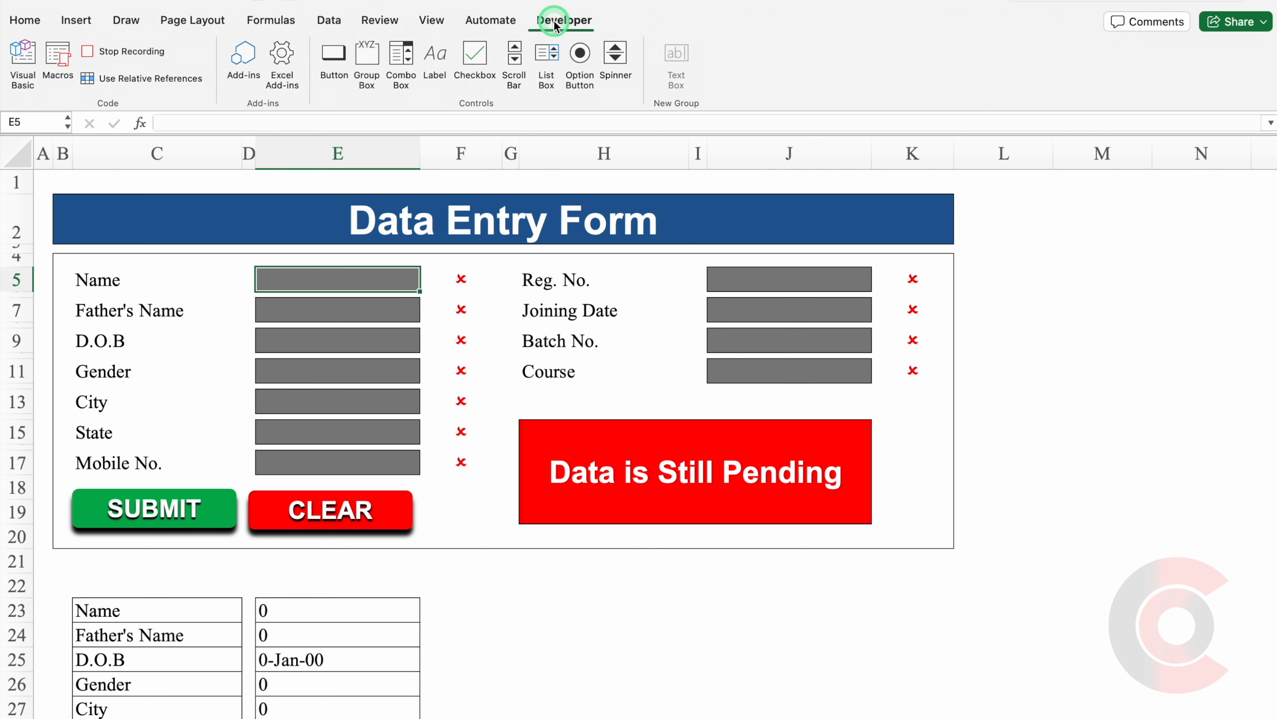
click(115, 54)
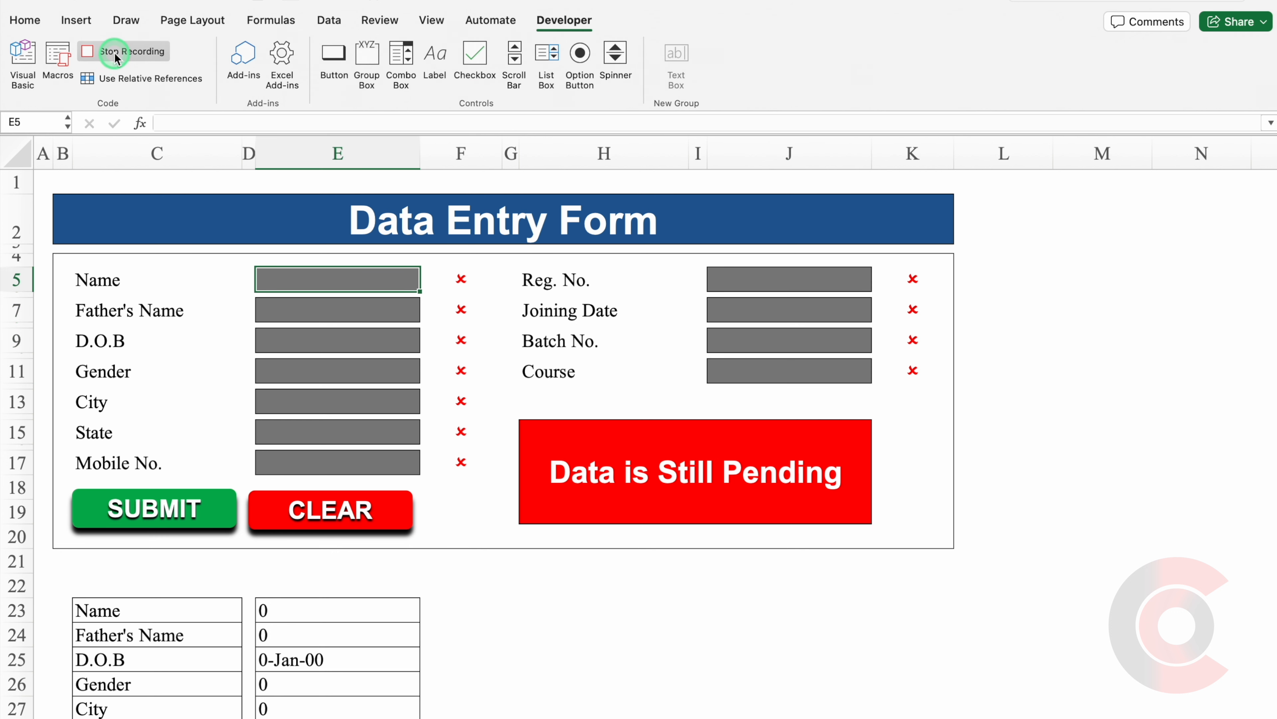
click(224, 518)
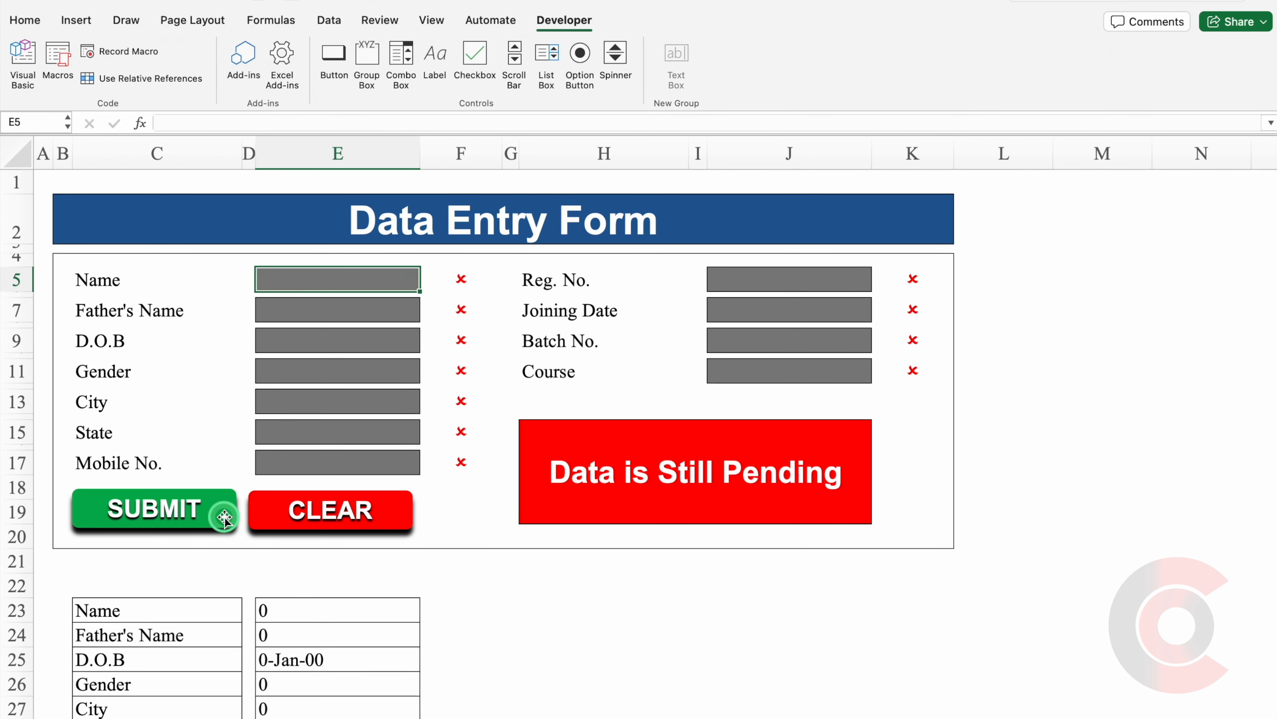
Fill the form with test values sss, ssss, Male, 123 and Excel.
text(sss)
click(350, 309)
text(ssss)
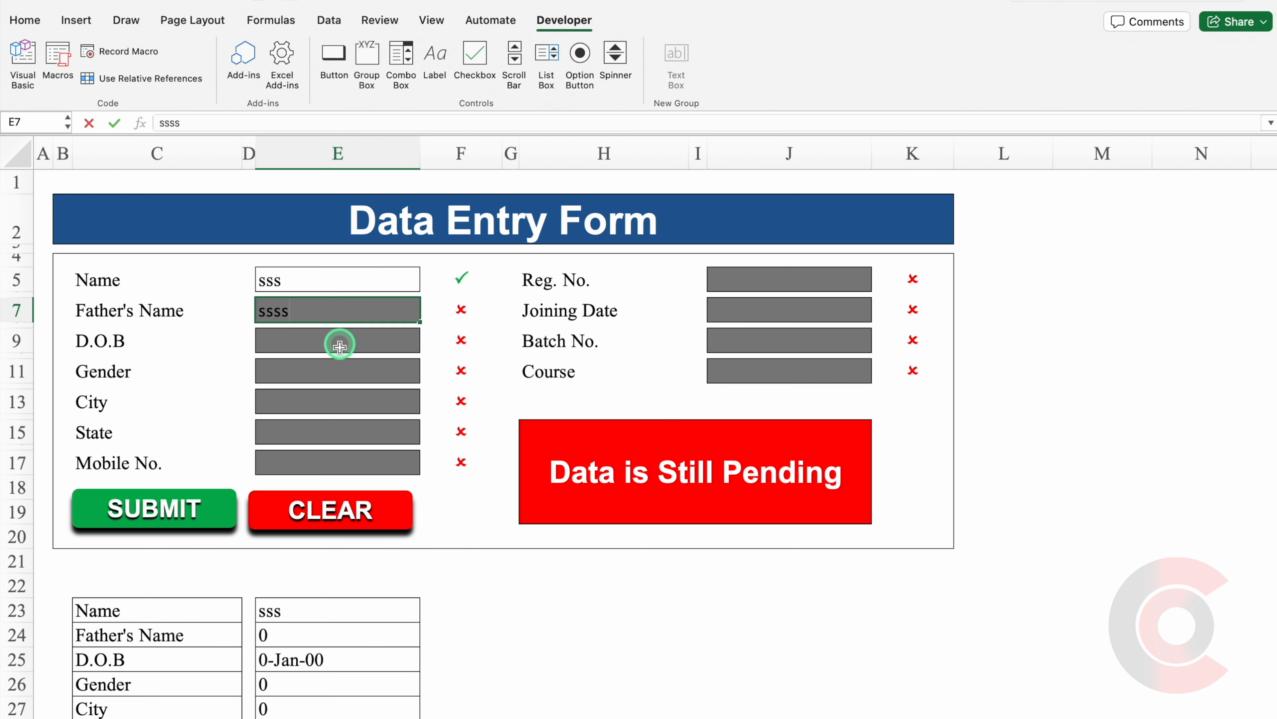
click(347, 371)
click(427, 375)
click(283, 409)
click(426, 374)
click(282, 395)
click(771, 285)
text(123)
click(772, 367)
text(Excel)
click(772, 280)
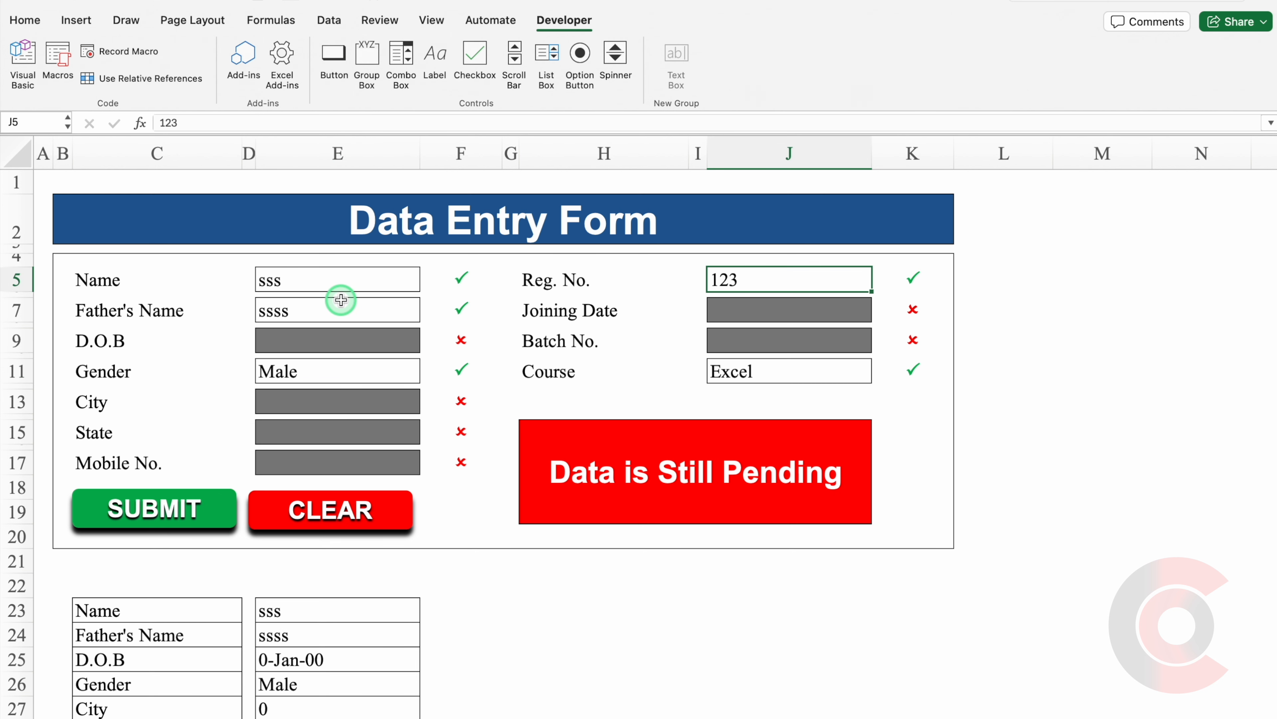
Reselect E5 and start recording a new macro.
click(305, 284)
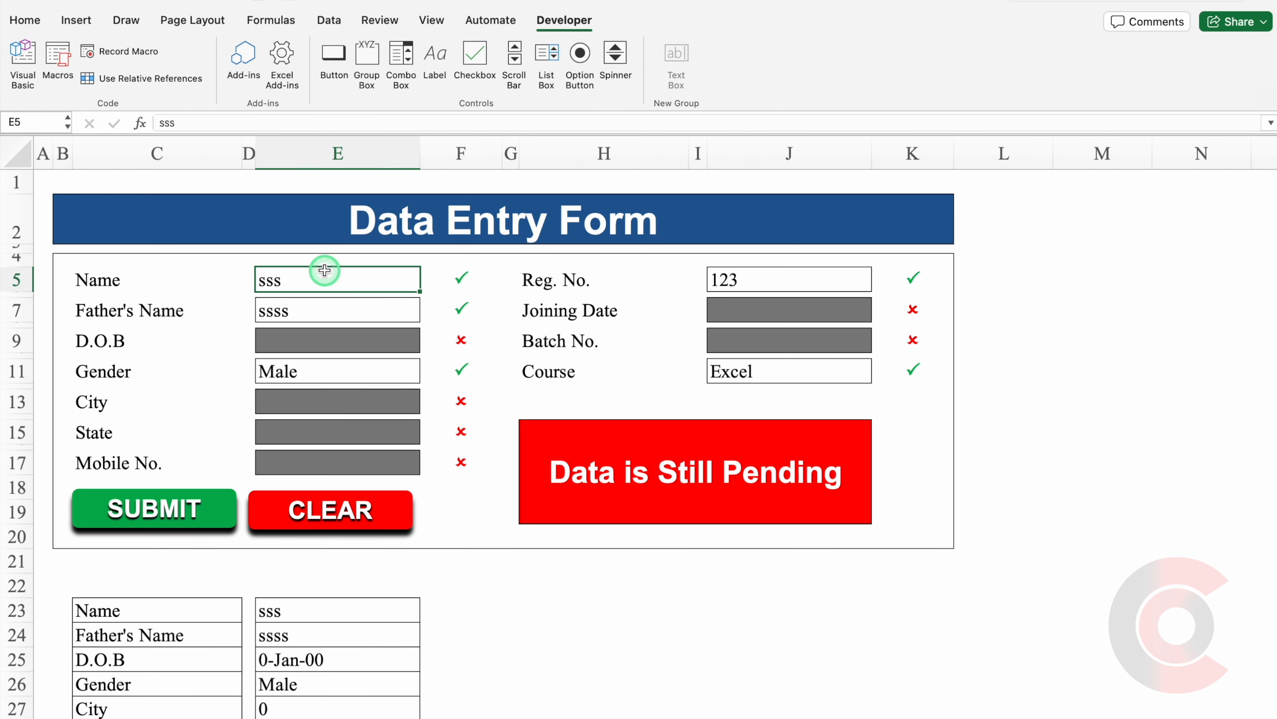
click(111, 55)
click(594, 161)
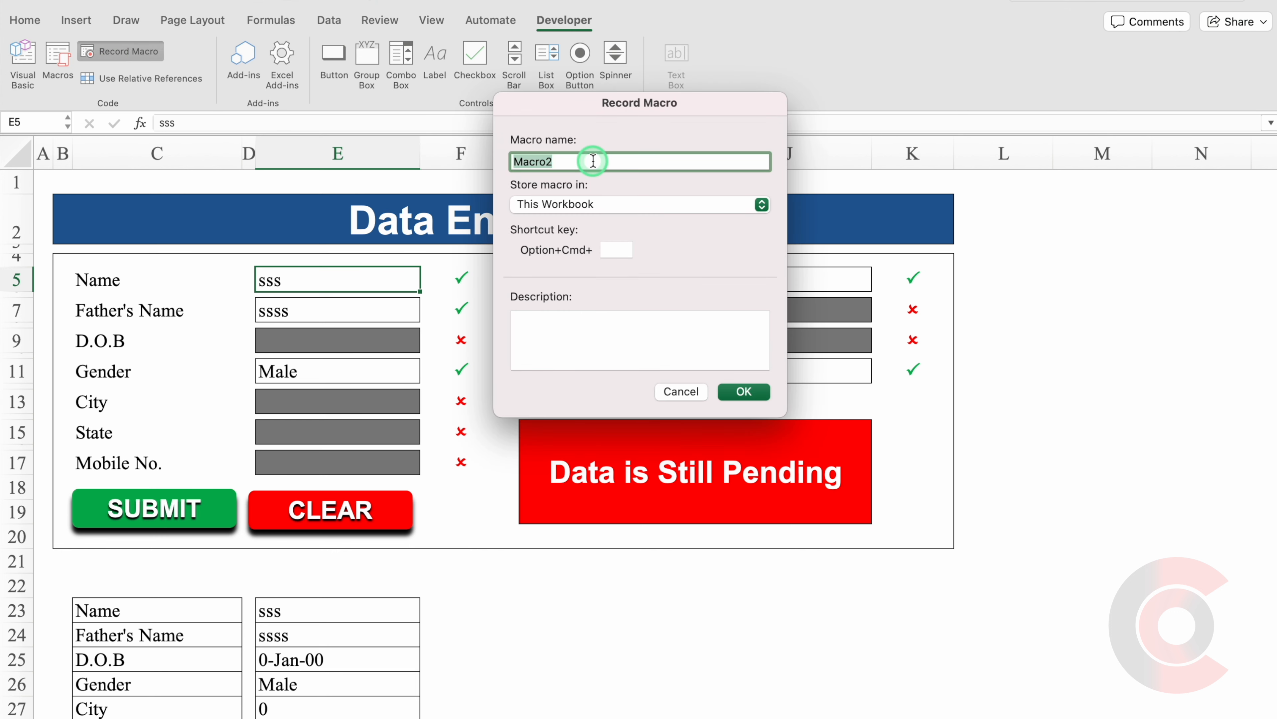
Record macro Clear: delete E5:E17 and J5:J11, reselect E5, then stop recording.
text(Clear)
click(741, 392)
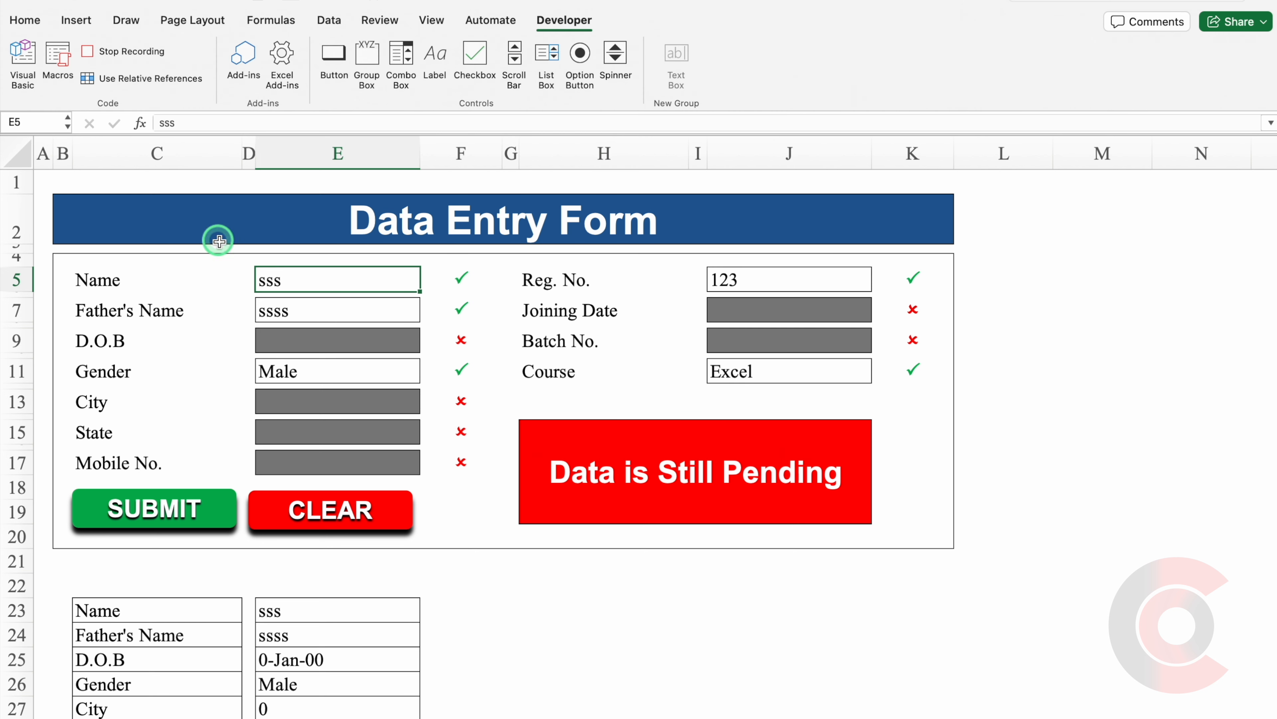
drag(305, 278, 311, 457)
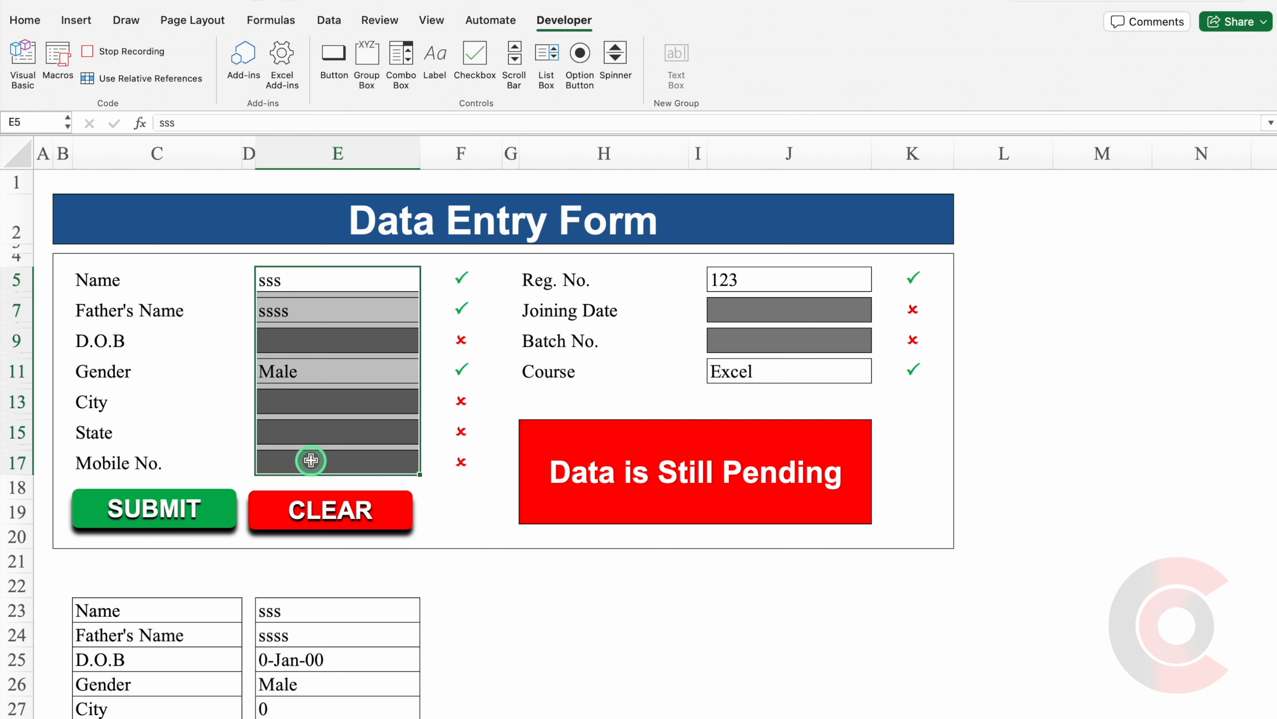
key(Delete)
drag(753, 276, 753, 366)
key(Delete)
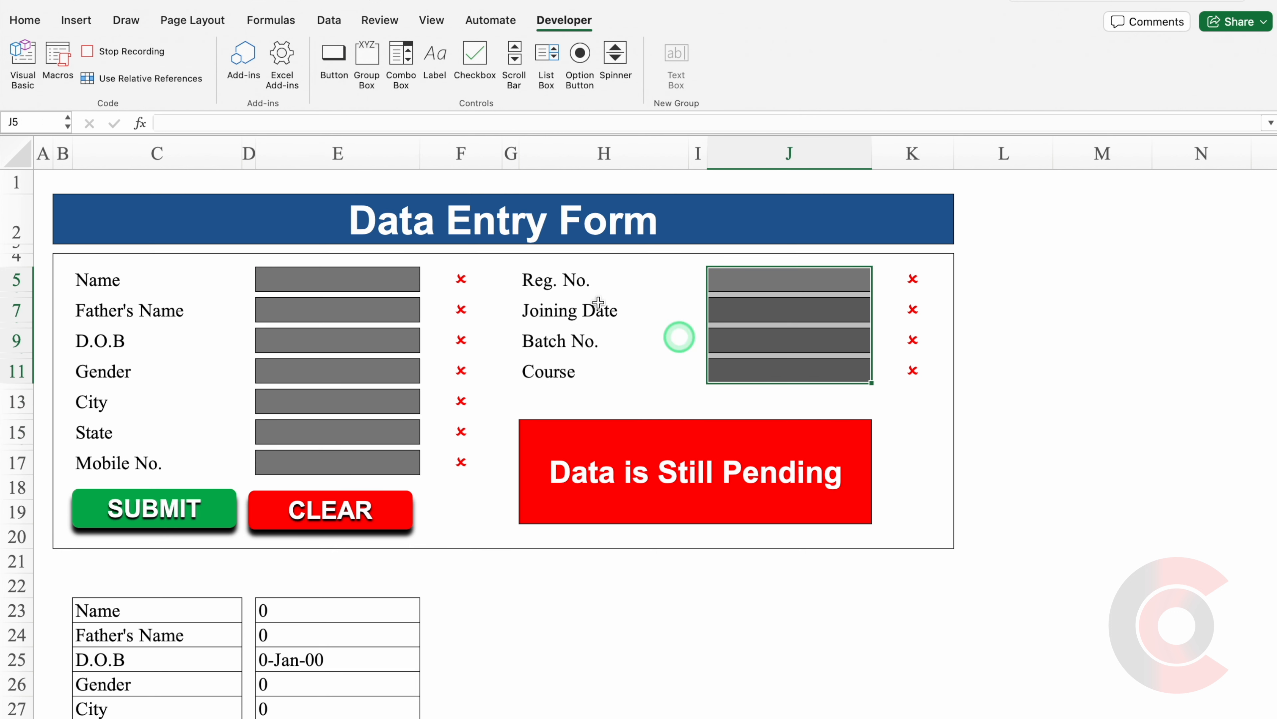
click(307, 277)
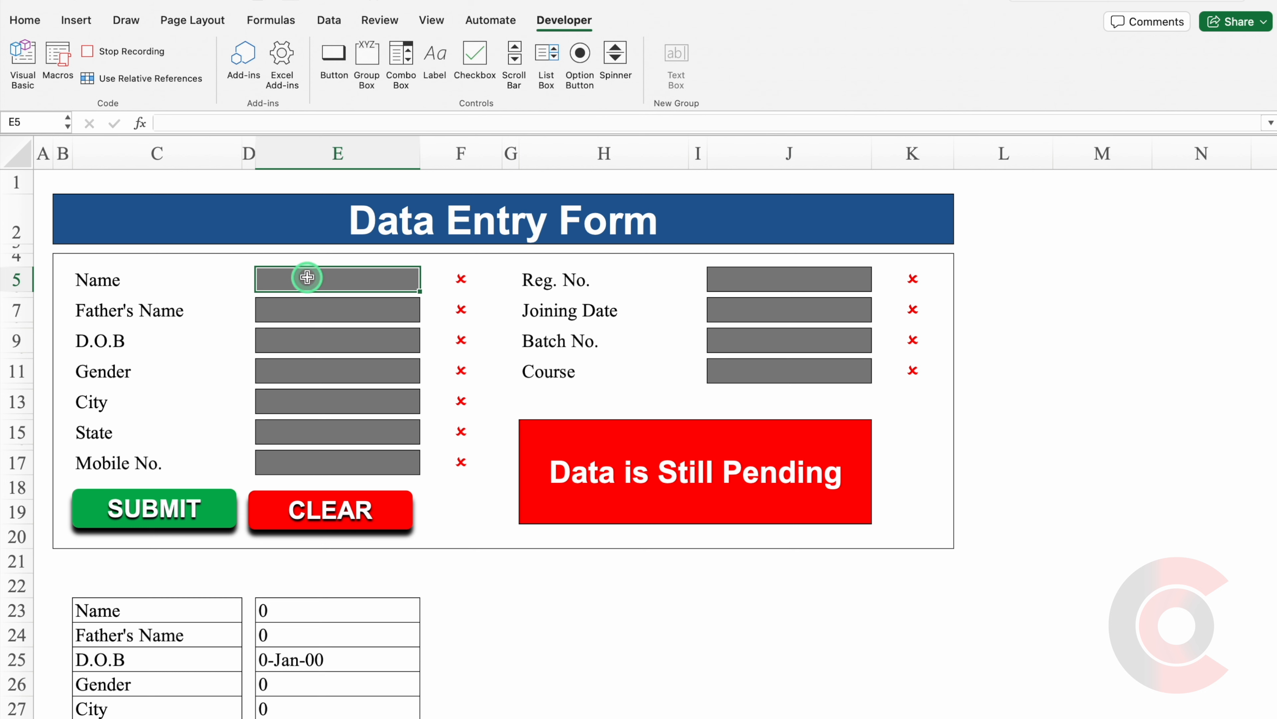
click(556, 26)
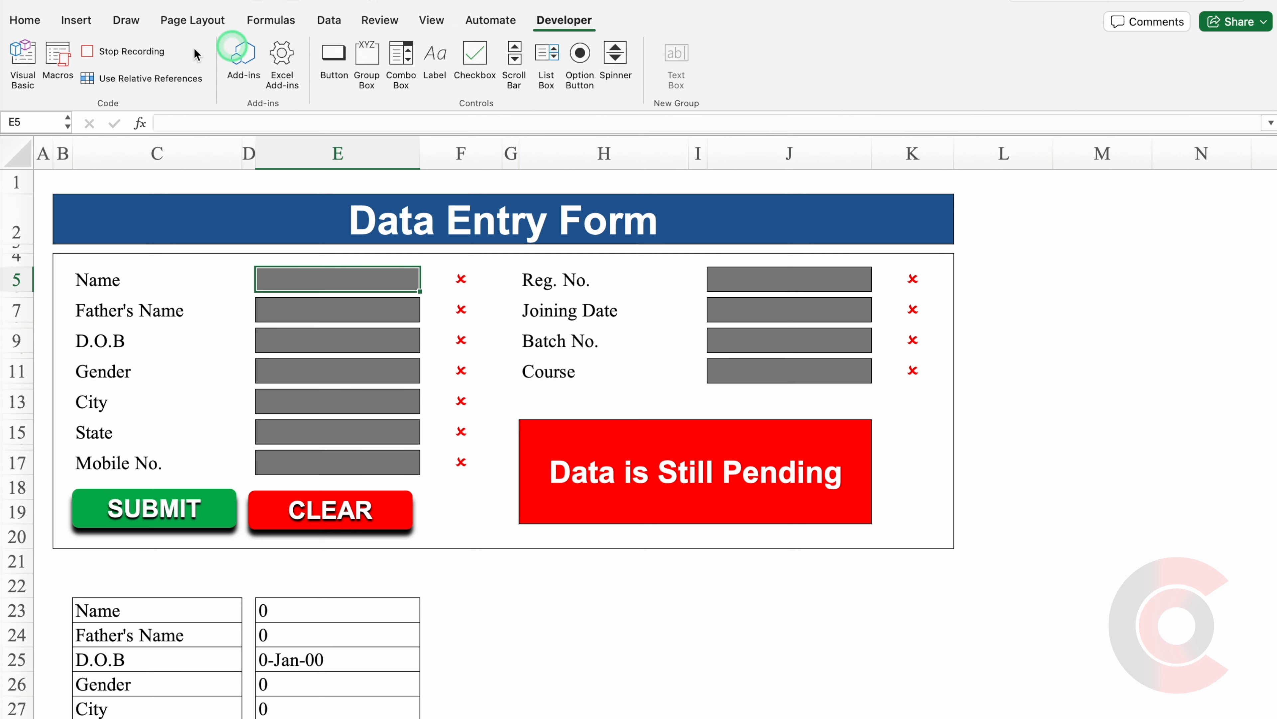
click(124, 55)
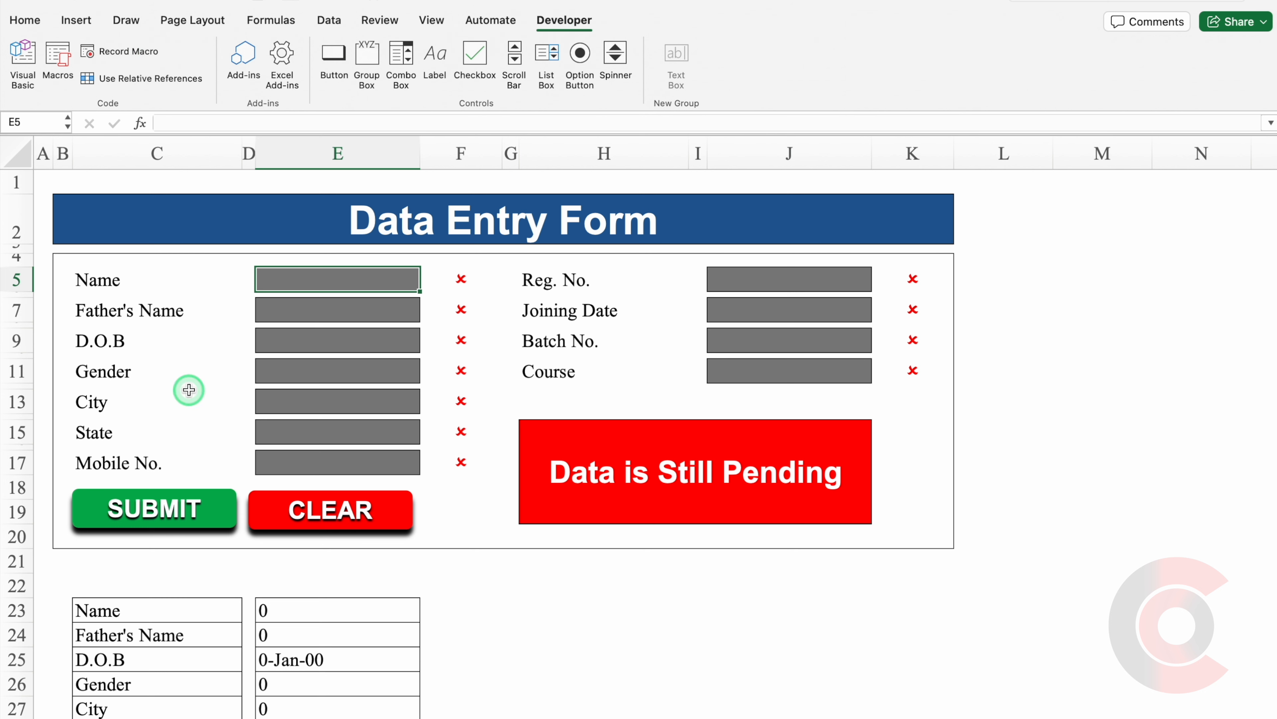
Assign the Submit macro to the green SUBMIT shape and deselect it.
click(219, 509)
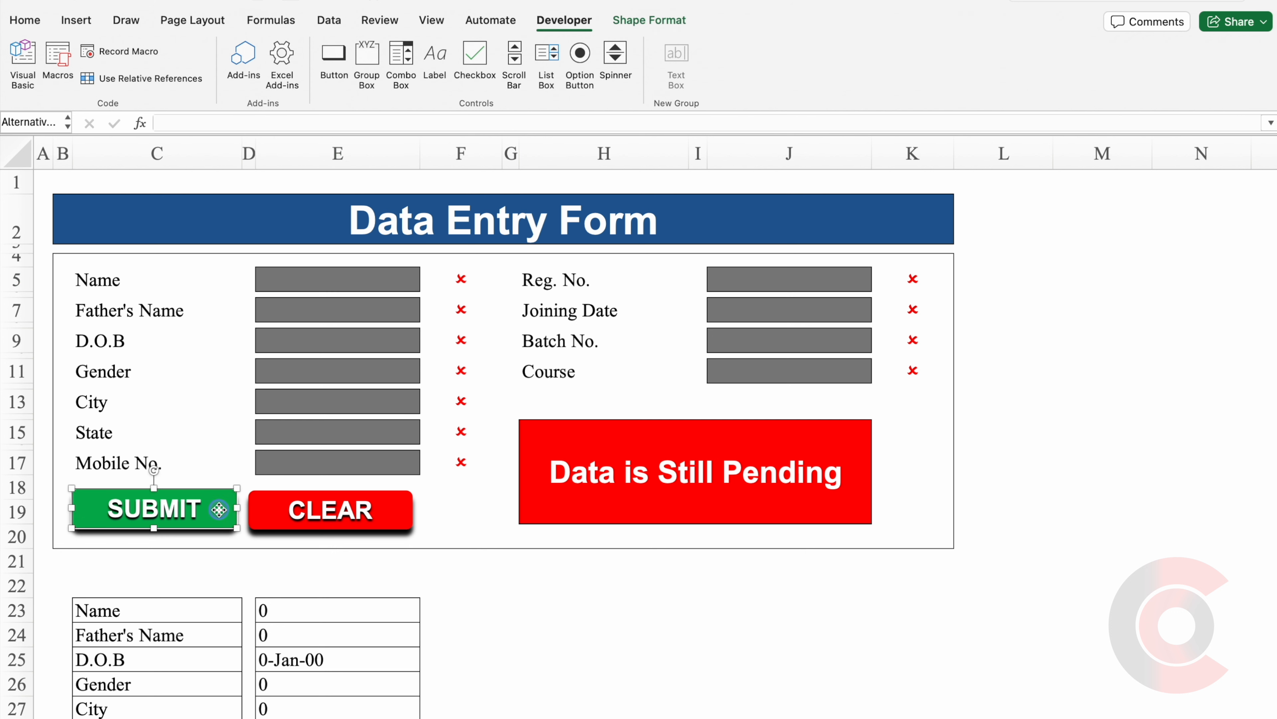
right_click(220, 509)
click(311, 648)
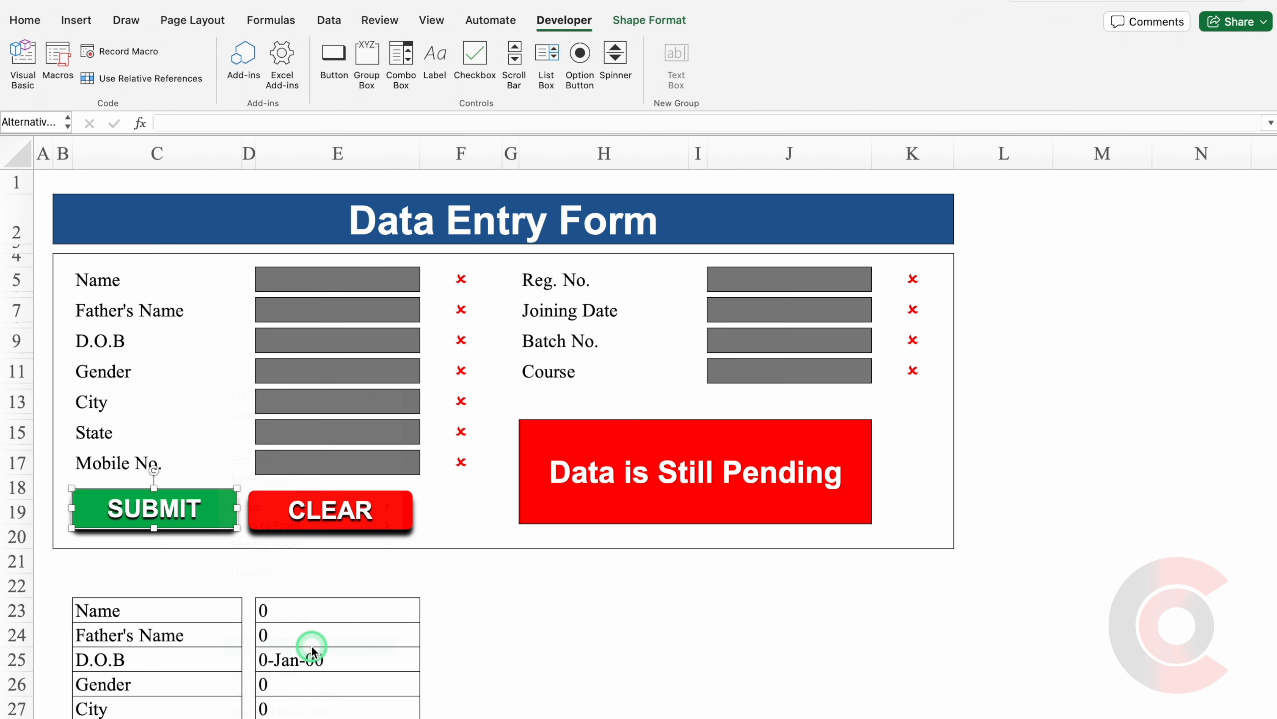
click(562, 232)
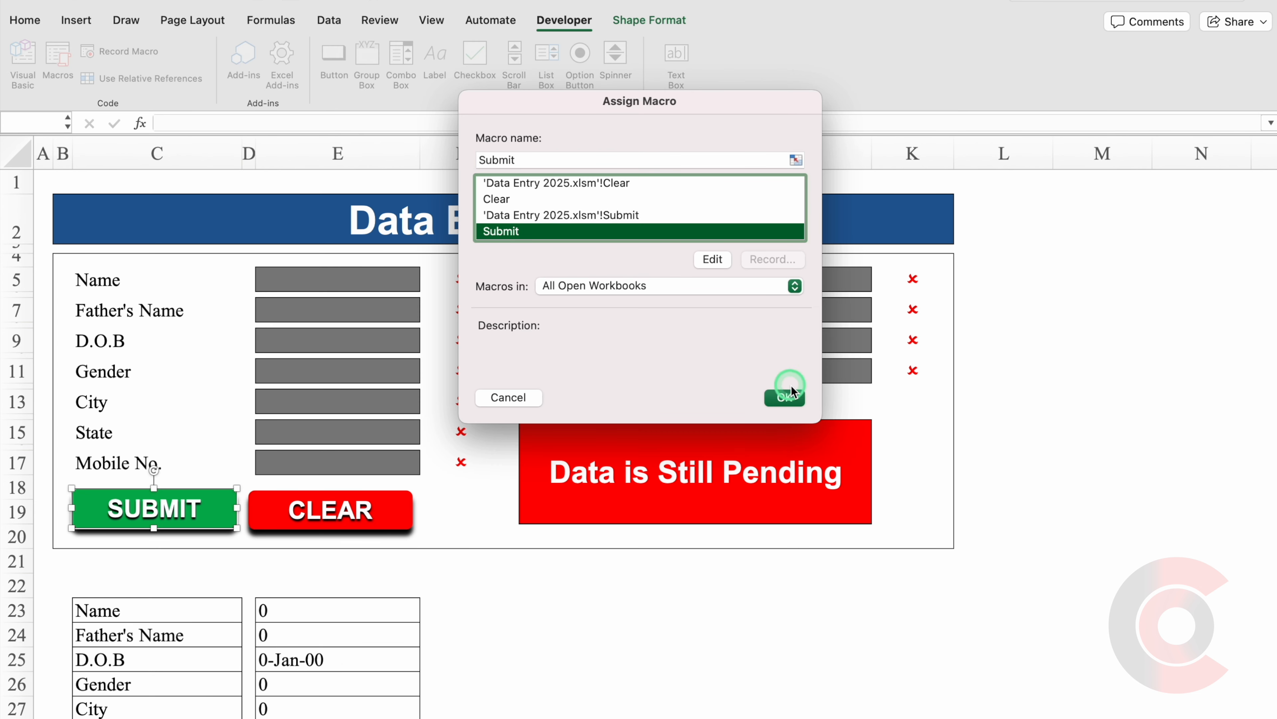
click(785, 398)
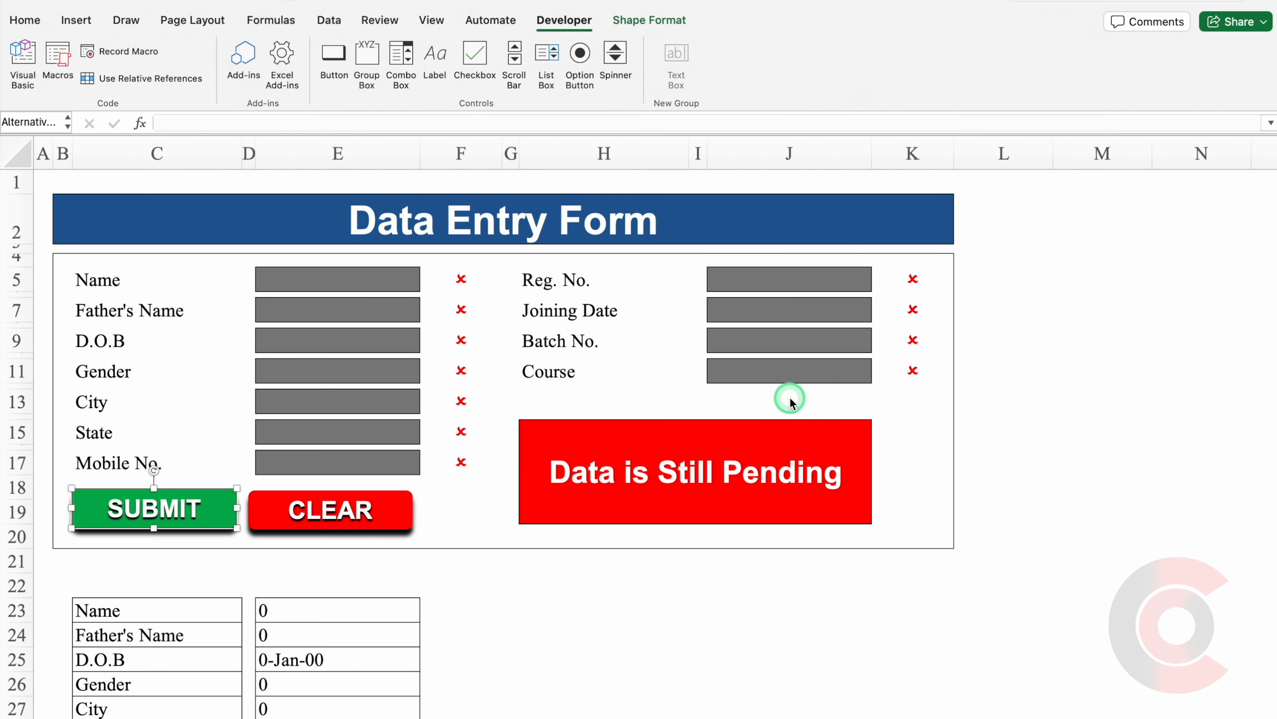
click(372, 569)
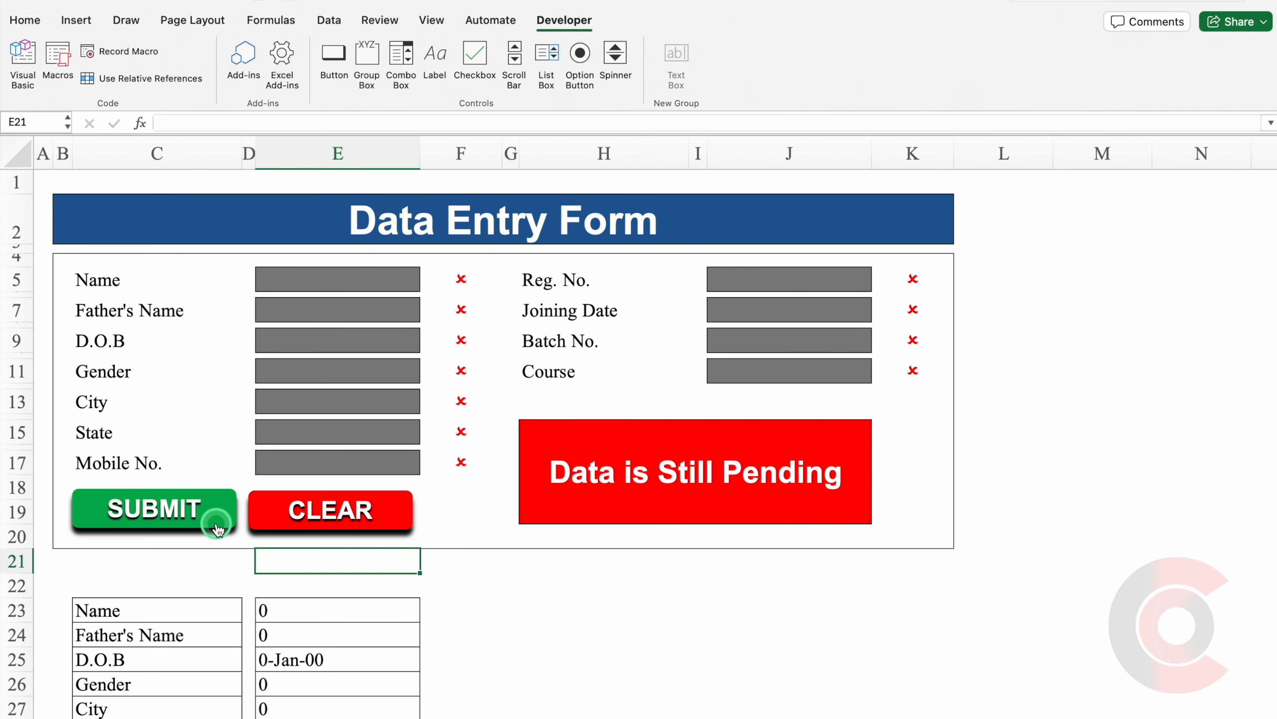
click(195, 516)
Assign the Clear macro to the CLEAR shape.
right_click(280, 522)
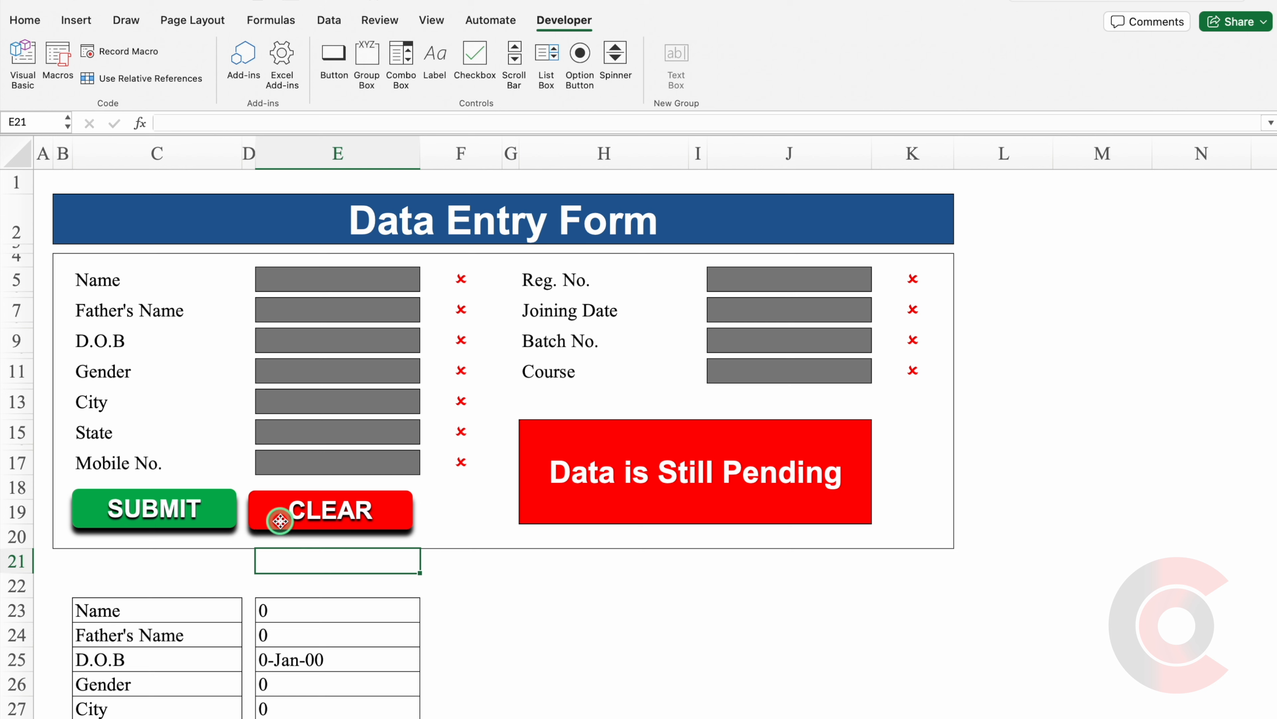
right_click(280, 524)
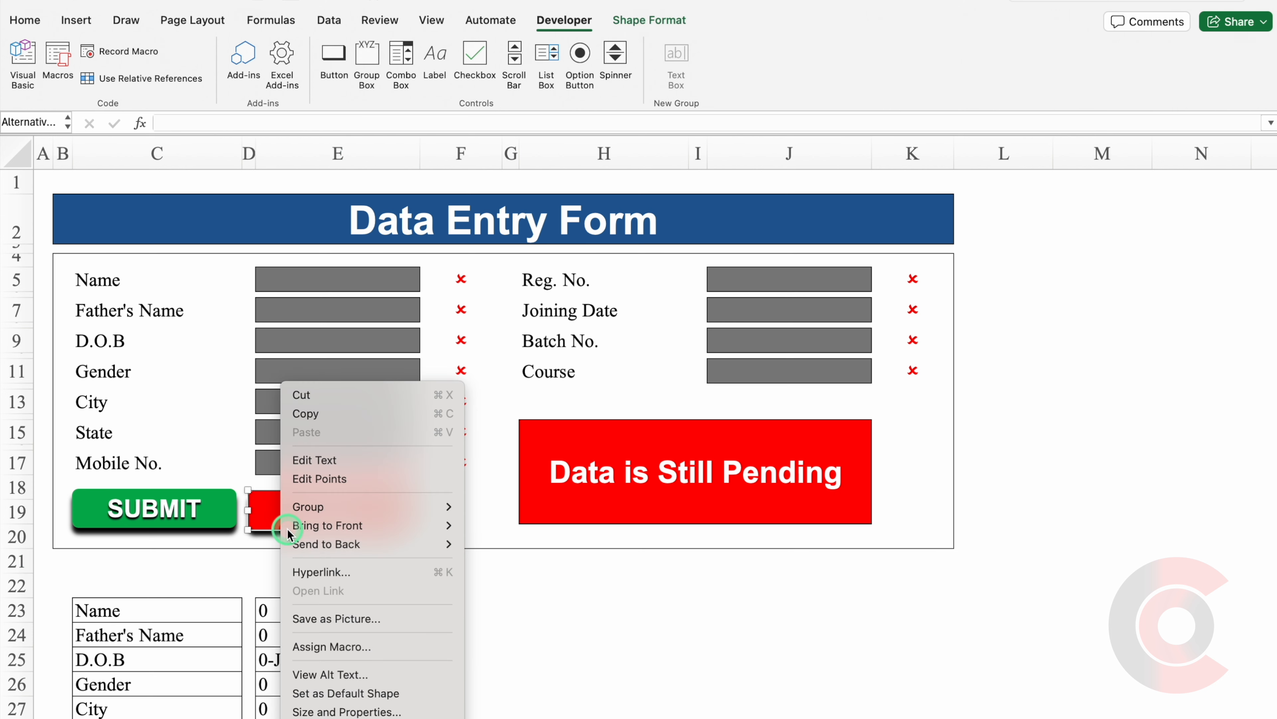
click(359, 644)
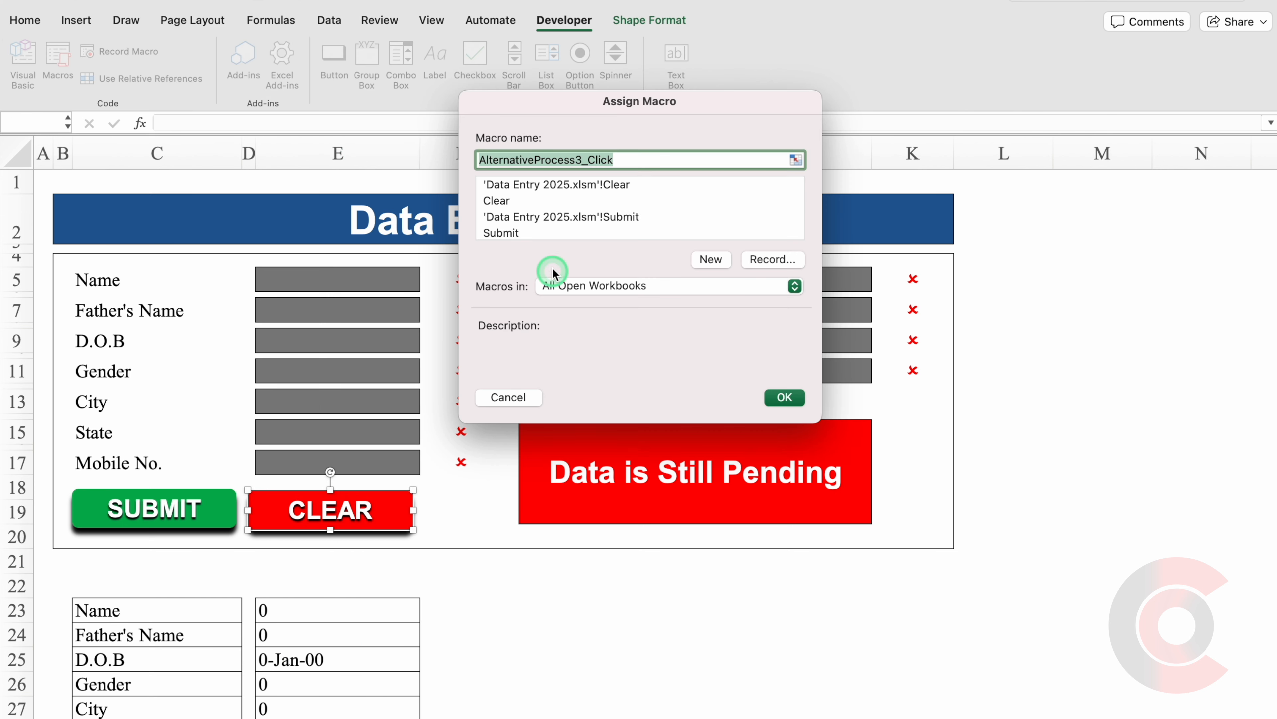
click(520, 201)
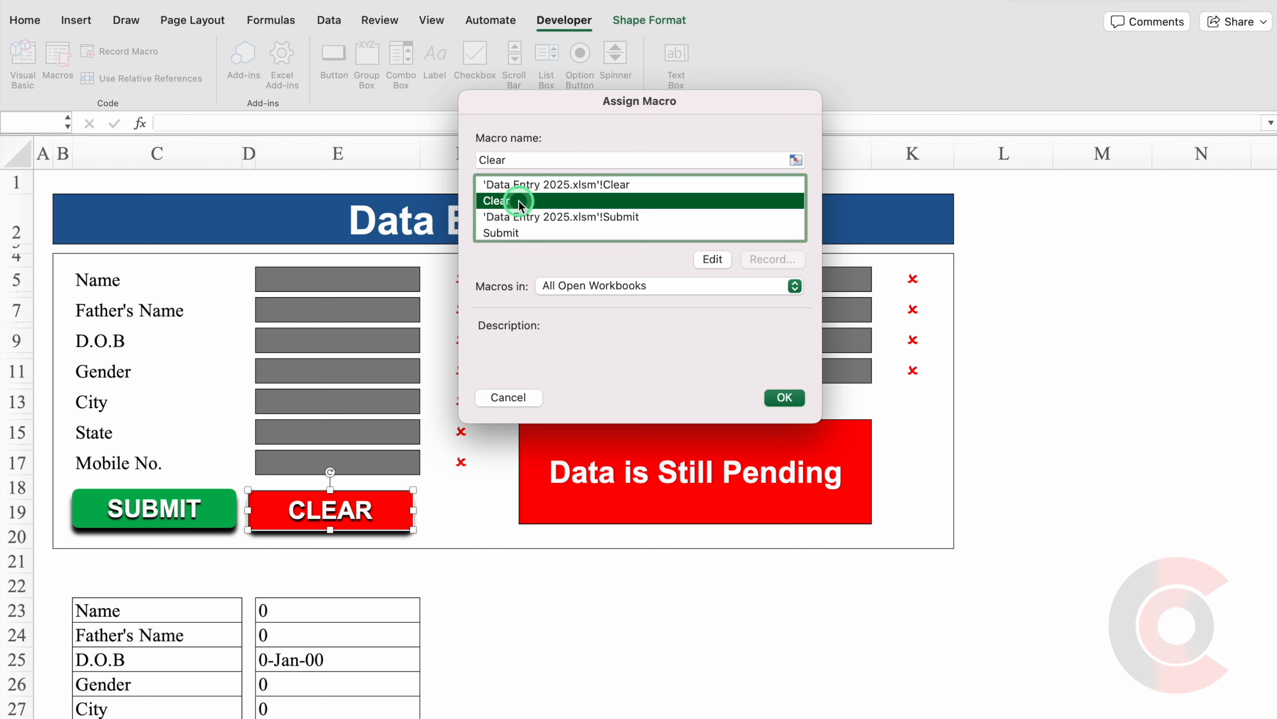
click(785, 397)
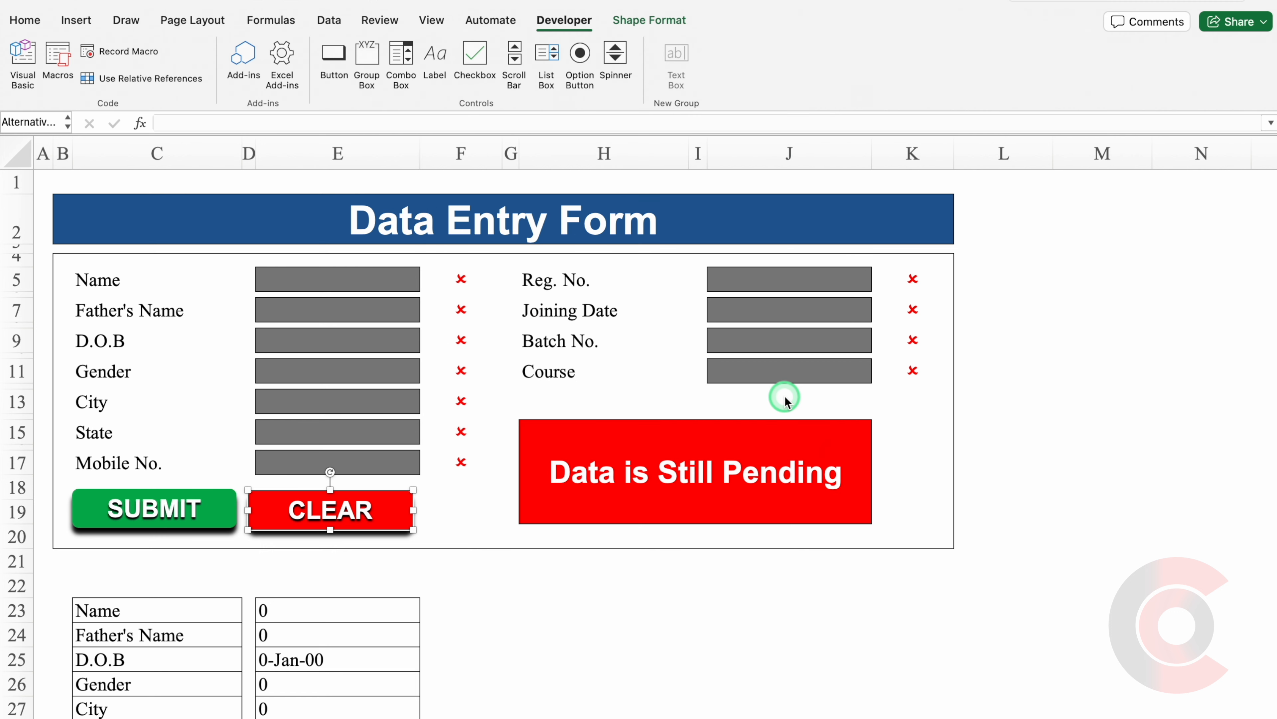
click(386, 519)
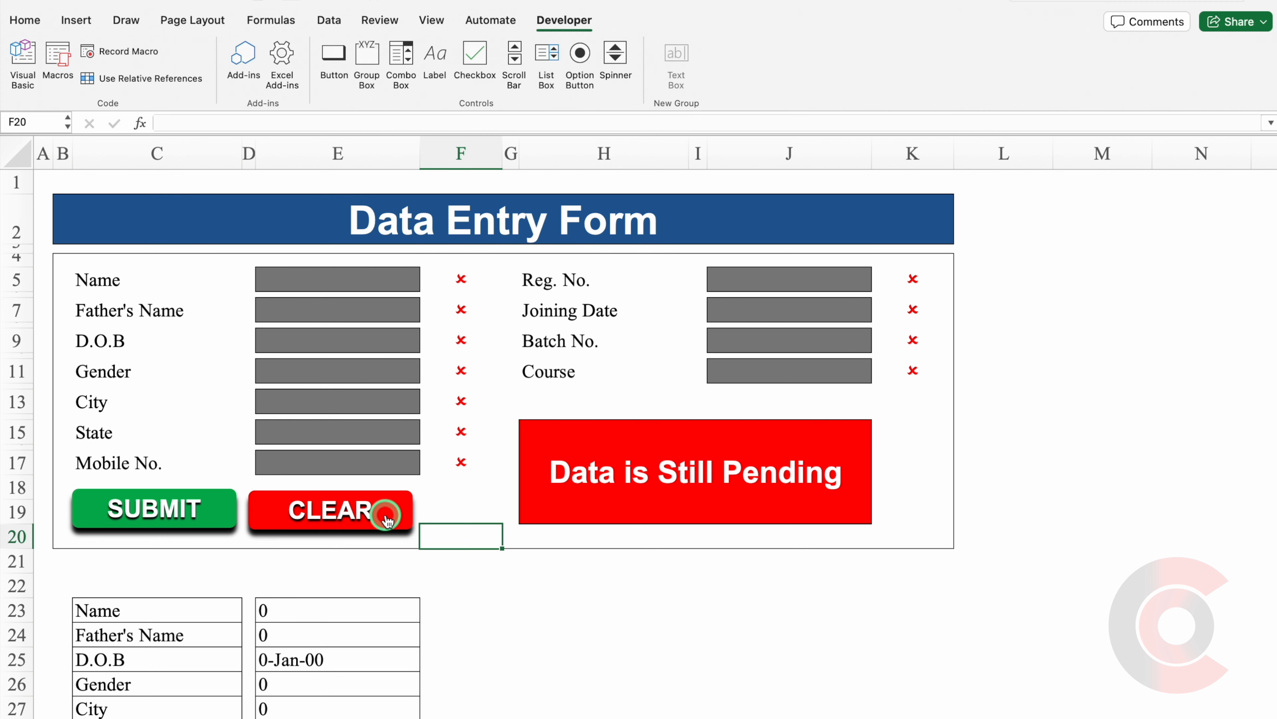
Enter test values aaaa, Male and aaa, then reset the form with CLEAR.
click(314, 278)
text(aaaa)
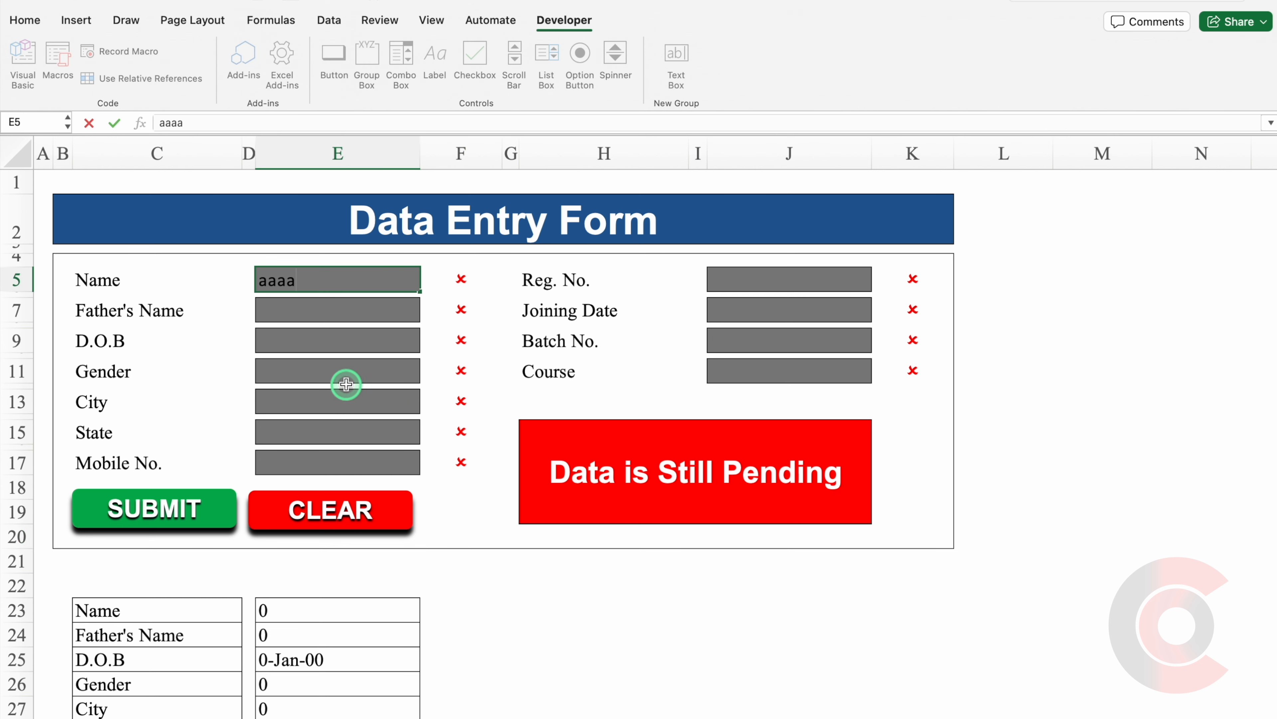
click(343, 374)
click(289, 396)
click(339, 430)
text(aaa)
click(321, 407)
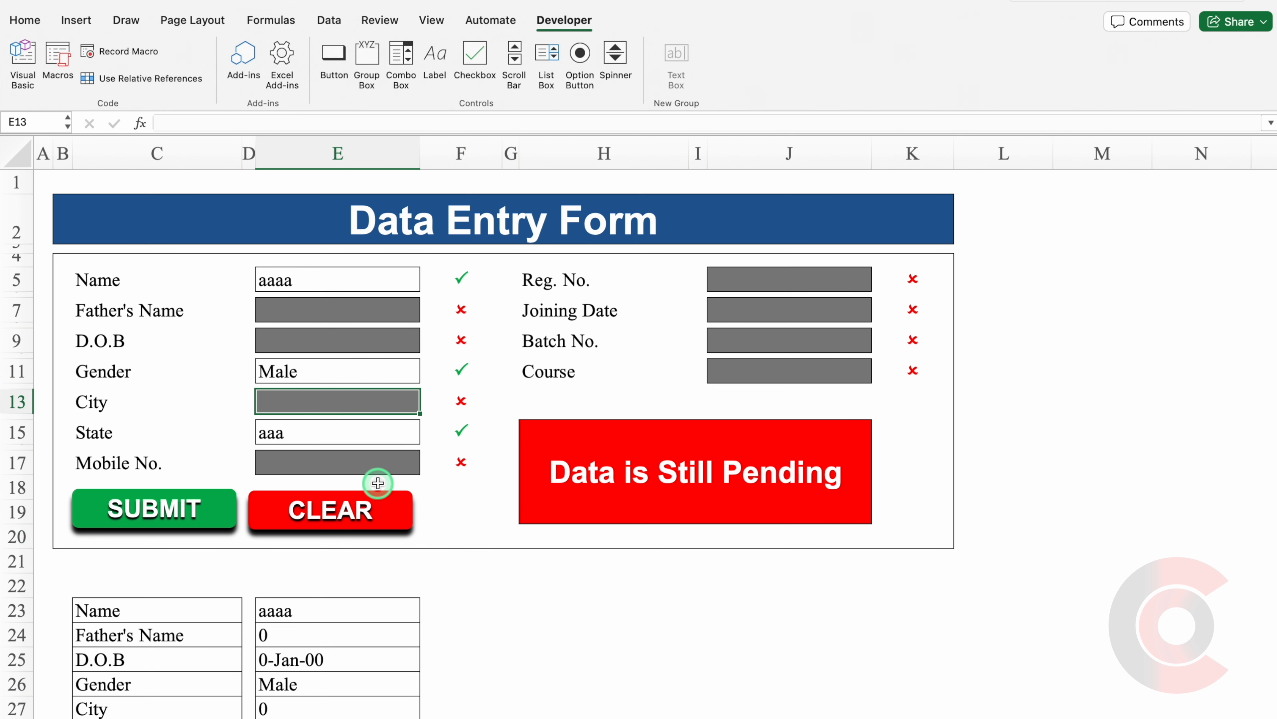
click(341, 512)
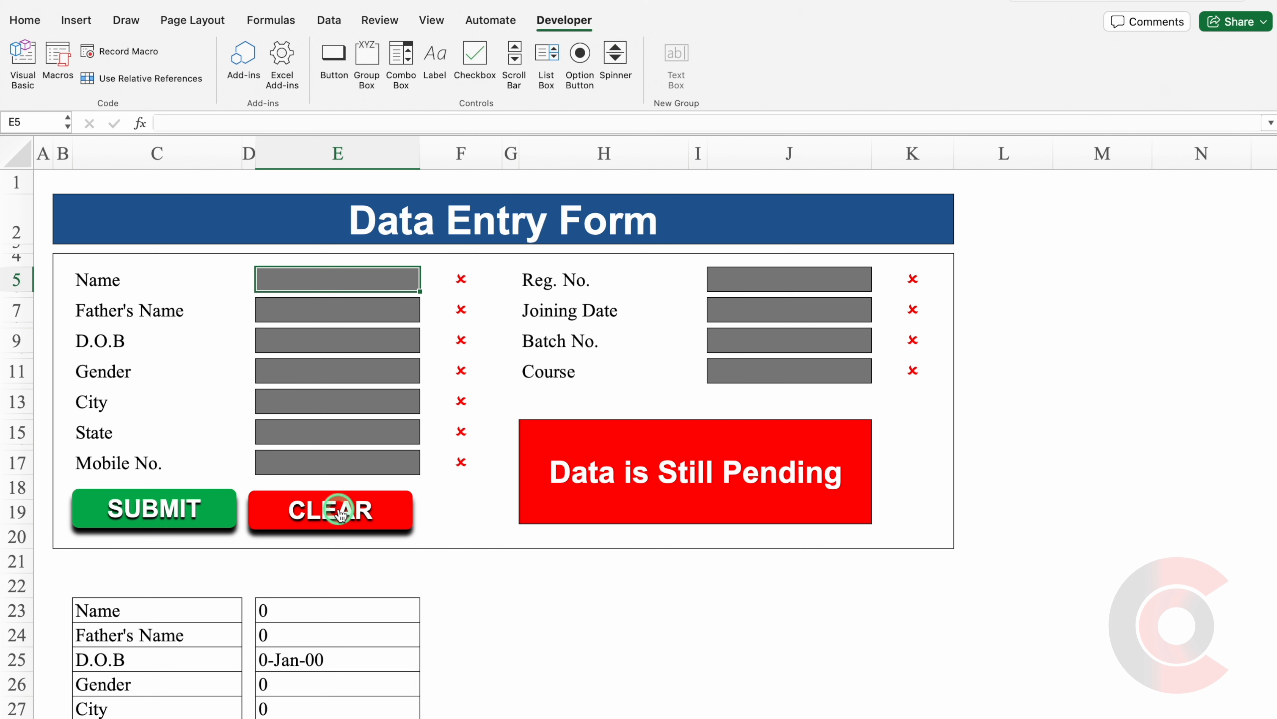
Hide the helper table rows below the form.
drag(16, 610, 55, 637)
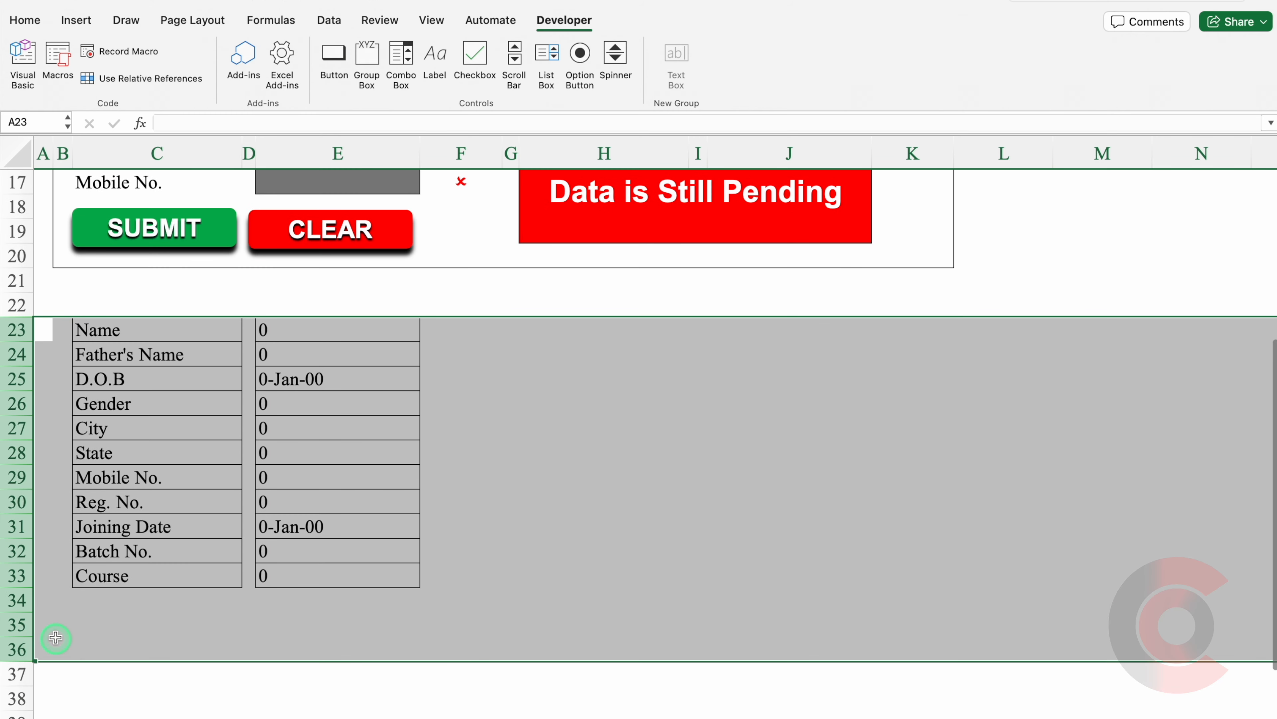
right_click(16, 477)
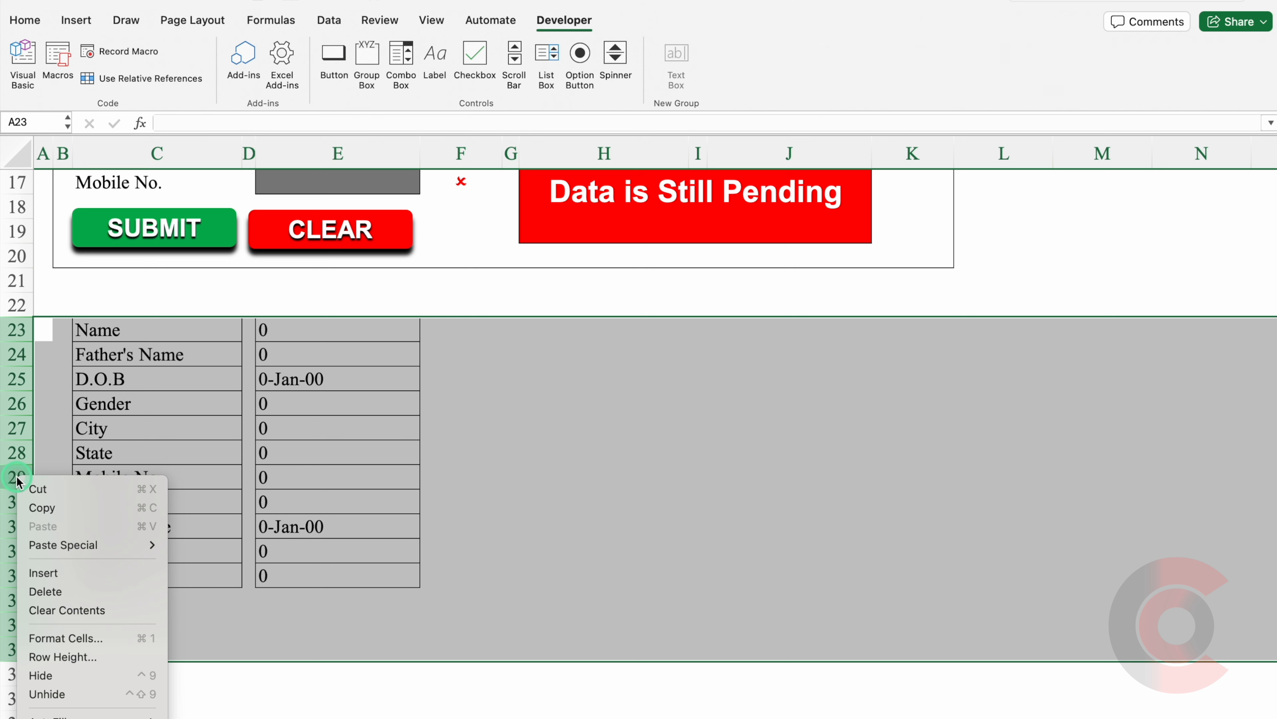
click(66, 676)
Erase the sample record in row 3 of the Final Data sheet.
drag(1269, 422, 1272, 244)
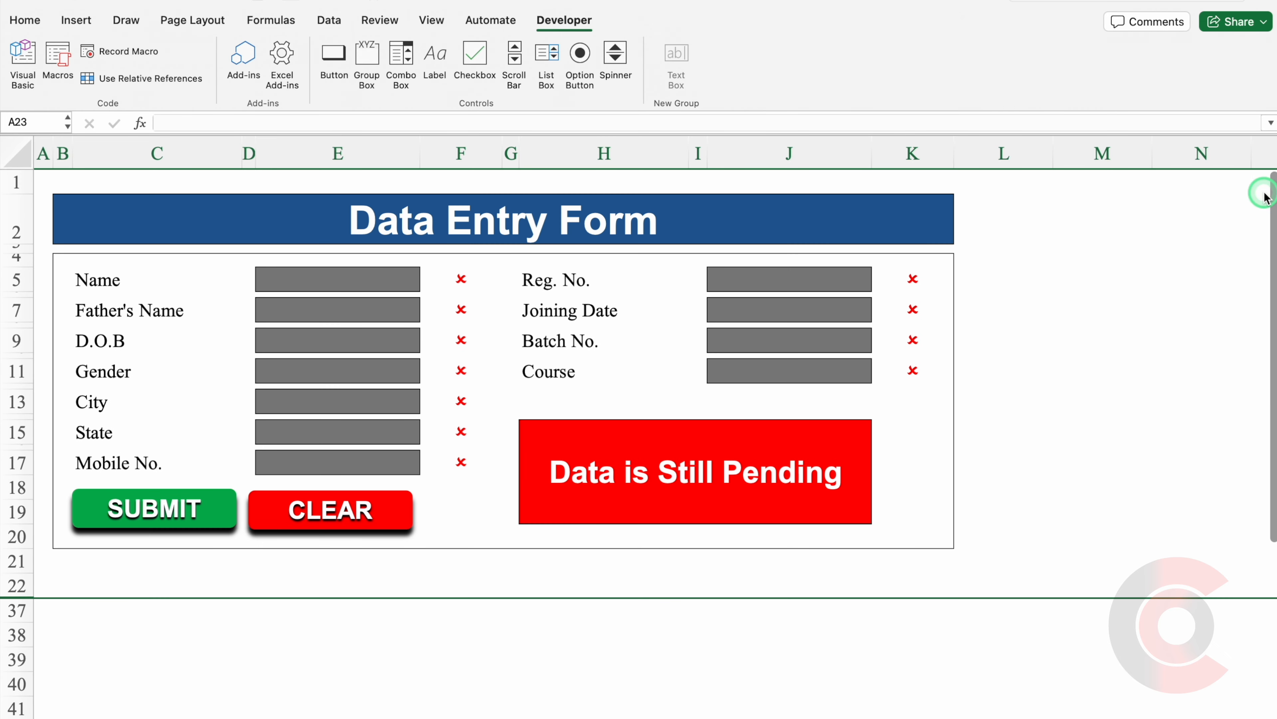
click(1202, 263)
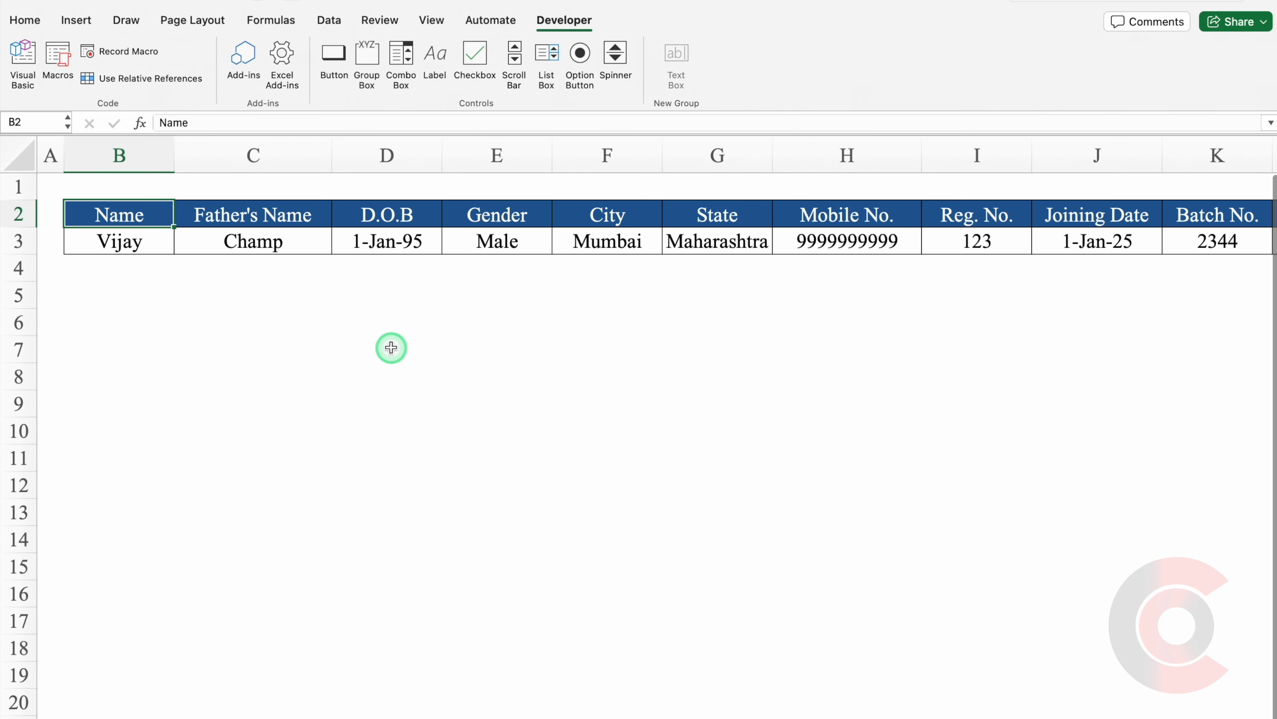
drag(143, 240, 406, 251)
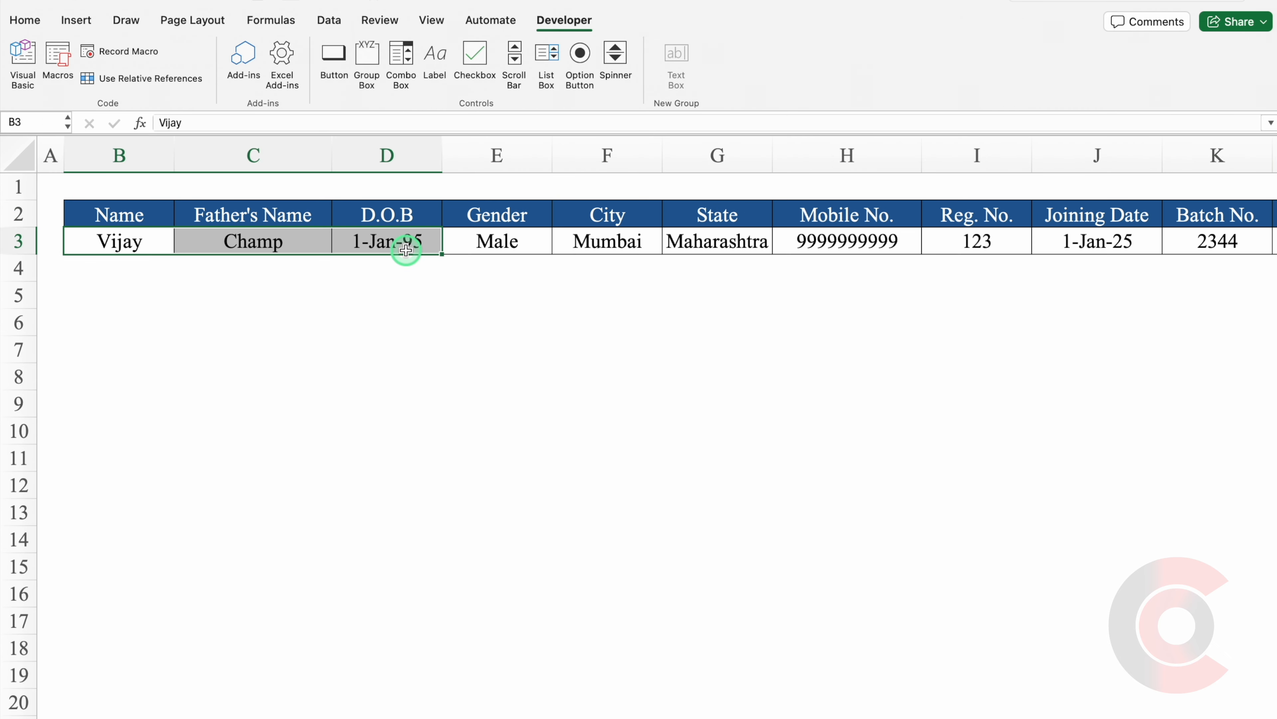
click(112, 243)
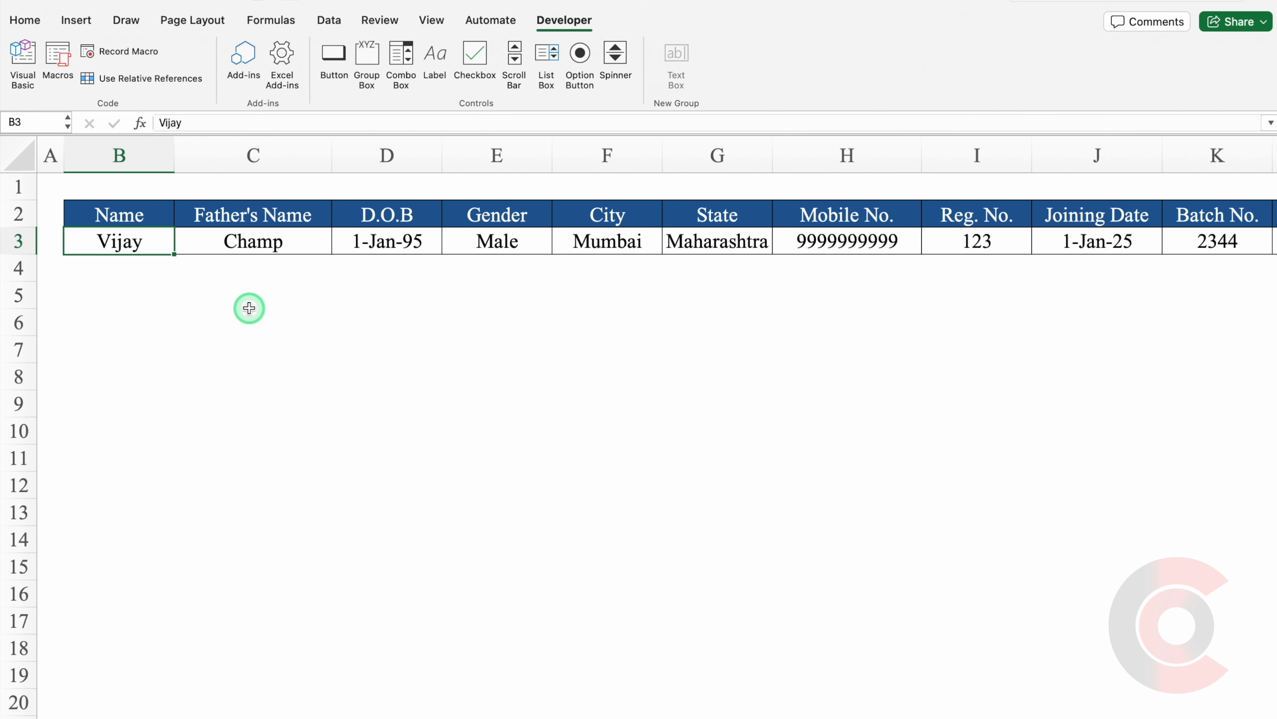
key(ctrl+shift+Right)
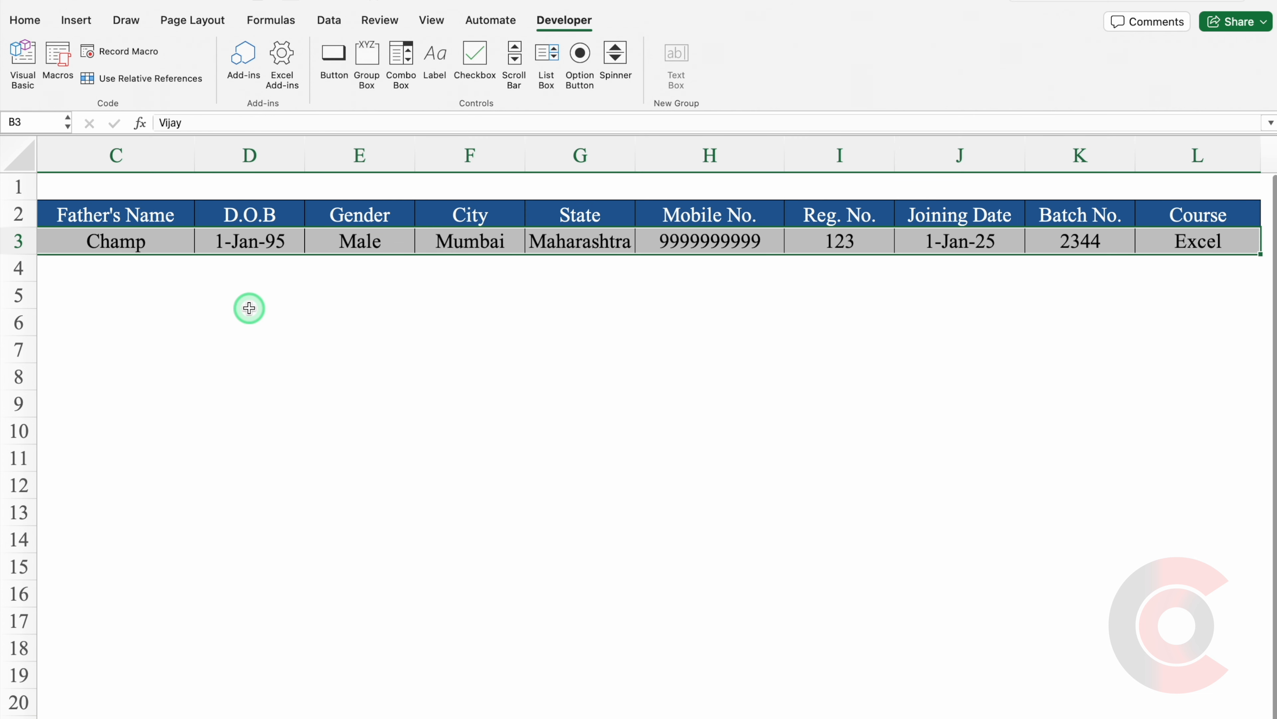
key(Delete)
click(283, 330)
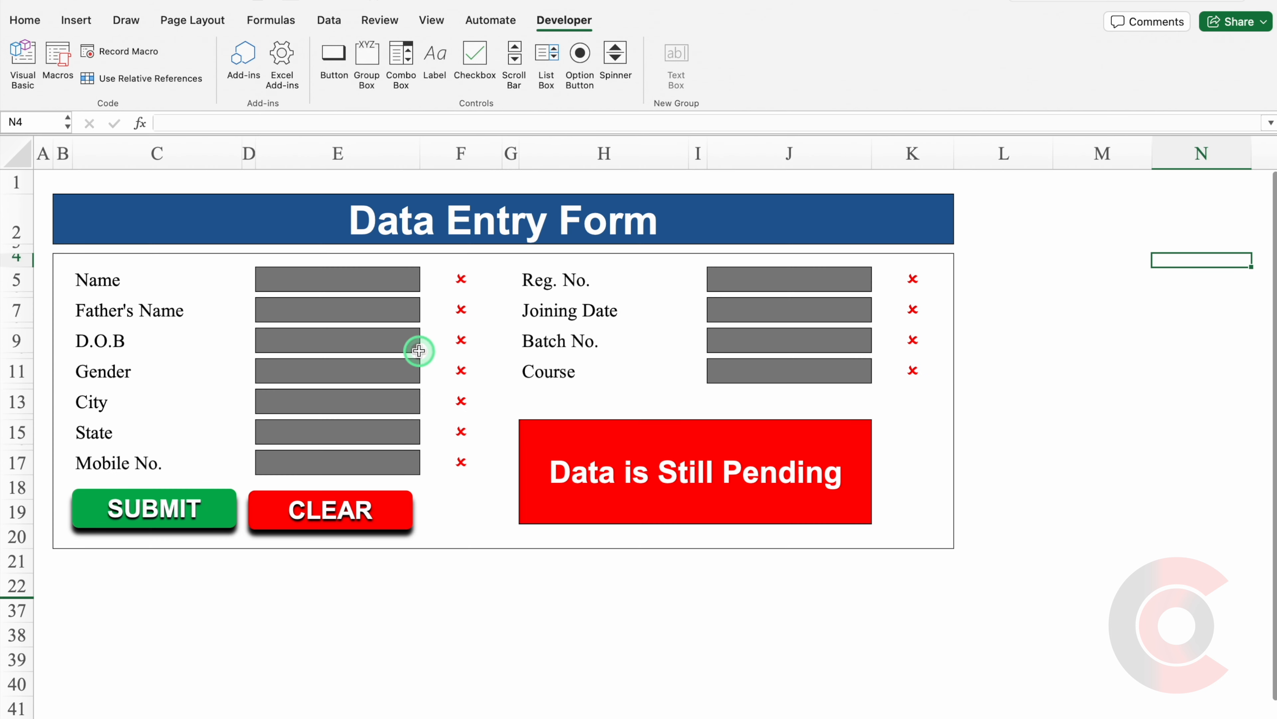
Fill every field: the two names, 1/1/95, Male, Mumbai, Maharashtra, 789 and Ms Word.
click(359, 277)
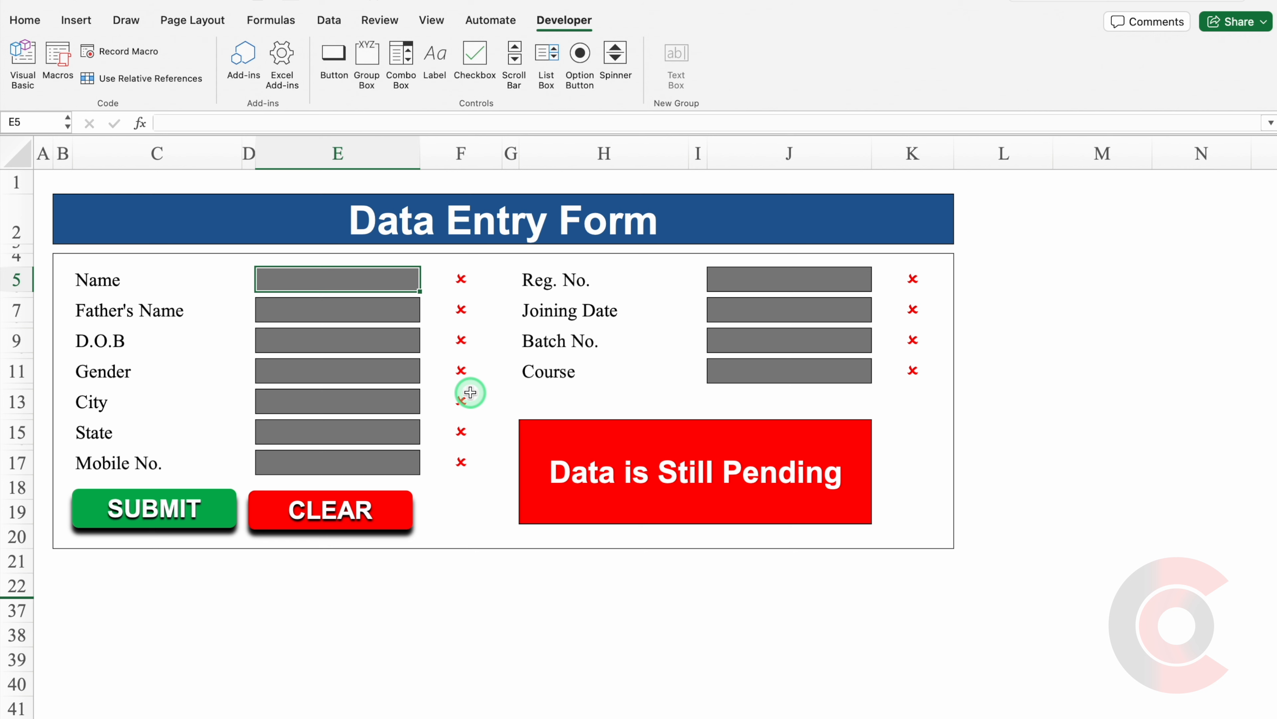
text(Vijay)
click(379, 305)
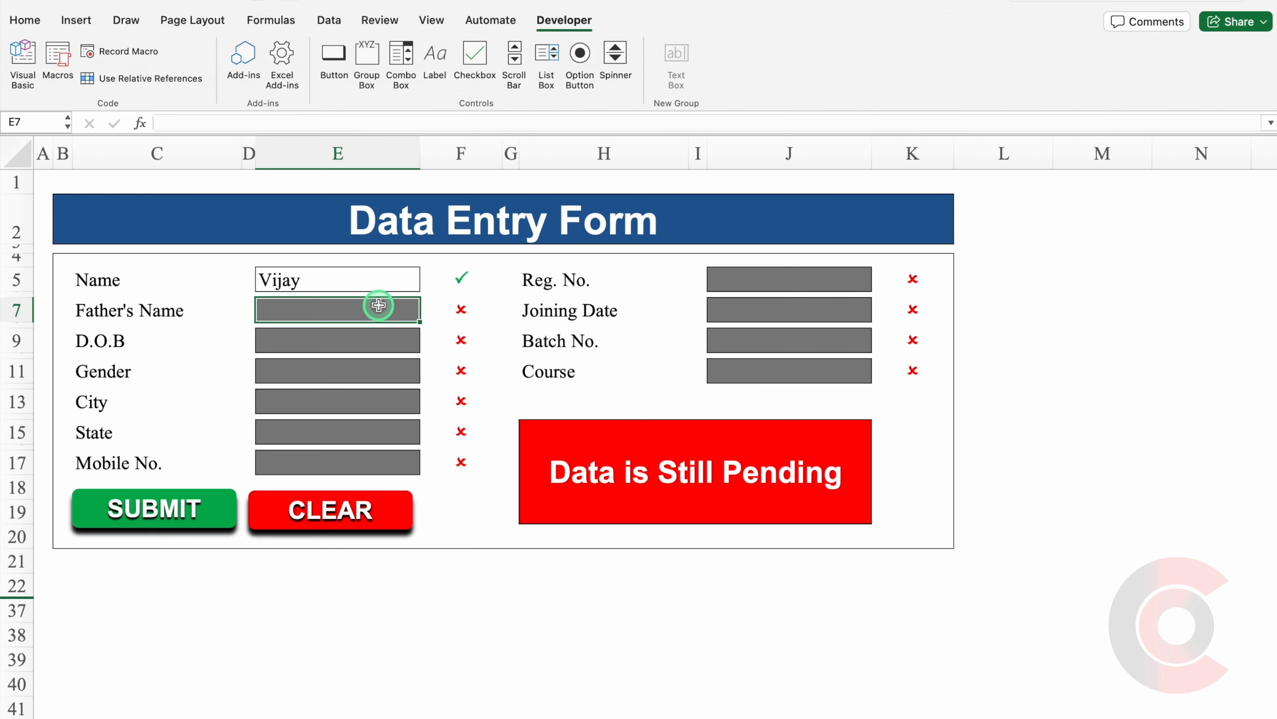
text(Monk)
click(350, 341)
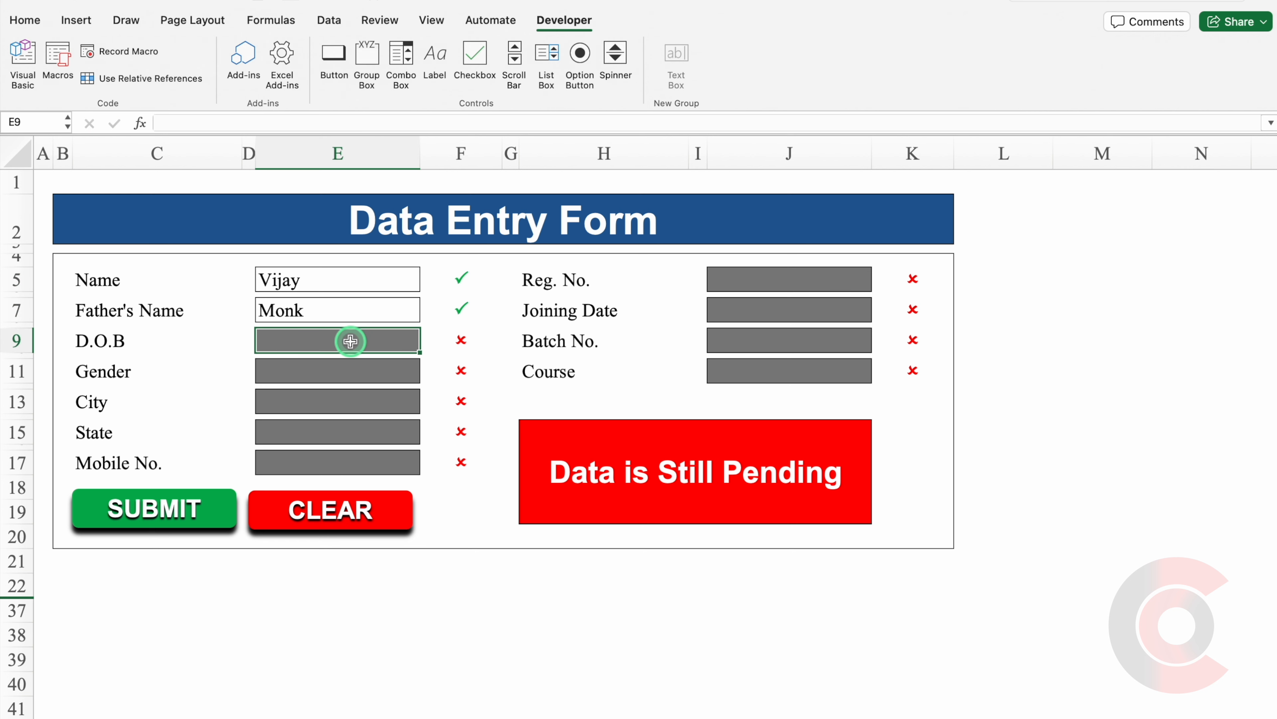
text(1/1/95)
click(346, 372)
text(Male)
click(334, 399)
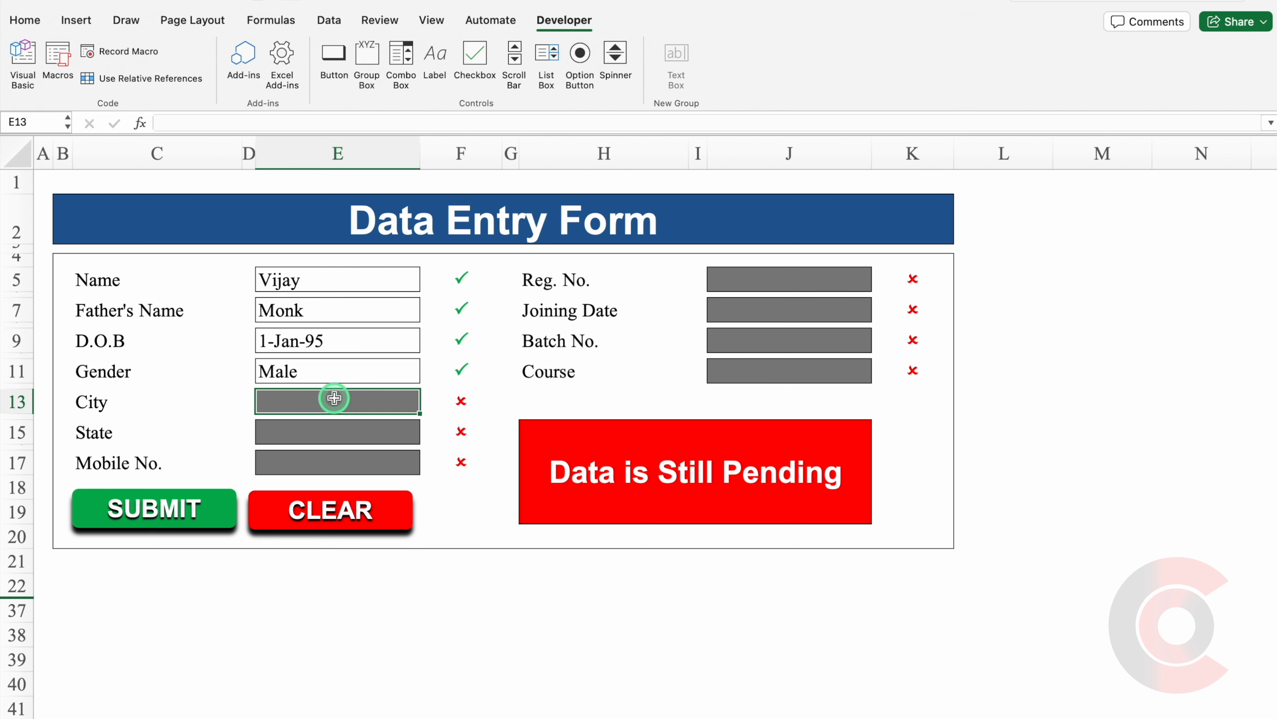
text(Mumbai)
click(352, 431)
text(Maharashtra)
click(381, 457)
click(784, 333)
text(789)
click(784, 371)
text(Ms Word)
click(1089, 365)
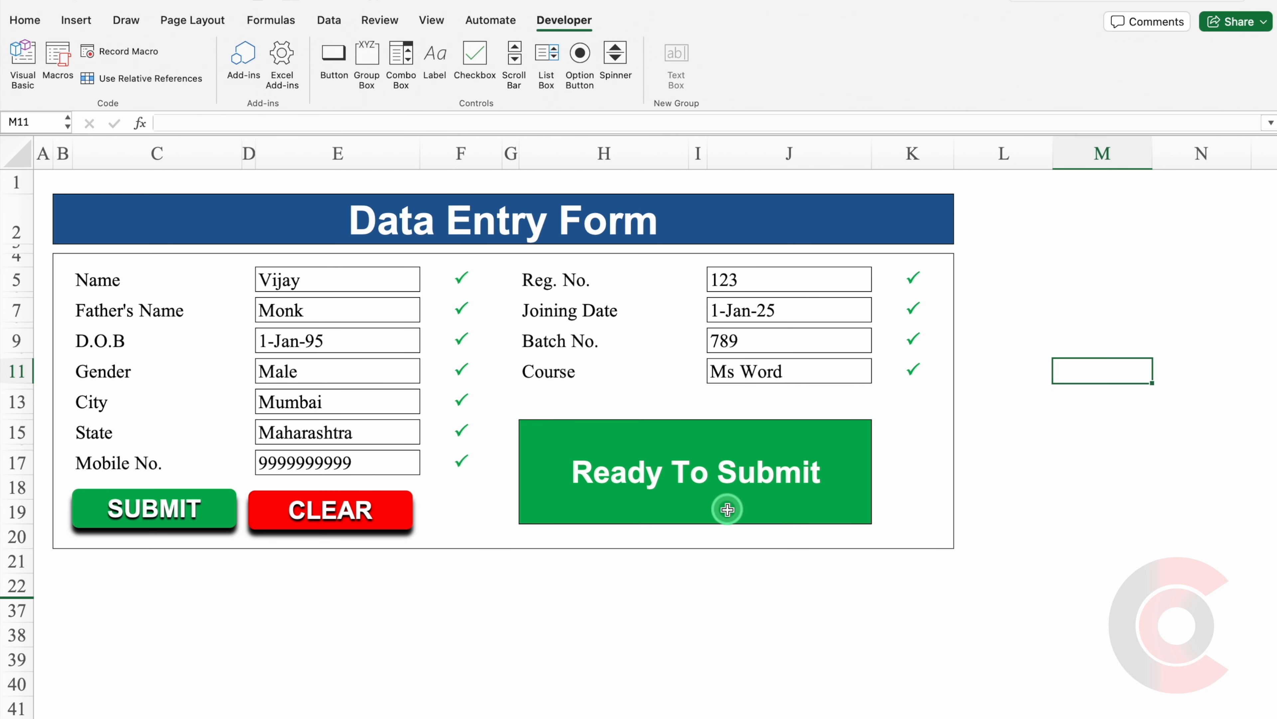
Submit the record and check it on Final Data before returning to the form.
click(170, 509)
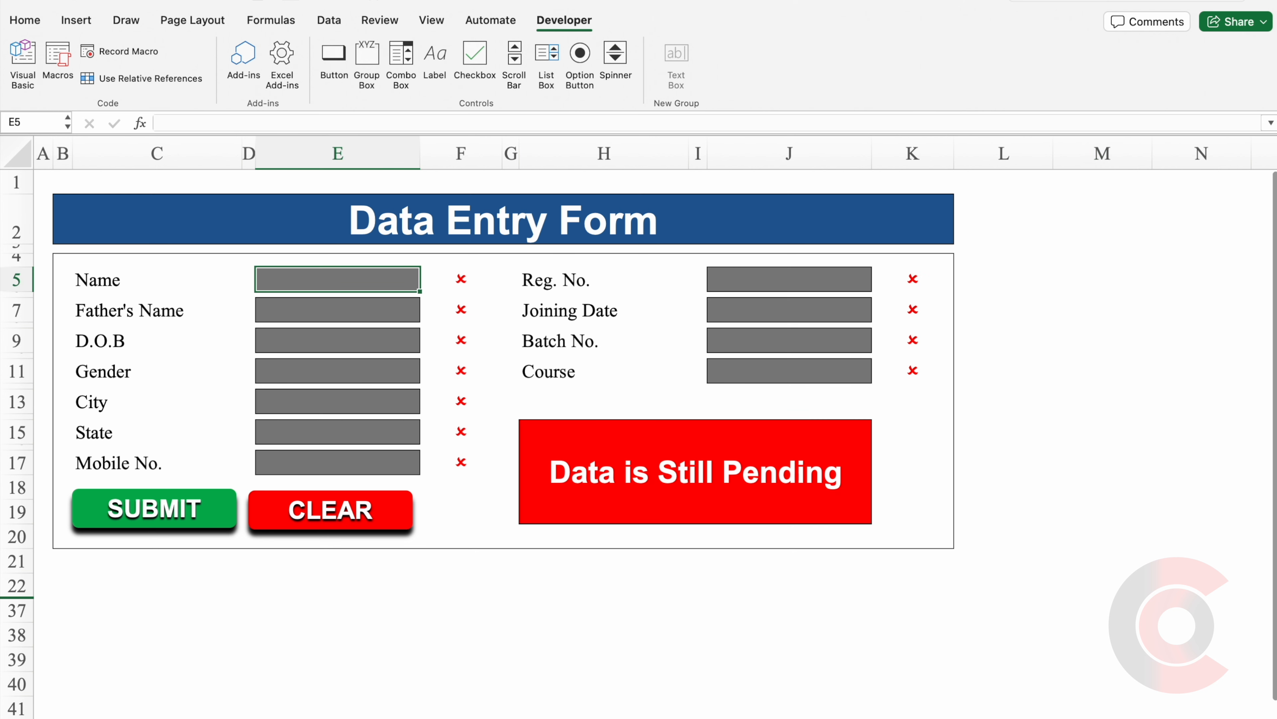
key(ctrl+Page_Down)
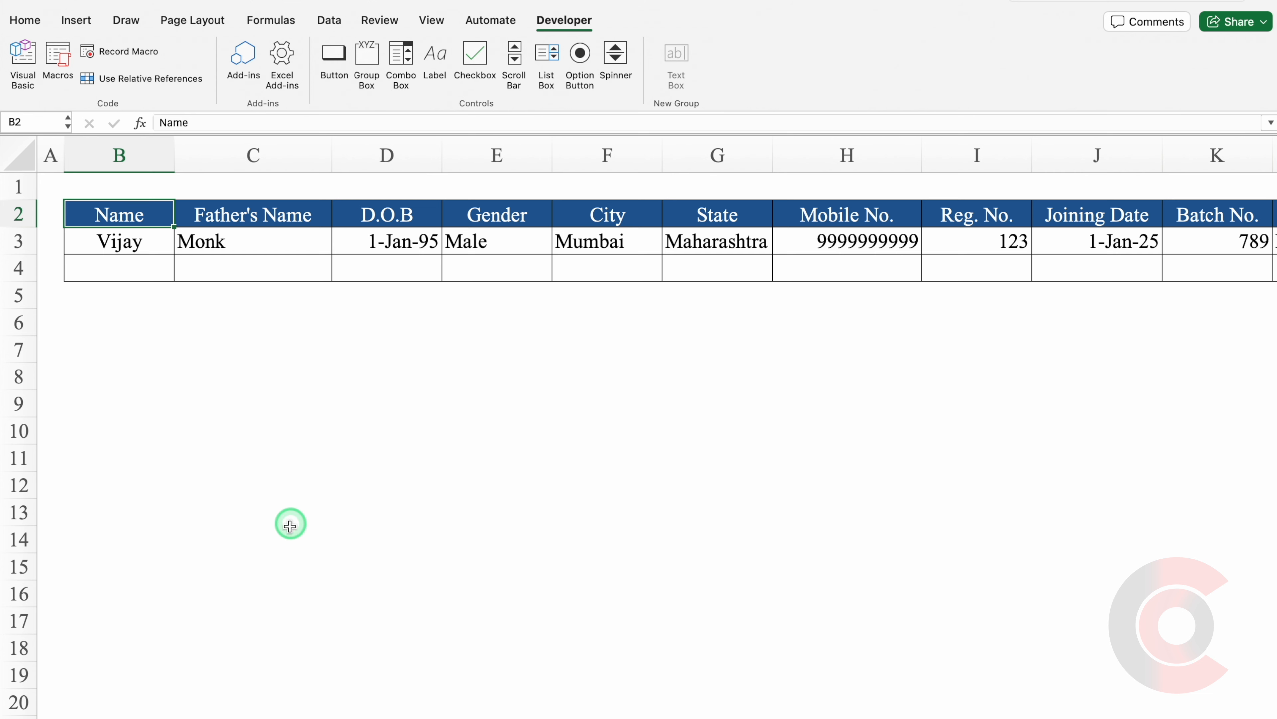
key(ctrl+Page_Up)
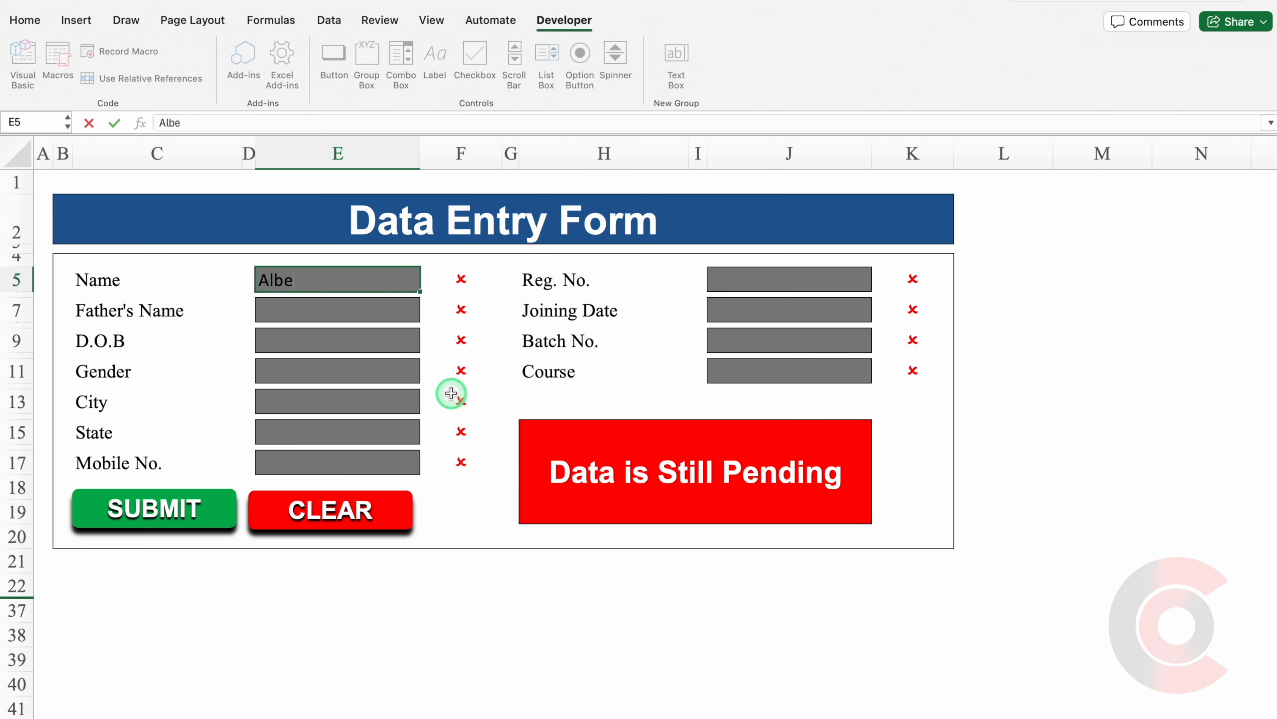
Enter a second record: names, 2/6/85, Male, Navi Mumbai, Maharashtra, 789, 6-Mar-24, AM123.
click(735, 284)
text(789)
click(762, 308)
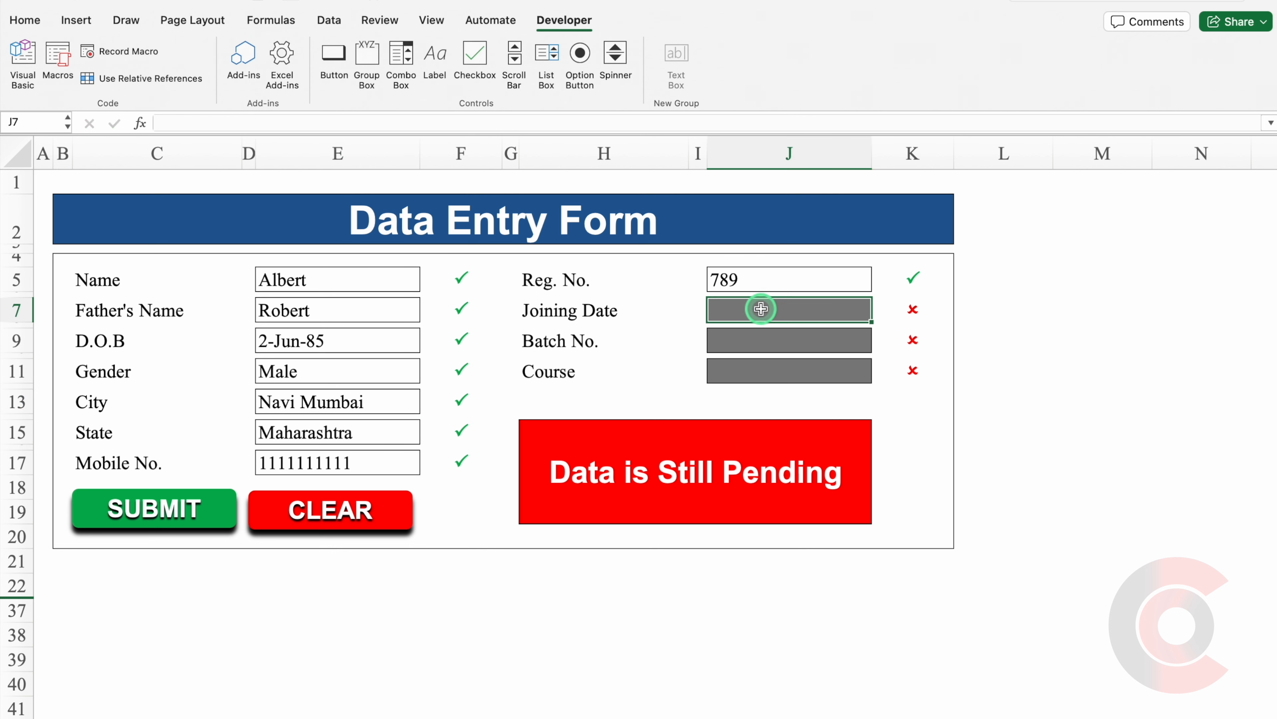
text(6-Mar-24)
click(756, 342)
text(AM123)
click(758, 372)
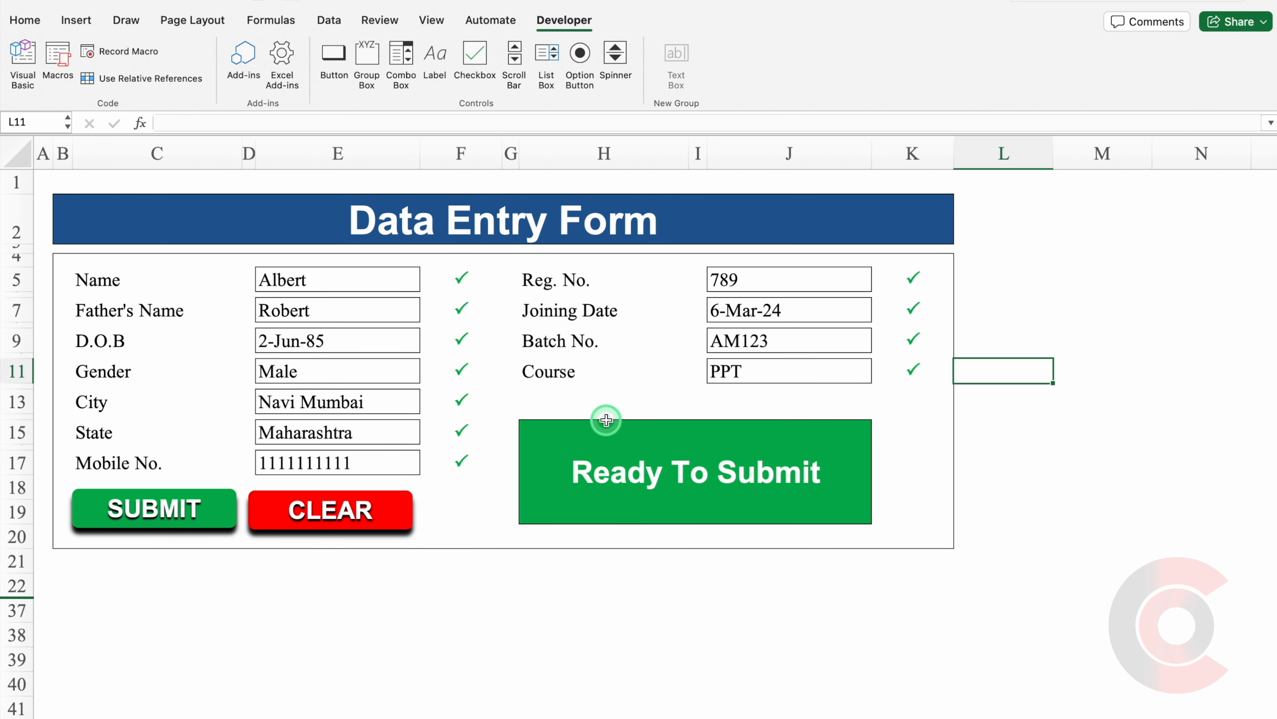
Submit it and widen the City column on Final Data so Navi Mumbai fits.
click(171, 512)
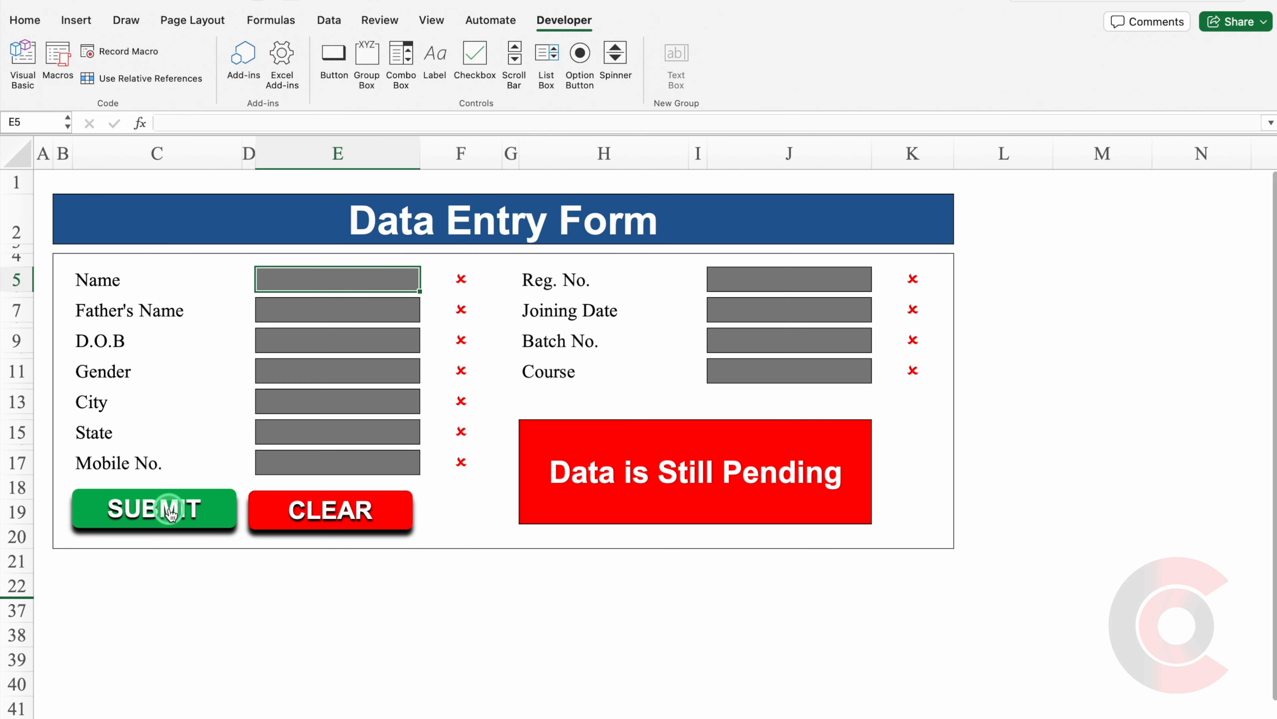
key(ctrl+Page_Down)
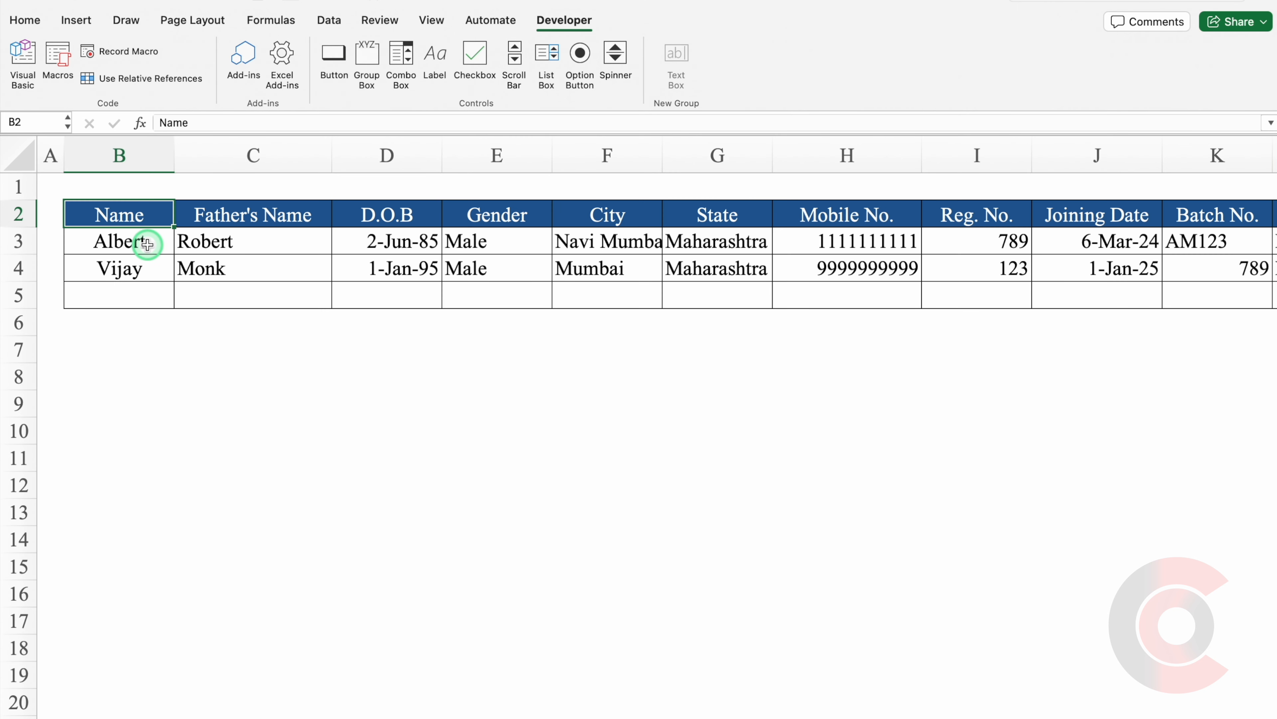
drag(661, 142, 698, 148)
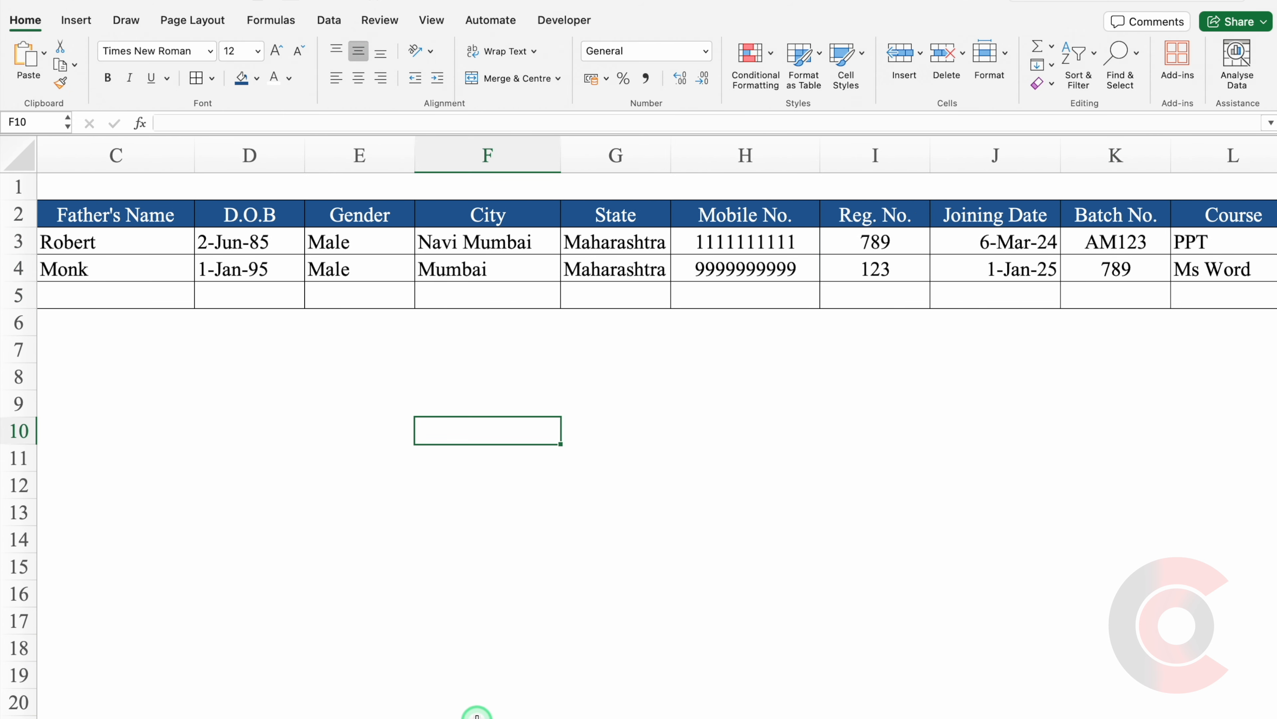
scroll(373, 534, left, 3)
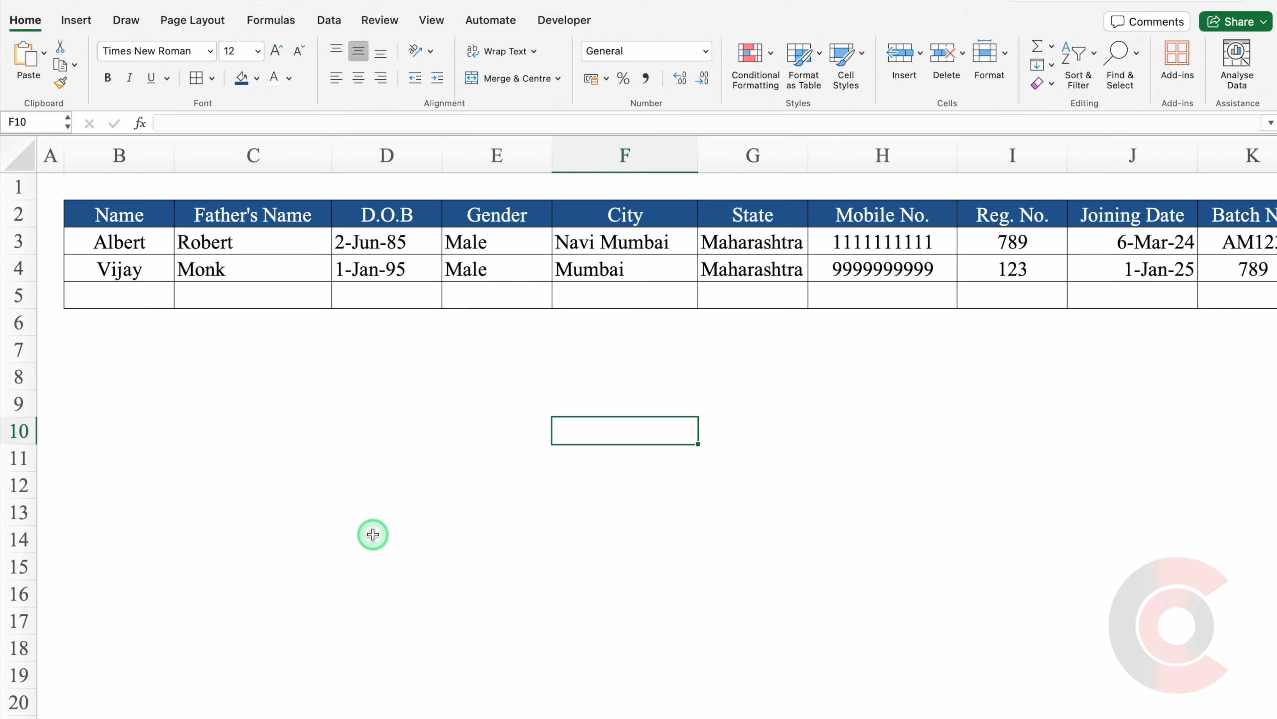